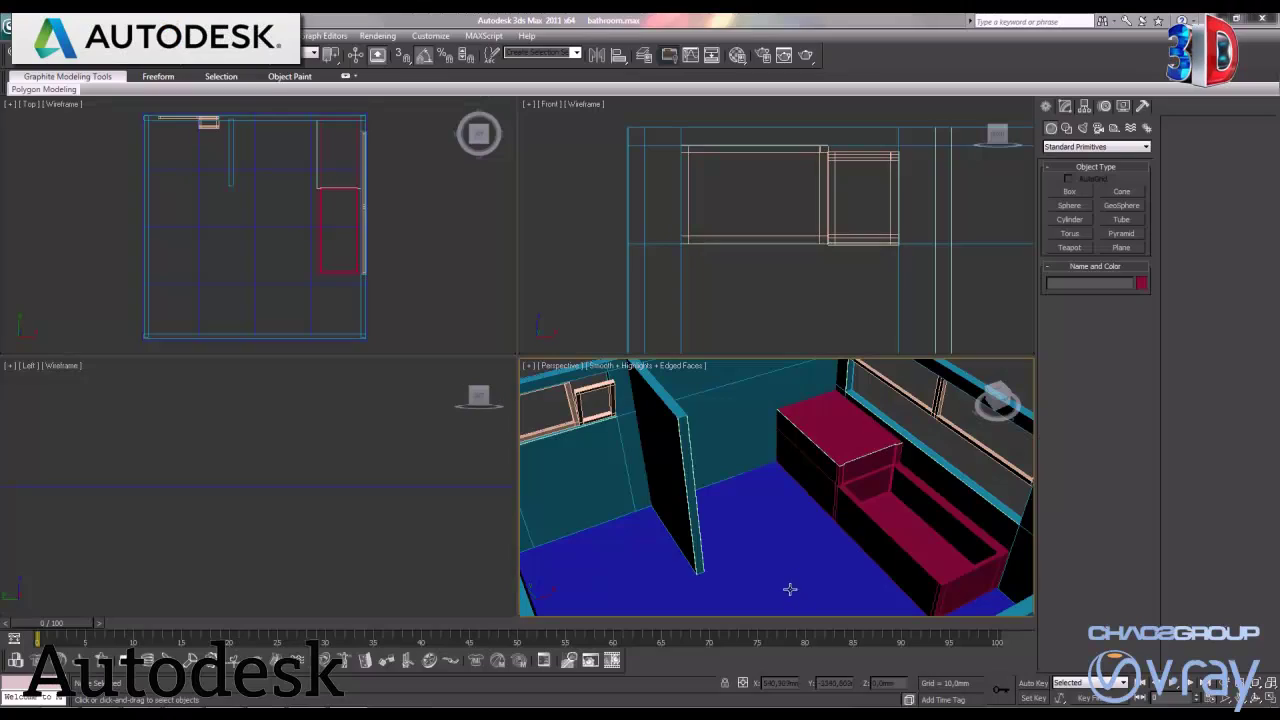
# Maximize and zoom the Top view onto the walls, then select Box005 to show its parameters
pyautogui.moveTo(823, 537); pyautogui.dragTo(808, 526, button='middle')
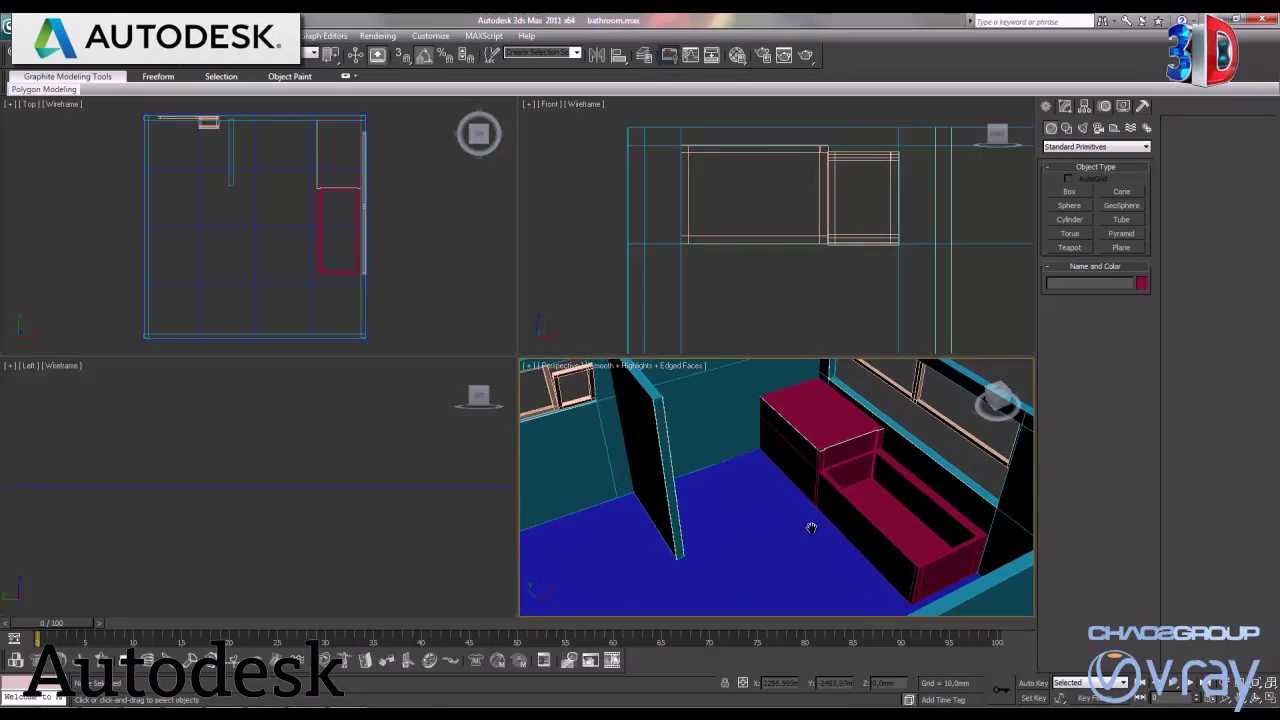
pyautogui.click(246, 198)
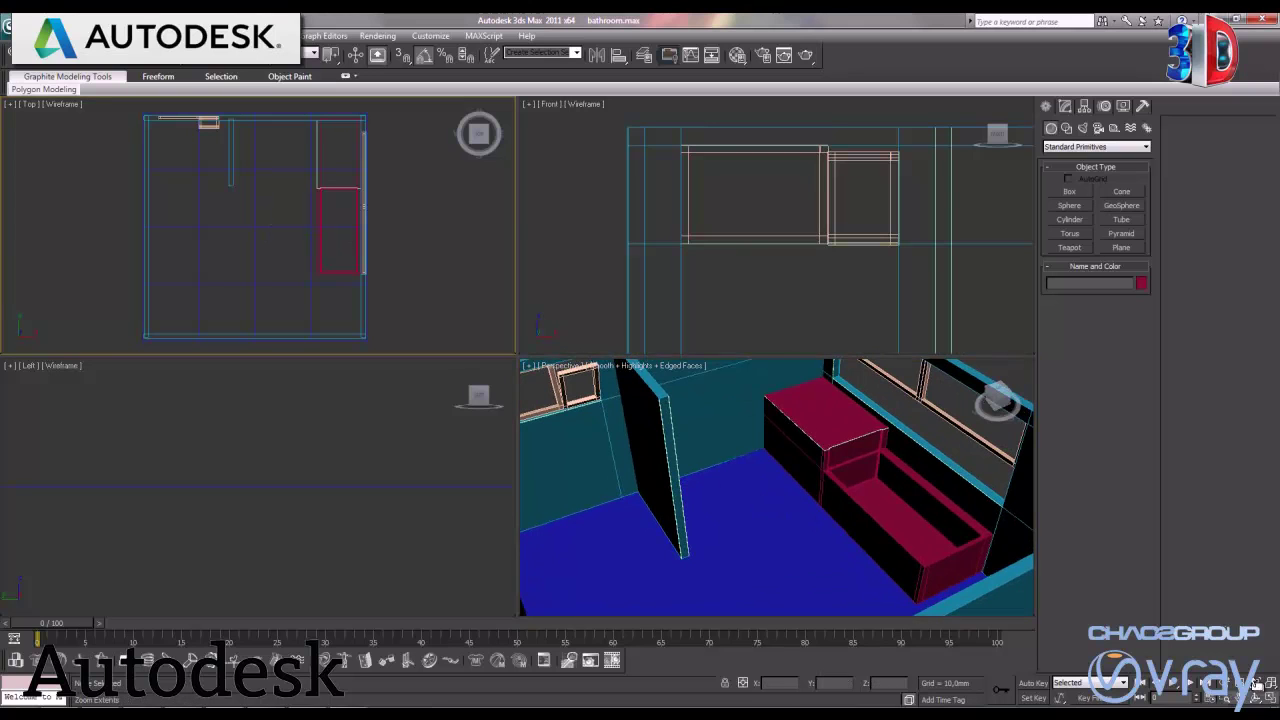
pyautogui.hotkey('alt', 'w')
pyautogui.scroll(1, 820, 450)
pyautogui.scroll(2, 652, 363)
pyautogui.moveTo(652, 363); pyautogui.dragTo(640, 466, button='middle')
pyautogui.scroll(3, 621, 433)
pyautogui.click(603, 352)
pyautogui.click(1066, 110)
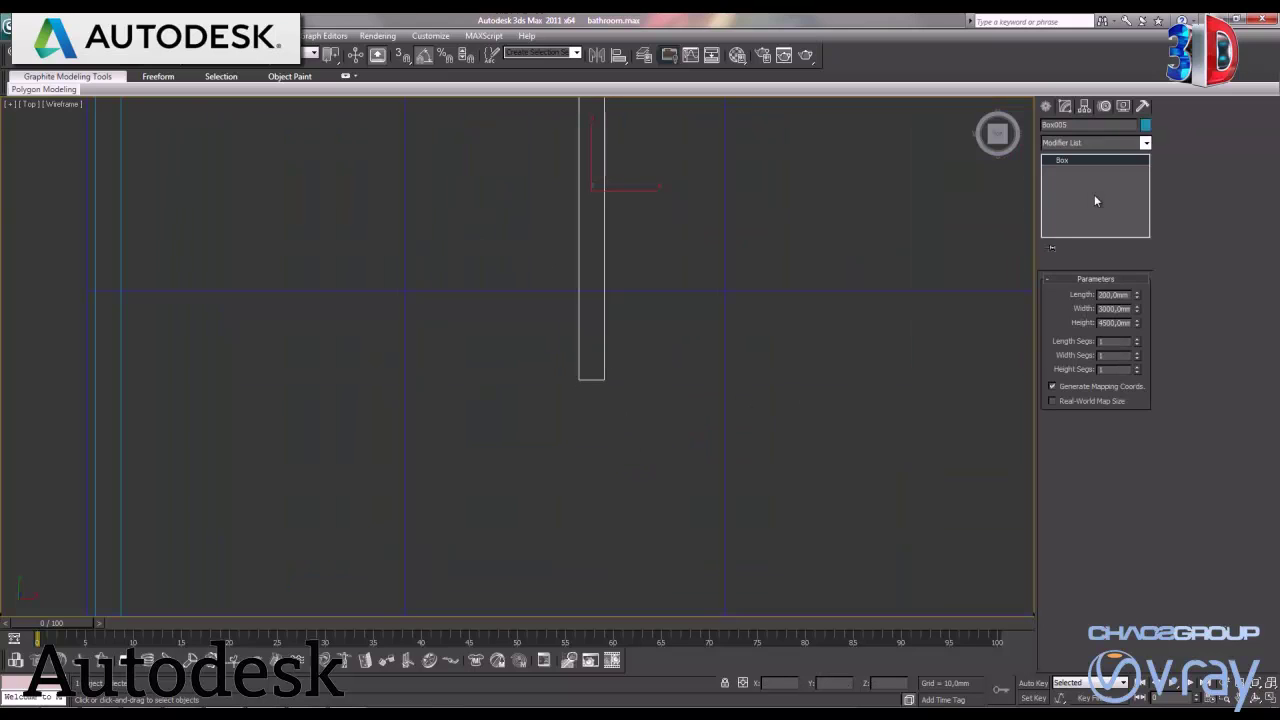
# Convert Box005 to Editable Poly and connect its edge ring with a new edge slid lower
pyautogui.press('w')
pyautogui.rightClick(628, 193)
pyautogui.moveTo(685, 313)
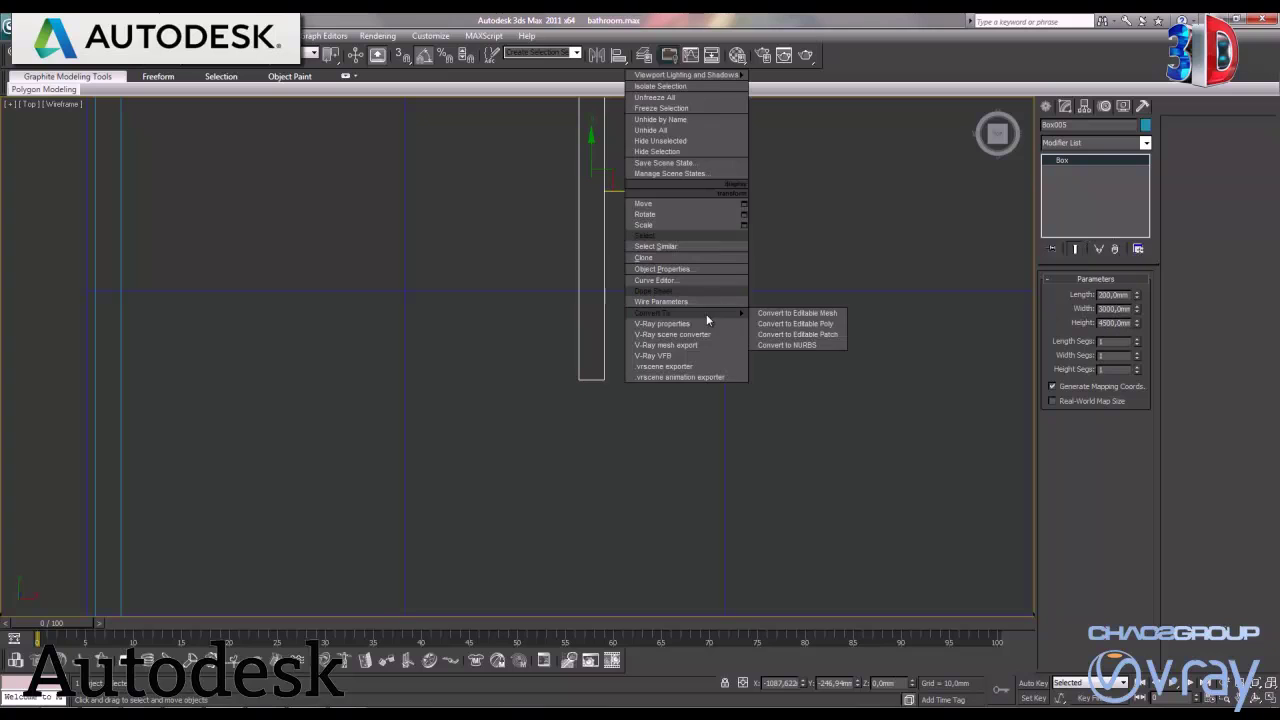
pyautogui.click(797, 324)
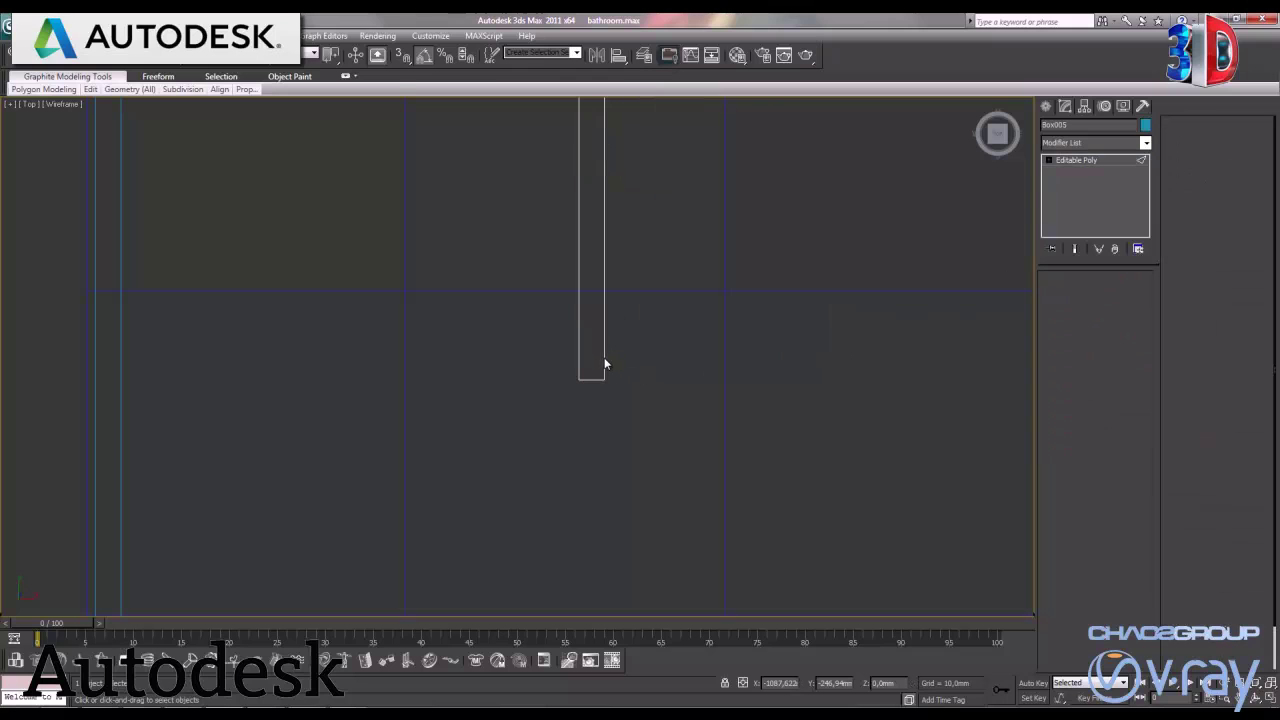
pyautogui.press('2')
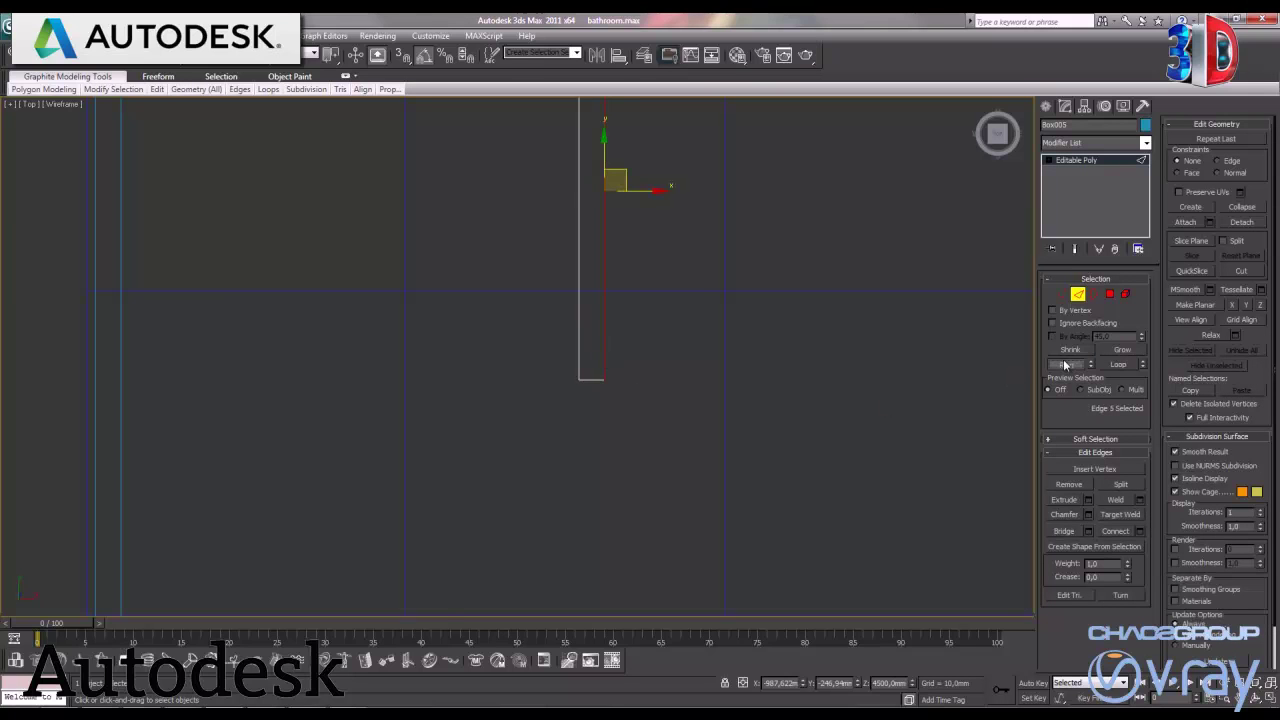
pyautogui.click(1066, 364)
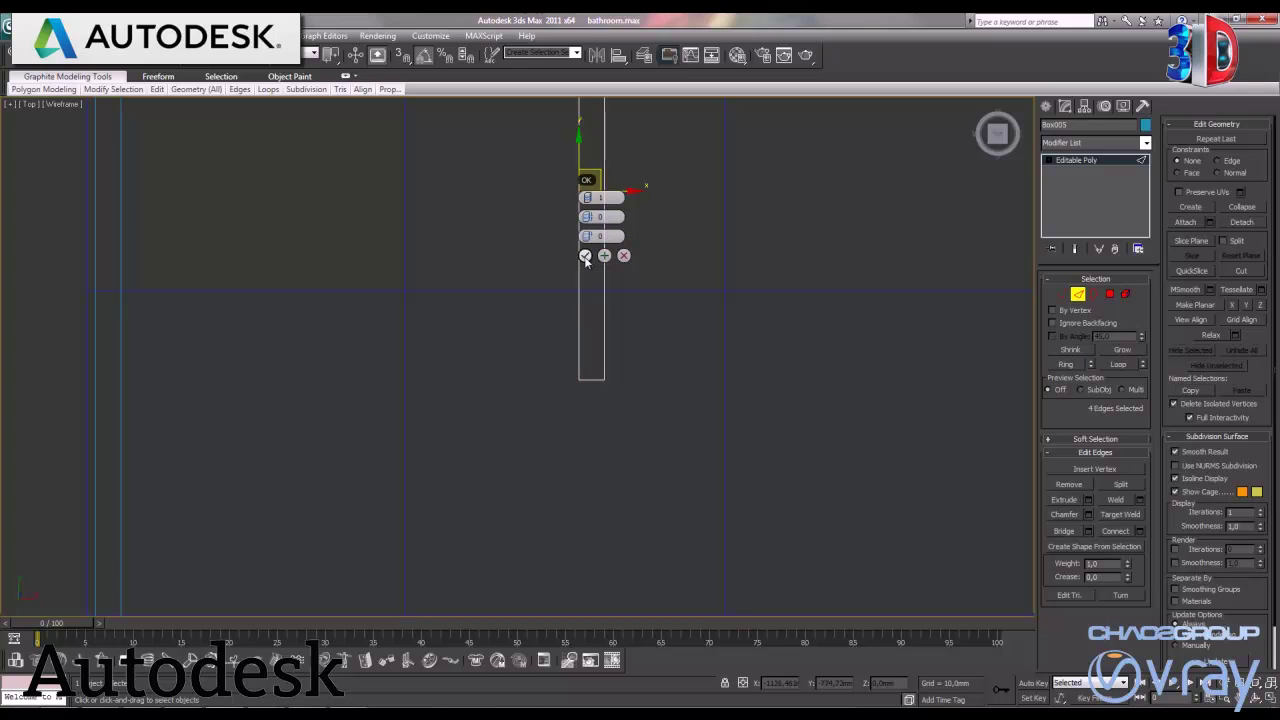
pyautogui.click(585, 256)
pyautogui.moveTo(589, 247); pyautogui.dragTo(585, 320)
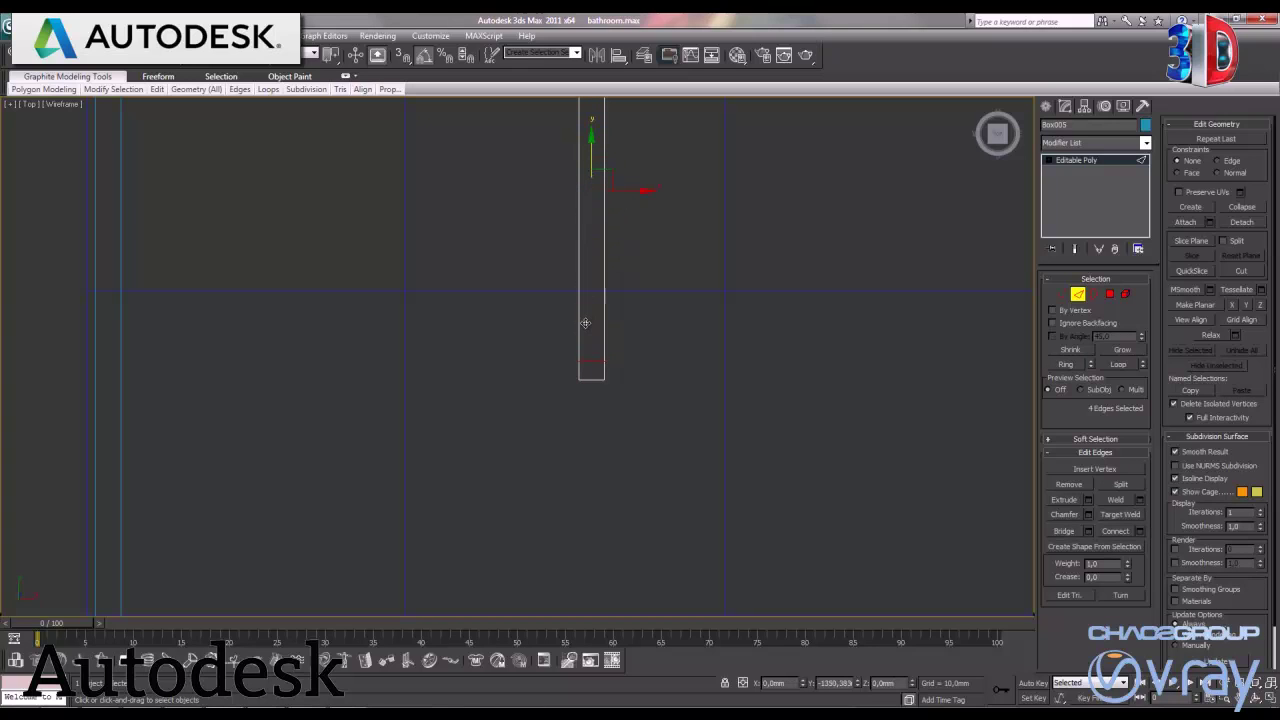
pyautogui.hotkey('alt', 'w')
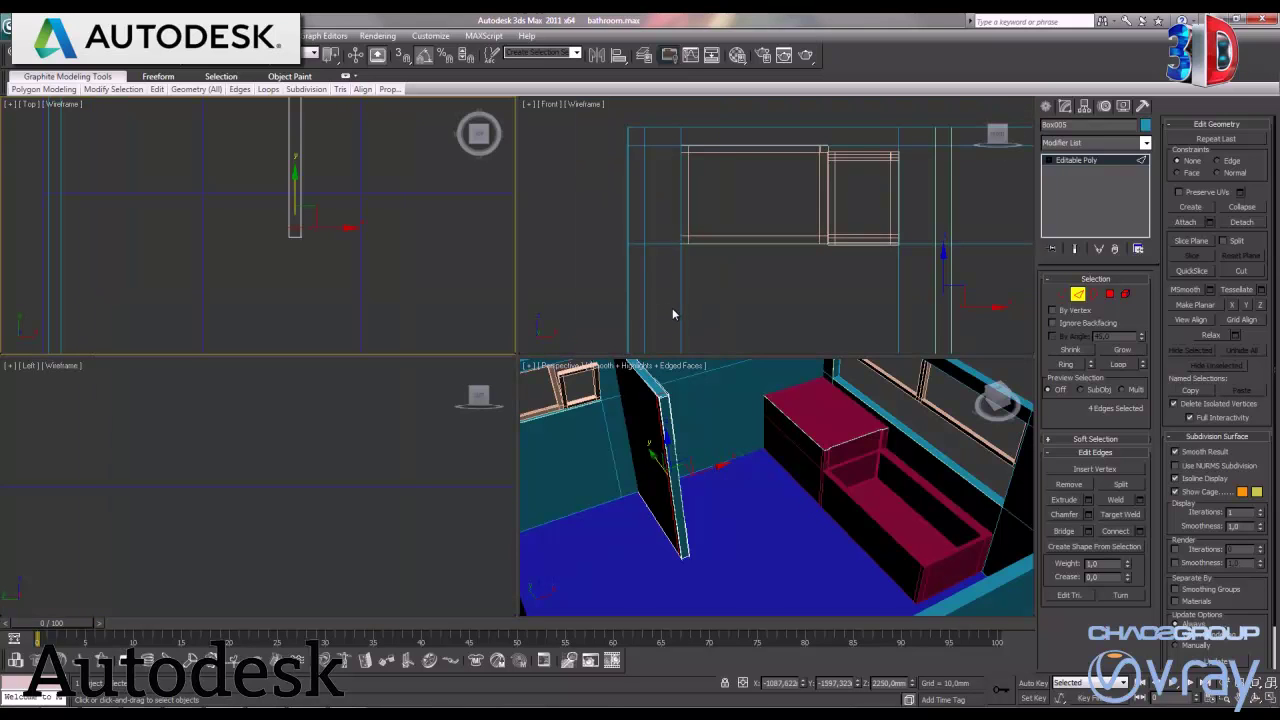
# In a maximized Perspective view, connect the panel's edge ring and raise the new edge near the top
pyautogui.rightClick(698, 434)
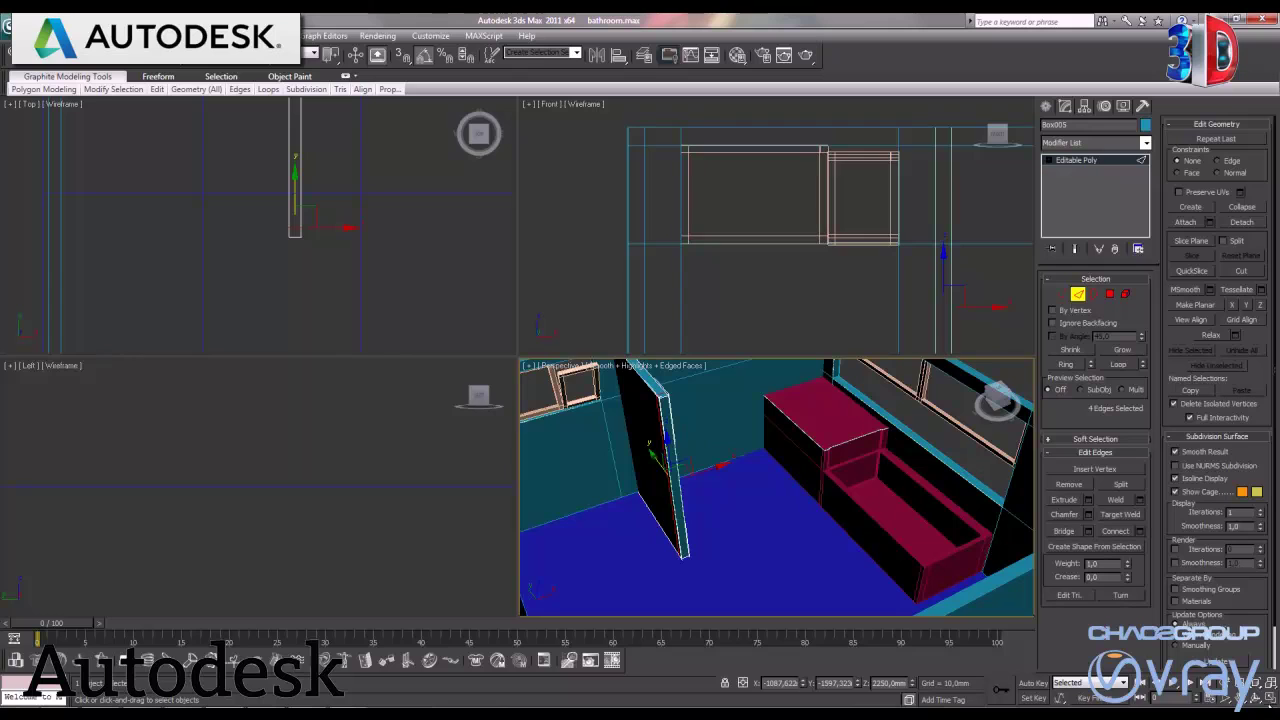
pyautogui.hotkey('alt', 'w')
pyautogui.click(288, 232)
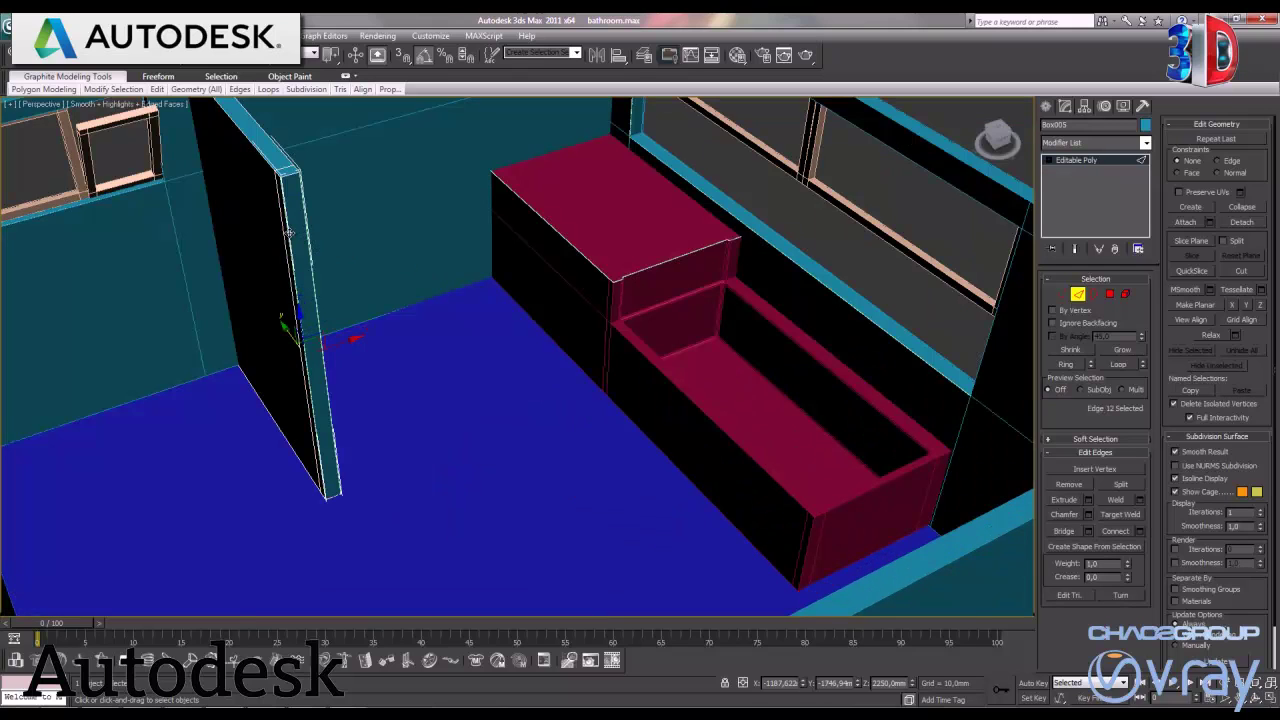
pyautogui.click(1070, 365)
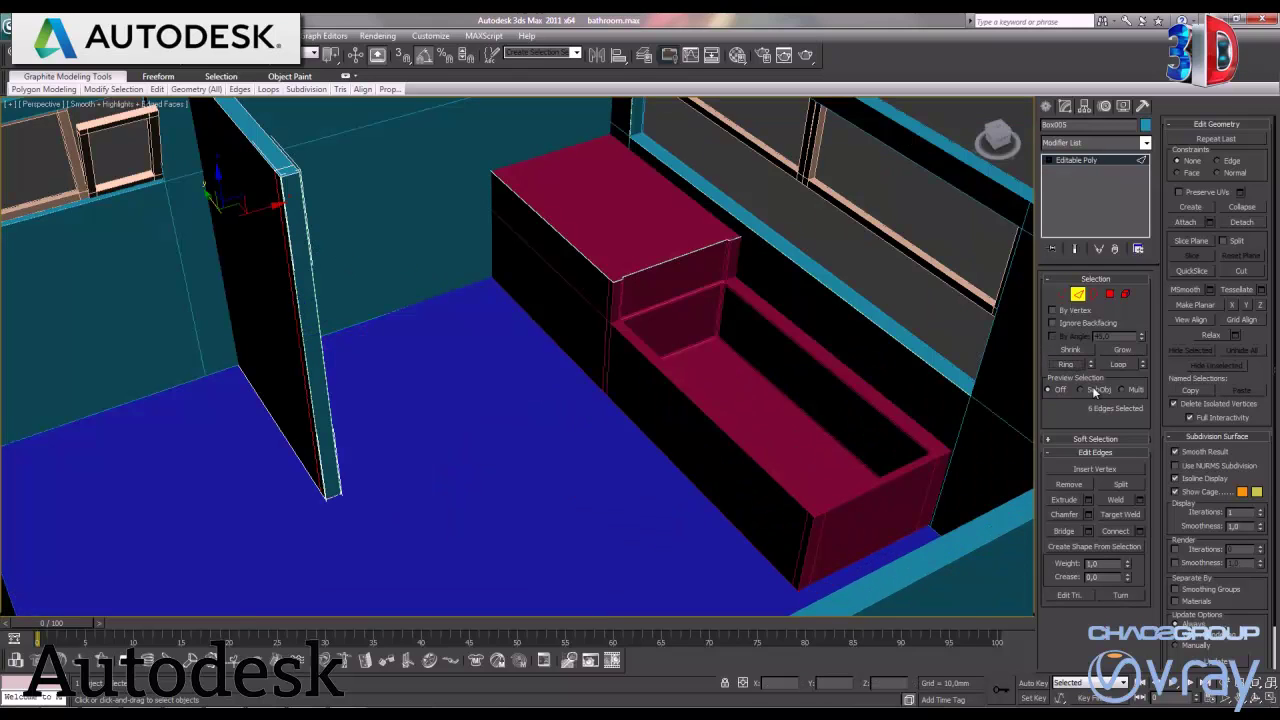
pyautogui.click(1138, 532)
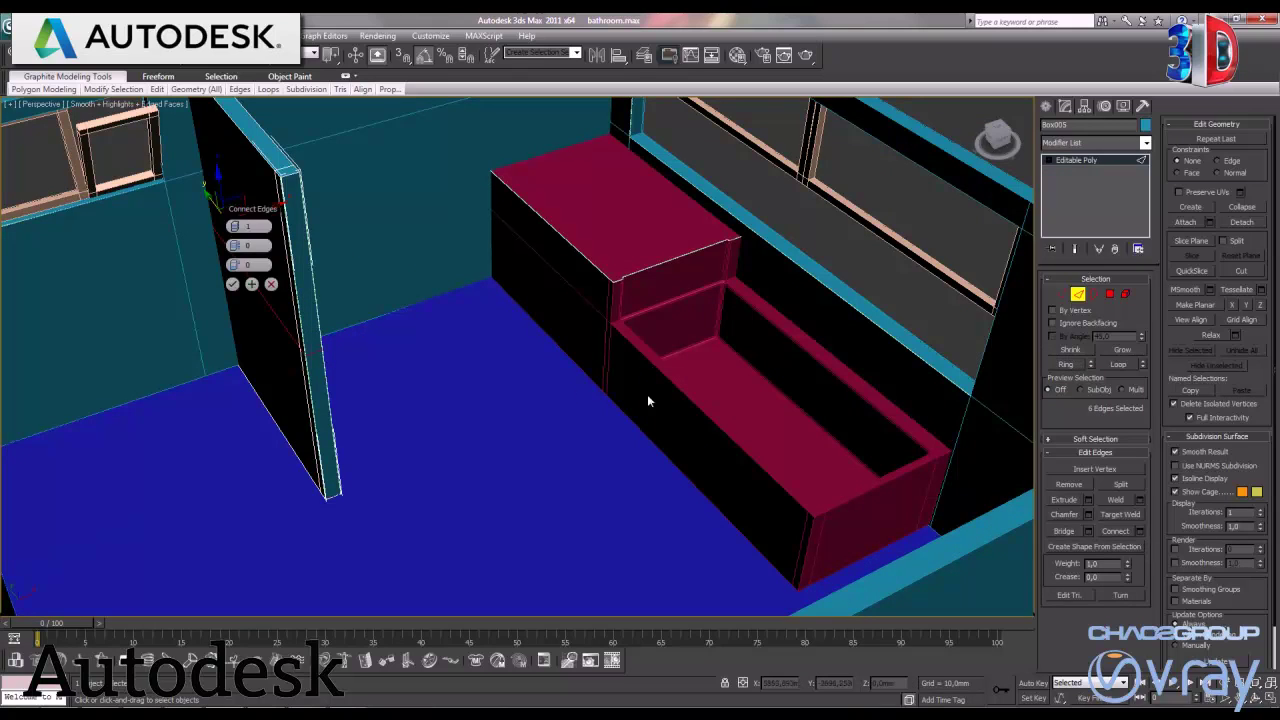
pyautogui.click(234, 284)
pyautogui.press('w')
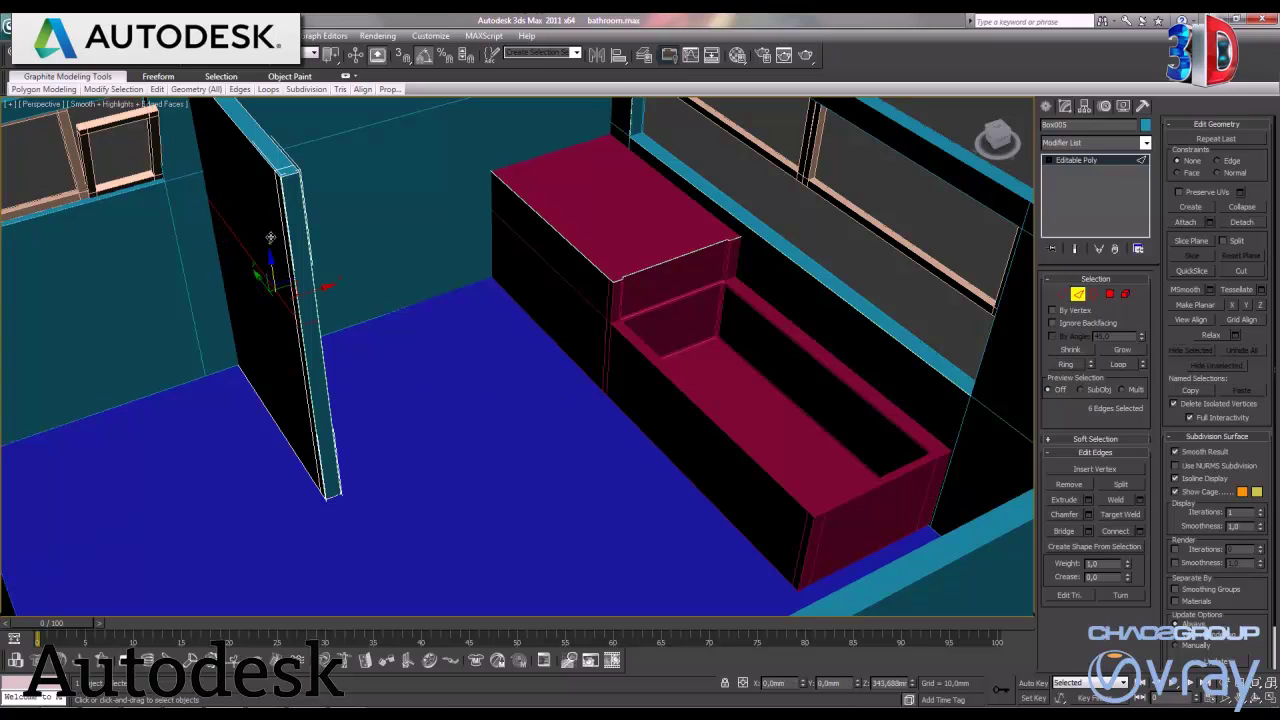
pyautogui.moveTo(265, 196); pyautogui.dragTo(261, 116)
pyautogui.moveTo(261, 116); pyautogui.dragTo(261, 110)
pyautogui.click(1079, 293)
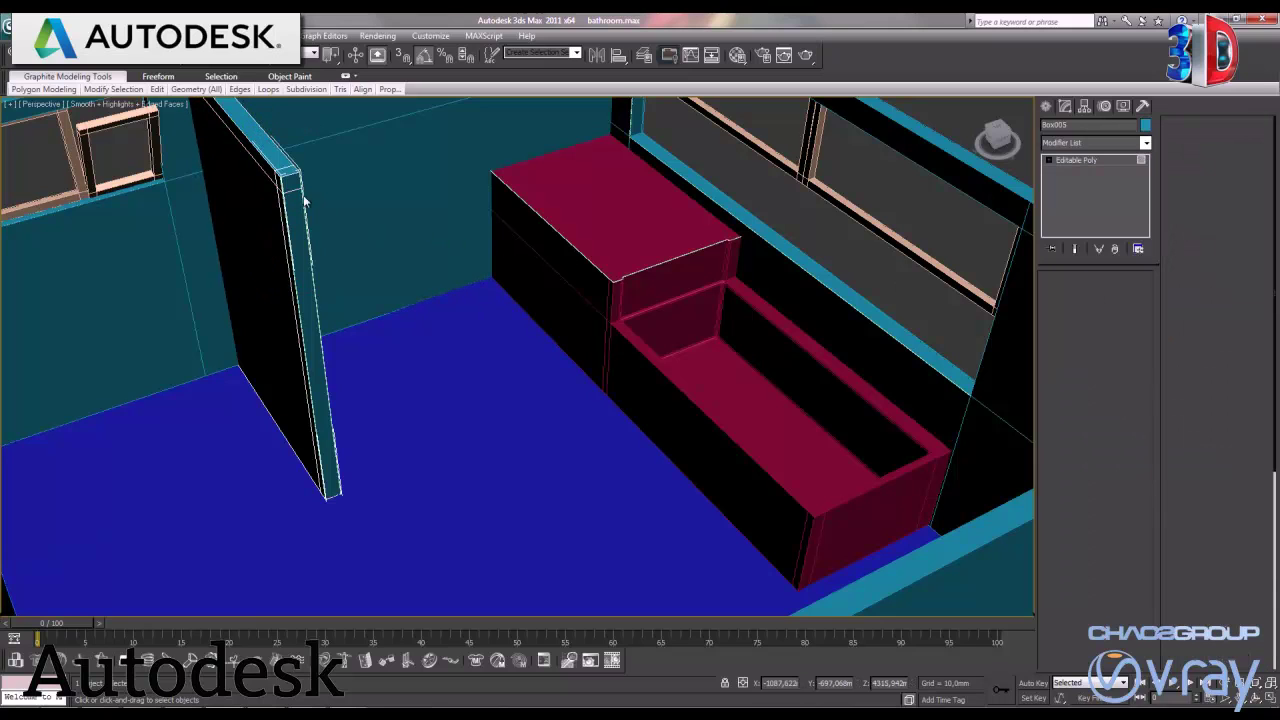
# Extrude Box005's top face, trying heights of 1000 mm and then 5000 mm
pyautogui.press('4')
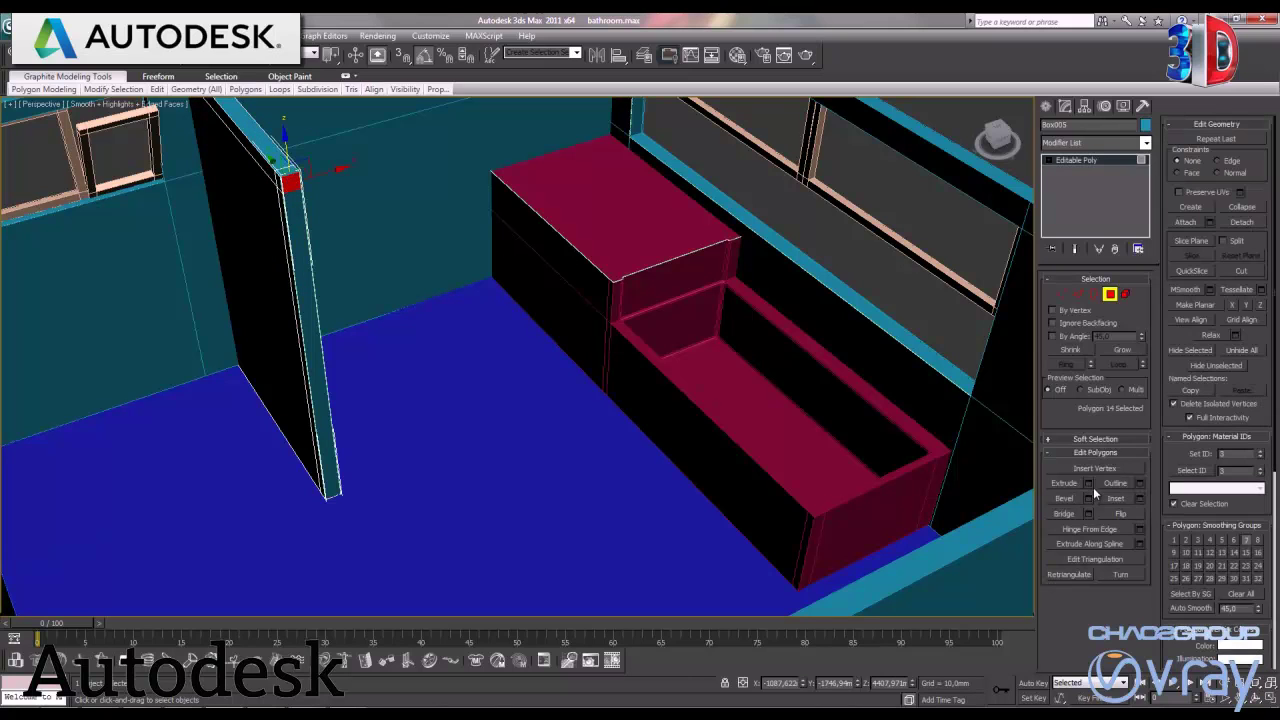
pyautogui.click(1089, 484)
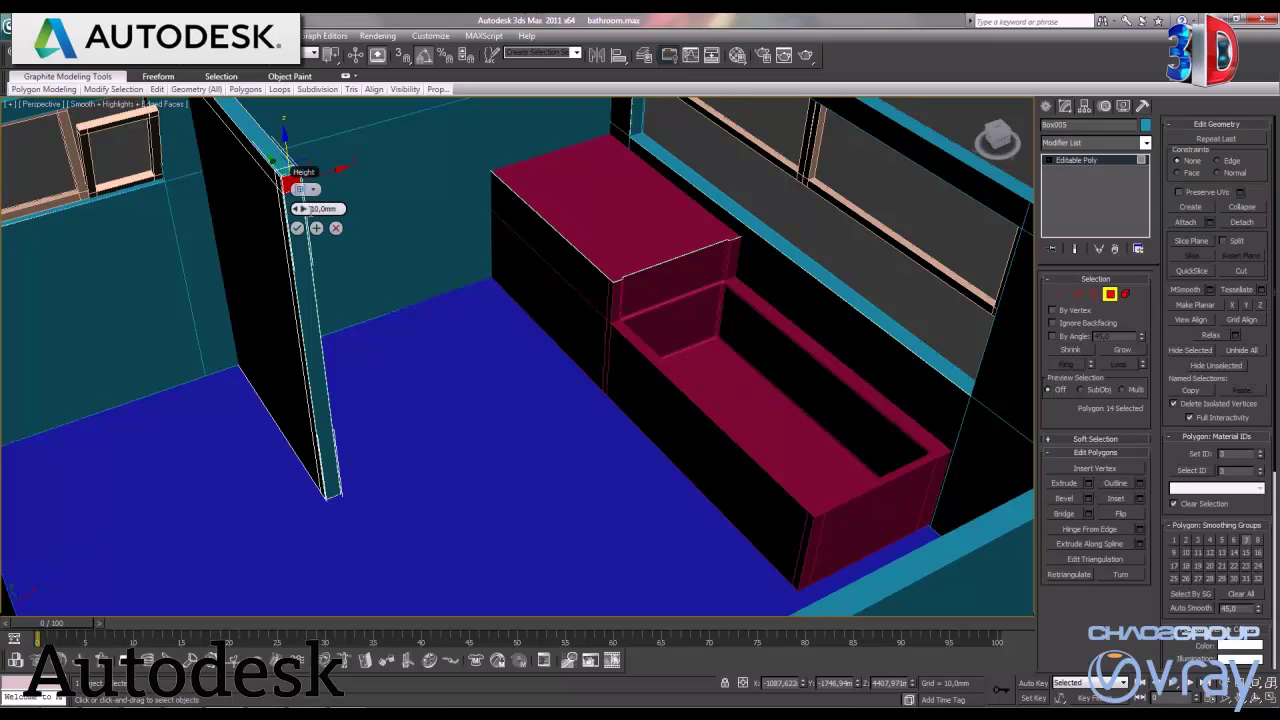
pyautogui.doubleClick(320, 208)
pyautogui.write('10')
pyautogui.press('Return')
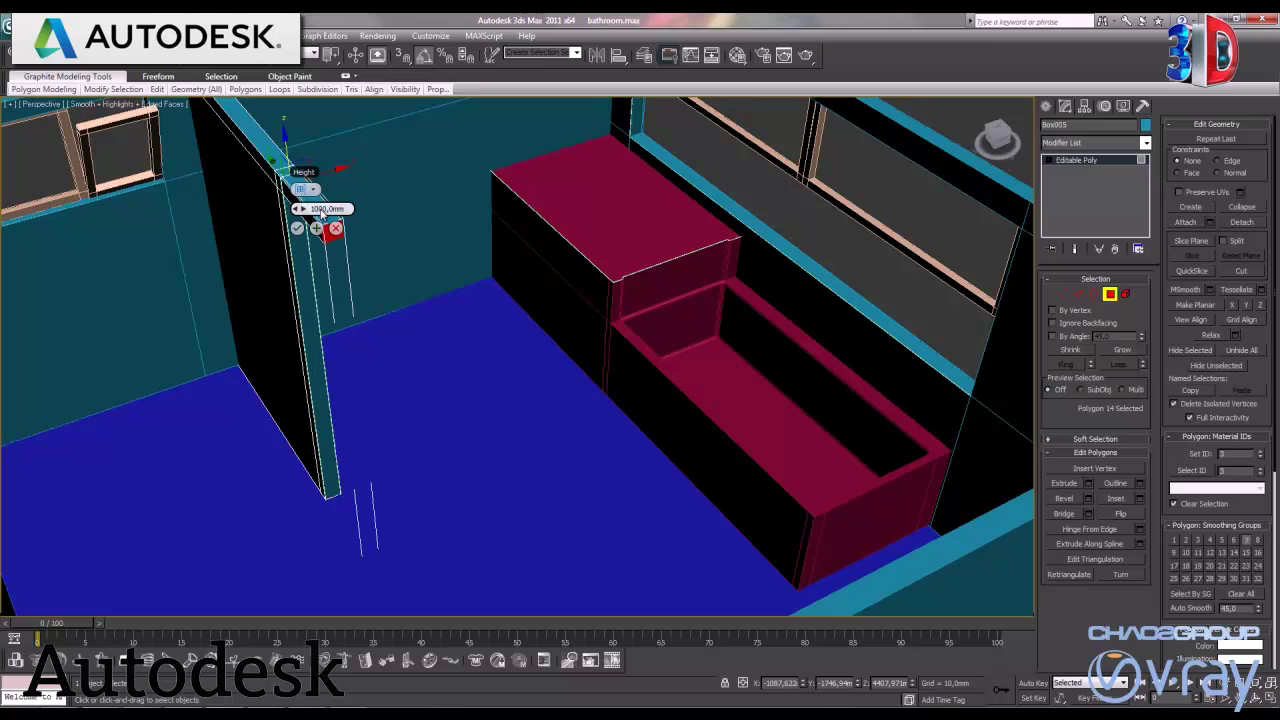
pyautogui.doubleClick(319, 208)
pyautogui.write('5000')
pyautogui.press('Return')
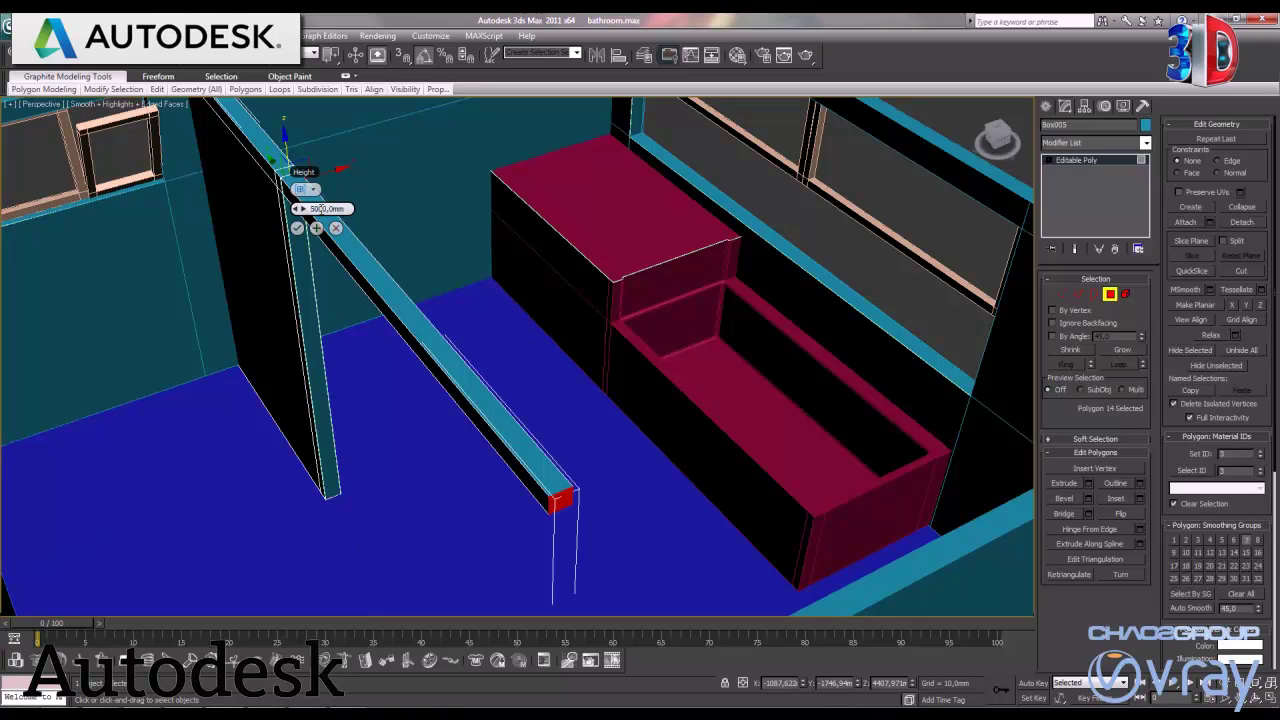
pyautogui.moveTo(320, 208); pyautogui.dragTo(313, 207)
# Lengthen the extrusion to about 6740 mm so the beam meets the far wall, and confirm
pyautogui.moveTo(634, 366)
pyautogui.keyDown('alt'); pyautogui.mouseDown(button='middle')
pyautogui.moveTo(663, 323)
pyautogui.moveTo(685, 347)
pyautogui.mouseUp(button='middle'); pyautogui.keyUp('alt')
pyautogui.moveTo(389, 140); pyautogui.dragTo(900, 205)
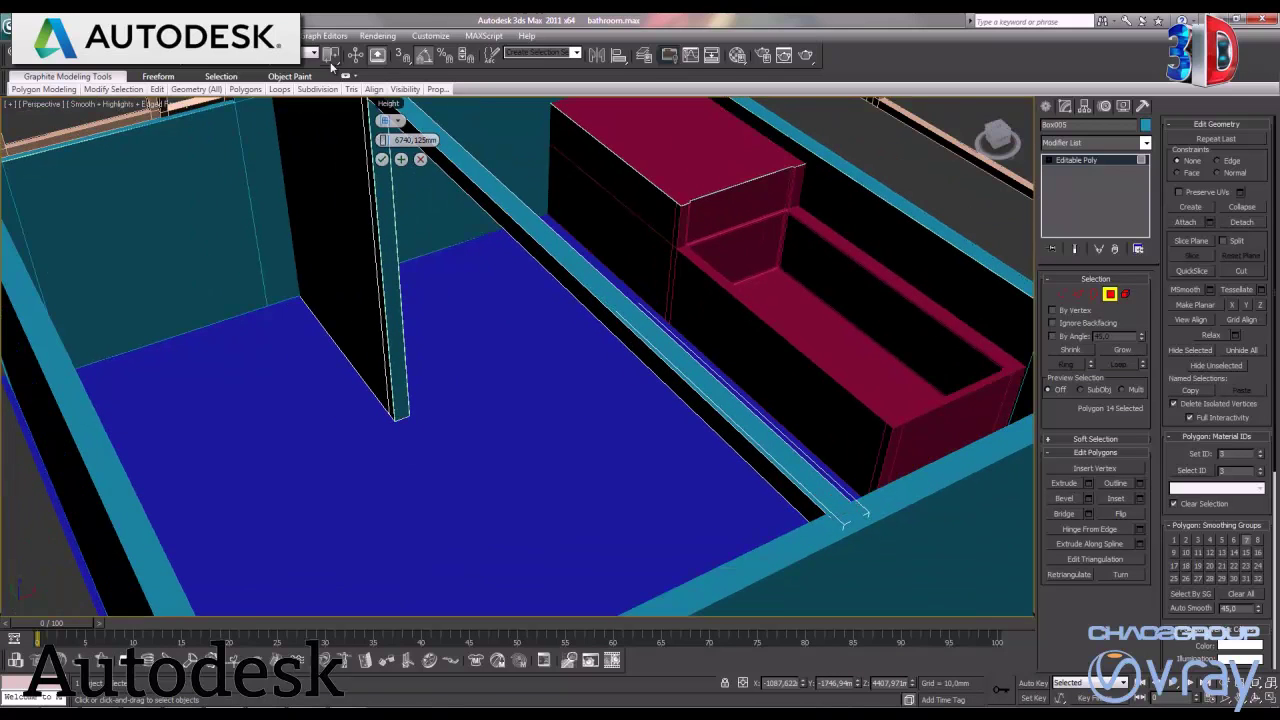
pyautogui.click(381, 160)
pyautogui.moveTo(694, 363)
pyautogui.keyDown('alt'); pyautogui.mouseDown(button='middle')
pyautogui.moveTo(700, 377)
pyautogui.moveTo(634, 379)
pyautogui.mouseUp(button='middle'); pyautogui.keyUp('alt')
pyautogui.click(1110, 294)
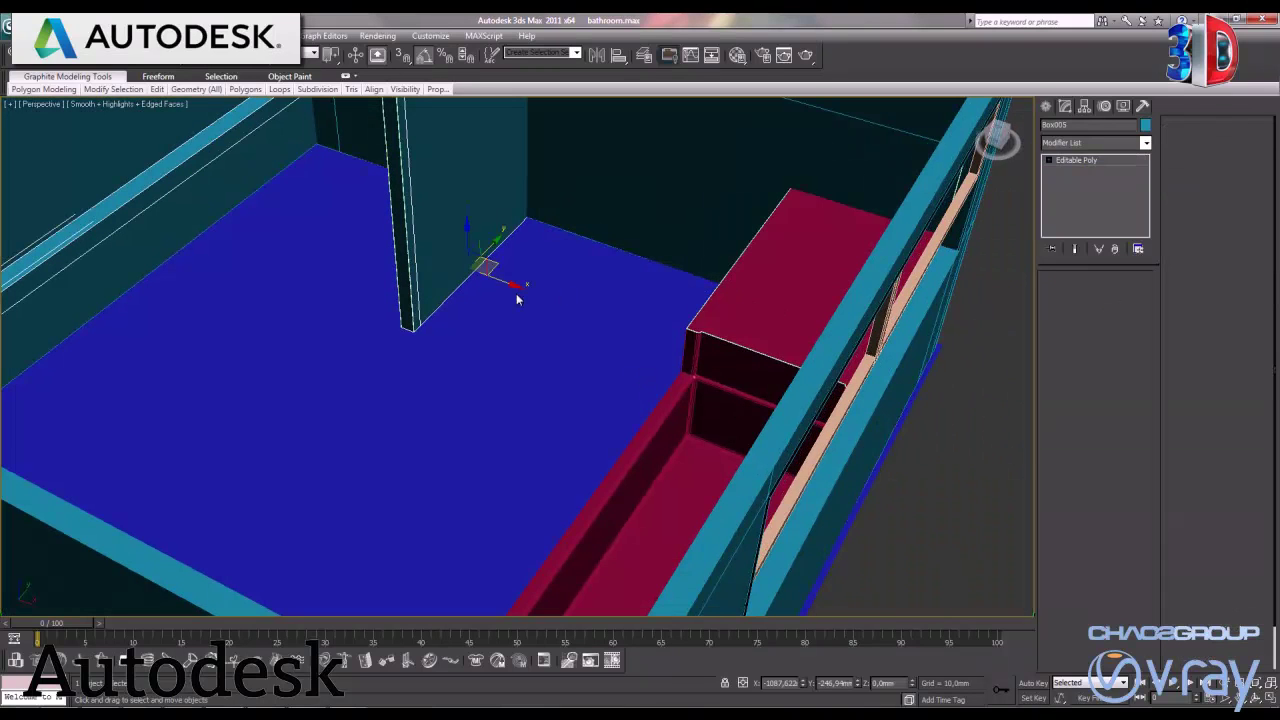
pyautogui.moveTo(486, 274)
pyautogui.keyDown('alt'); pyautogui.mouseDown(button='middle')
pyautogui.moveTo(600, 509)
pyautogui.moveTo(573, 531)
pyautogui.moveTo(557, 515)
pyautogui.mouseUp(button='middle'); pyautogui.keyUp('alt')
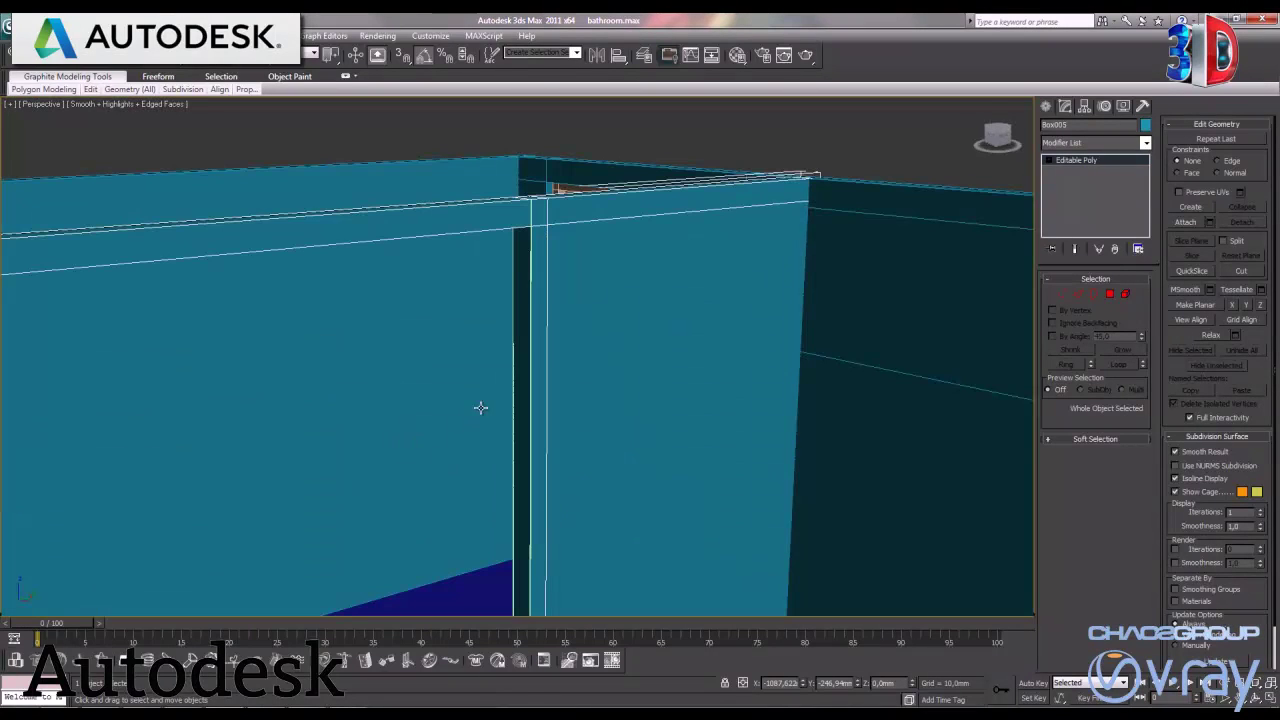
# Turn on See-Through and select the beam's bottom strip of faces
pyautogui.scroll(-3, 470, 409)
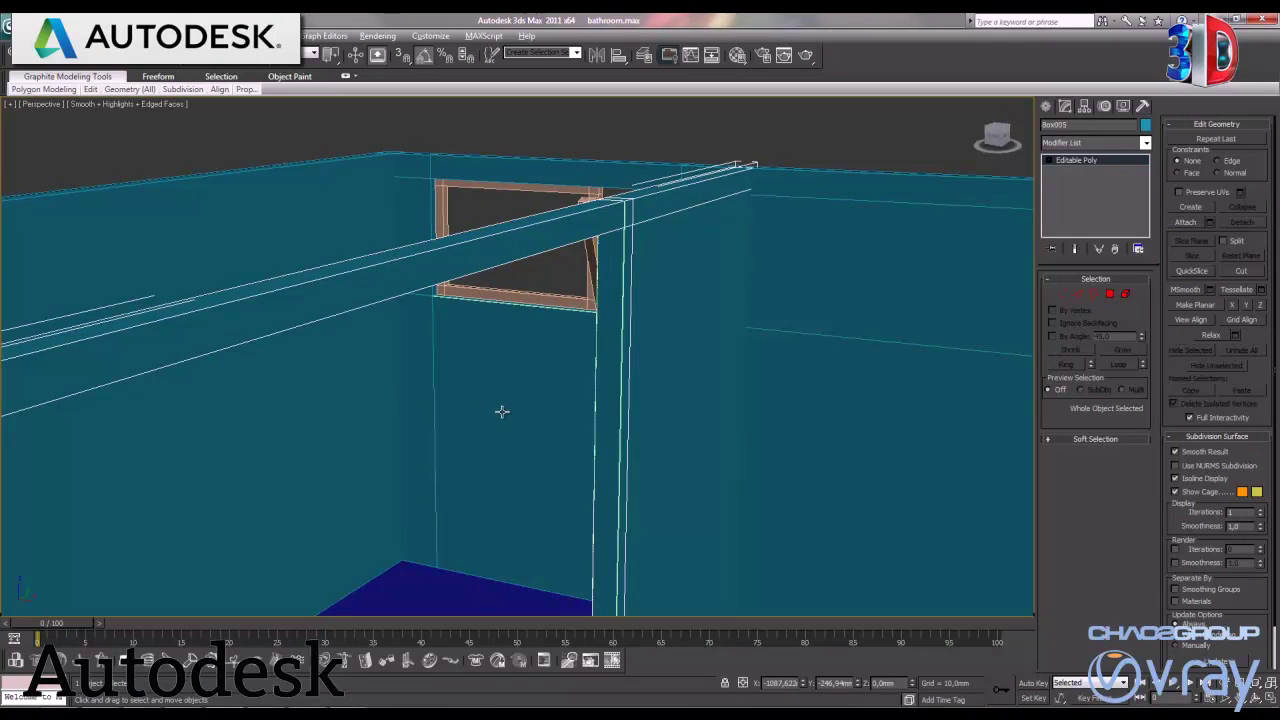
pyautogui.hotkey('alt', 'x')
pyautogui.click(1110, 294)
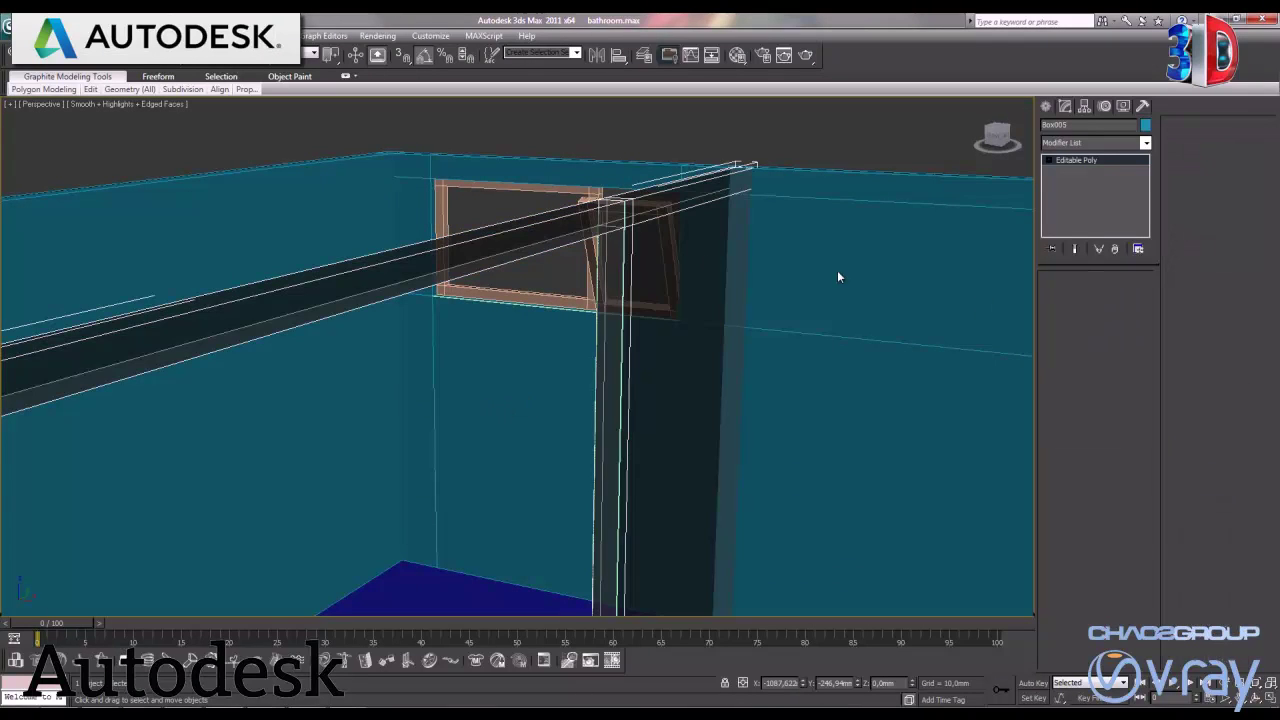
pyautogui.click(520, 254)
pyautogui.keyDown('alt'); pyautogui.click(521, 254); pyautogui.keyUp('alt')
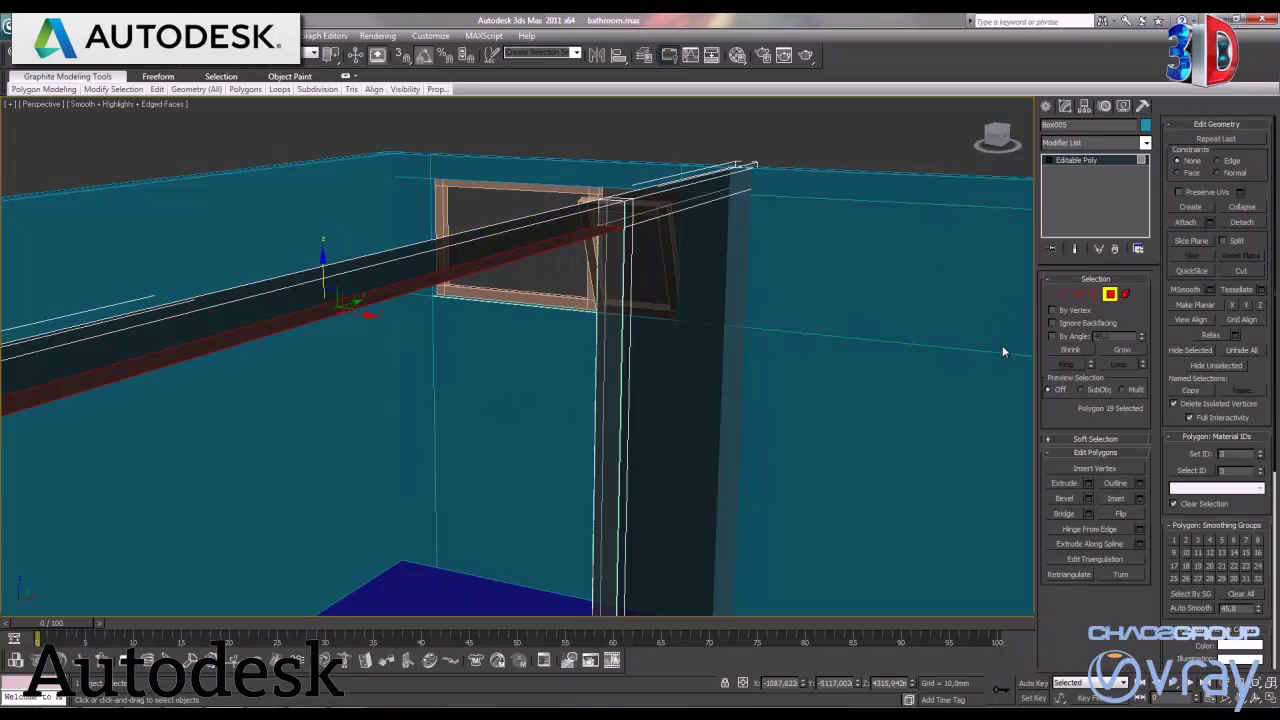
# Extrude the selected bottom faces 150 mm and exit Polygon mode
pyautogui.click(1088, 481)
pyautogui.doubleClick(356, 337)
pyautogui.write('100')
pyautogui.press('Return')
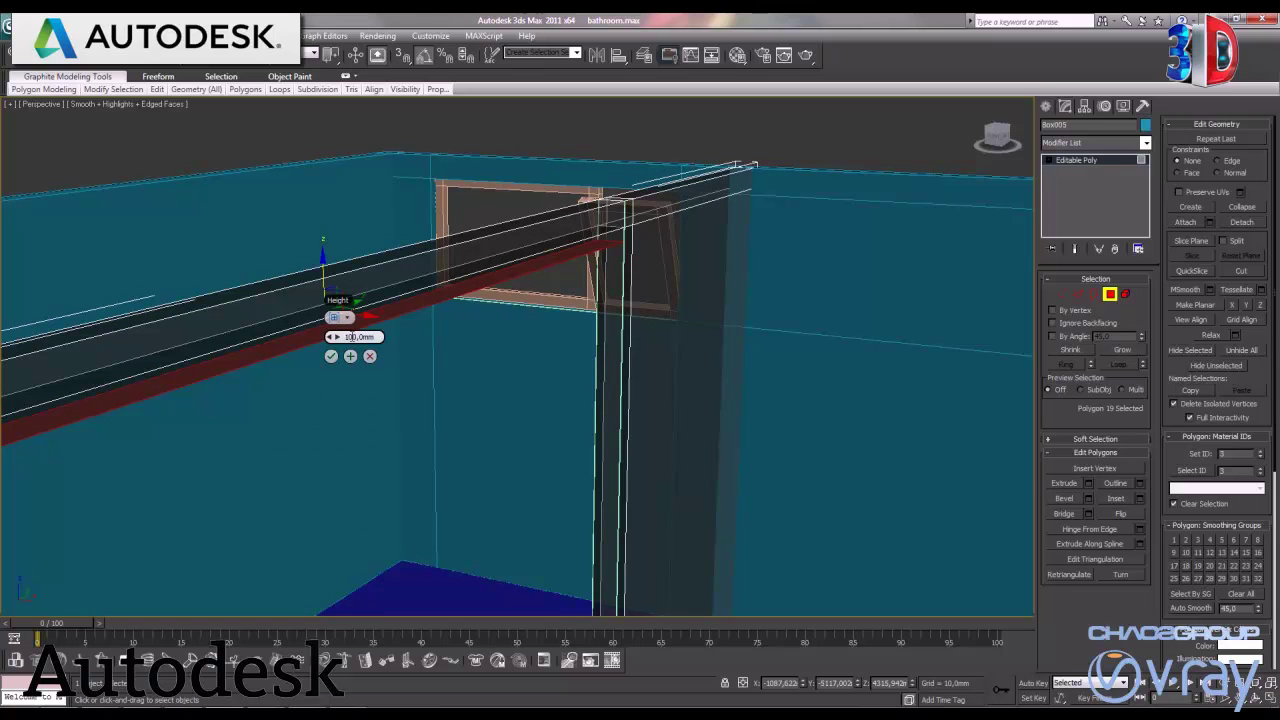
pyautogui.doubleClick(350, 337)
pyautogui.write('1')
pyautogui.press('Return')
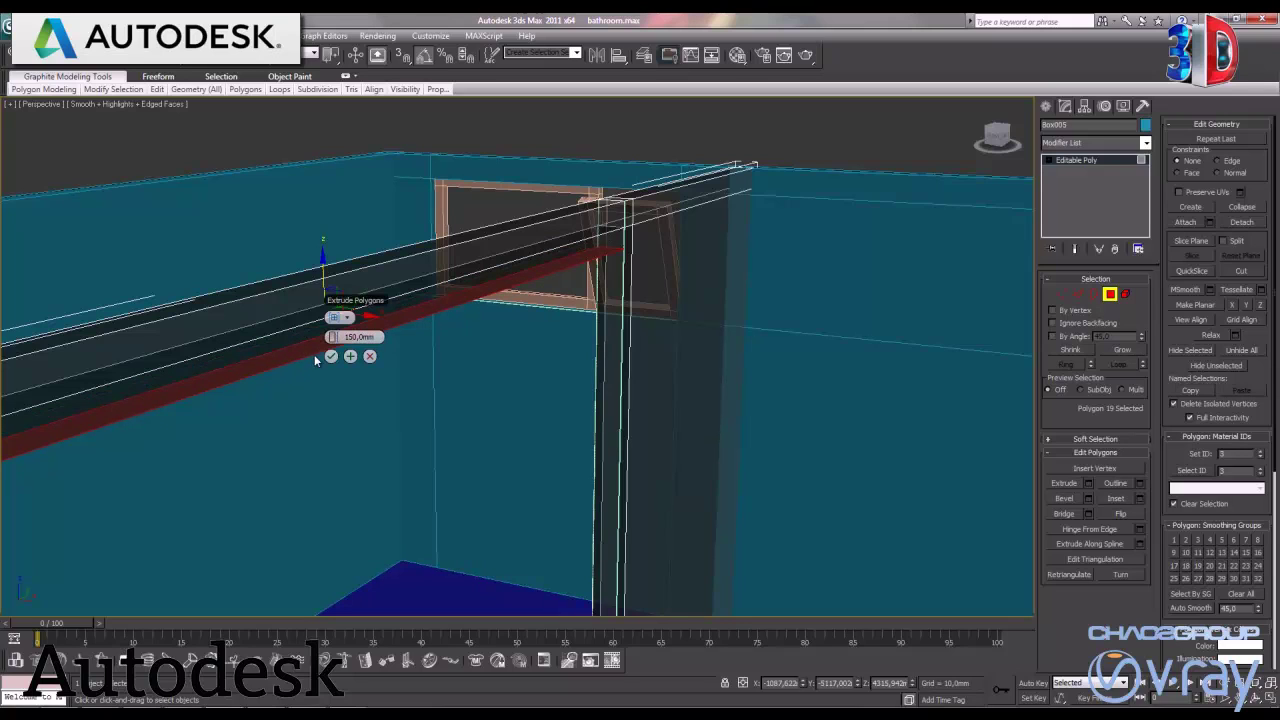
pyautogui.click(330, 357)
pyautogui.press('F2')
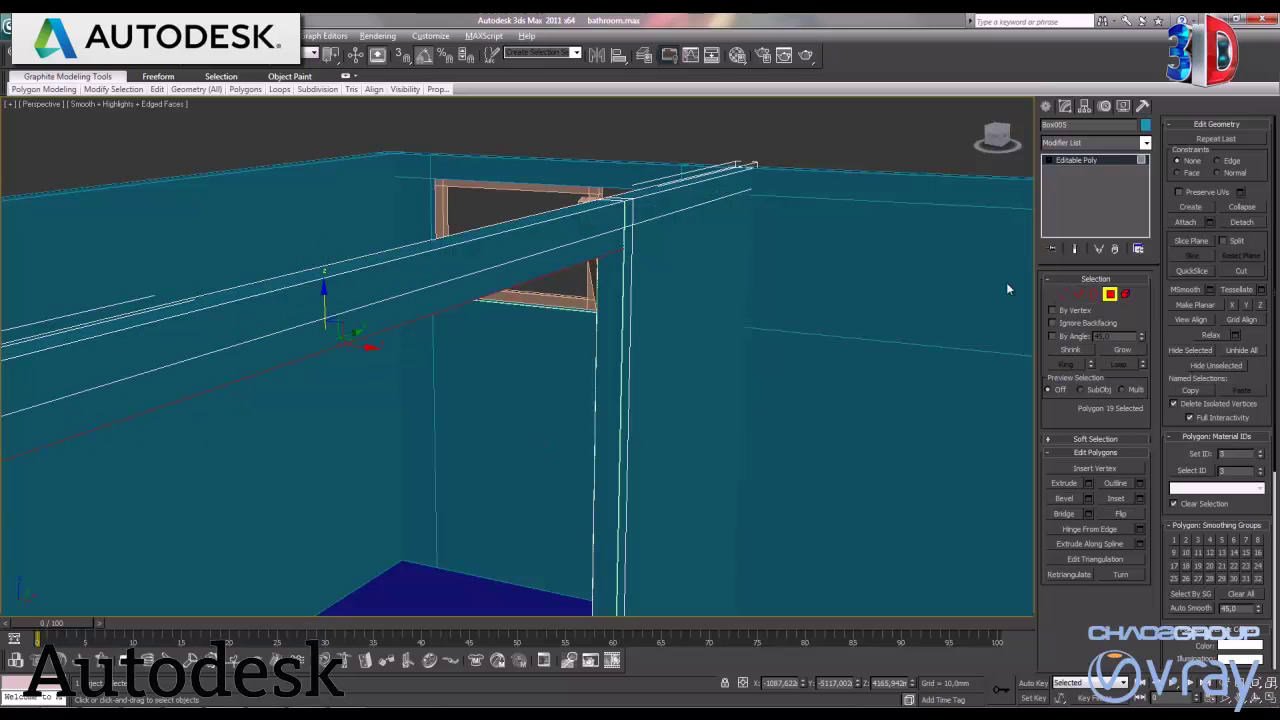
pyautogui.click(1110, 293)
pyautogui.moveTo(829, 306); pyautogui.dragTo(842, 297, button='middle')
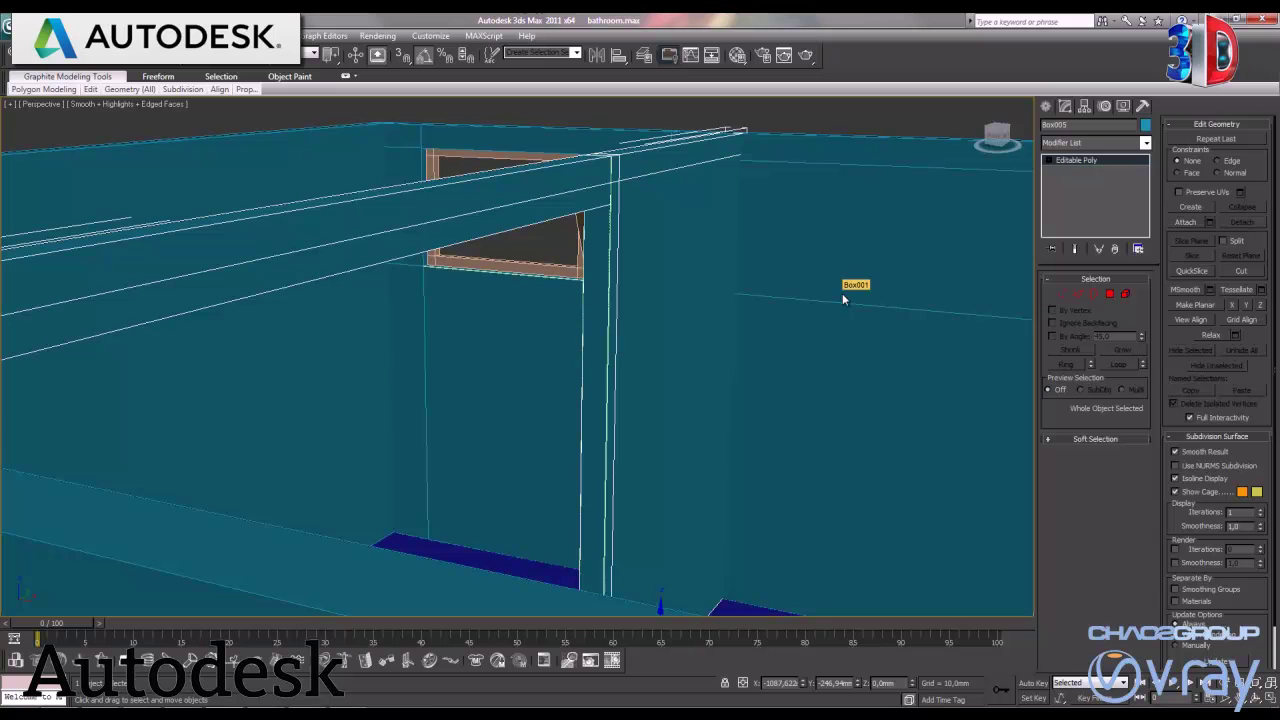
# Orbit, pan and zoom the Perspective view down over the walls, beam and post
pyautogui.moveTo(812, 270)
pyautogui.keyDown('alt'); pyautogui.mouseDown(button='middle')
pyautogui.moveTo(794, 337)
pyautogui.moveTo(804, 390)
pyautogui.mouseUp(button='middle'); pyautogui.keyUp('alt')
pyautogui.scroll(3, 804, 390)
pyautogui.scroll(3, 791, 409)
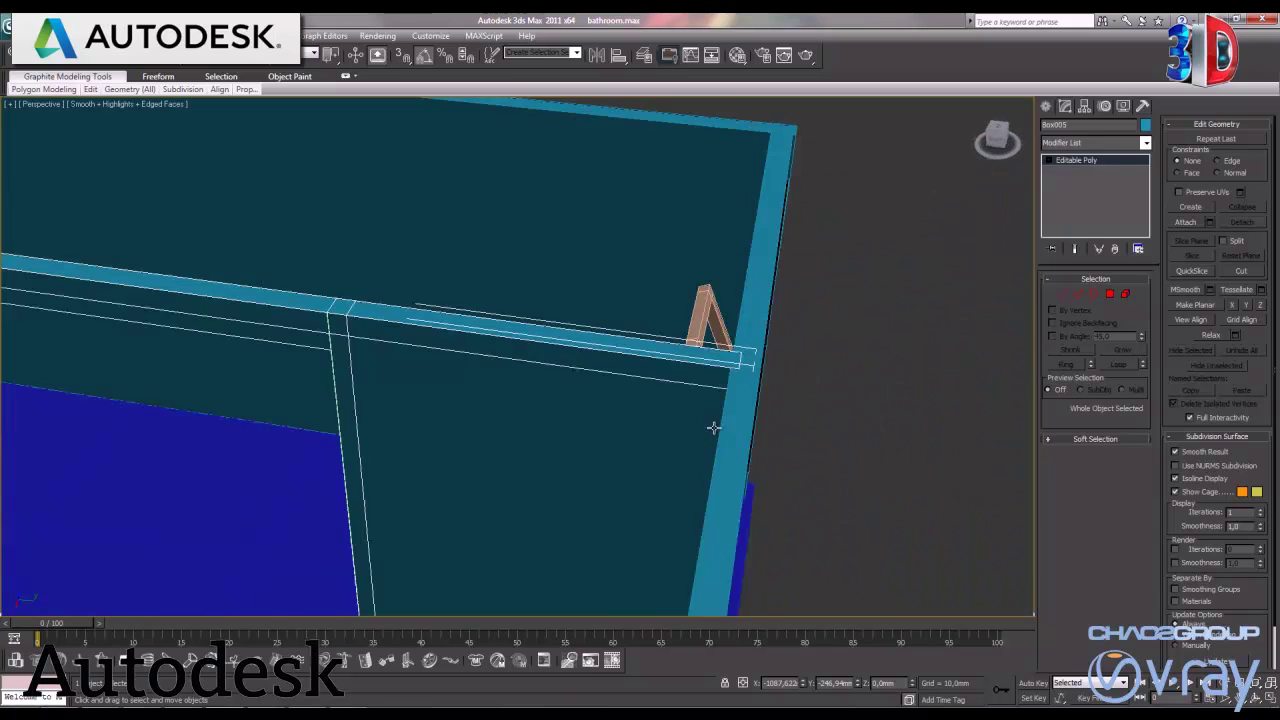
pyautogui.moveTo(526, 386)
pyautogui.mouseDown(button='middle')
pyautogui.moveTo(742, 430)
pyautogui.moveTo(1029, 443)
pyautogui.mouseUp(button='middle')
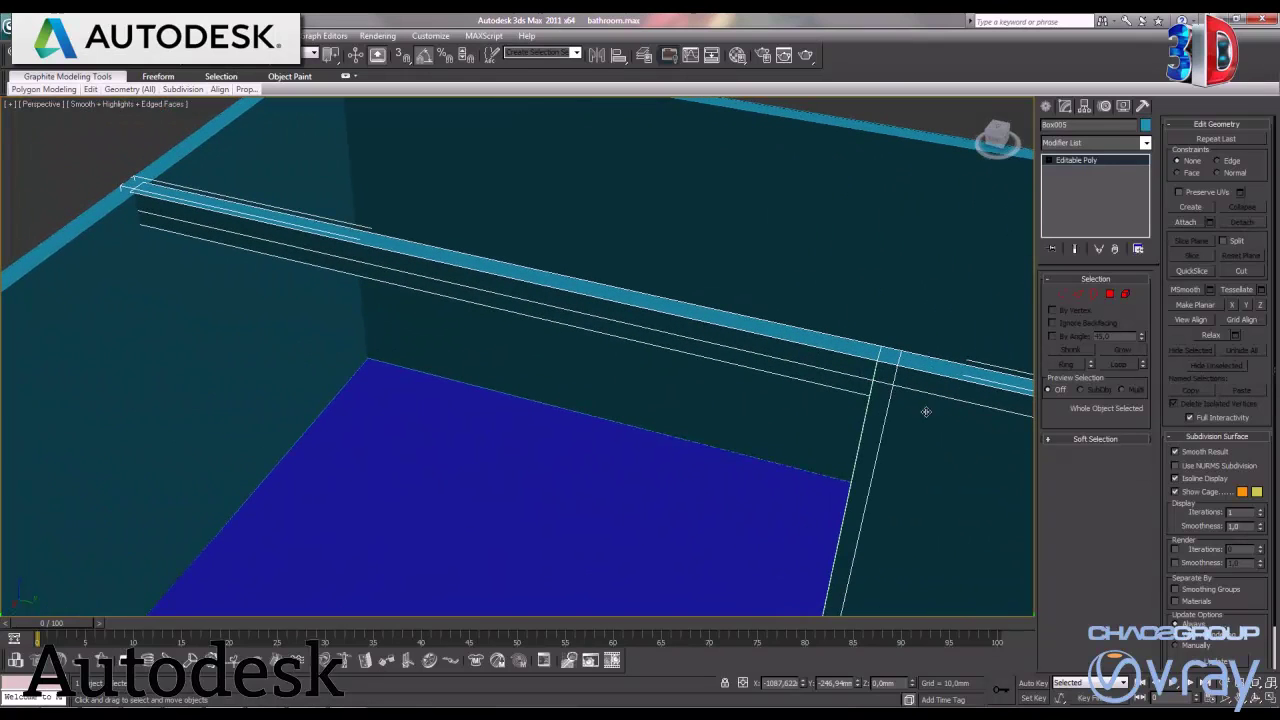
pyautogui.moveTo(502, 358)
pyautogui.mouseDown(button='middle')
pyautogui.moveTo(557, 357)
pyautogui.moveTo(623, 380)
pyautogui.mouseUp(button='middle')
pyautogui.scroll(2, 714, 414)
pyautogui.scroll(2, 566, 297)
pyautogui.scroll(1, 552, 381)
pyautogui.moveTo(691, 303)
pyautogui.keyDown('alt'); pyautogui.mouseDown(button='middle')
pyautogui.moveTo(586, 403)
pyautogui.moveTo(640, 431)
pyautogui.moveTo(620, 431)
pyautogui.mouseUp(button='middle'); pyautogui.keyUp('alt')
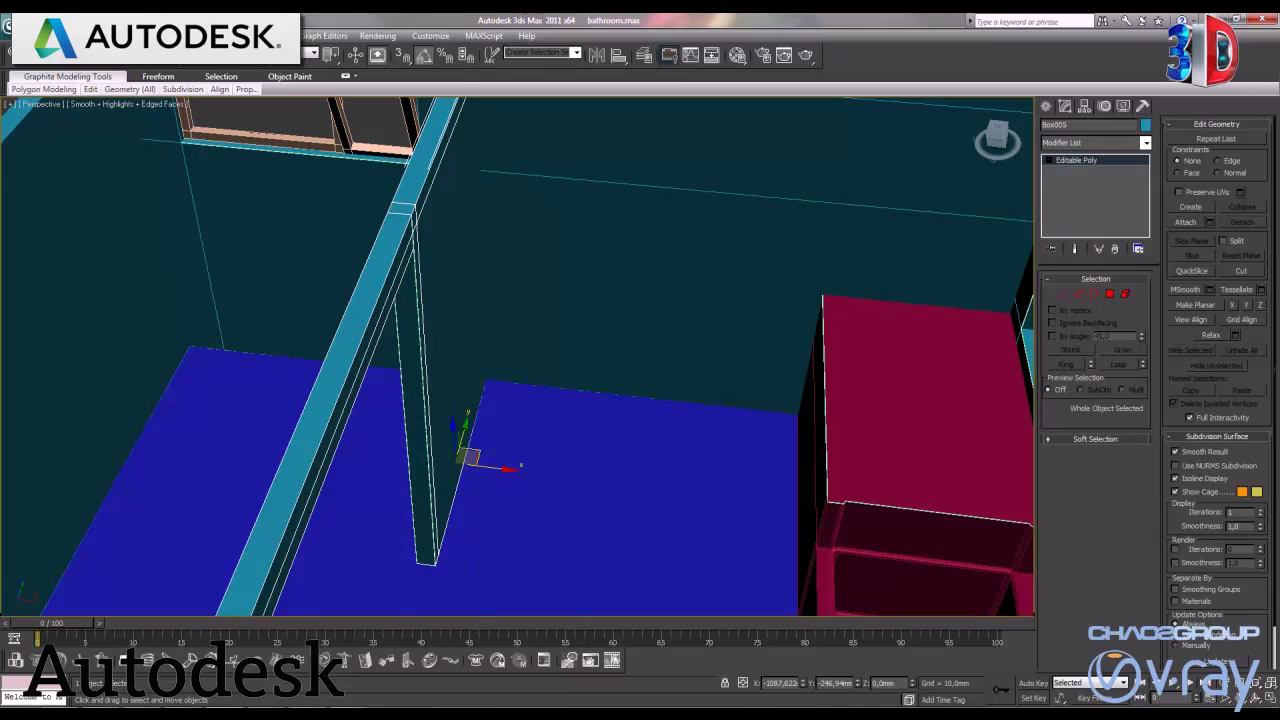
# Maximize the Top view and pan it to centre on the post
pyautogui.click(1268, 701)
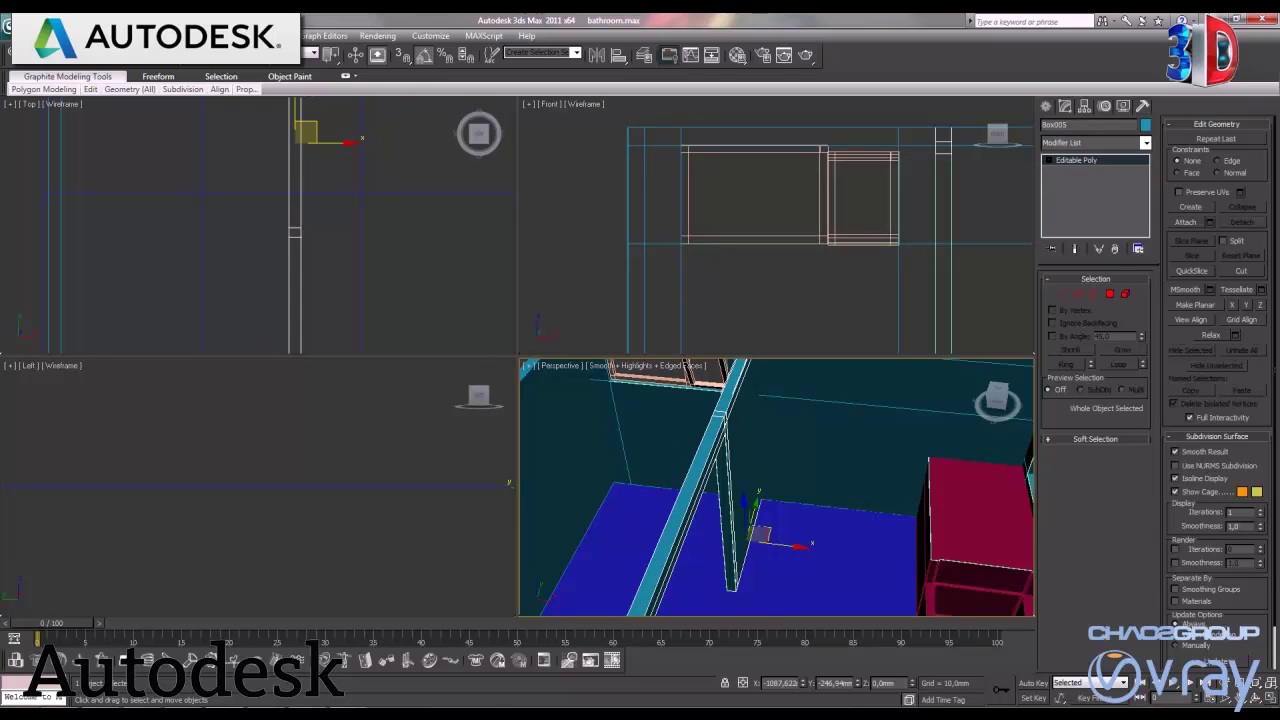
pyautogui.rightClick(402, 197)
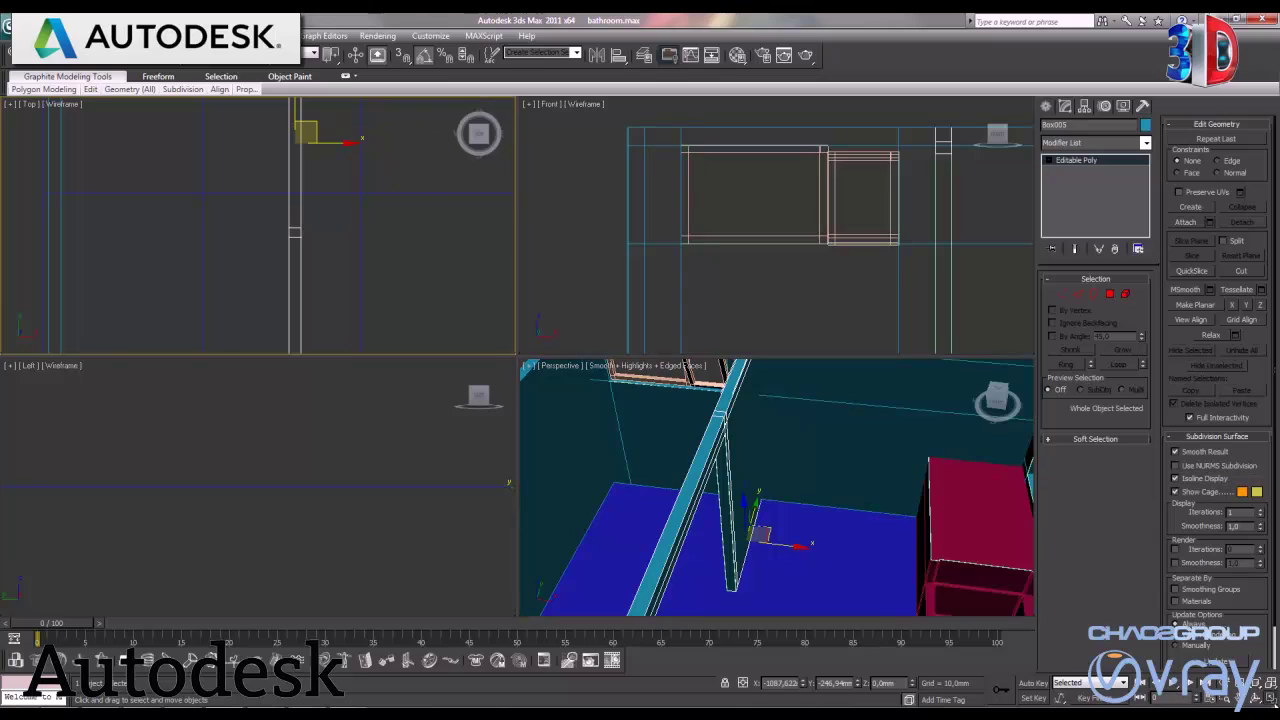
pyautogui.hotkey('alt', 'w')
pyautogui.moveTo(642, 214); pyautogui.dragTo(515, 434, button='middle')
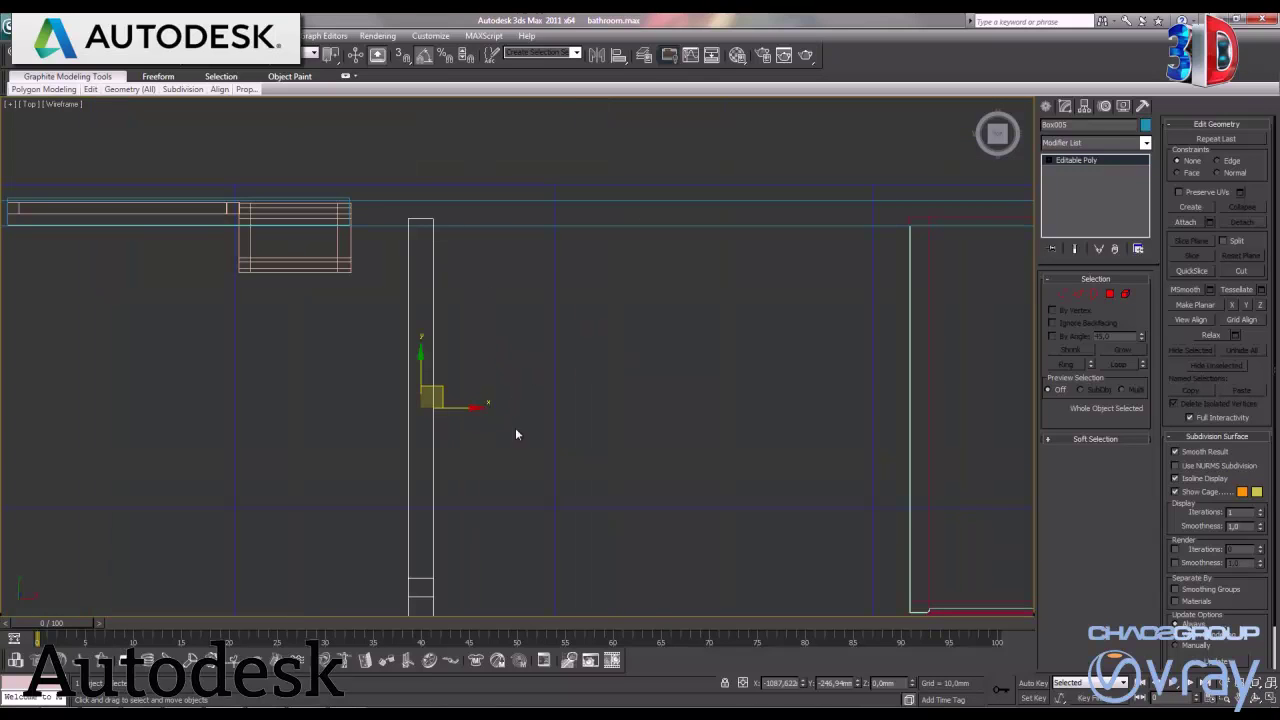
# Draw a new box in the Top view spanning from the post to the right wall
pyautogui.click(1046, 106)
pyautogui.click(1070, 198)
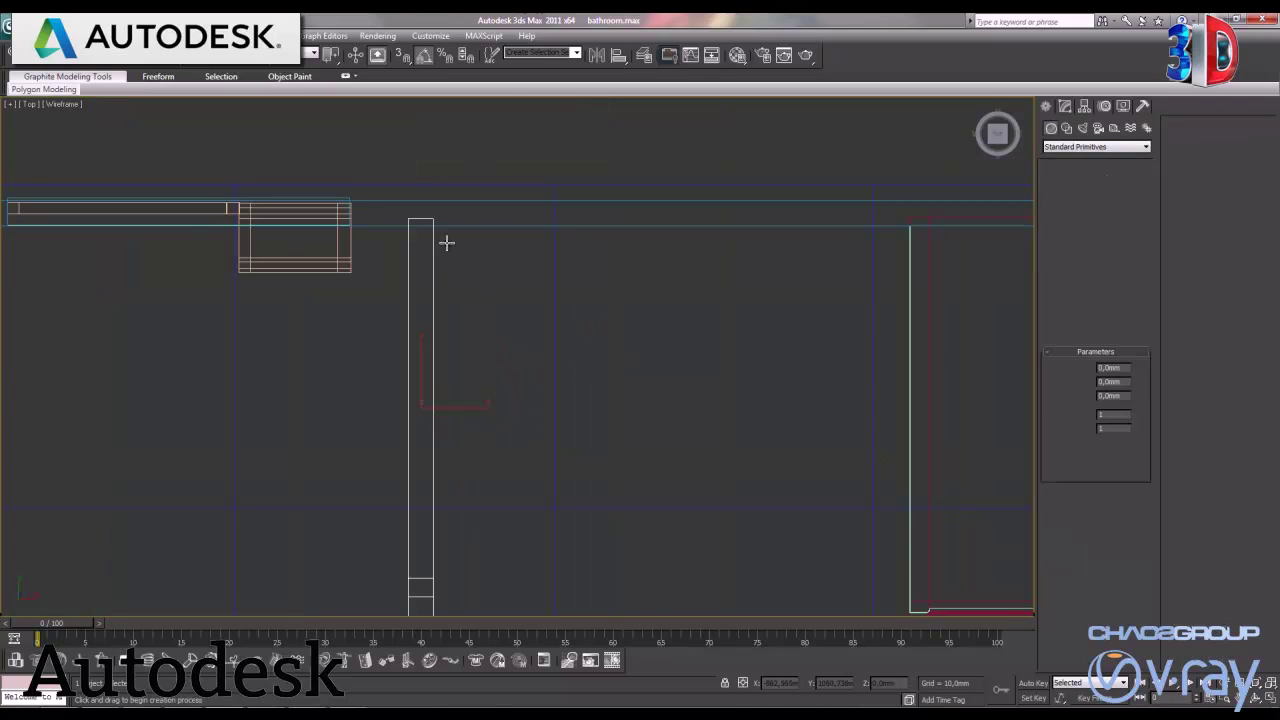
pyautogui.moveTo(434, 226); pyautogui.dragTo(908, 369)
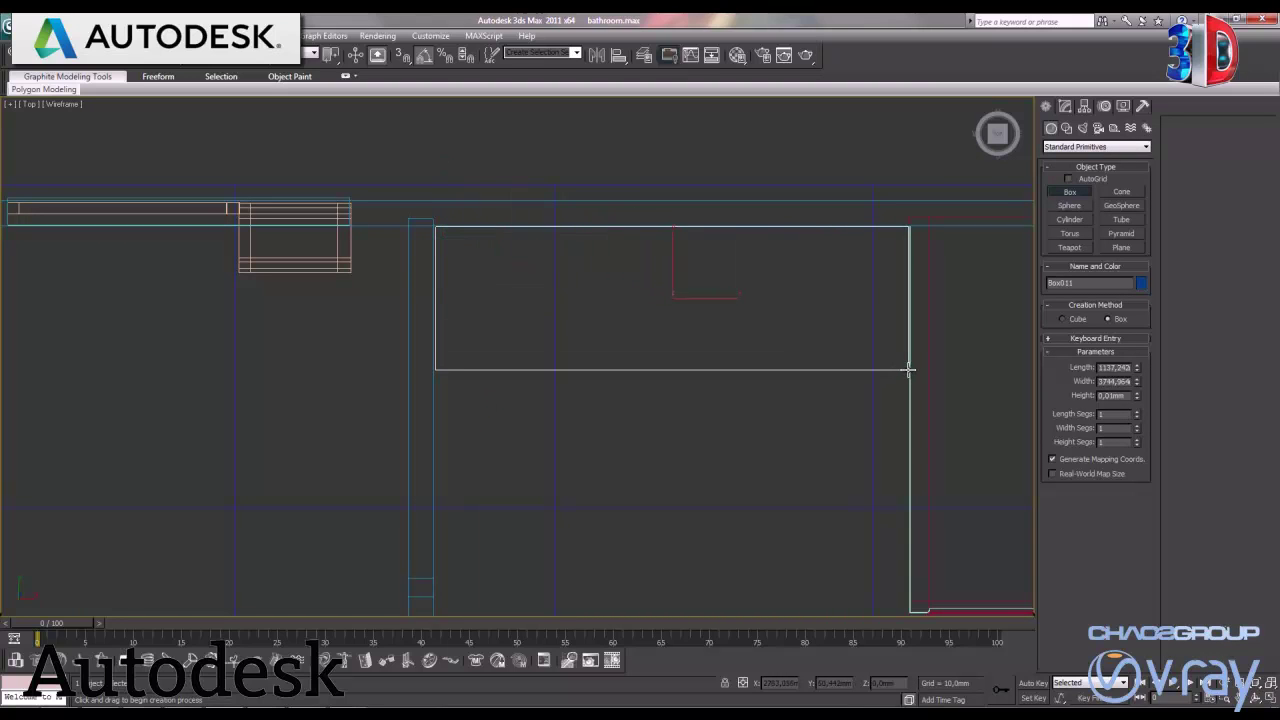
pyautogui.moveTo(908, 369); pyautogui.dragTo(907, 368)
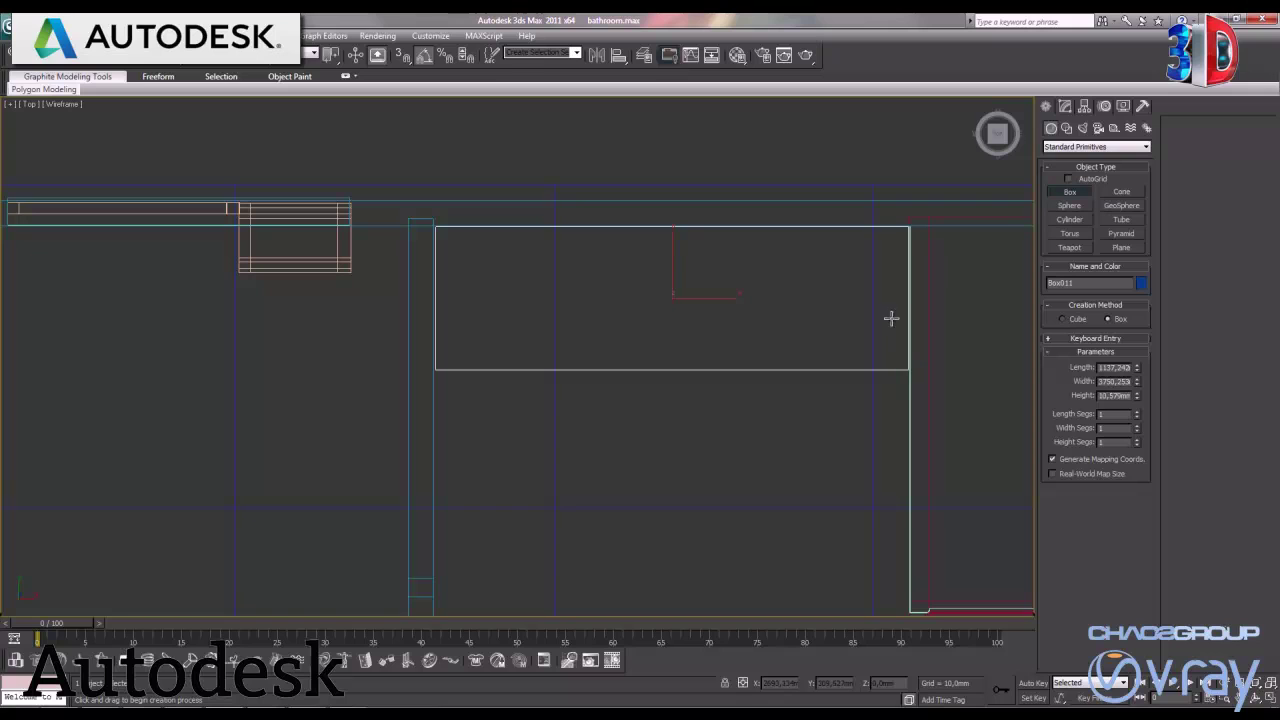
pyautogui.click(861, 212)
pyautogui.rightClick(861, 212)
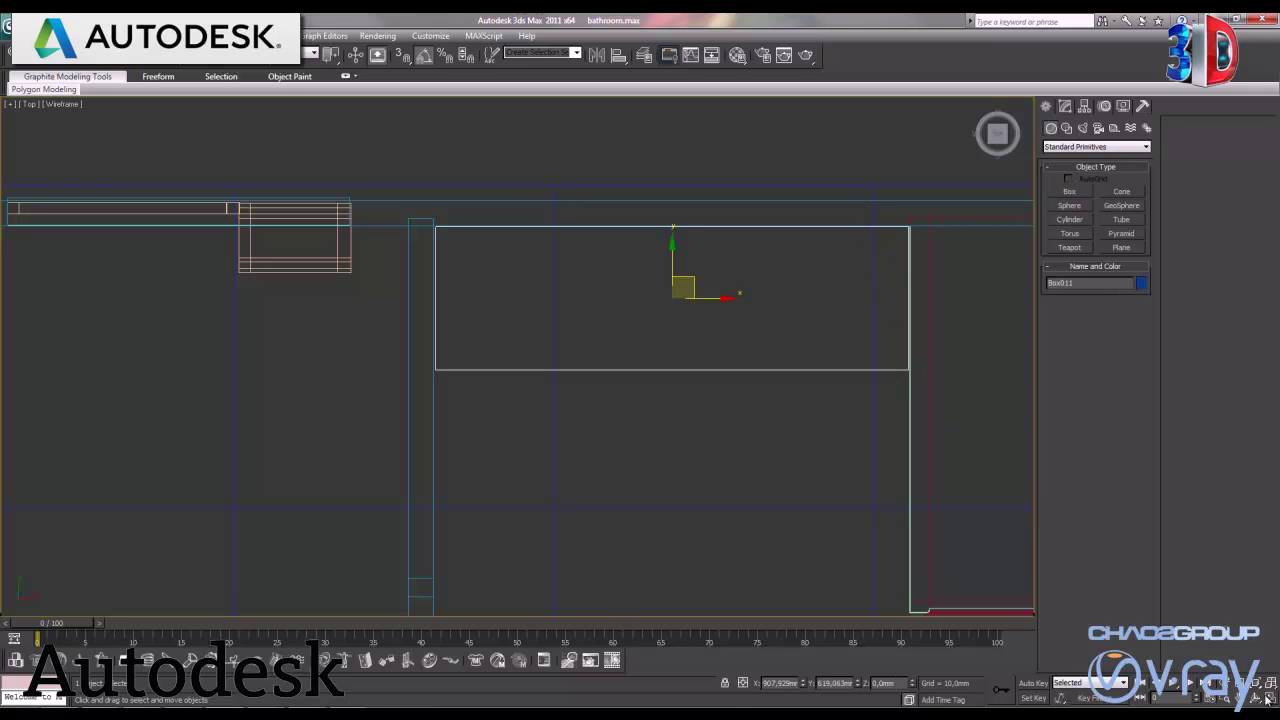
# Maximize the Front view and reselect the new box
pyautogui.hotkey('alt', 'w')
pyautogui.rightClick(811, 268)
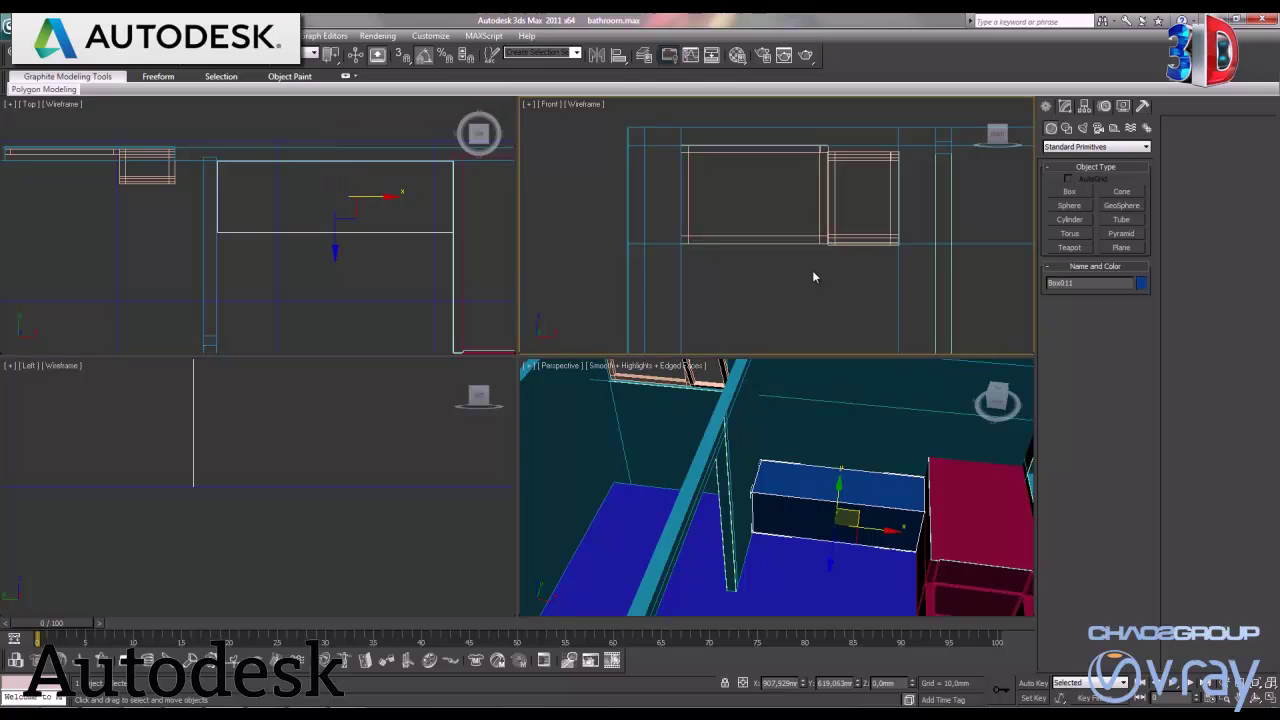
pyautogui.hotkey('alt', 'w')
pyautogui.scroll(3, 441, 265)
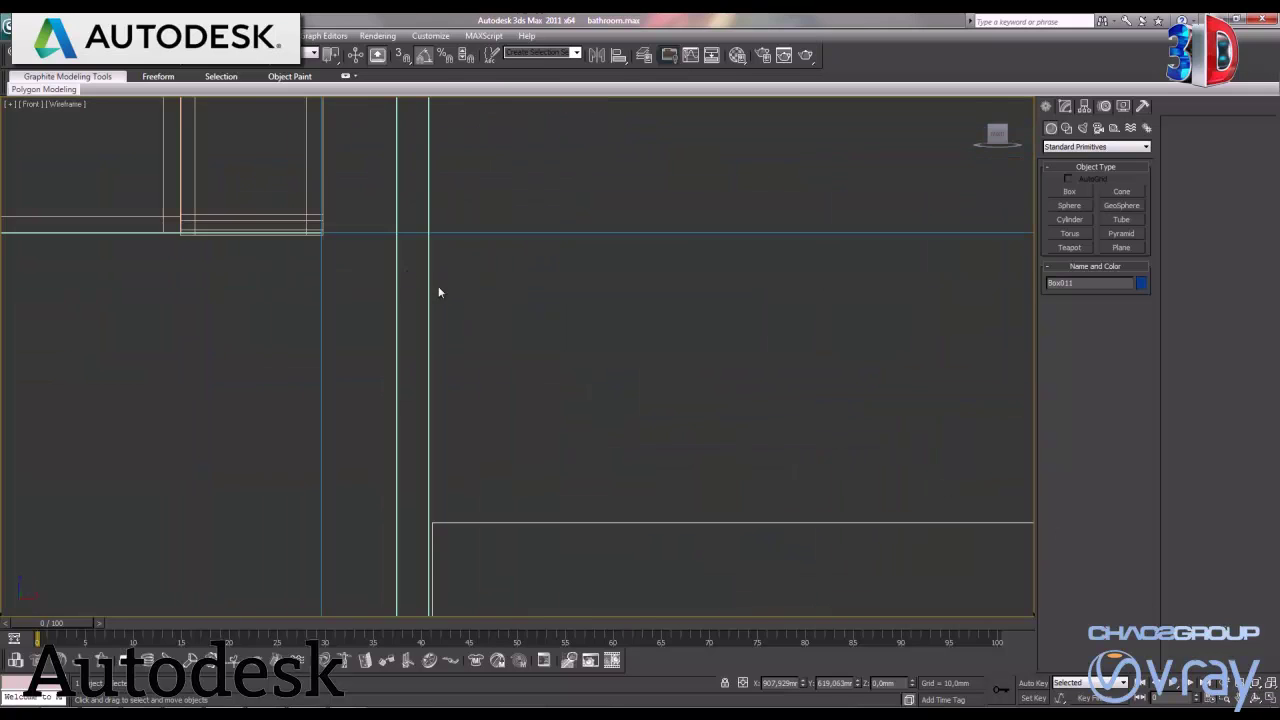
pyautogui.scroll(-5, 603, 400)
pyautogui.click(628, 493)
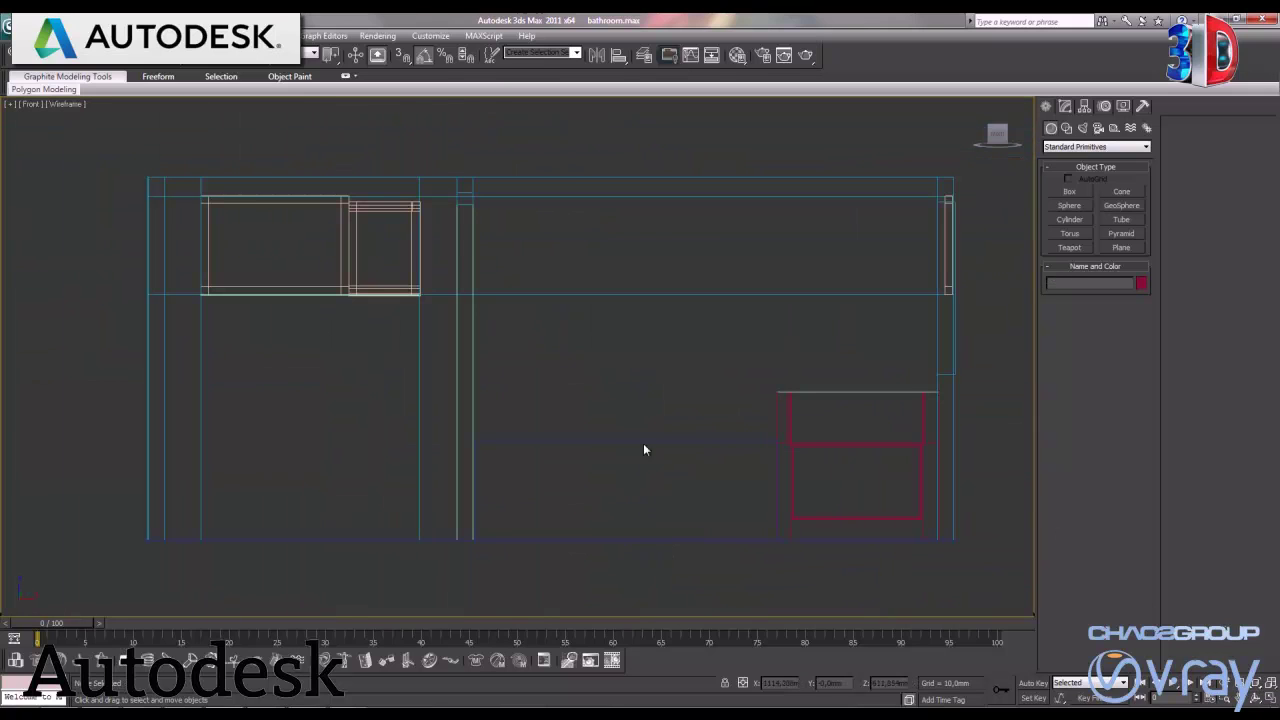
pyautogui.click(647, 444)
# Nudge the box upward and delete its three top faces to open it
pyautogui.moveTo(626, 501); pyautogui.dragTo(626, 444)
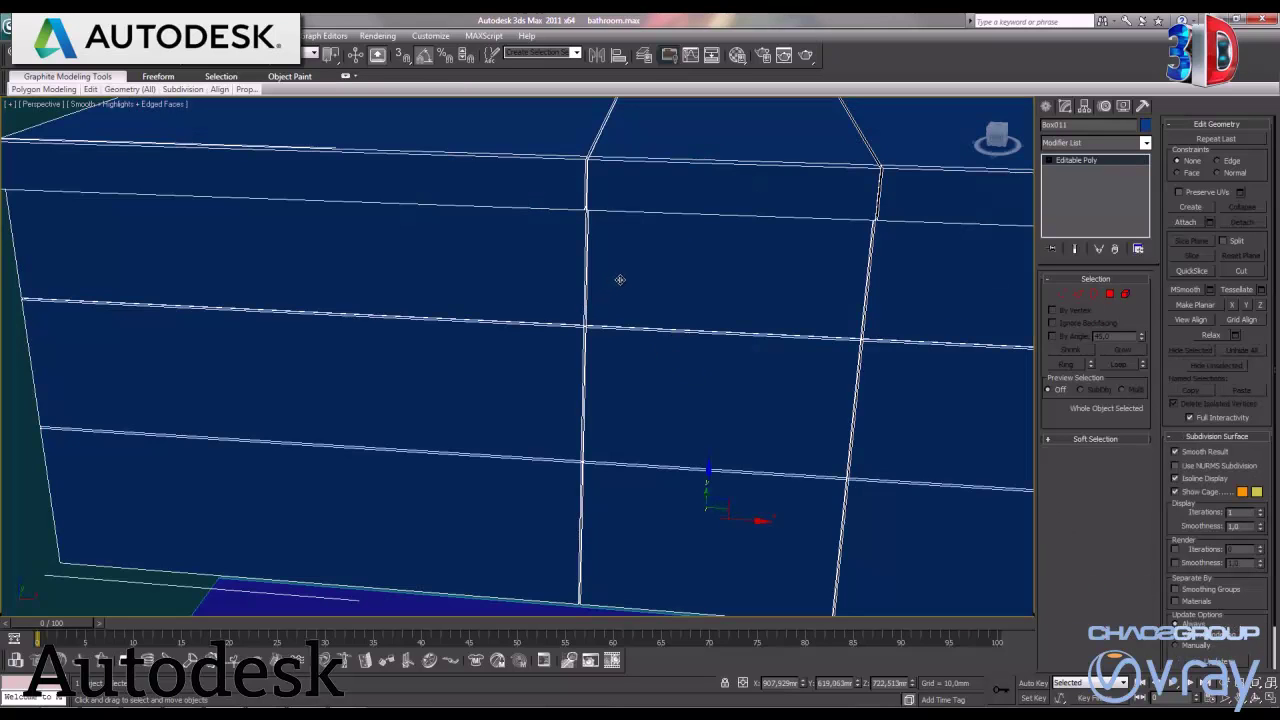
pyautogui.moveTo(701, 298)
pyautogui.keyDown('alt'); pyautogui.mouseDown(button='middle')
pyautogui.moveTo(683, 329)
pyautogui.moveTo(637, 343)
pyautogui.mouseUp(button='middle'); pyautogui.keyUp('alt')
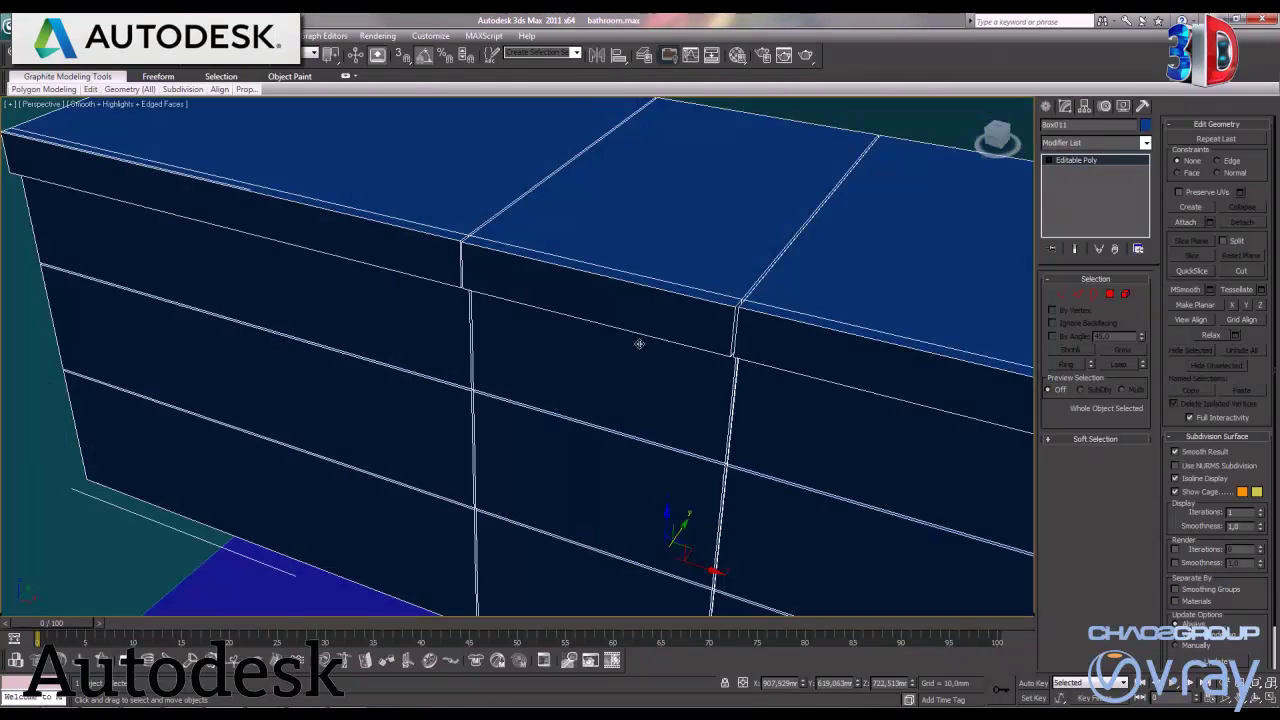
pyautogui.click(1110, 295)
pyautogui.click(600, 290)
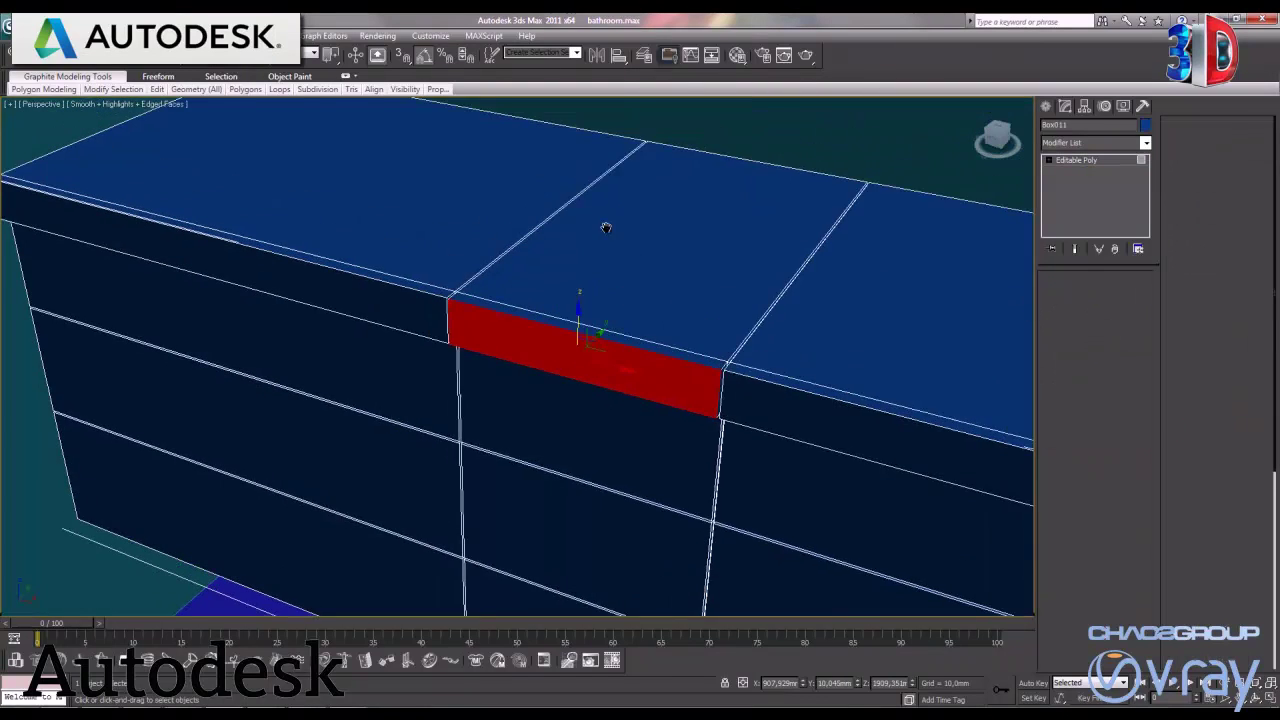
pyautogui.keyDown('alt'); pyautogui.moveTo(600, 229); pyautogui.dragTo(594, 265, button='middle'); pyautogui.keyUp('alt')
pyautogui.click(425, 252)
pyautogui.keyDown('ctrl'); pyautogui.click(575, 306); pyautogui.keyUp('ctrl')
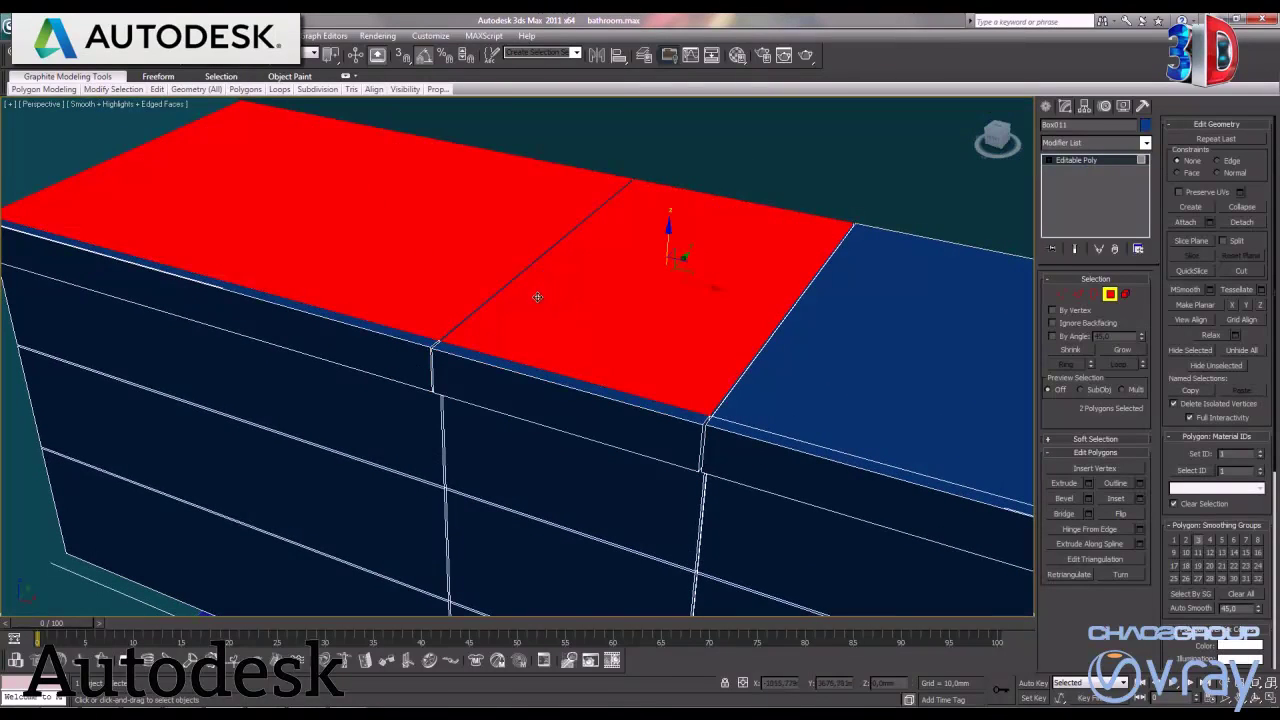
pyautogui.keyDown('ctrl'); pyautogui.click(795, 373); pyautogui.keyUp('ctrl')
pyautogui.press('Delete')
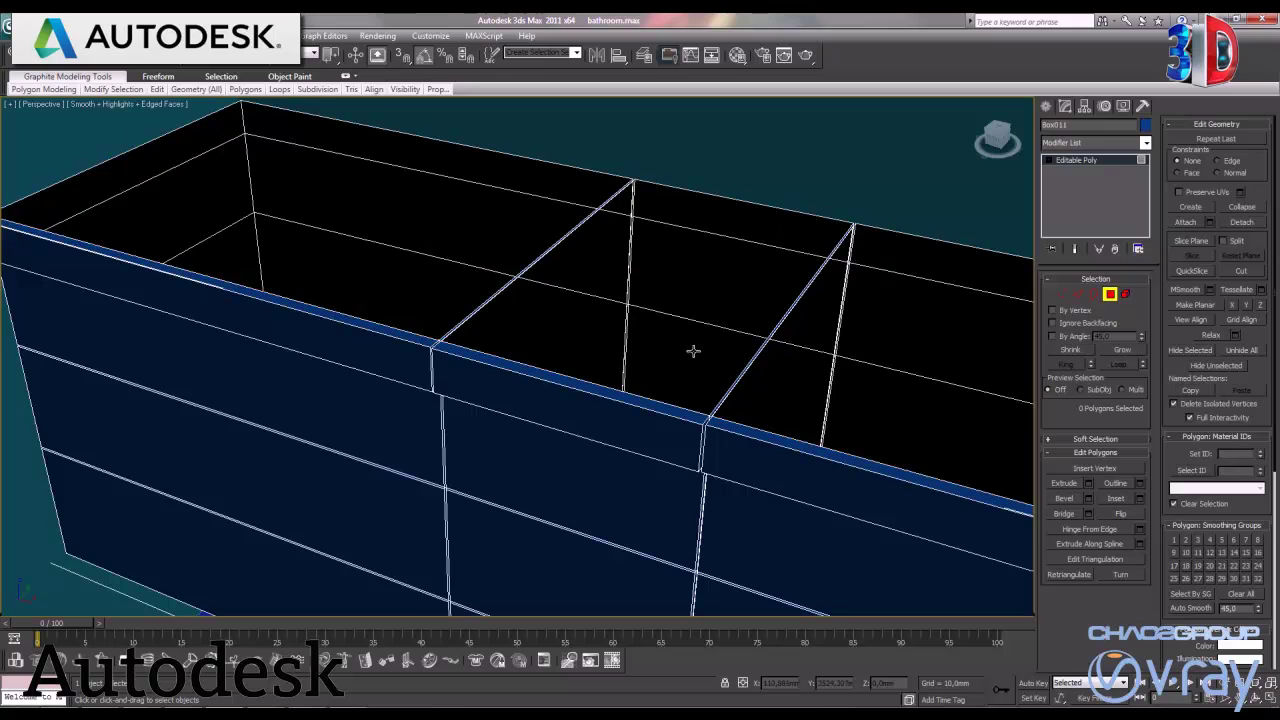
# Remove the two leftover diagonal edges from the opened box
pyautogui.click(497, 292)
pyautogui.click(500, 292)
pyautogui.click(497, 292)
pyautogui.press('BackSpace')
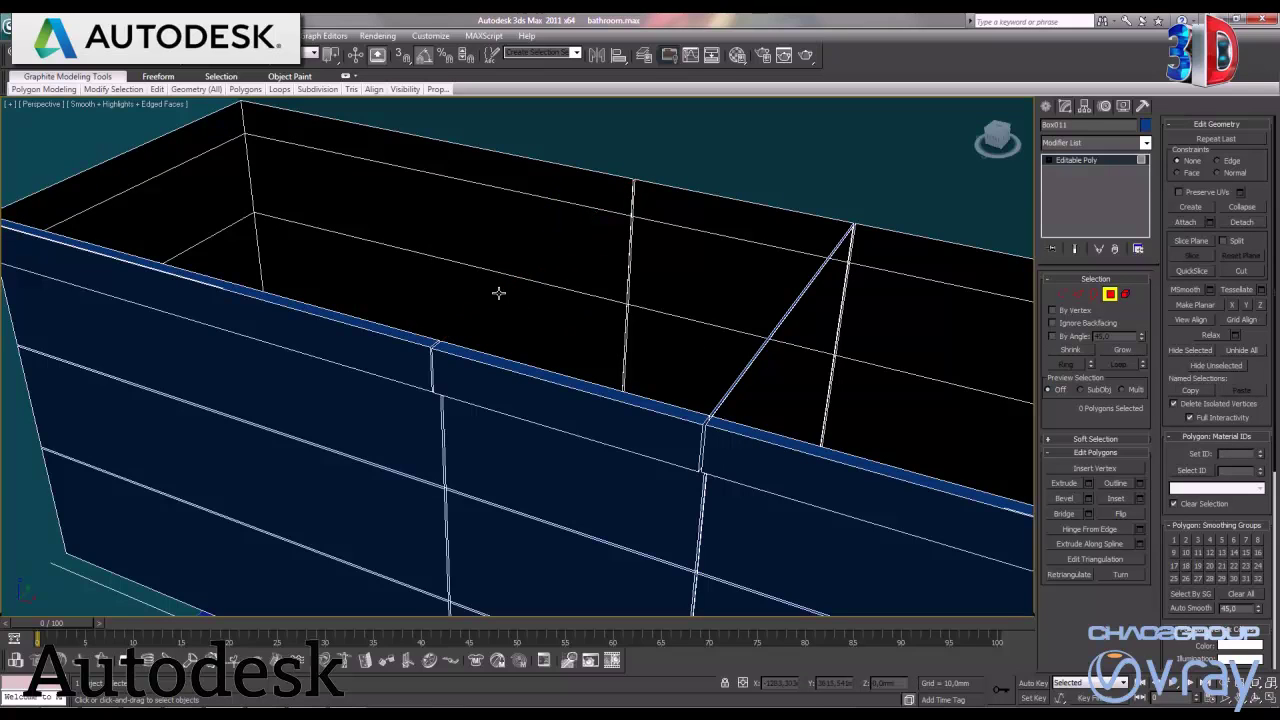
pyautogui.click(757, 366)
pyautogui.press('Delete')
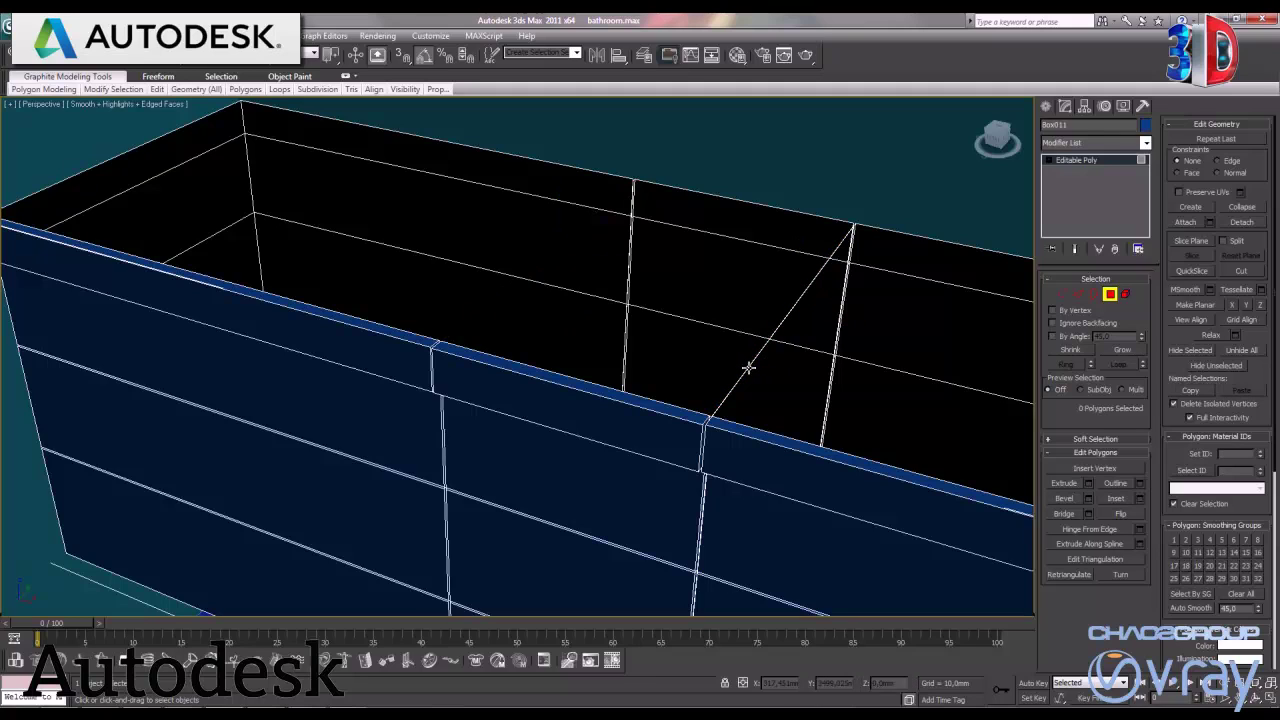
# Check the inner wall and rim faces by selecting them, then clear the selection
pyautogui.click(748, 368)
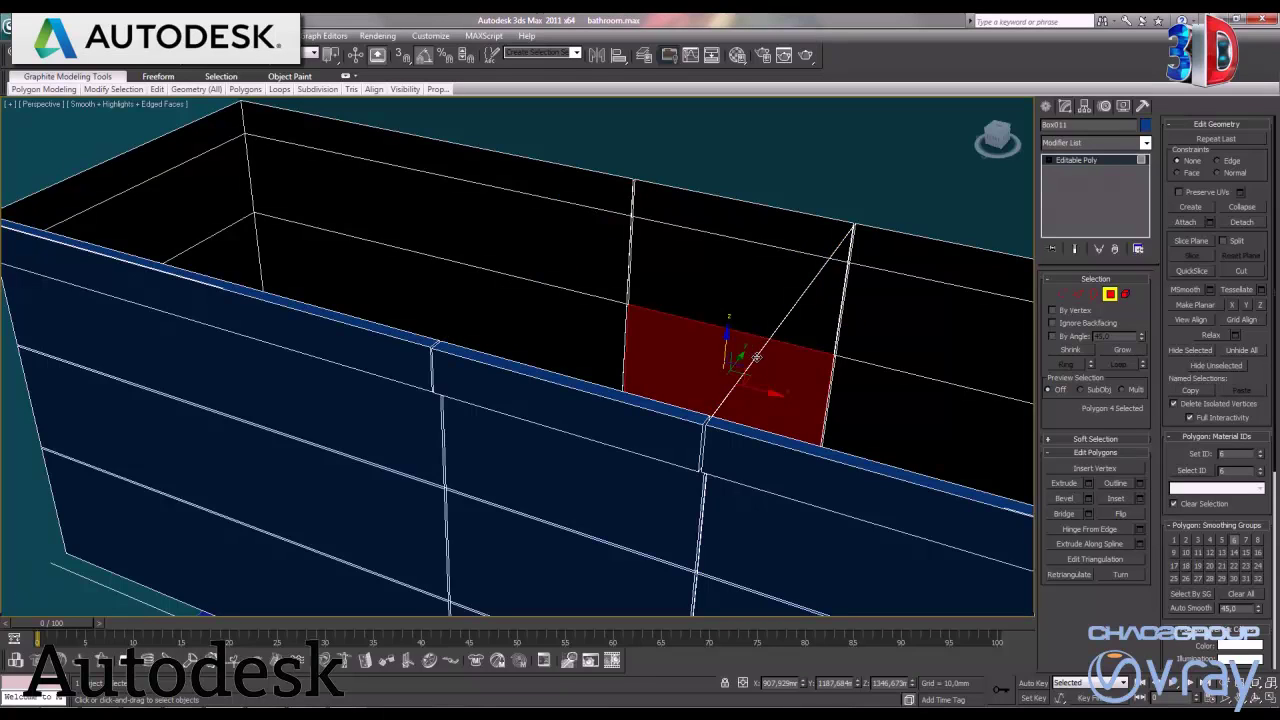
pyautogui.click(788, 316)
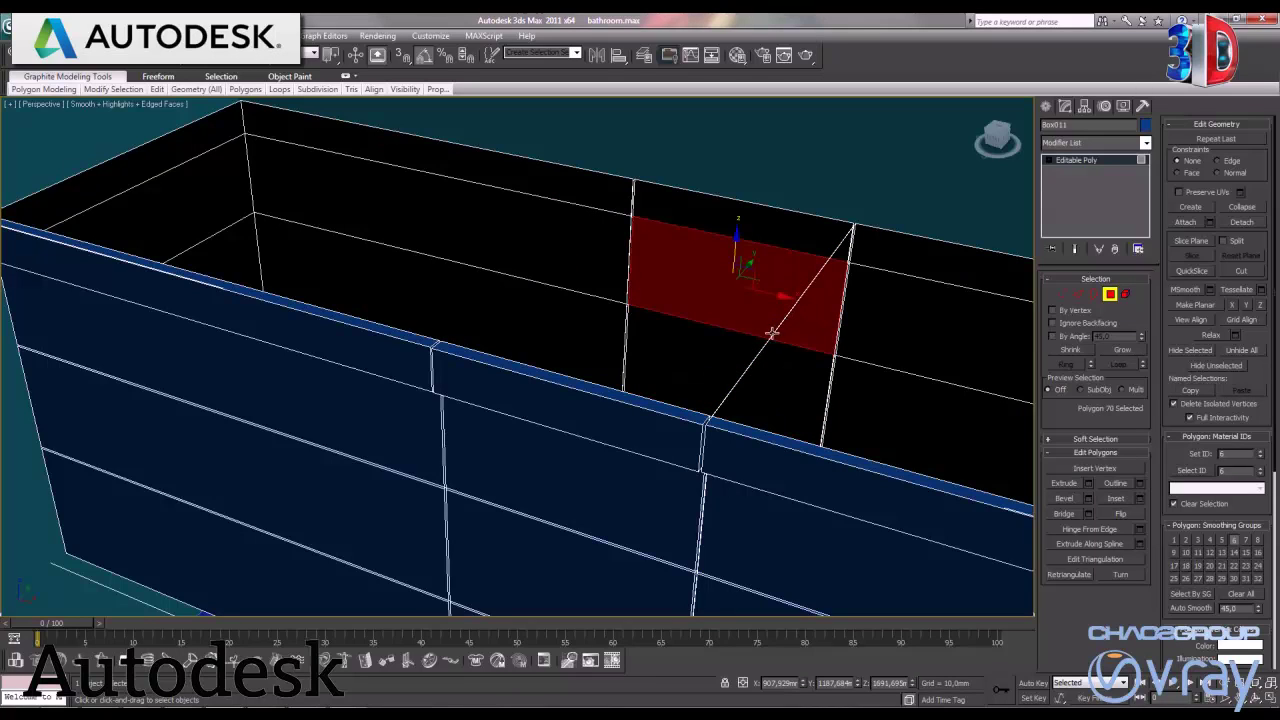
pyautogui.click(757, 358)
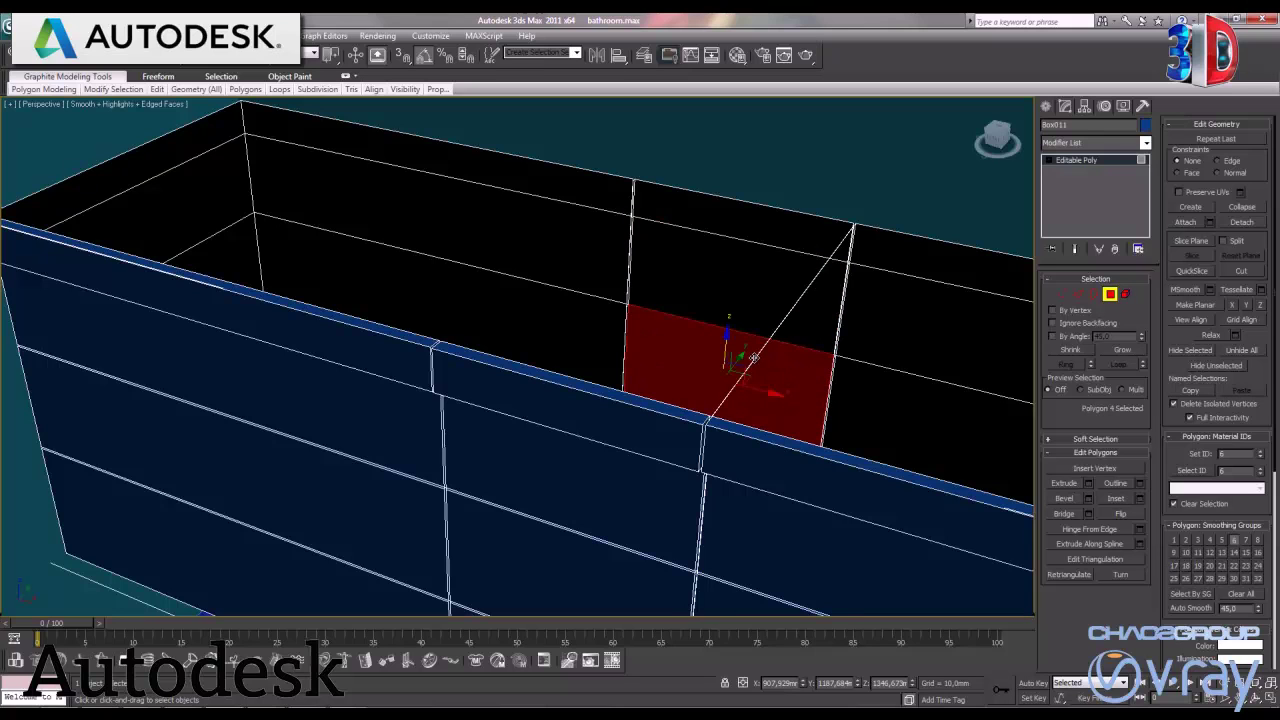
pyautogui.click(787, 316)
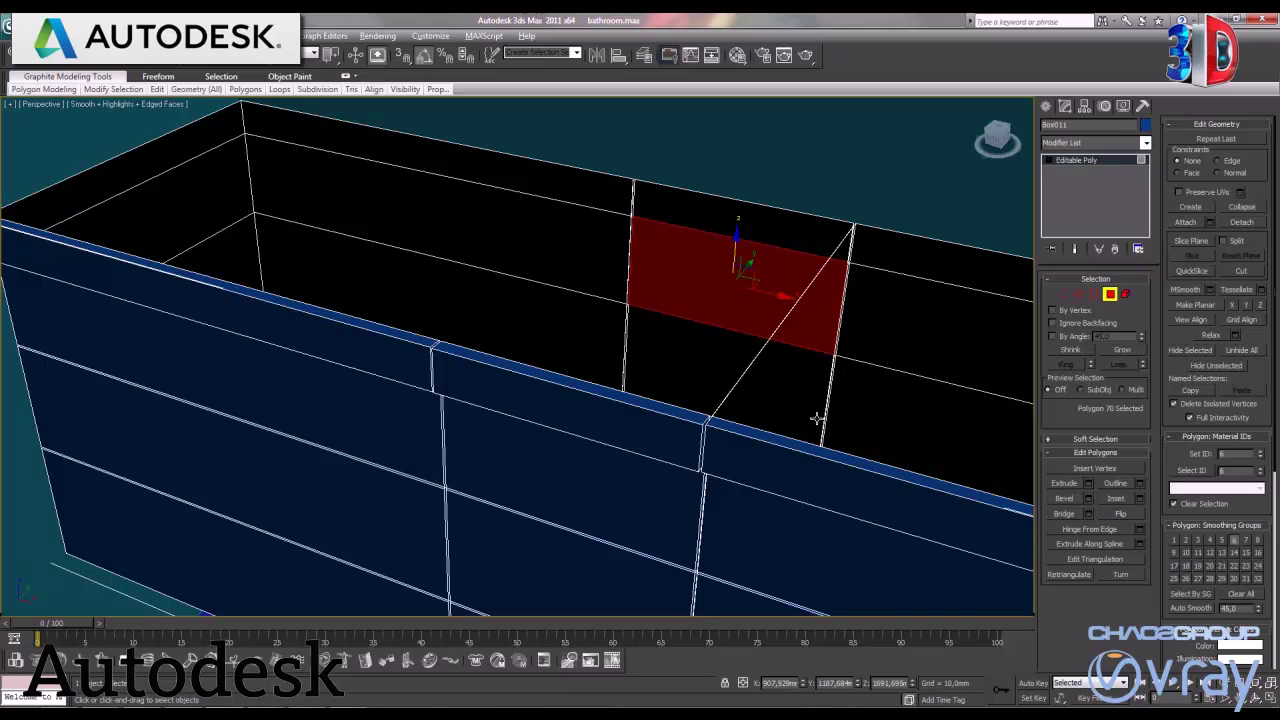
pyautogui.keyDown('alt'); pyautogui.moveTo(817, 418); pyautogui.dragTo(767, 409, button='middle'); pyautogui.keyUp('alt')
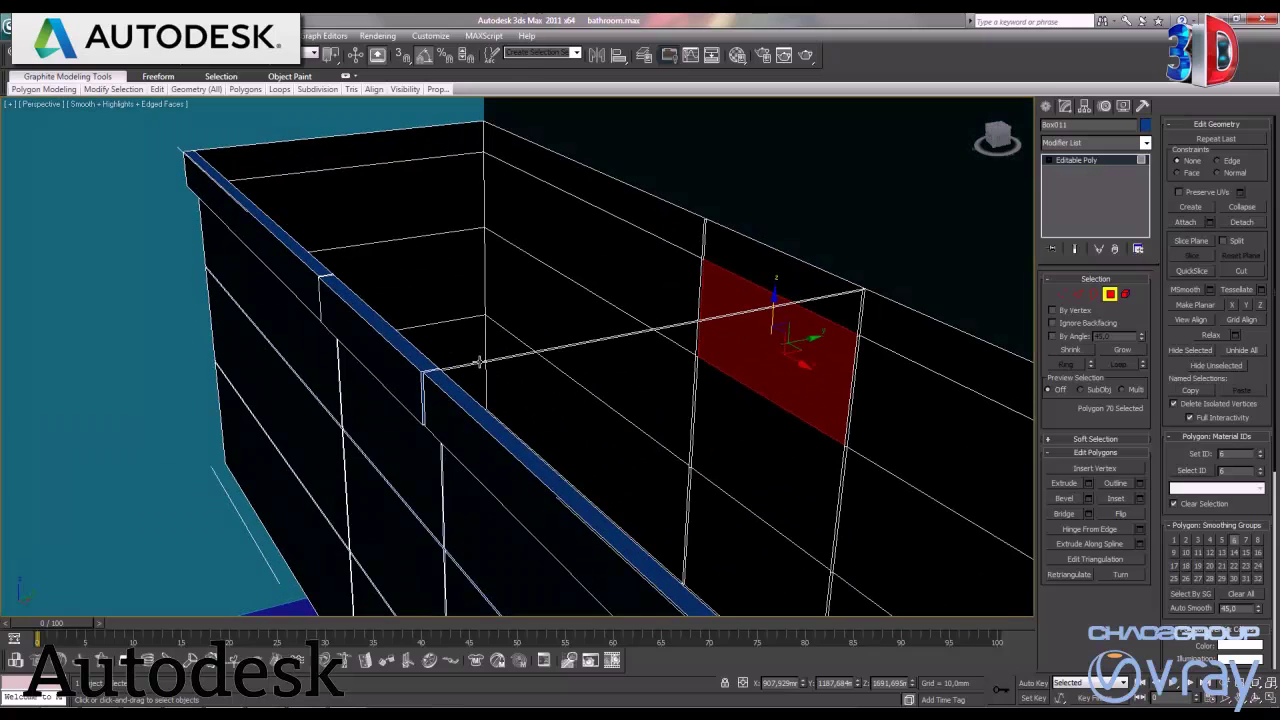
pyautogui.click(481, 363)
pyautogui.click(481, 363)
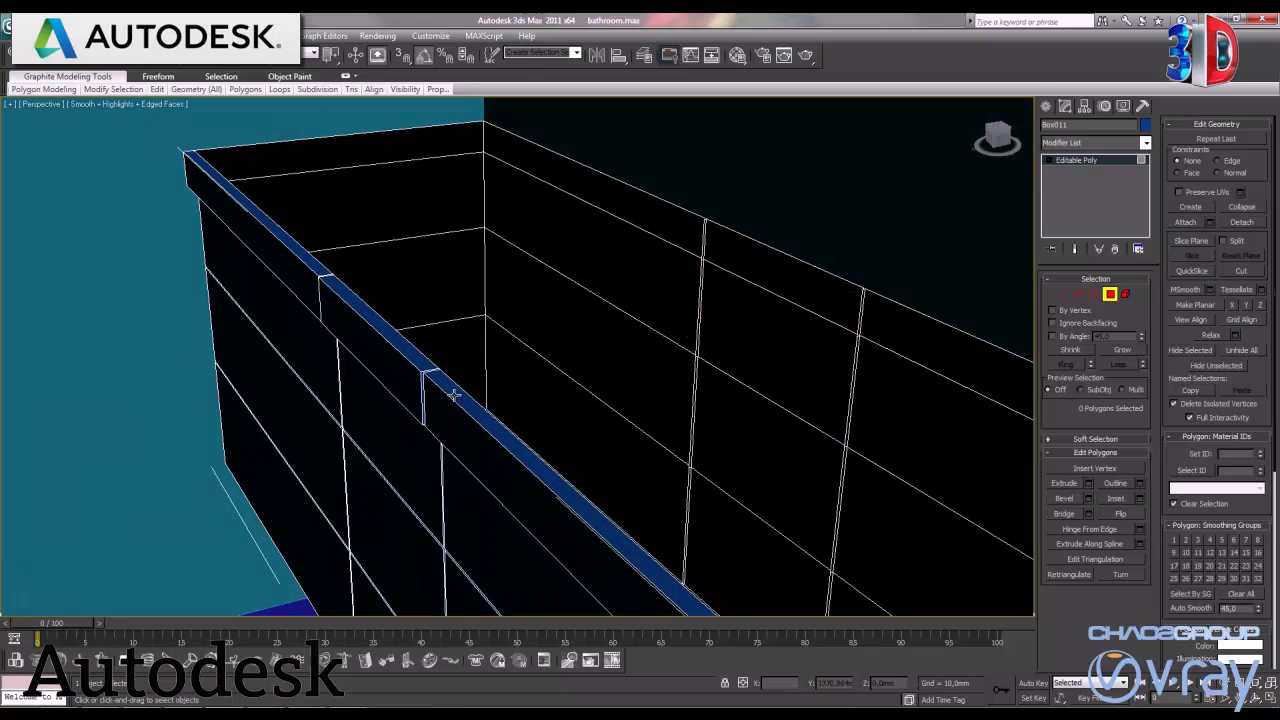
pyautogui.moveTo(443, 386)
pyautogui.keyDown('alt'); pyautogui.mouseDown(button='middle')
pyautogui.moveTo(411, 396)
pyautogui.moveTo(469, 400)
pyautogui.mouseUp(button='middle'); pyautogui.keyUp('alt')
# Maximize the Left view and zoom onto the cabinet's side profile
pyautogui.hotkey('alt', 'w')
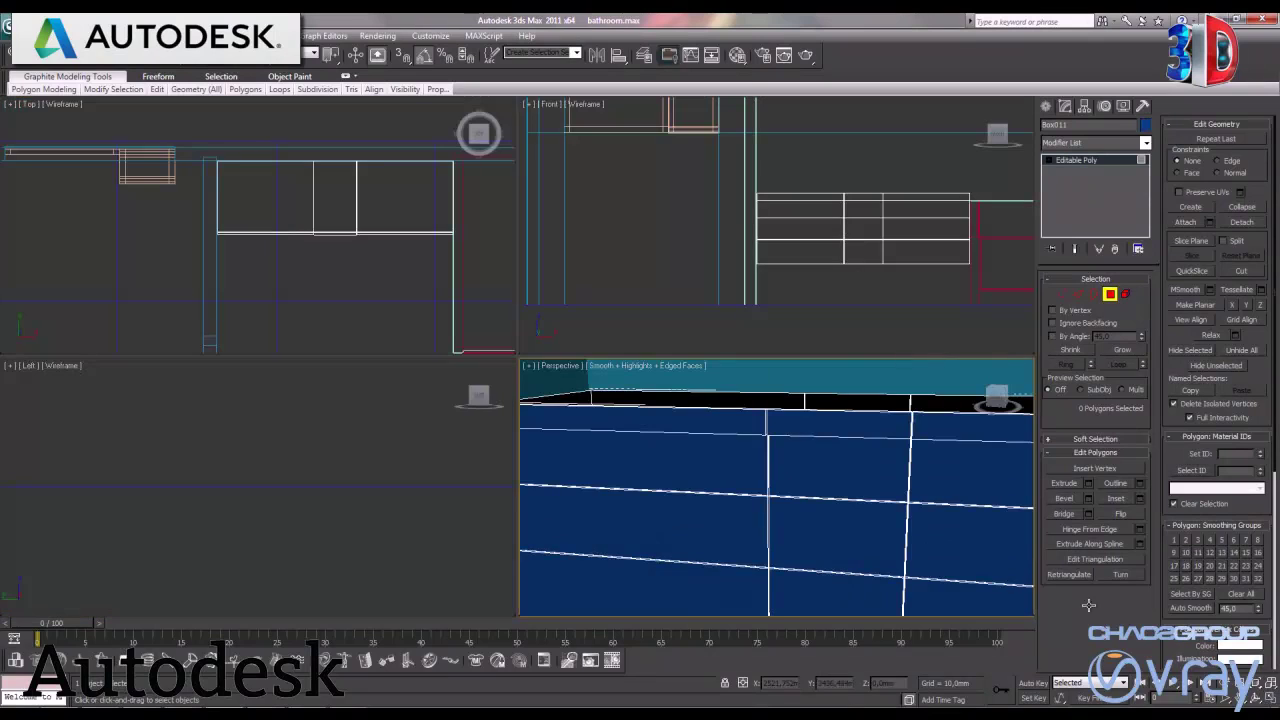
pyautogui.moveTo(380, 474); pyautogui.dragTo(329, 504, button='middle')
pyautogui.scroll(-2, 368, 446)
pyautogui.scroll(-3, 370, 447)
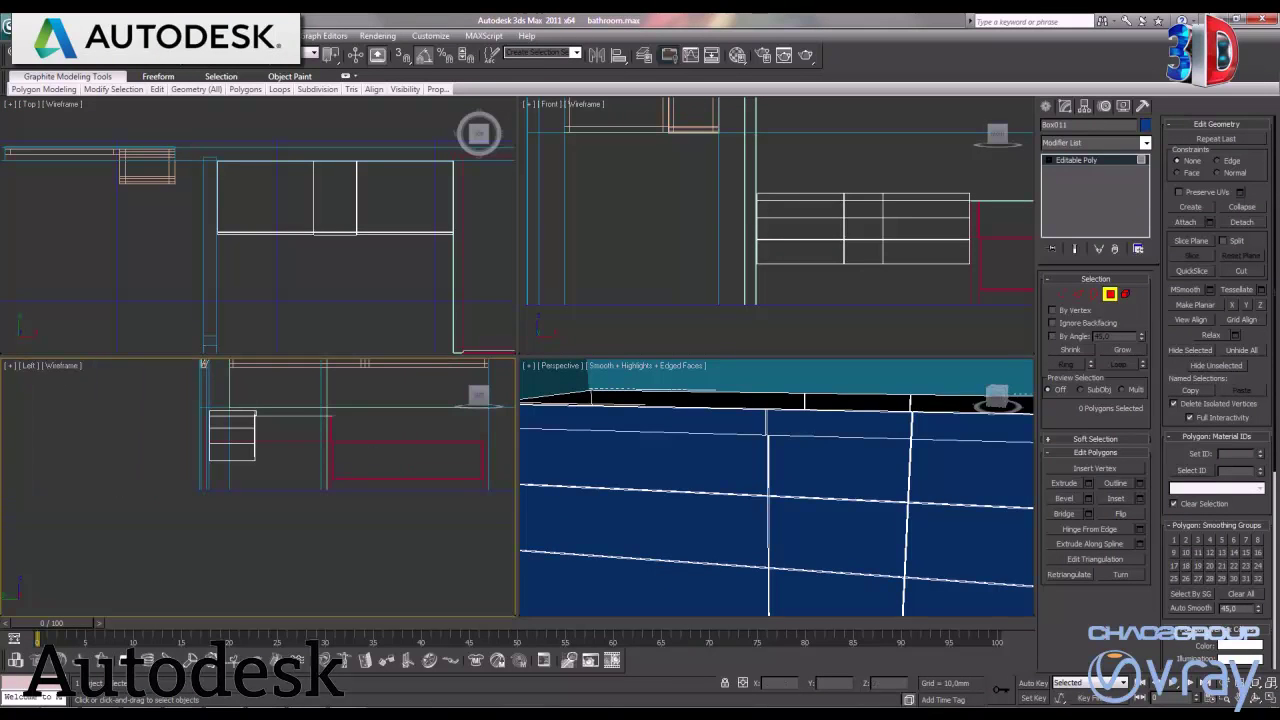
pyautogui.hotkey('alt', 'w')
pyautogui.moveTo(651, 451); pyautogui.dragTo(606, 409, button='middle')
pyautogui.scroll(3, 598, 412)
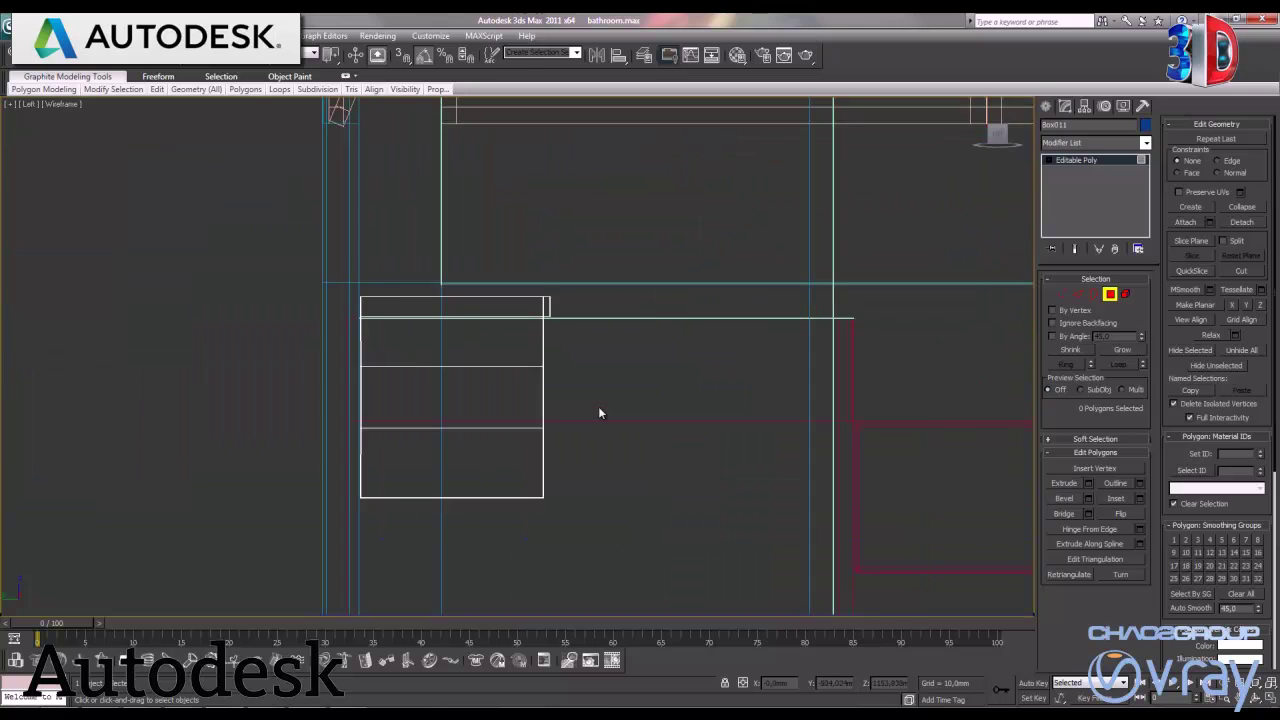
pyautogui.scroll(2, 598, 412)
# Exit Polygon mode and nudge the cabinet box about 10 mm left
pyautogui.press('4')
pyautogui.press('w')
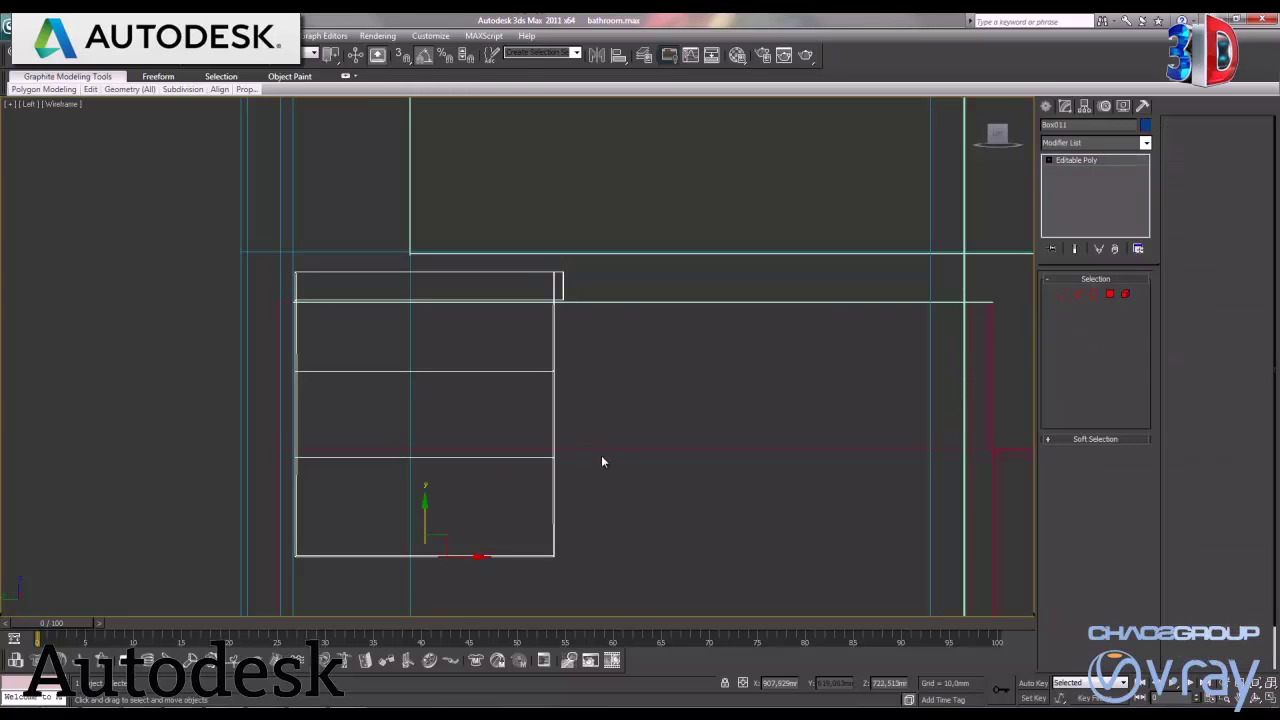
pyautogui.moveTo(602, 461); pyautogui.dragTo(666, 391, button='middle')
pyautogui.scroll(2, 553, 530)
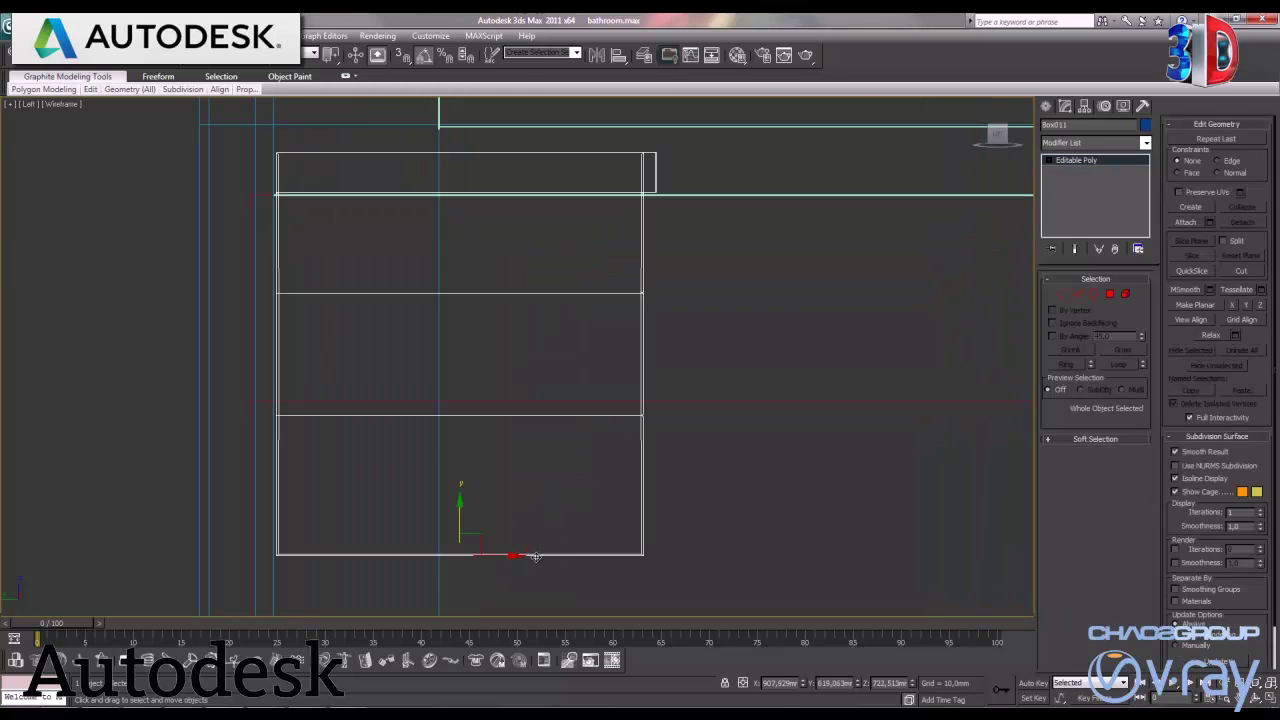
pyautogui.moveTo(506, 555); pyautogui.dragTo(503, 556)
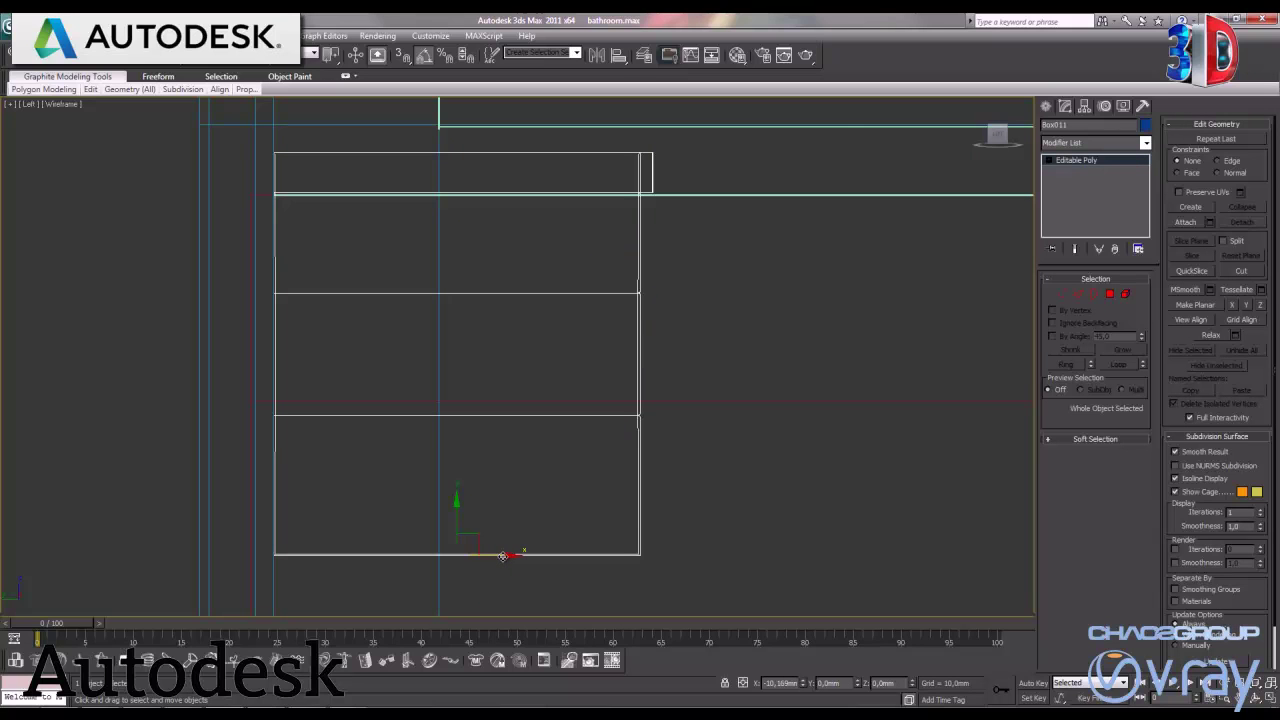
# Bring up the Create panel's spline shapes, ready to draw a Line
pyautogui.moveTo(663, 391); pyautogui.dragTo(534, 405, button='middle')
pyautogui.scroll(-3, 634, 397)
pyautogui.scroll(3, 534, 405)
pyautogui.click(1046, 106)
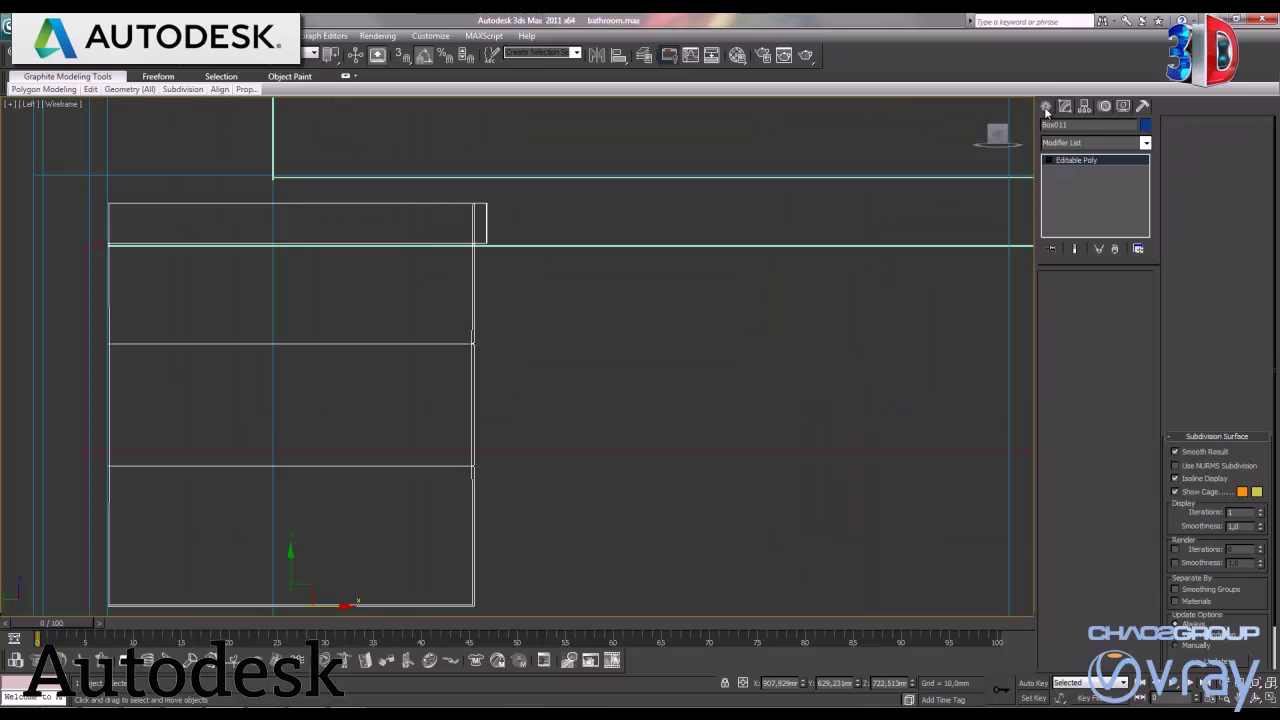
pyautogui.click(1067, 128)
# Draw a closed six-corner stepped L-shaped line profile in the Left viewport
pyautogui.click(1072, 203)
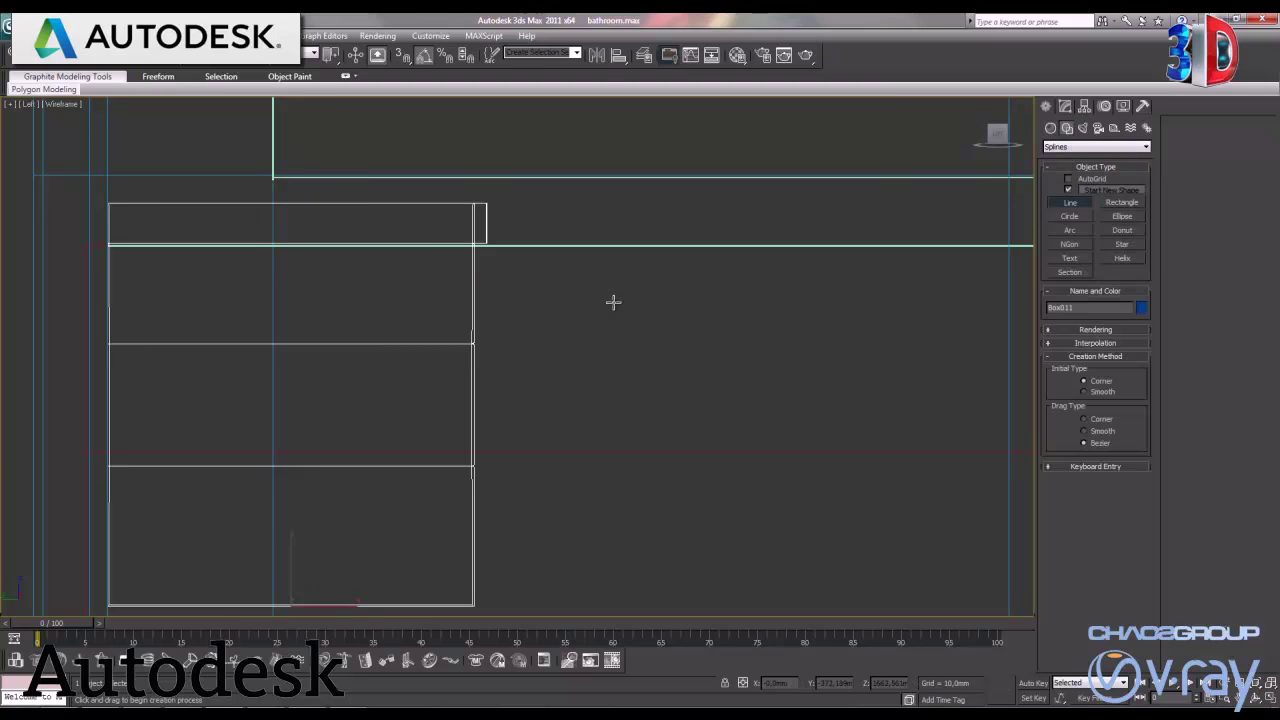
pyautogui.moveTo(611, 300); pyautogui.dragTo(660, 380, button='middle')
pyautogui.scroll(4, 597, 349)
pyautogui.scroll(2, 597, 348)
pyautogui.scroll(3, 597, 348)
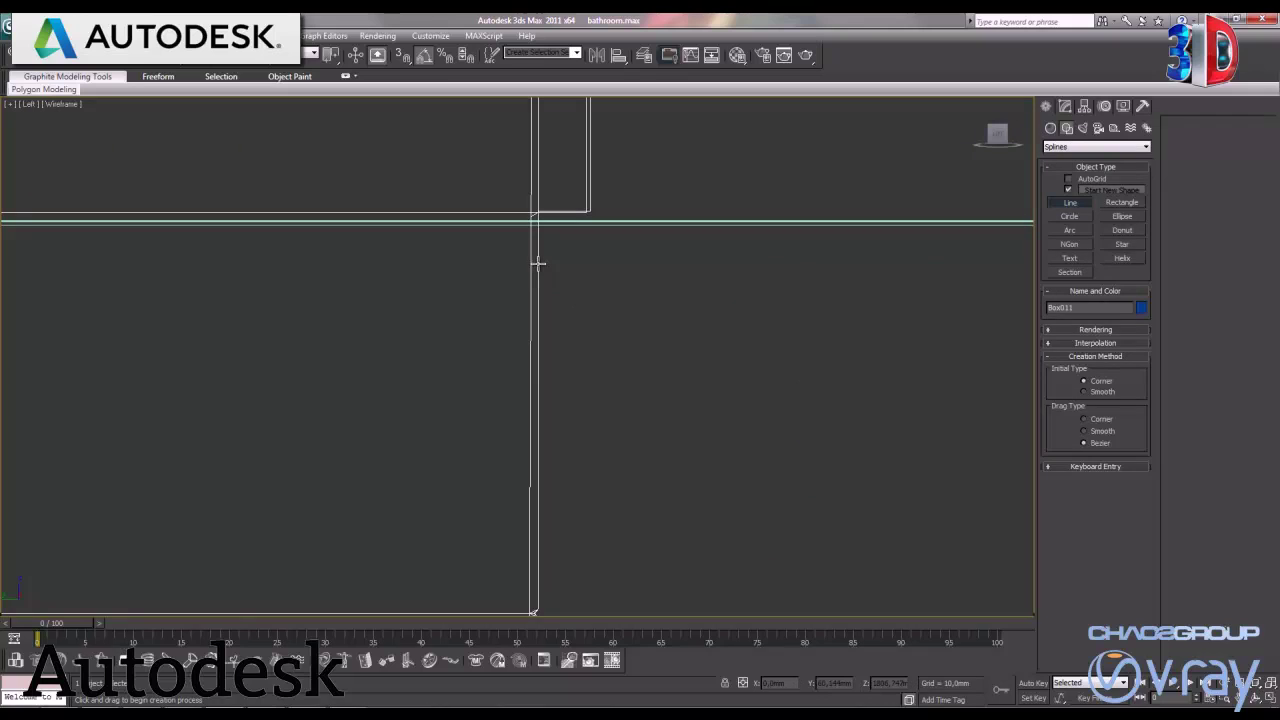
pyautogui.click(538, 263)
pyautogui.click(556, 263)
pyautogui.click(557, 276)
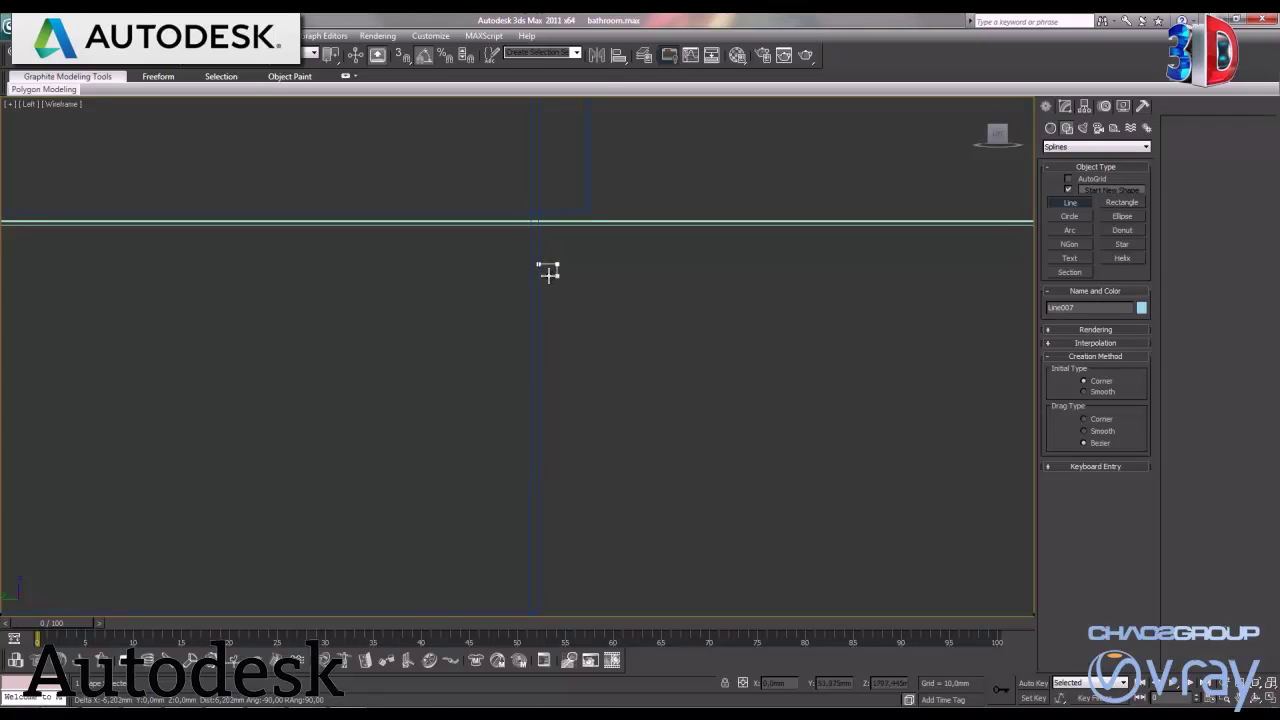
pyautogui.click(549, 276)
pyautogui.click(549, 288)
pyautogui.click(538, 288)
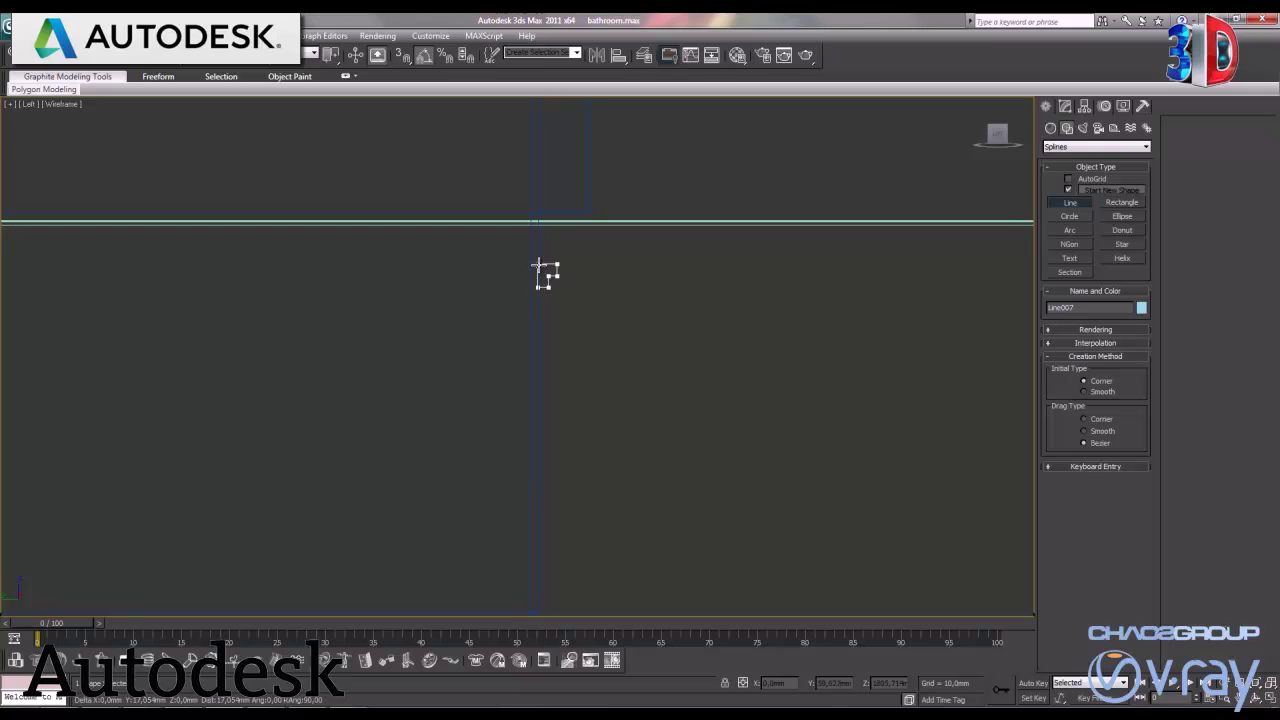
pyautogui.click(538, 264)
pyautogui.click(614, 406)
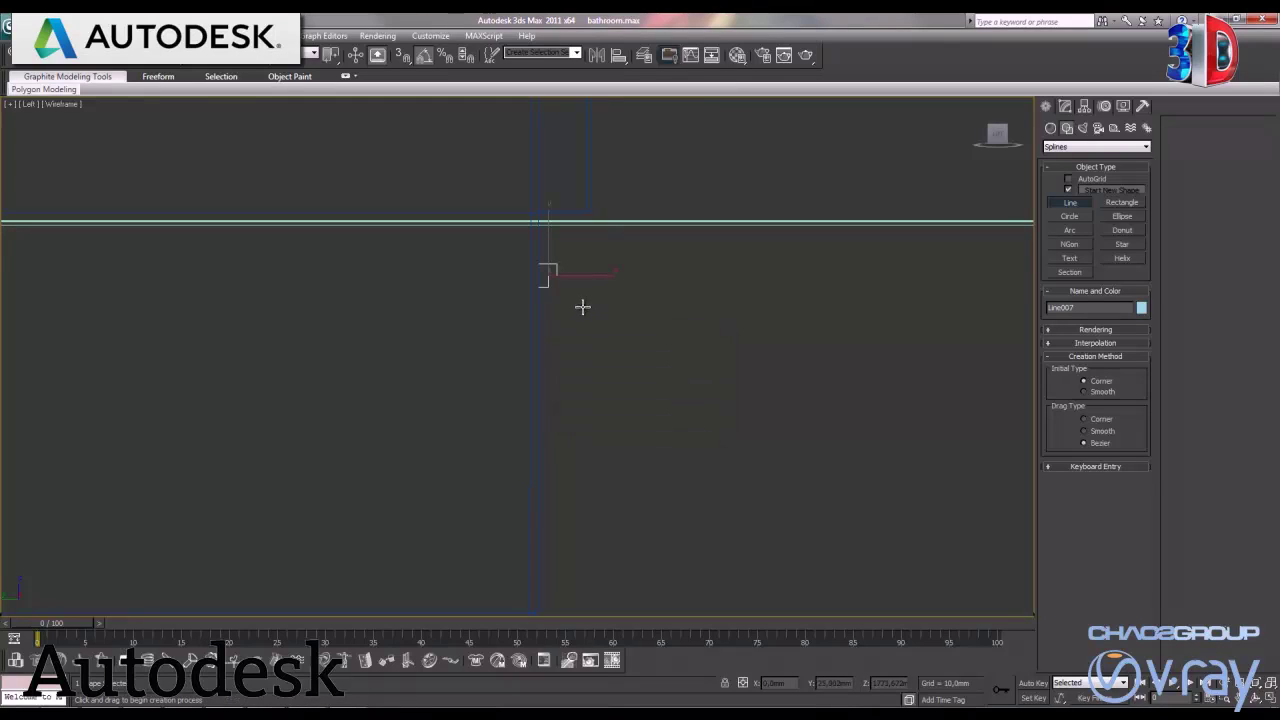
# Check the profile's vertices and nudge spline Line007 slightly to the right
pyautogui.scroll(1, 587, 338)
pyautogui.scroll(2, 587, 338)
pyautogui.moveTo(631, 280); pyautogui.dragTo(529, 406, button='middle')
pyautogui.press('w')
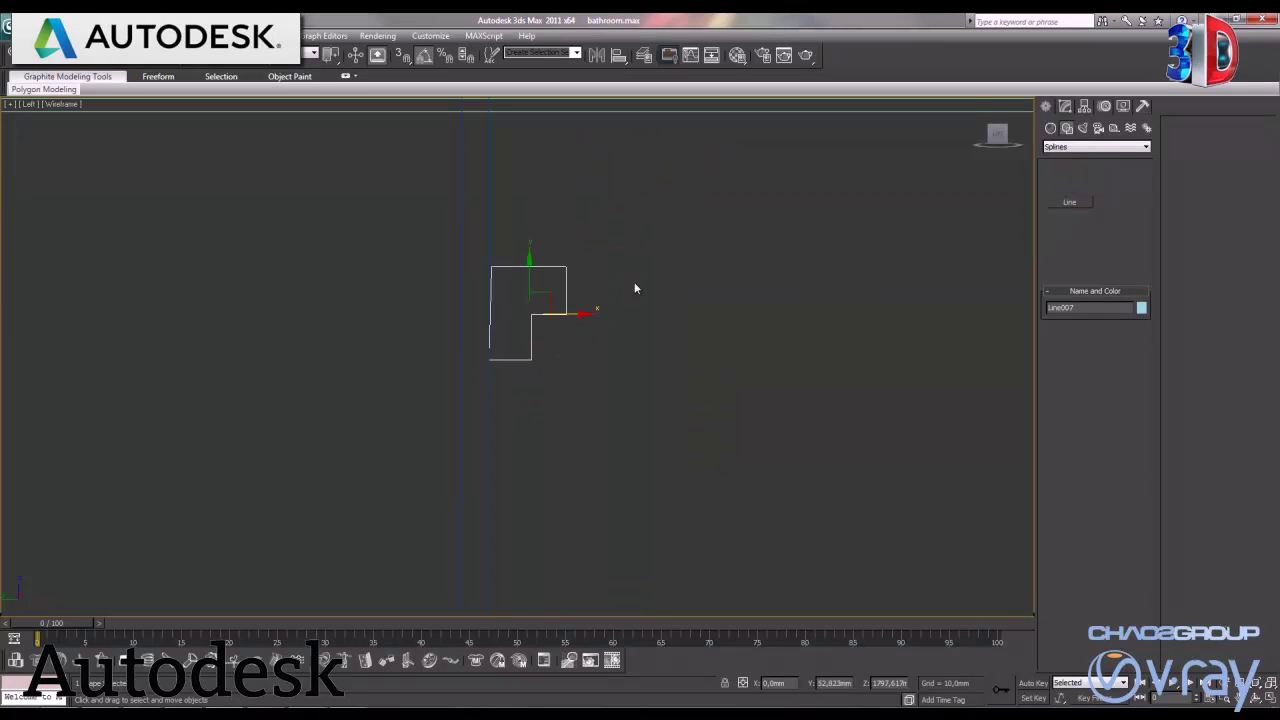
pyautogui.click(1065, 106)
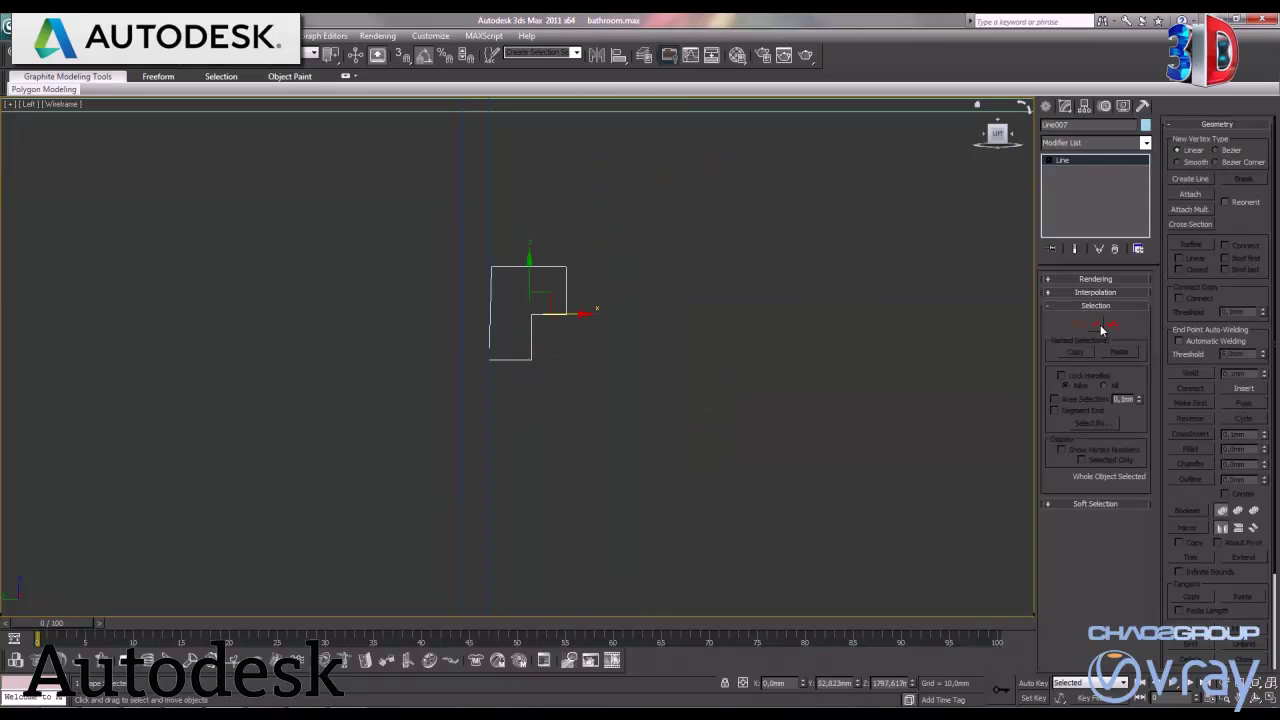
pyautogui.click(1080, 324)
pyautogui.click(490, 267)
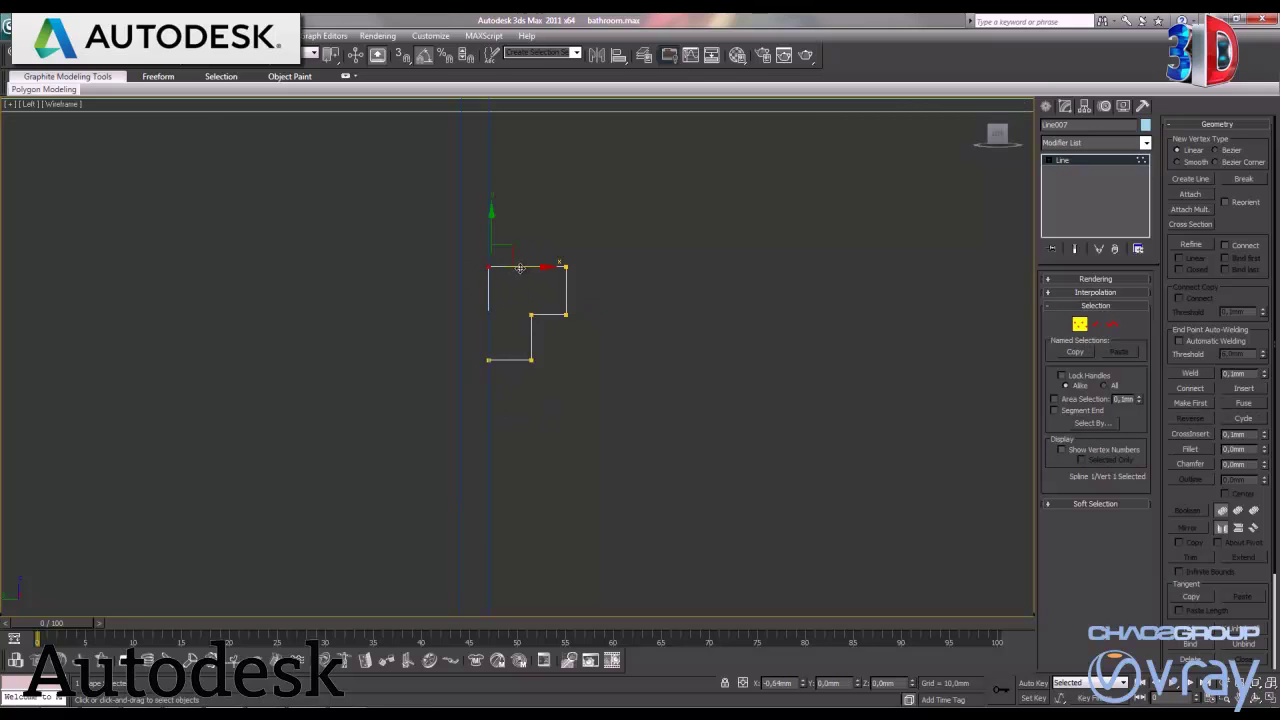
pyautogui.click(1080, 325)
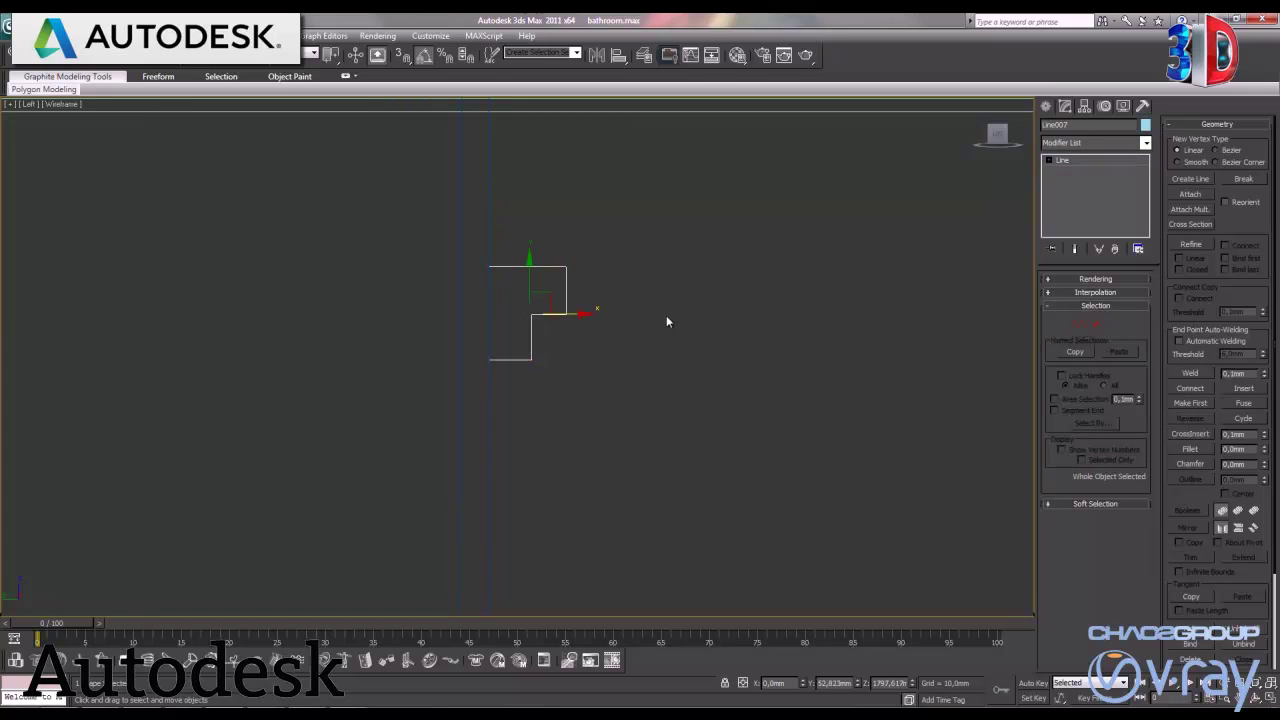
pyautogui.moveTo(570, 314); pyautogui.dragTo(572, 314)
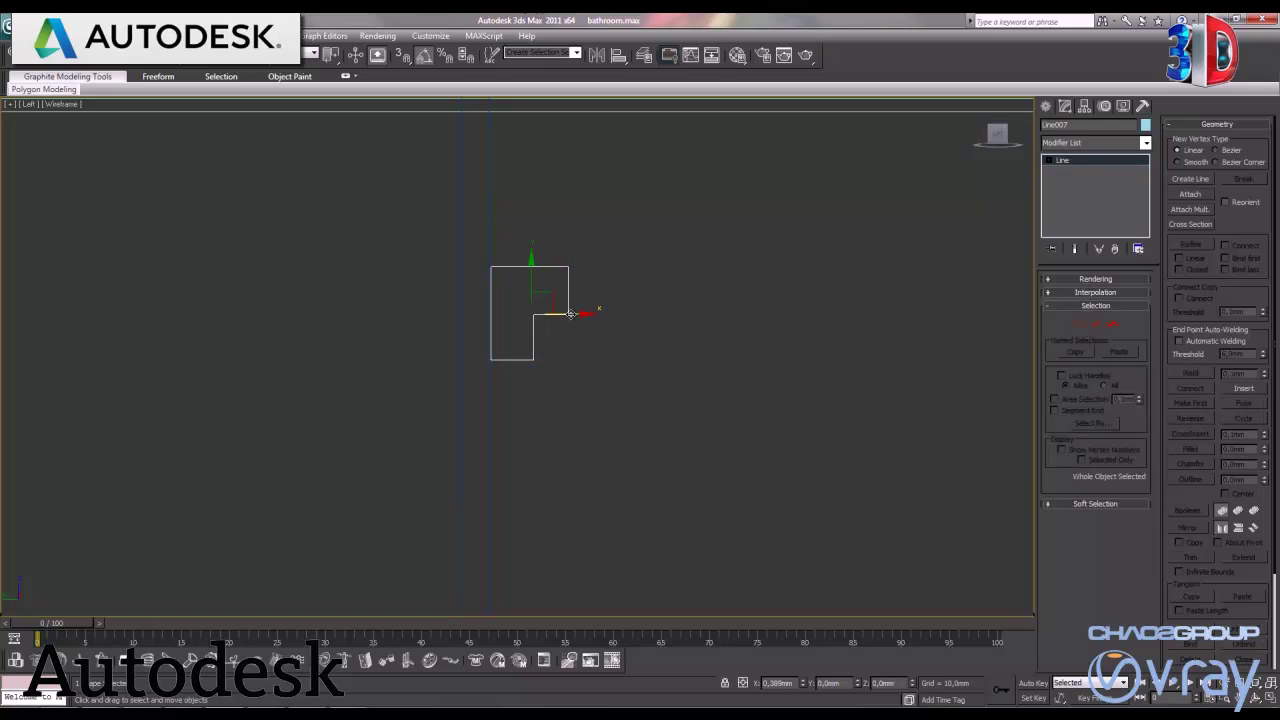
pyautogui.scroll(-3, 601, 342)
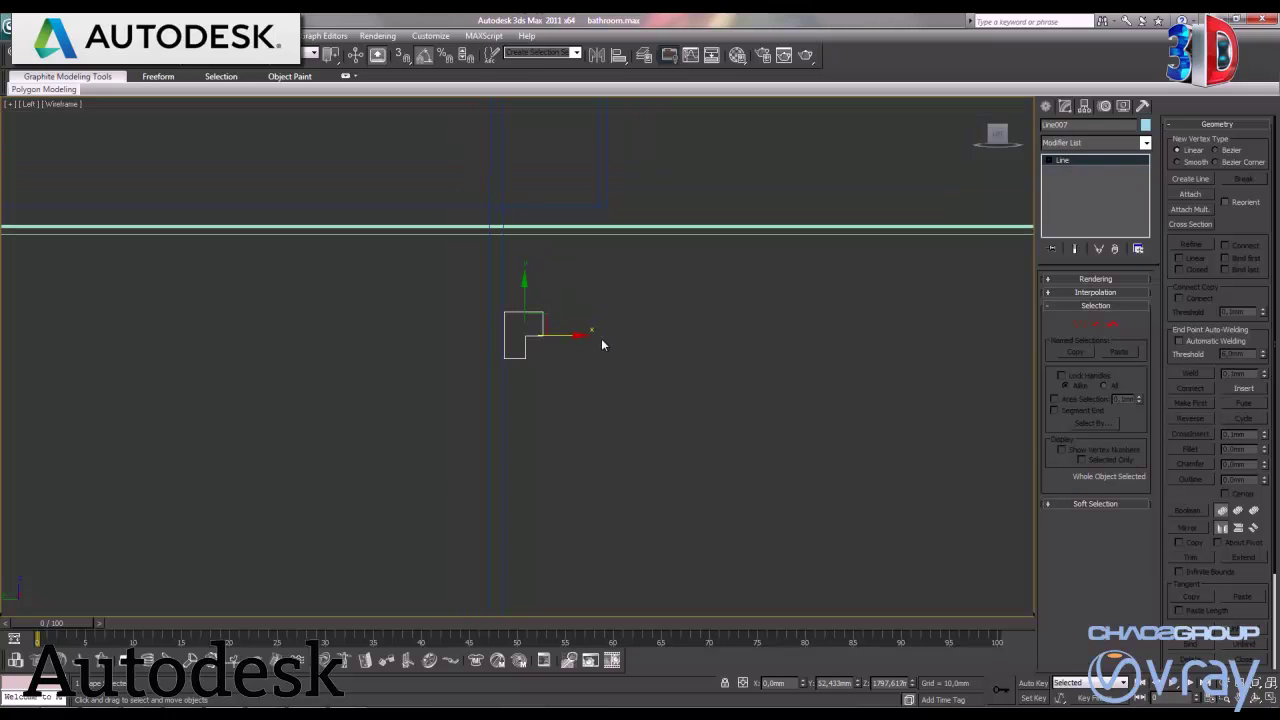
pyautogui.click(1146, 142)
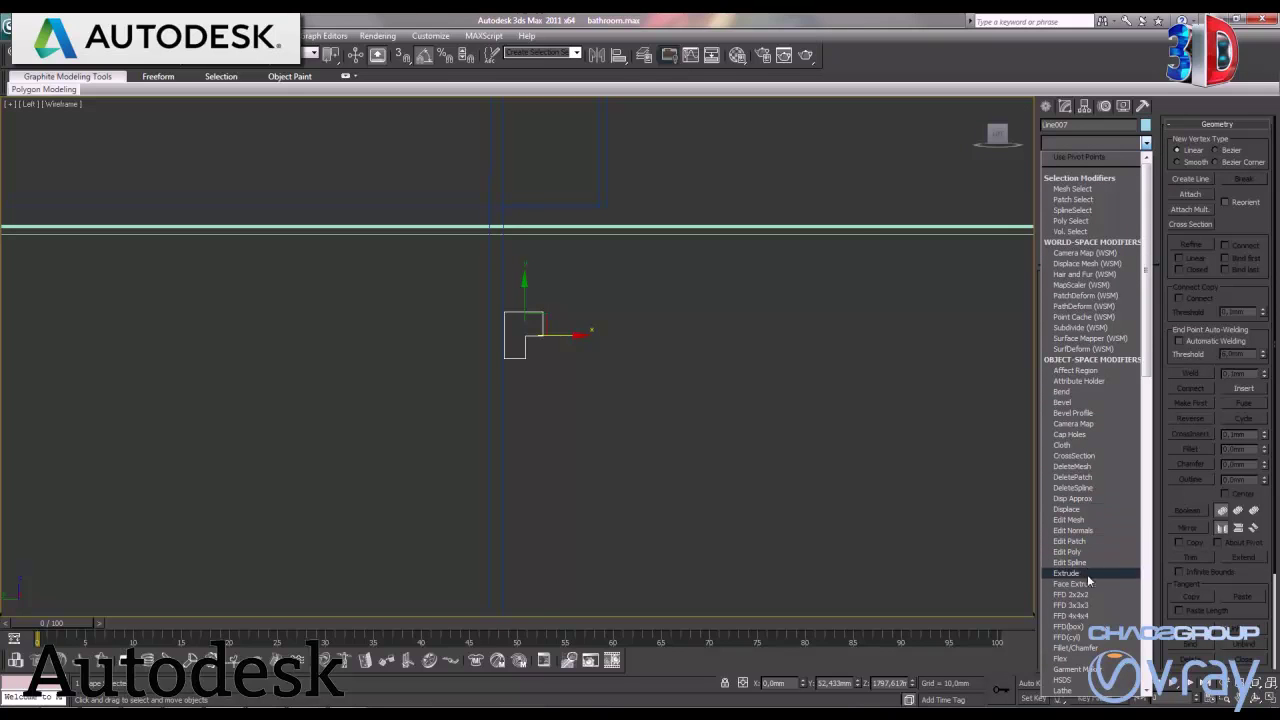
# Extrude Line007 807 mm into a long bar and shift it right to X 227,404 mm
pyautogui.click(1066, 572)
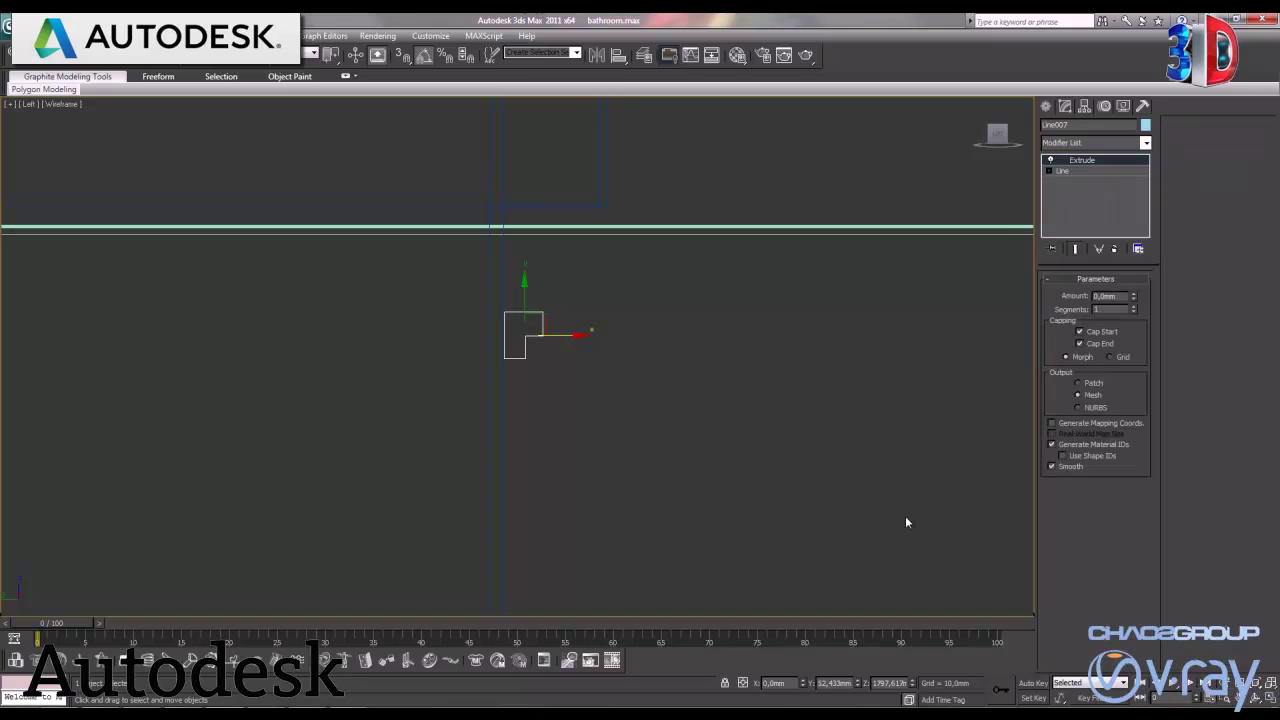
pyautogui.hotkey('alt', 'w')
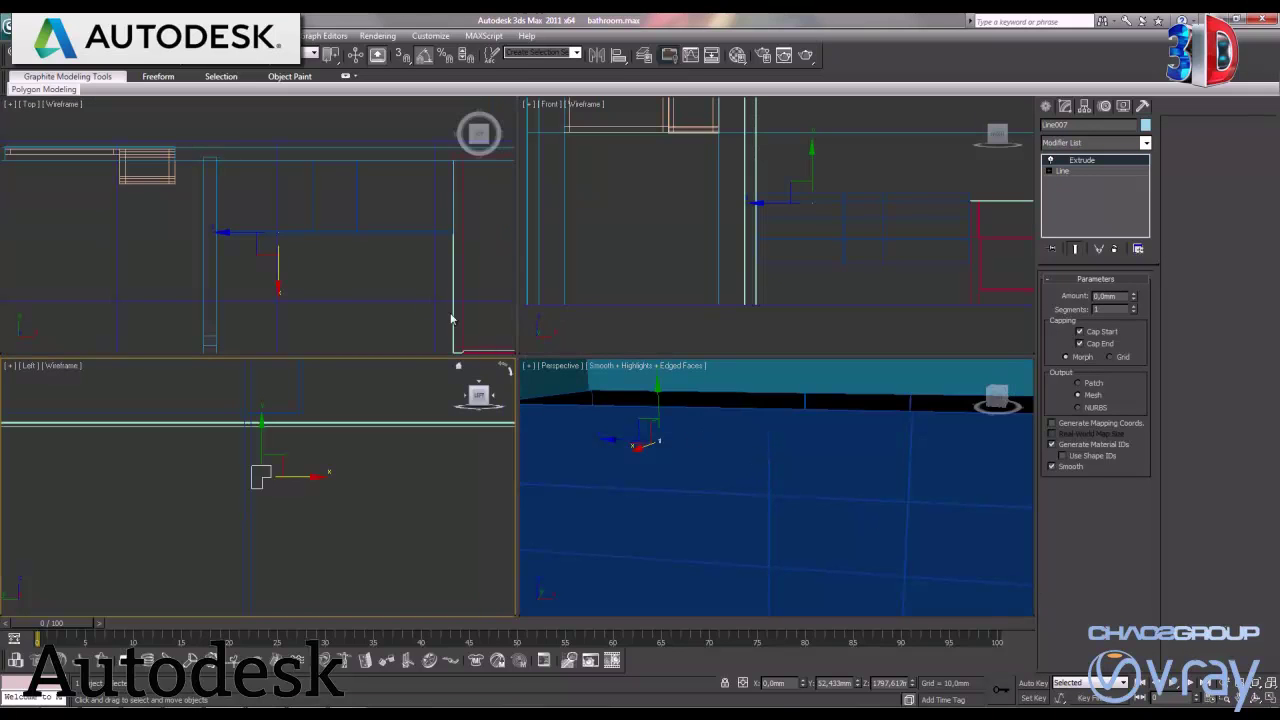
pyautogui.rightClick(355, 275)
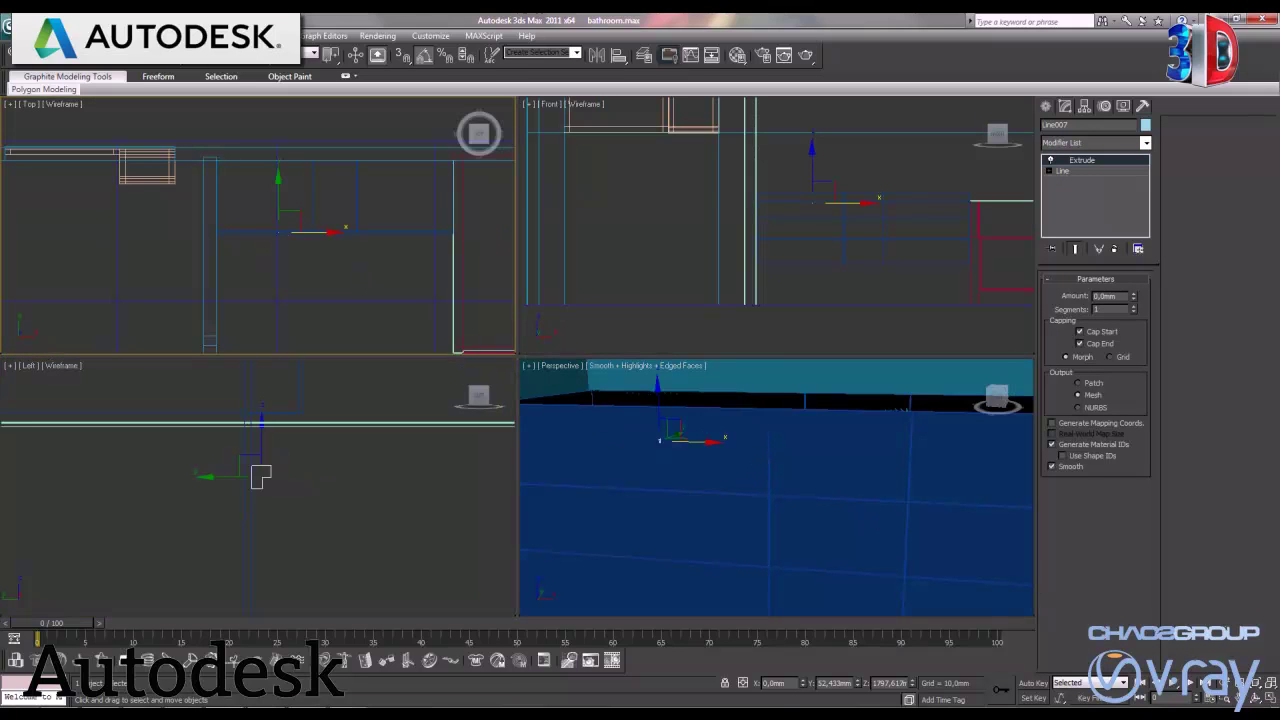
pyautogui.click(1270, 697)
pyautogui.scroll(2, 738, 425)
pyautogui.scroll(2, 720, 478)
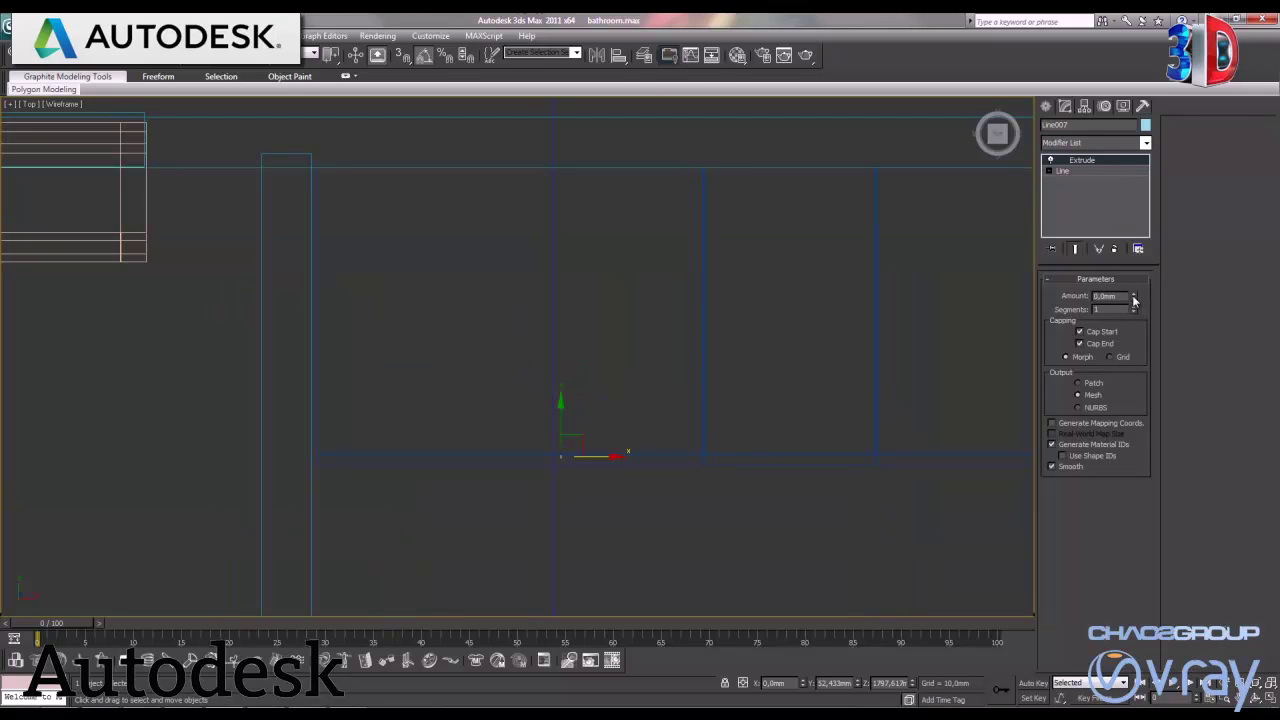
pyautogui.moveTo(1133, 294); pyautogui.dragTo(879, 647)
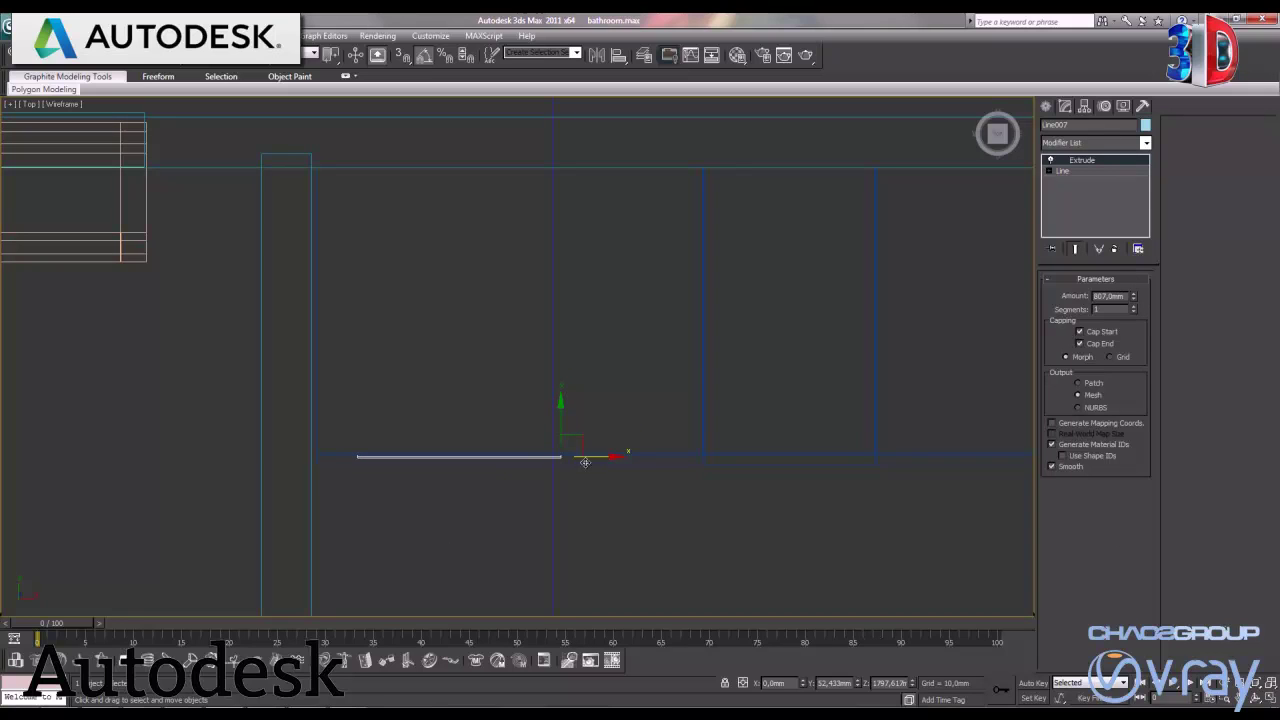
pyautogui.moveTo(590, 457); pyautogui.dragTo(647, 460)
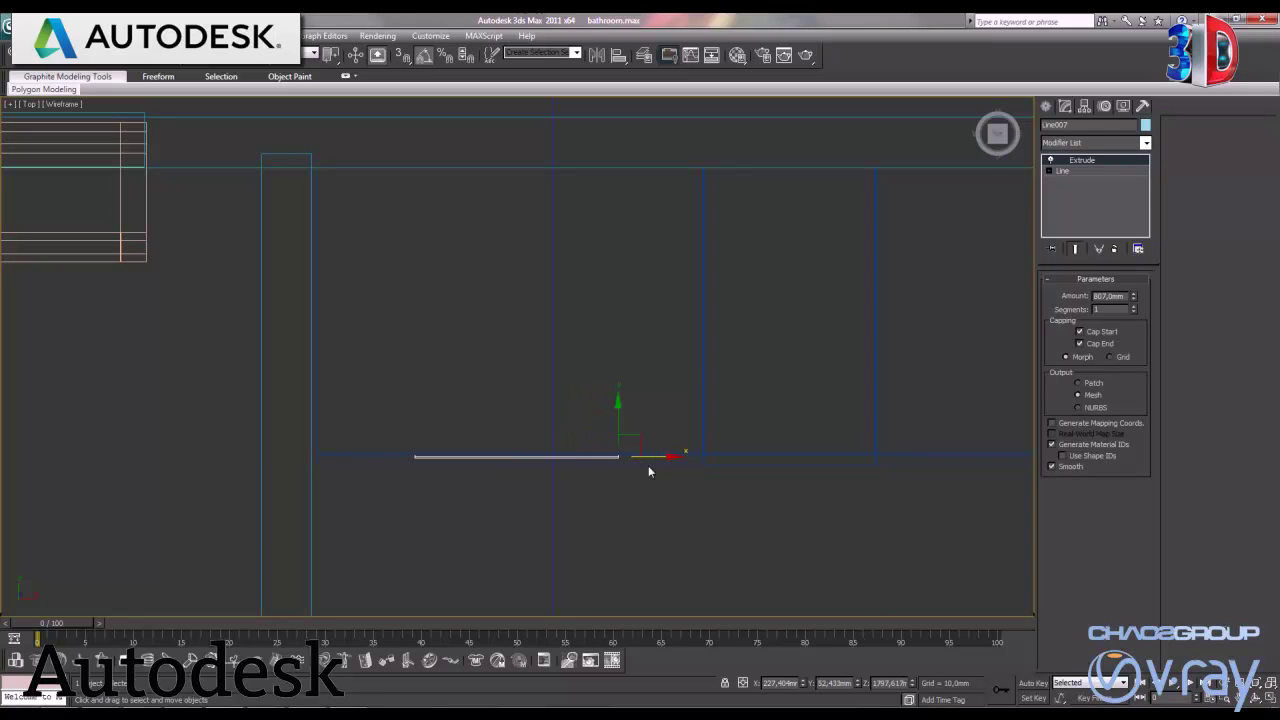
# Lower the bar onto the top-left drawer in Front view and convert it to Editable Poly
pyautogui.click(1270, 699)
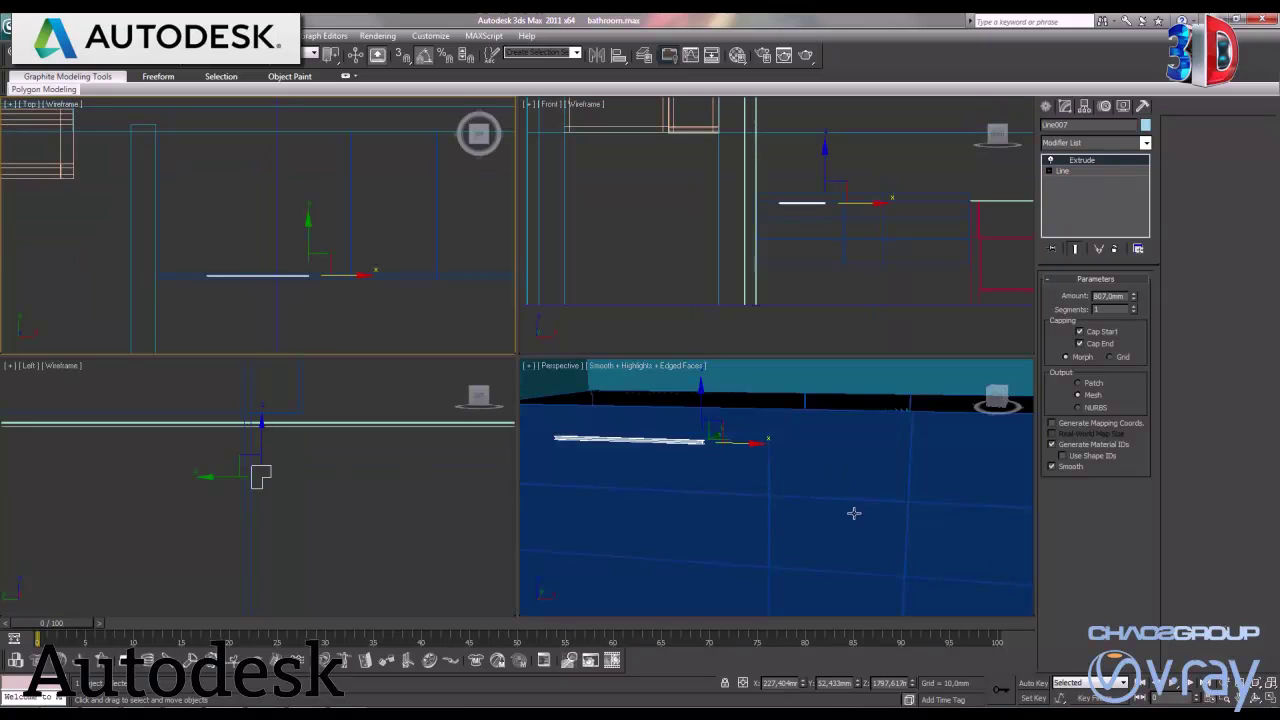
pyautogui.click(844, 246)
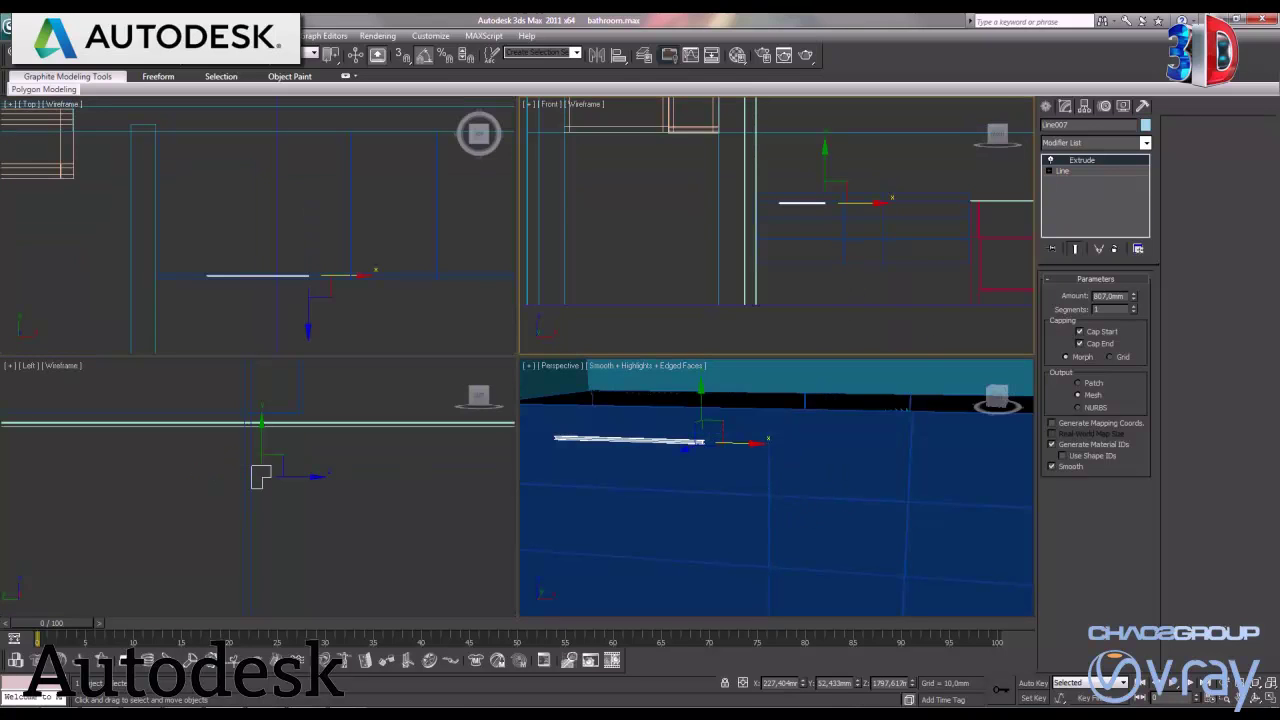
pyautogui.click(1270, 699)
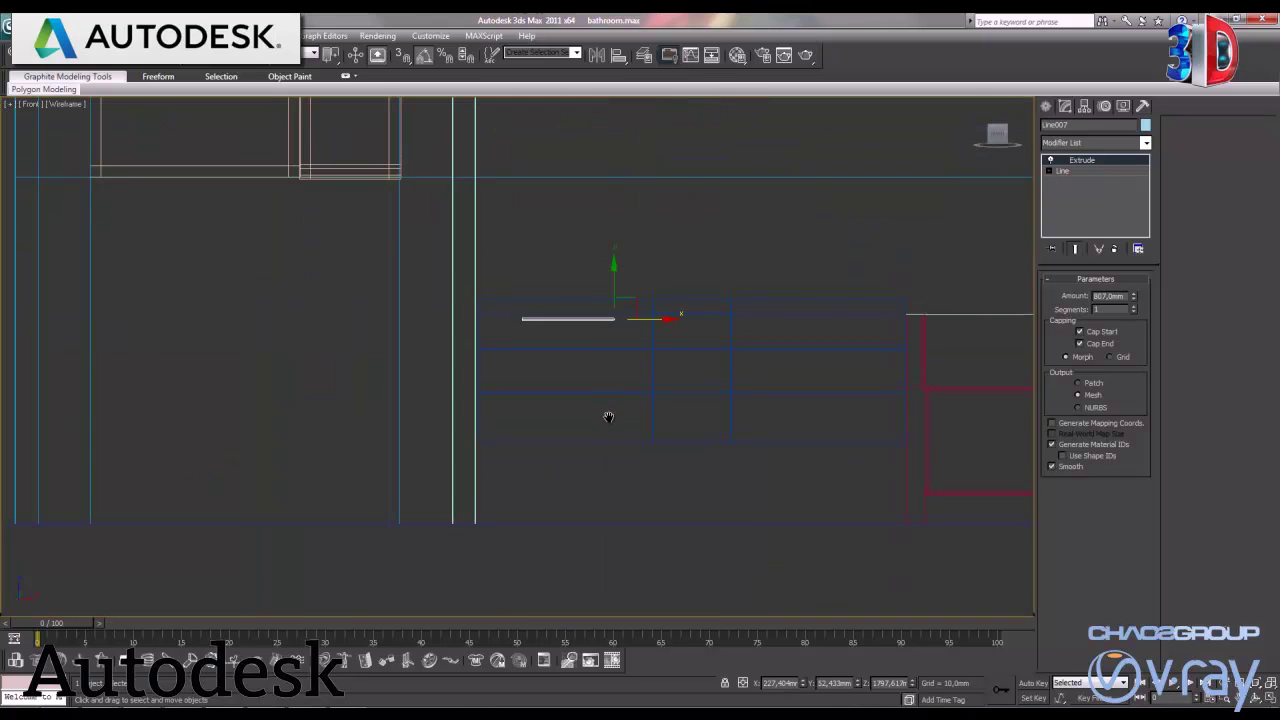
pyautogui.scroll(3, 625, 438)
pyautogui.moveTo(703, 322); pyautogui.dragTo(703, 420)
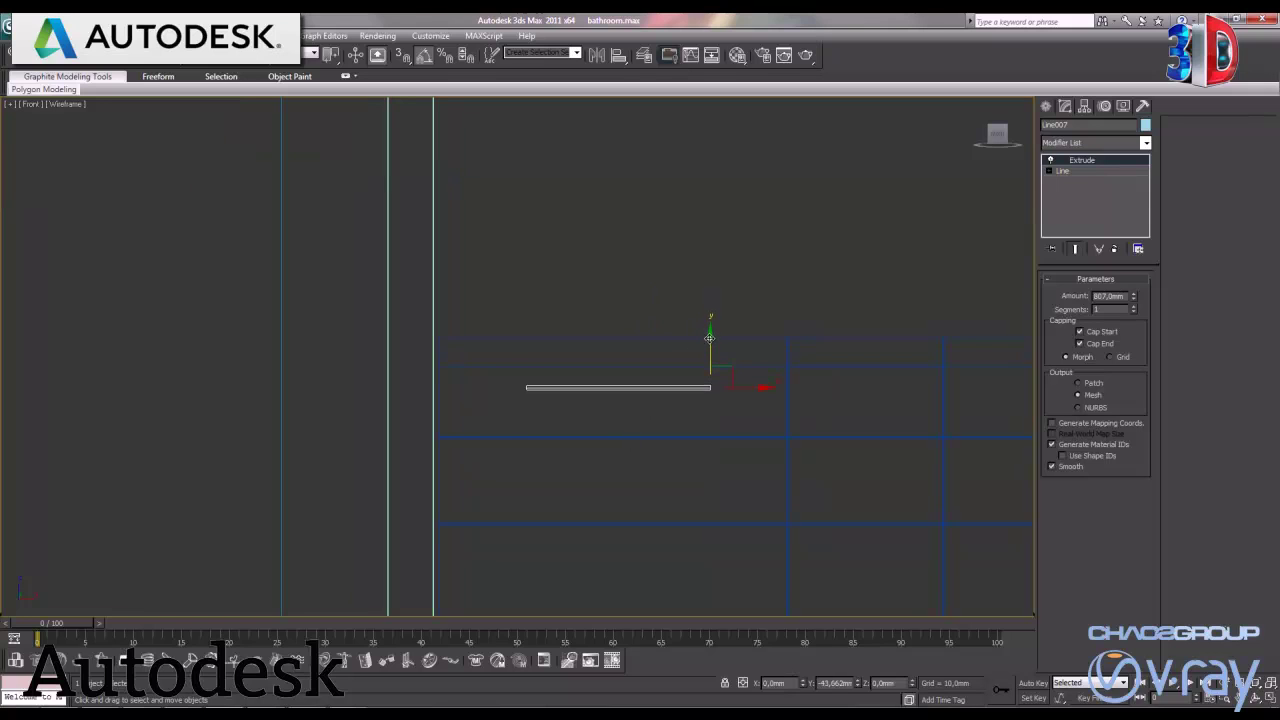
pyautogui.rightClick(731, 406)
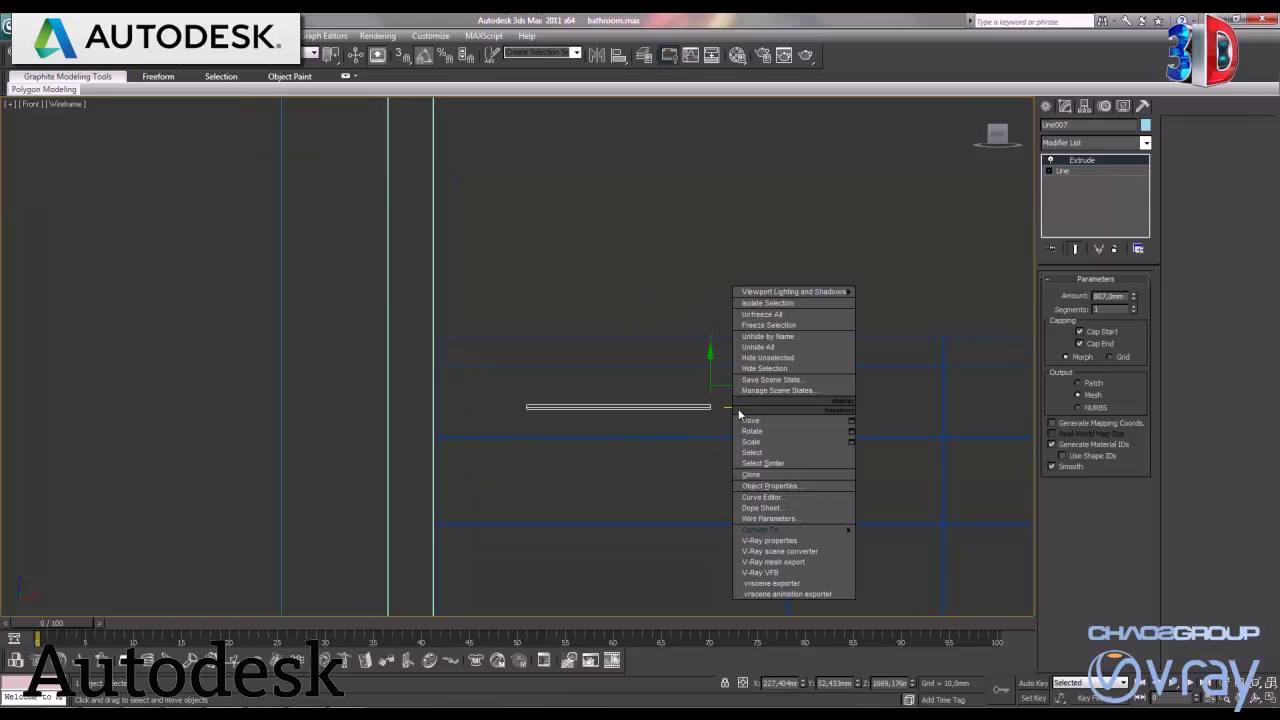
pyautogui.moveTo(790, 529)
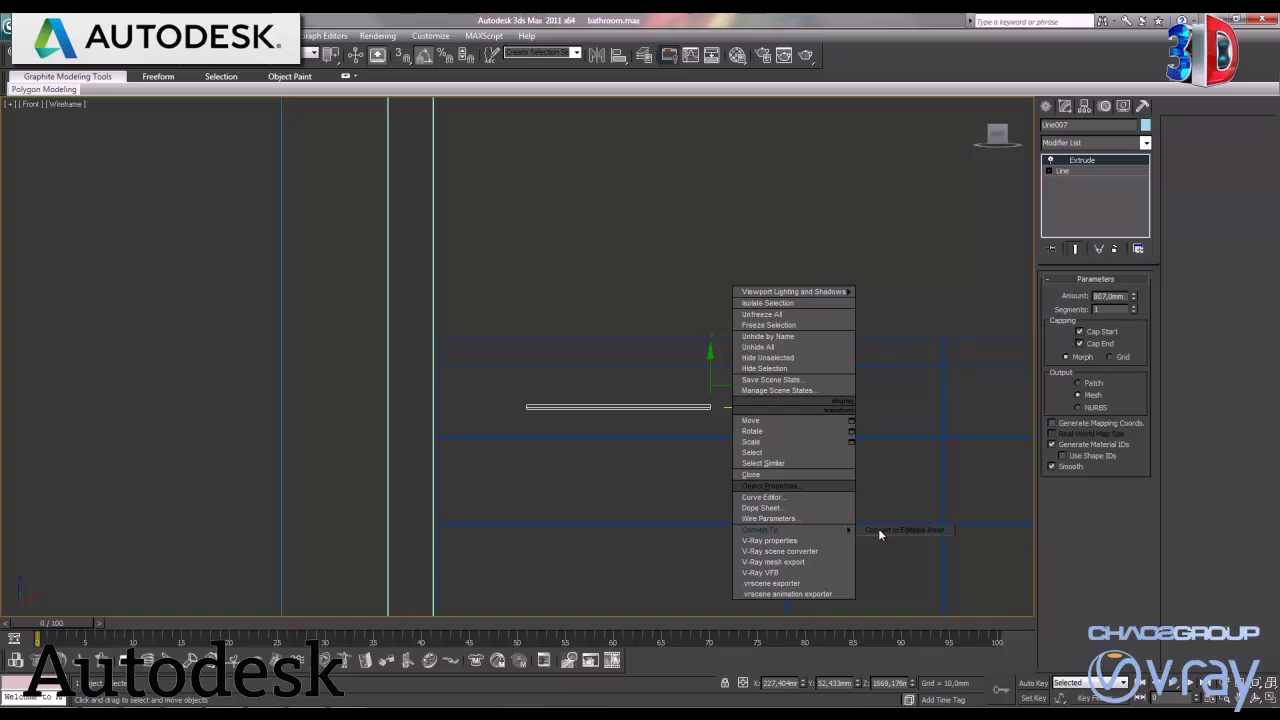
pyautogui.click(895, 541)
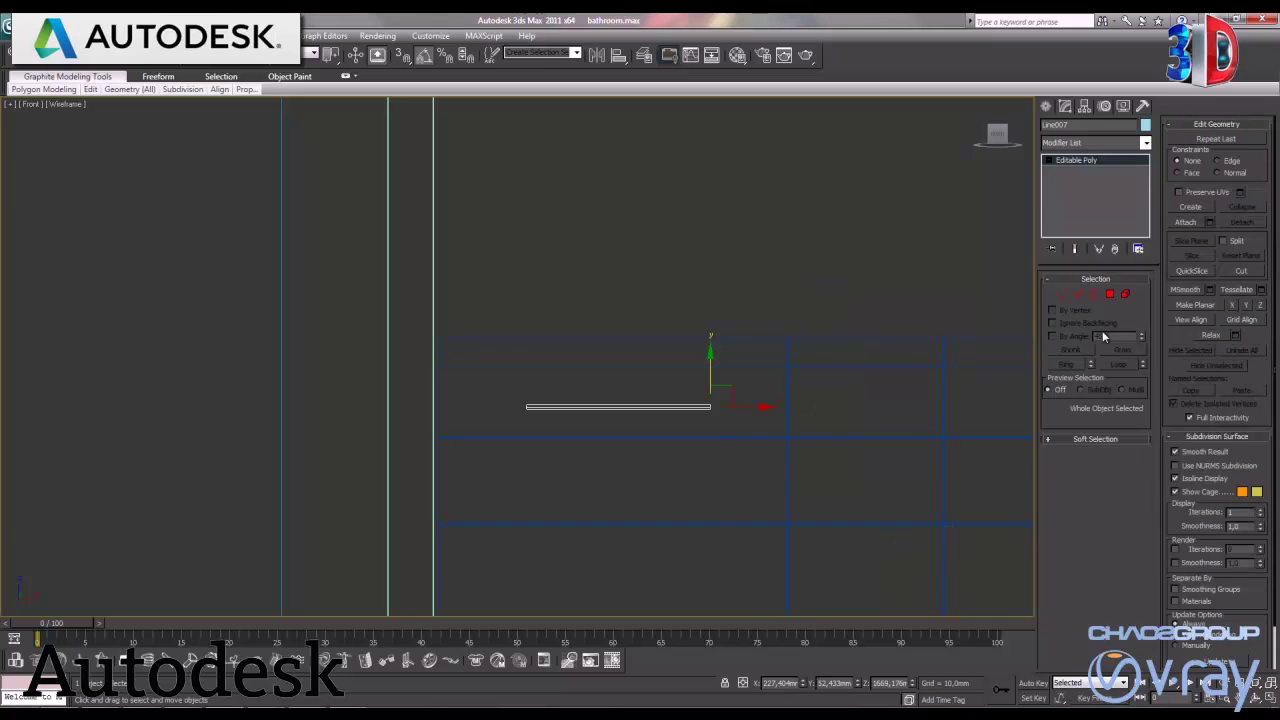
pyautogui.click(1061, 293)
pyautogui.moveTo(734, 424)
pyautogui.mouseDown()
pyautogui.moveTo(700, 390)
pyautogui.moveTo(785, 407)
pyautogui.mouseUp()
pyautogui.moveTo(534, 424)
pyautogui.mouseDown()
pyautogui.moveTo(511, 395)
pyautogui.moveTo(542, 407)
pyautogui.mouseUp()
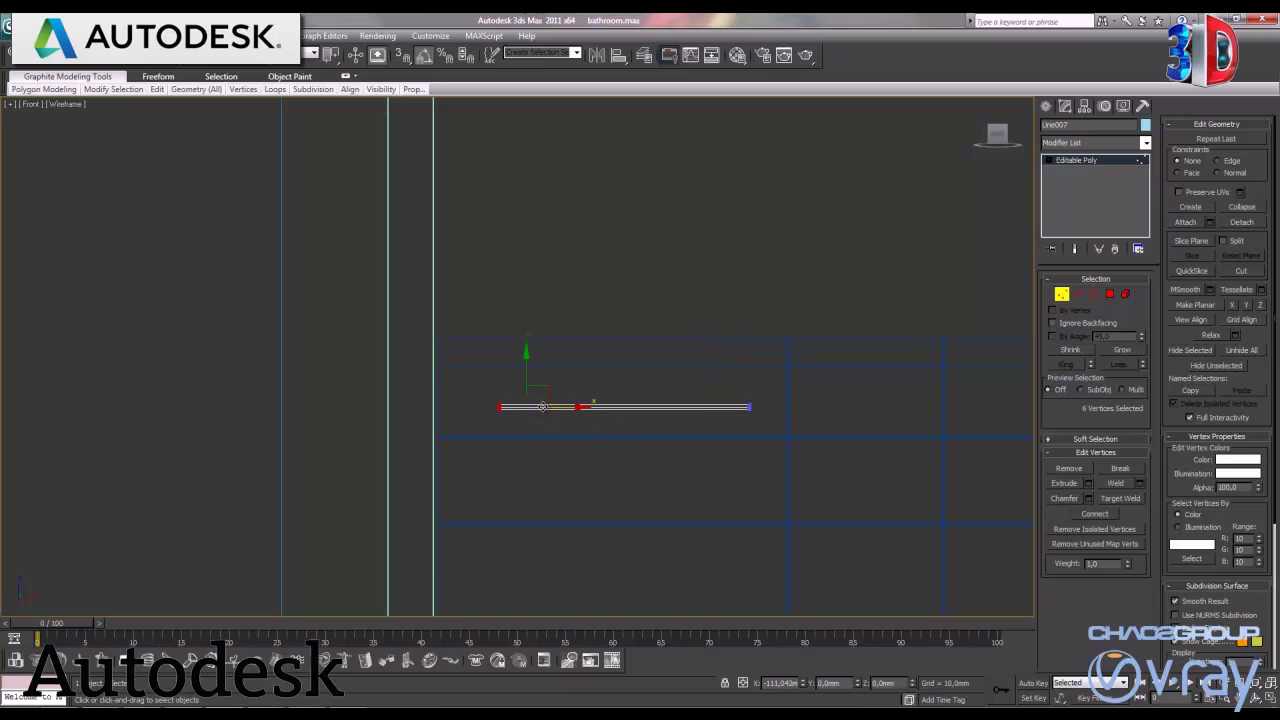
pyautogui.moveTo(620, 477); pyautogui.dragTo(612, 382, button='middle')
pyautogui.click(1061, 295)
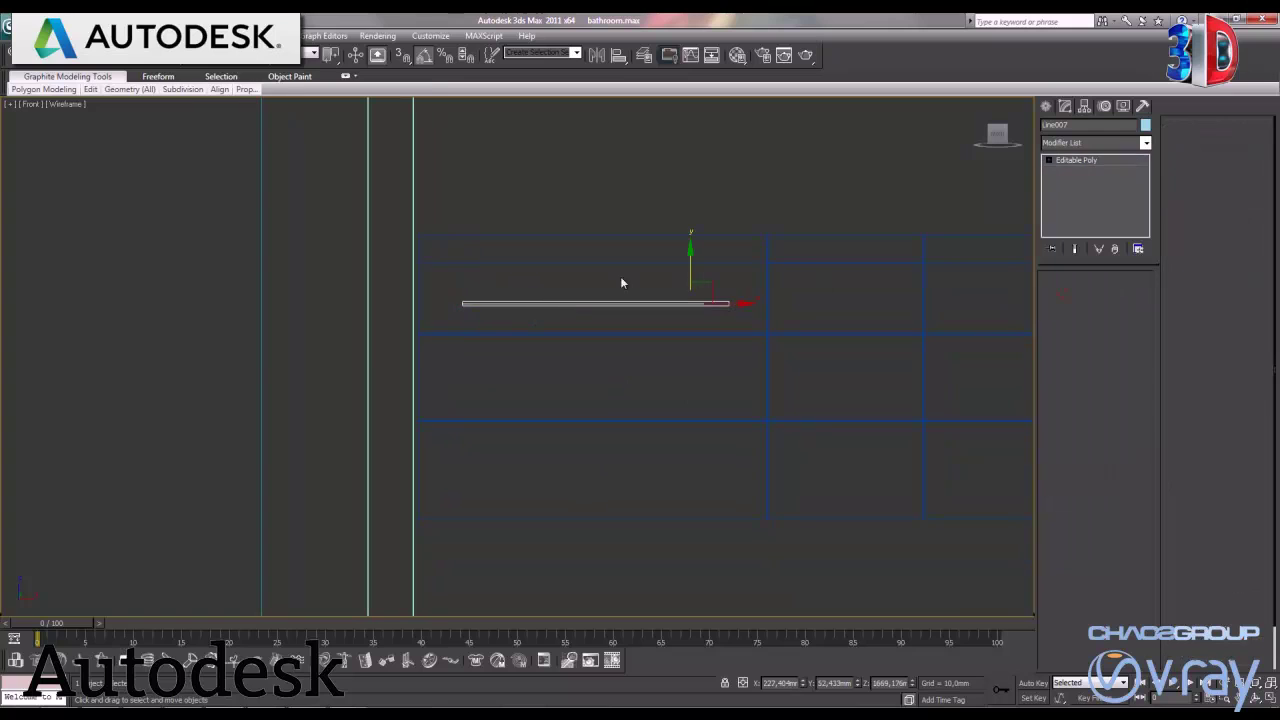
# Copy the handle rail down onto the middle and bottom left drawers
pyautogui.keyDown('shift'); pyautogui.moveTo(690, 262); pyautogui.dragTo(690, 337); pyautogui.keyUp('shift')
pyautogui.click(643, 424)
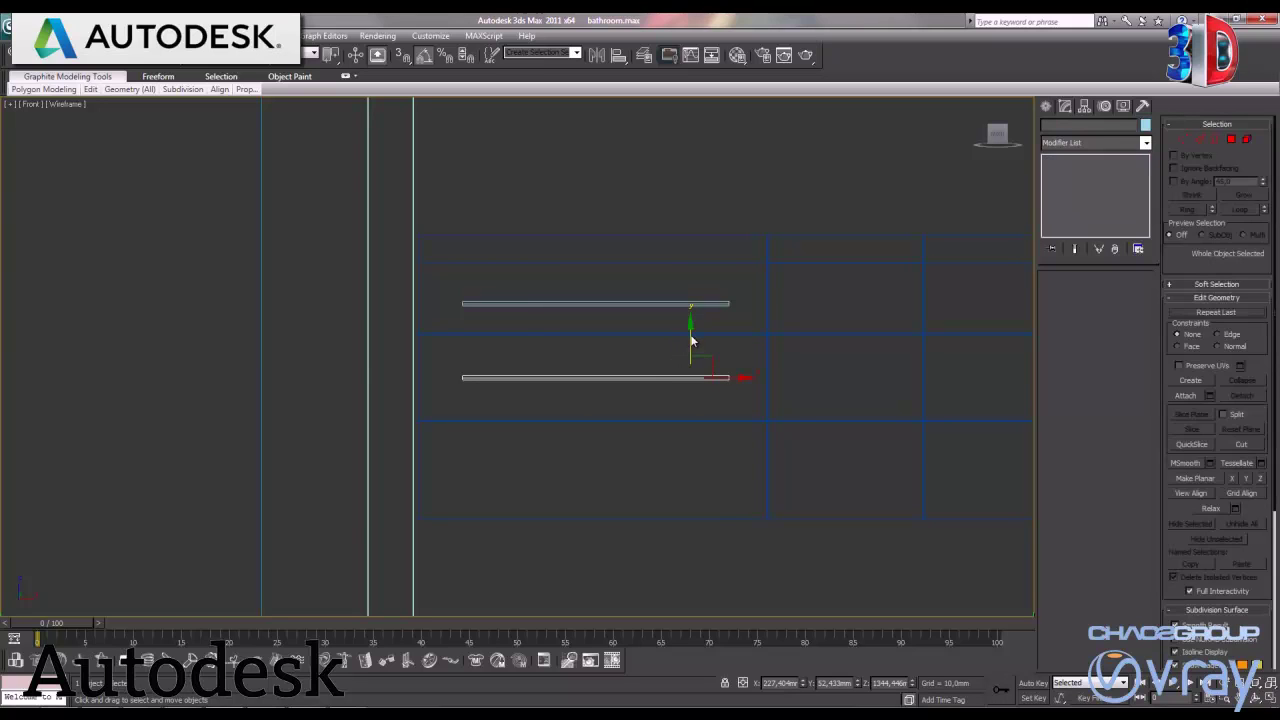
pyautogui.keyDown('shift'); pyautogui.moveTo(686, 389); pyautogui.dragTo(677, 432); pyautogui.keyUp('shift')
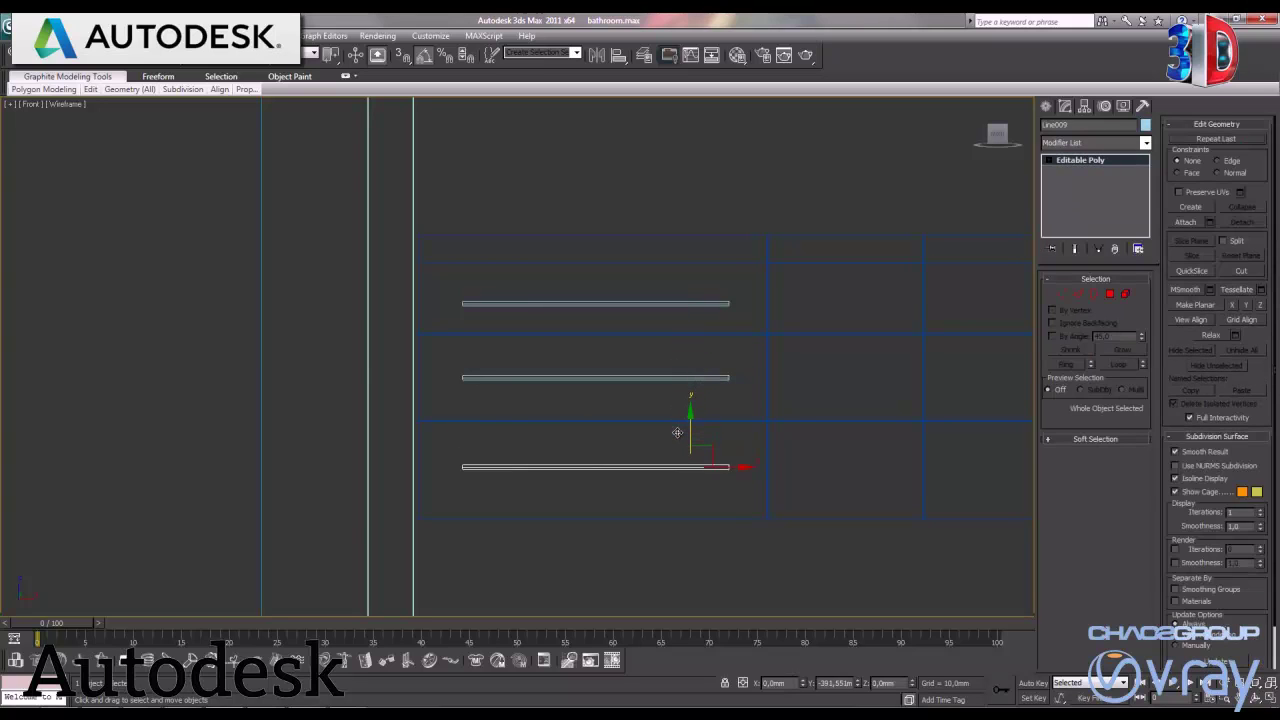
pyautogui.click(645, 424)
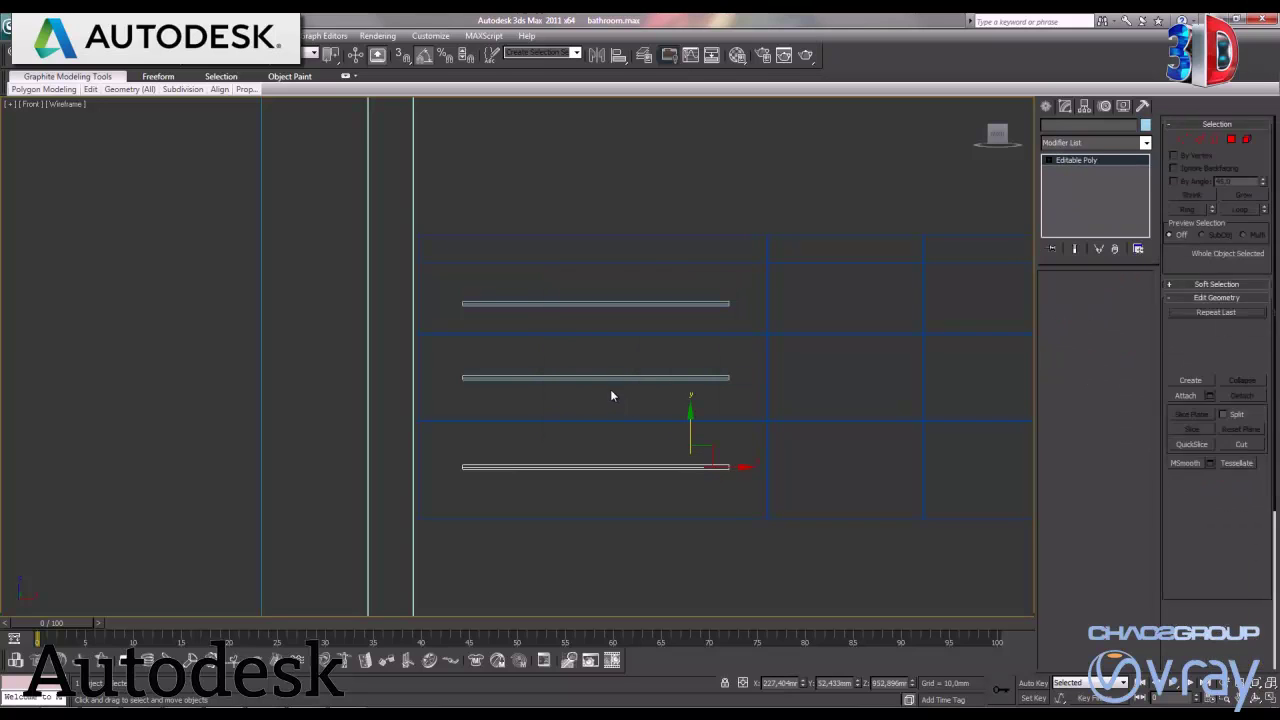
# Copy all three left rails across to the right drawer column
pyautogui.click(610, 377)
pyautogui.keyDown('ctrl'); pyautogui.click(640, 303); pyautogui.keyUp('ctrl')
pyautogui.moveTo(797, 410); pyautogui.dragTo(511, 403, button='middle')
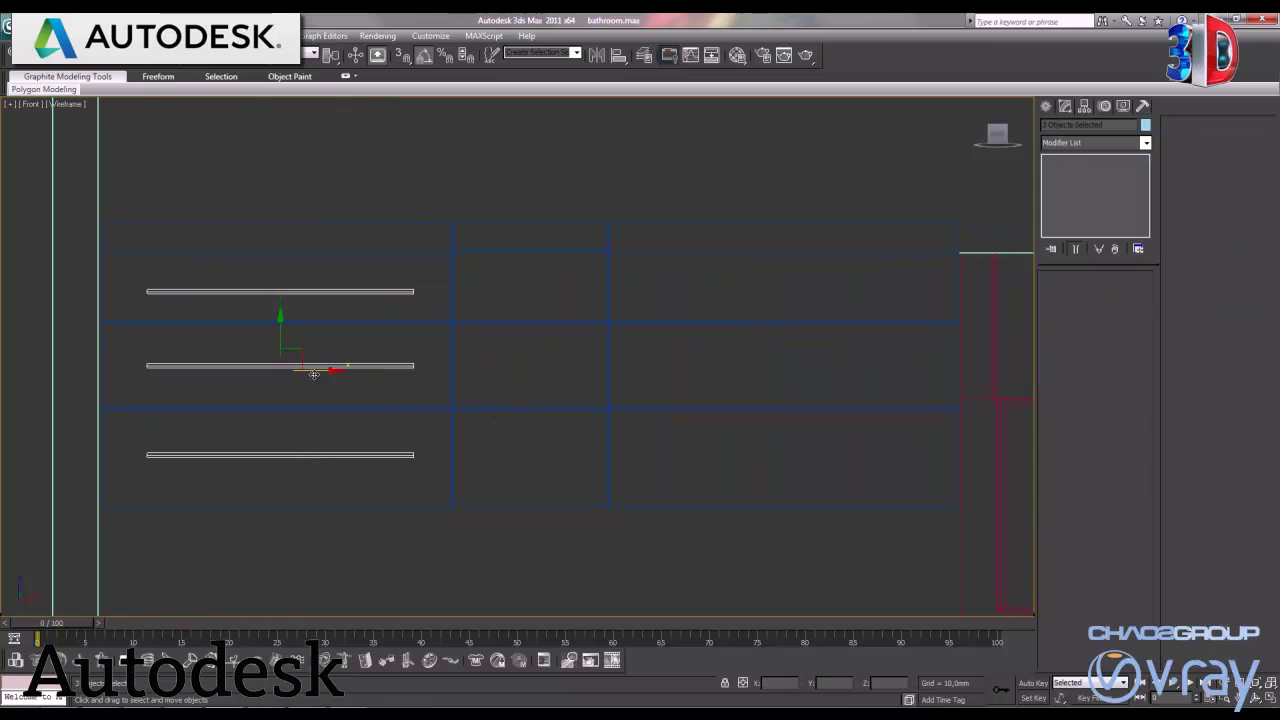
pyautogui.moveTo(414, 390); pyautogui.dragTo(820, 436)
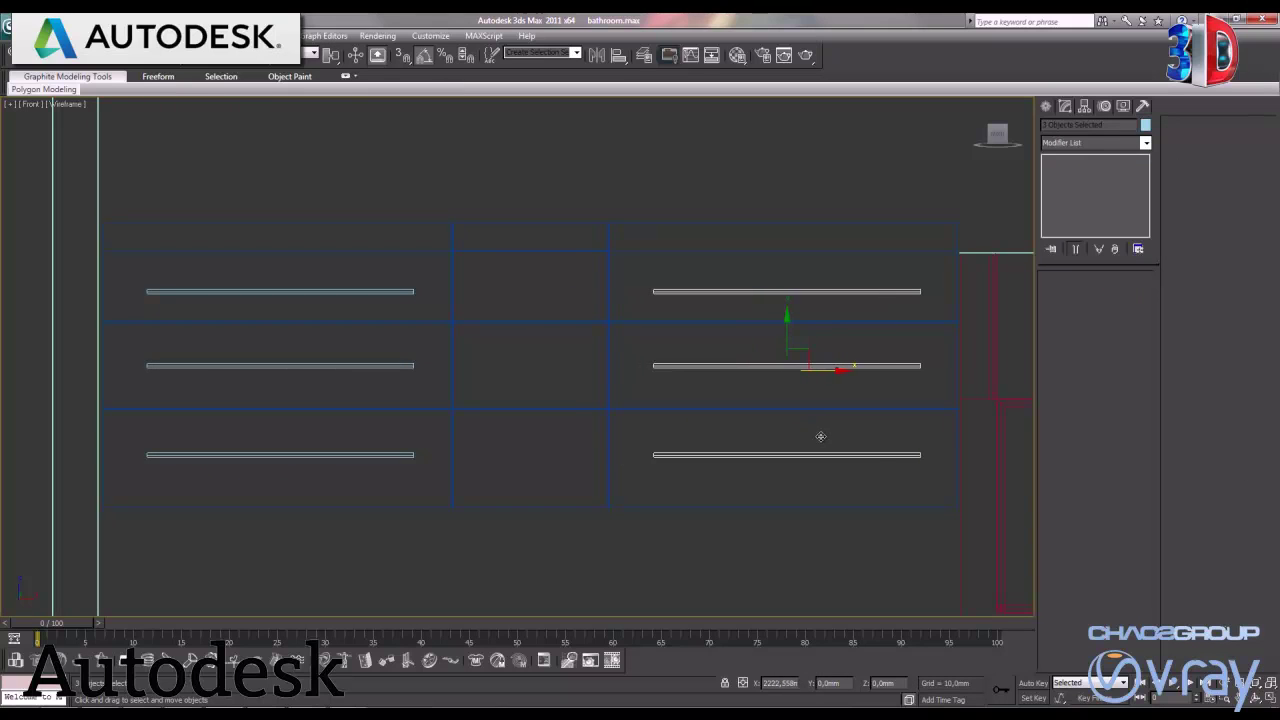
pyautogui.click(641, 423)
pyautogui.click(842, 291)
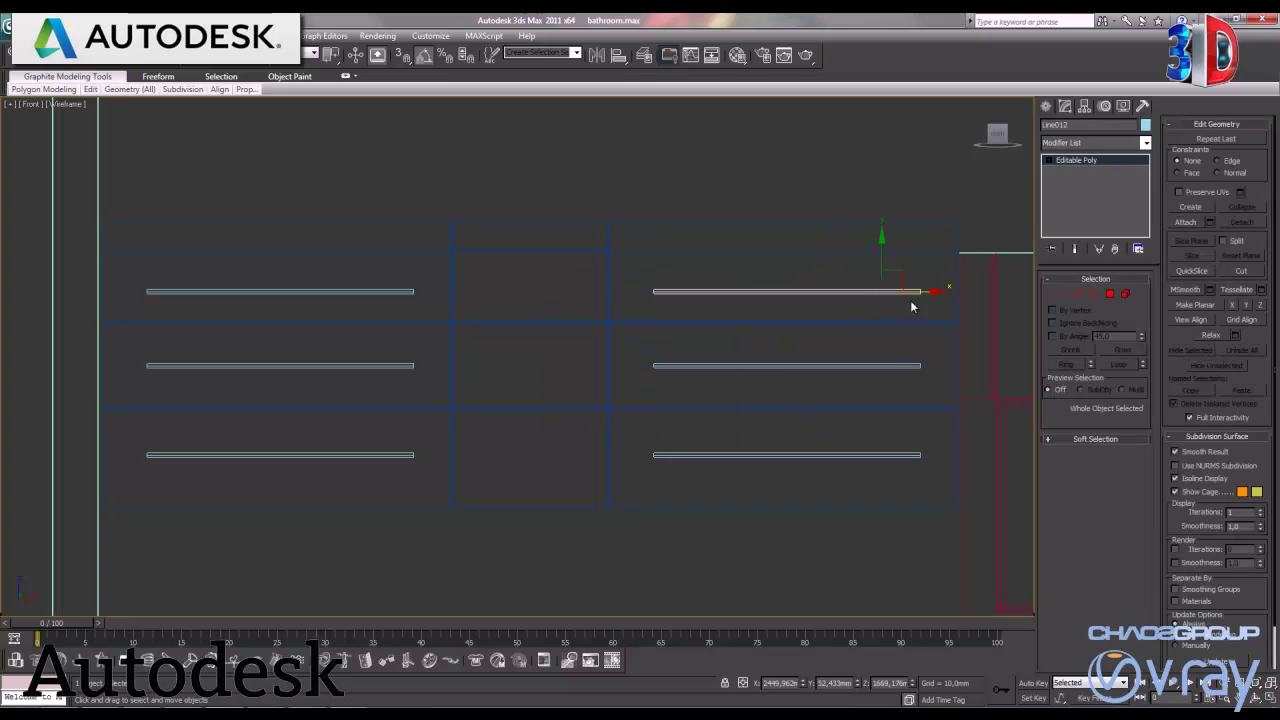
# Copy a rail to the top middle drawer and move its end vertices to shorten it as Line013
pyautogui.keyDown('shift'); pyautogui.moveTo(913, 289); pyautogui.dragTo(636, 291); pyautogui.keyUp('shift')
pyautogui.click(640, 420)
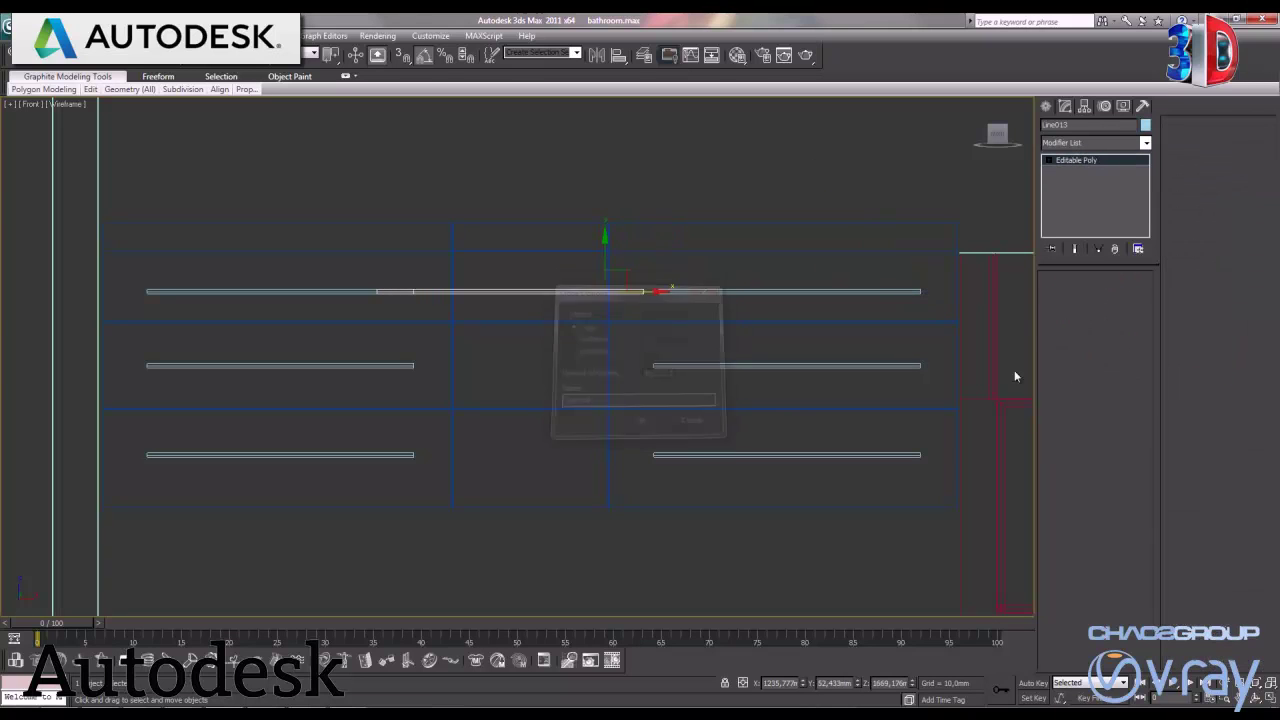
pyautogui.press('1')
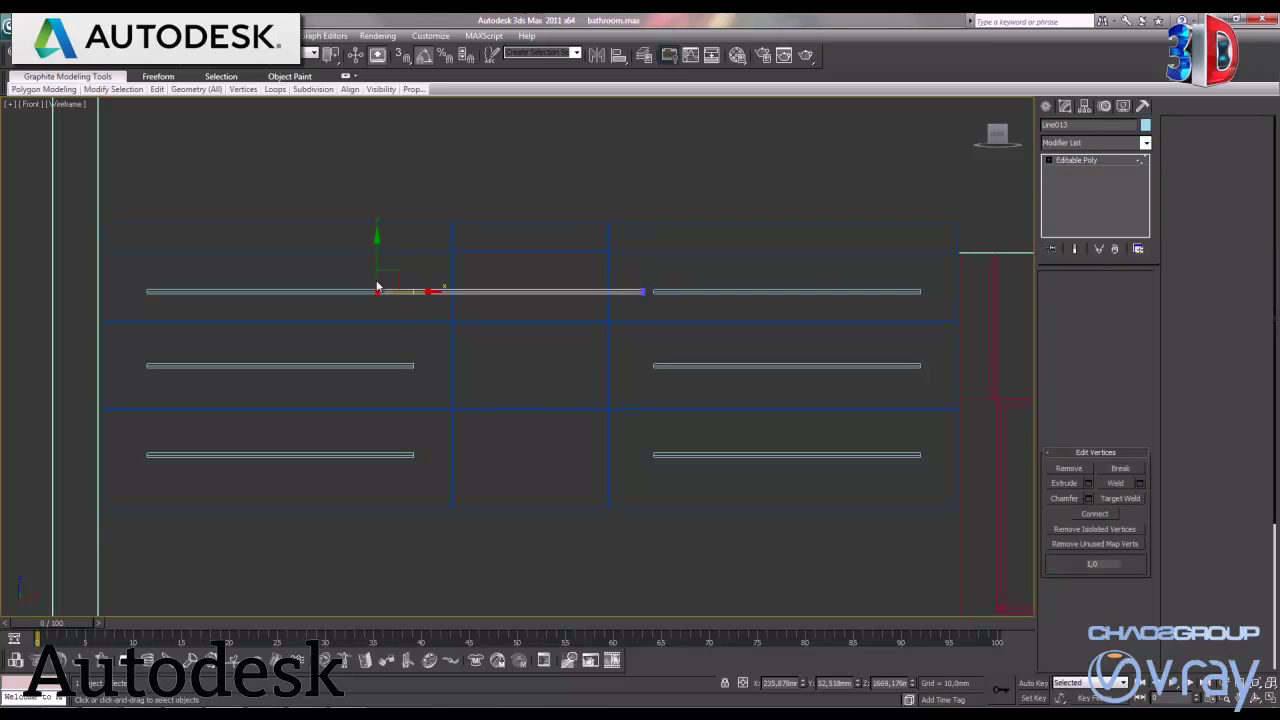
pyautogui.moveTo(415, 293); pyautogui.dragTo(522, 305)
pyautogui.moveTo(636, 266)
pyautogui.mouseDown()
pyautogui.moveTo(670, 306)
pyautogui.moveTo(608, 297)
pyautogui.mouseUp()
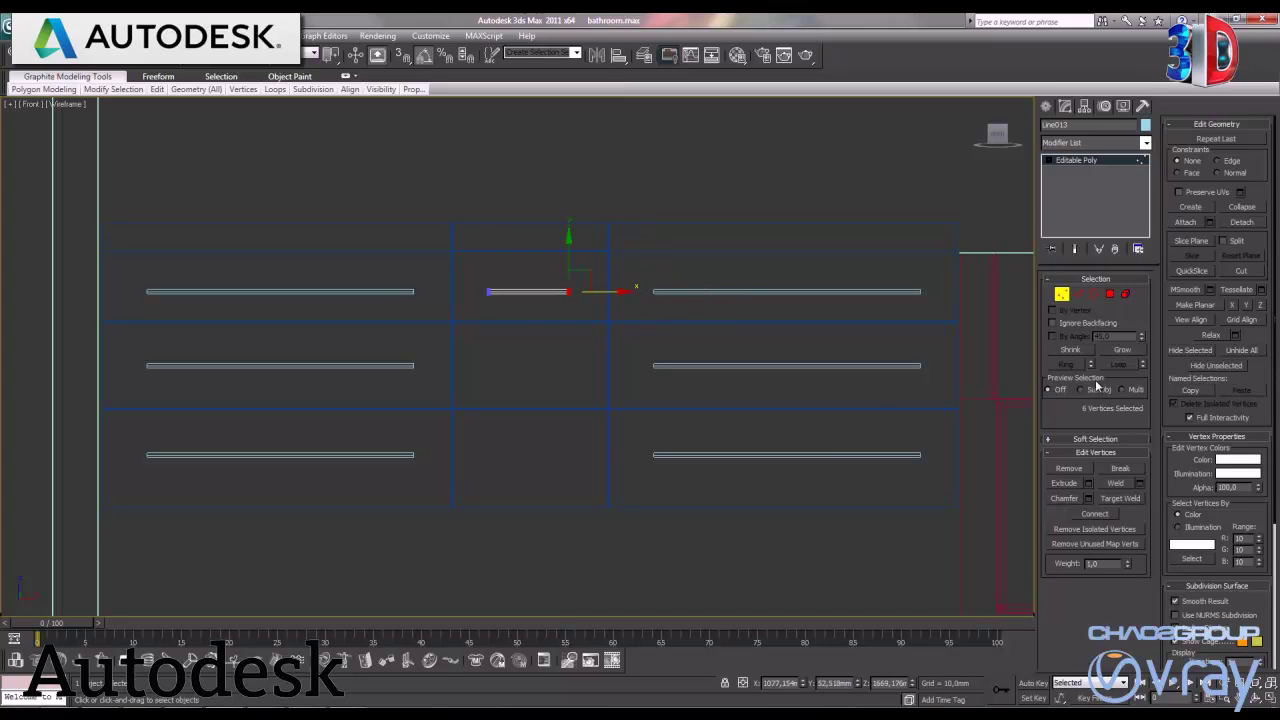
pyautogui.click(1061, 295)
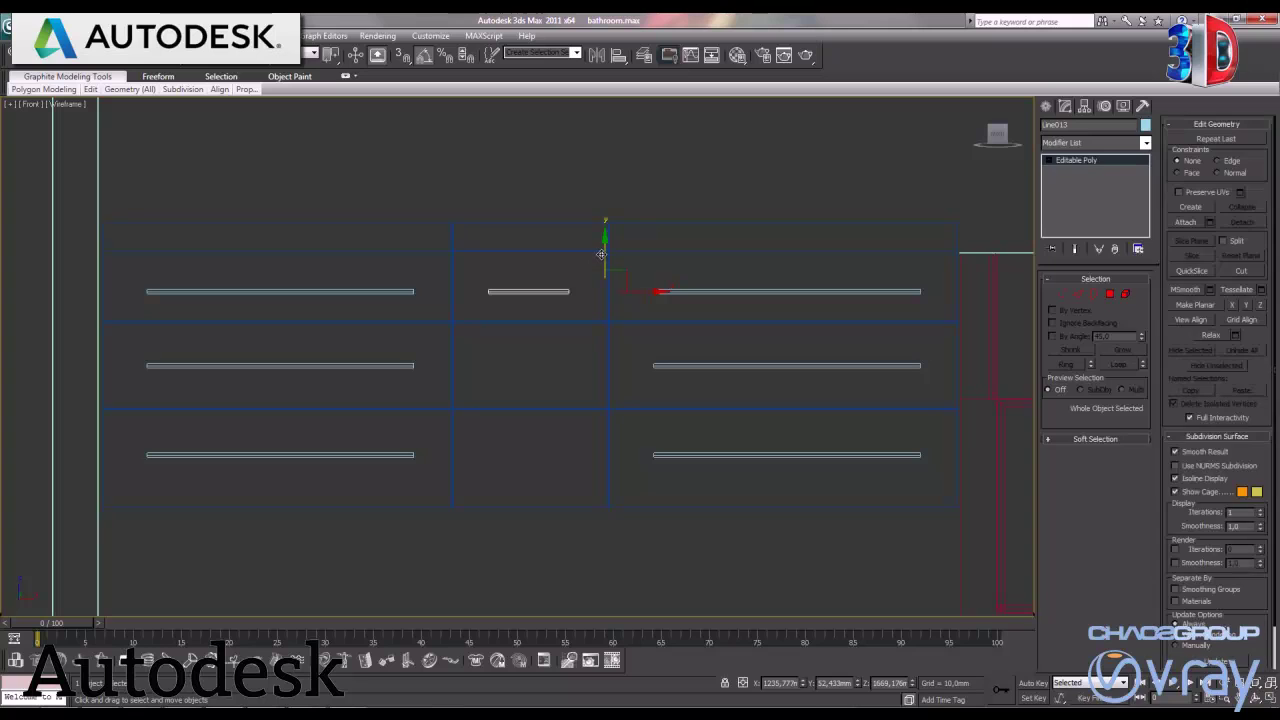
# Copy the short rail down to the bottom middle drawer as Line014
pyautogui.keyDown('shift'); pyautogui.moveTo(597, 341); pyautogui.dragTo(589, 416); pyautogui.keyUp('shift')
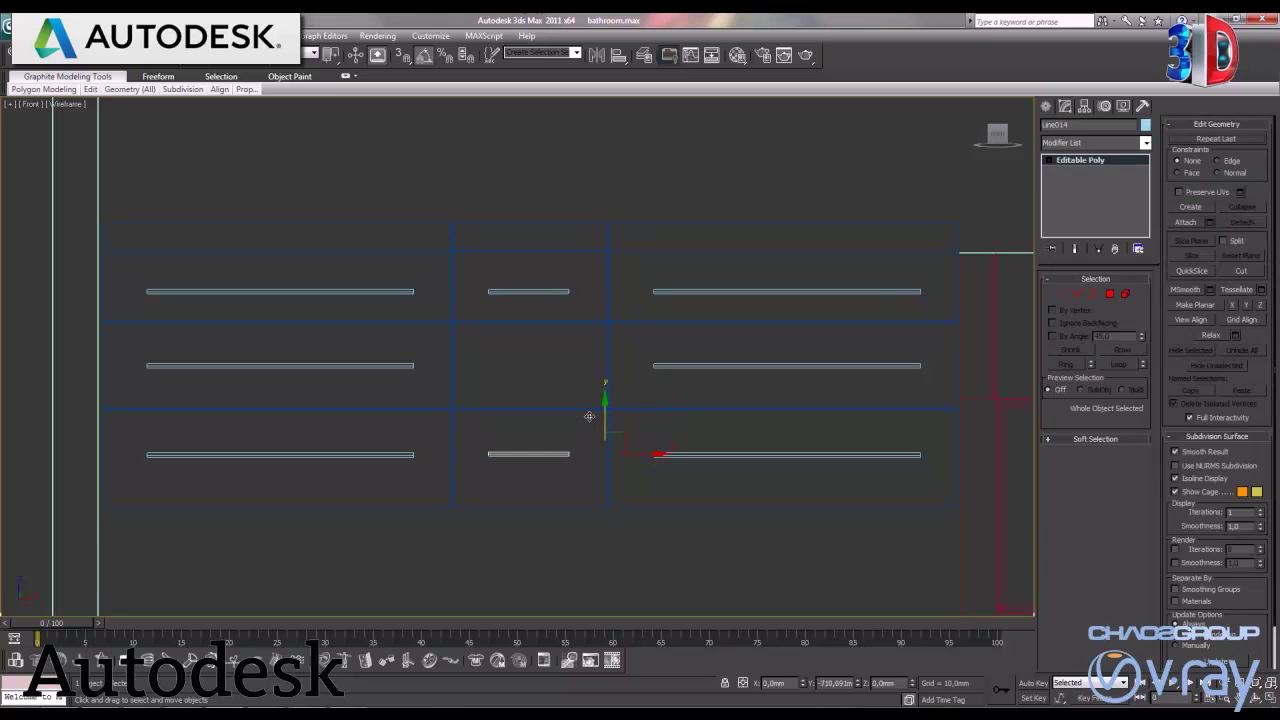
pyautogui.click(646, 426)
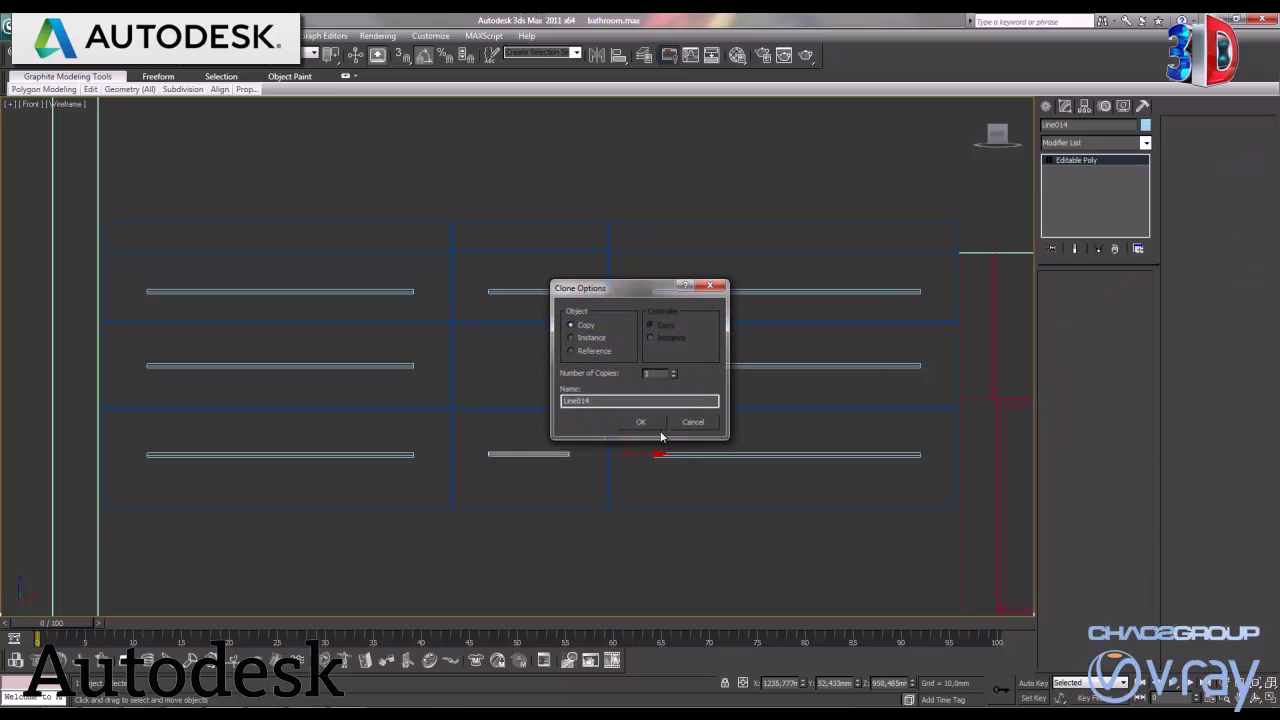
pyautogui.hotkey('alt', 'w')
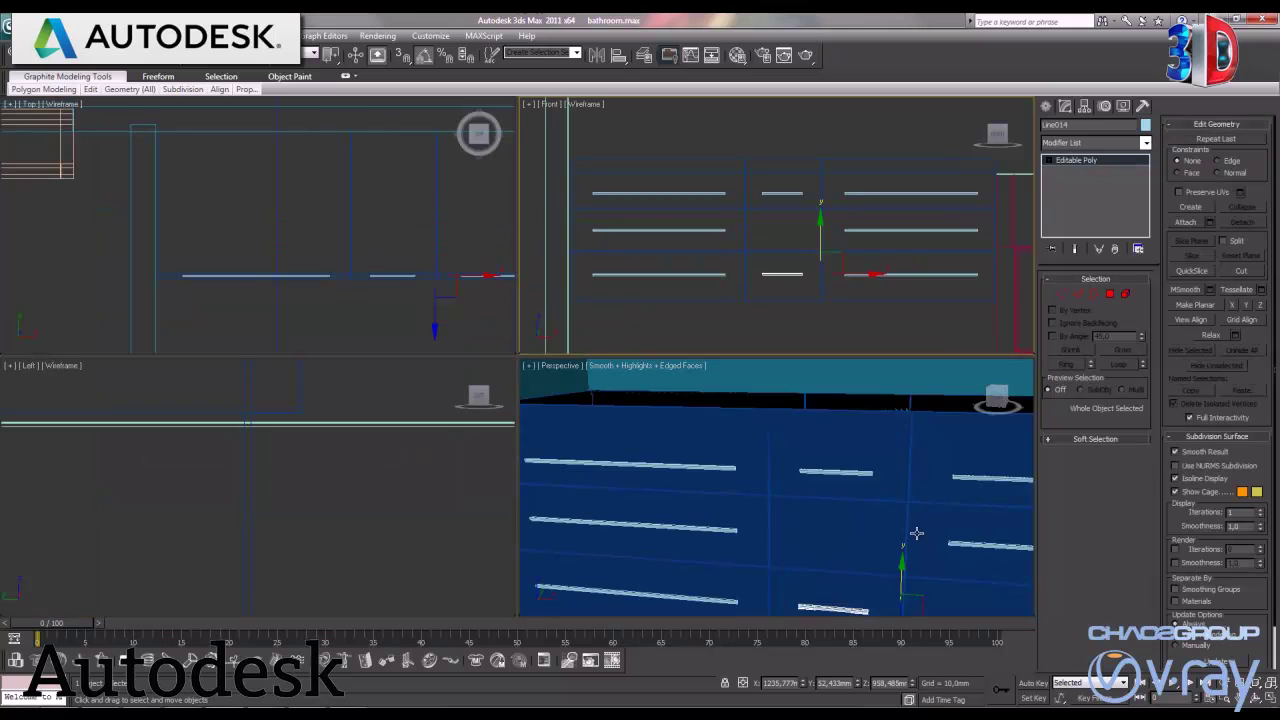
# Zoom the maximized Perspective view to check the eight handle rails, then restore four views and deselect
pyautogui.hotkey('alt', 'w')
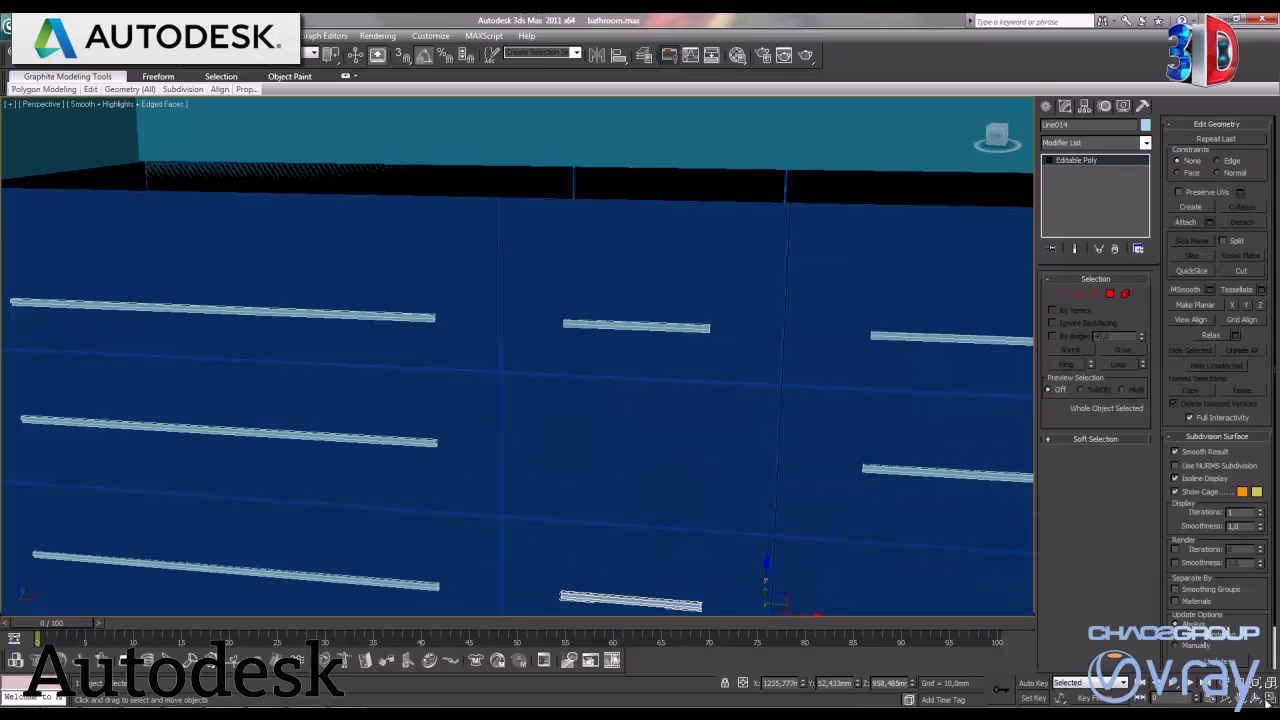
pyautogui.moveTo(597, 371)
pyautogui.keyDown('ctrl'); pyautogui.keyDown('alt'); pyautogui.mouseDown(button='middle')
pyautogui.moveTo(583, 366)
pyautogui.moveTo(589, 447)
pyautogui.mouseUp(button='middle'); pyautogui.keyUp('alt'); pyautogui.keyUp('ctrl')
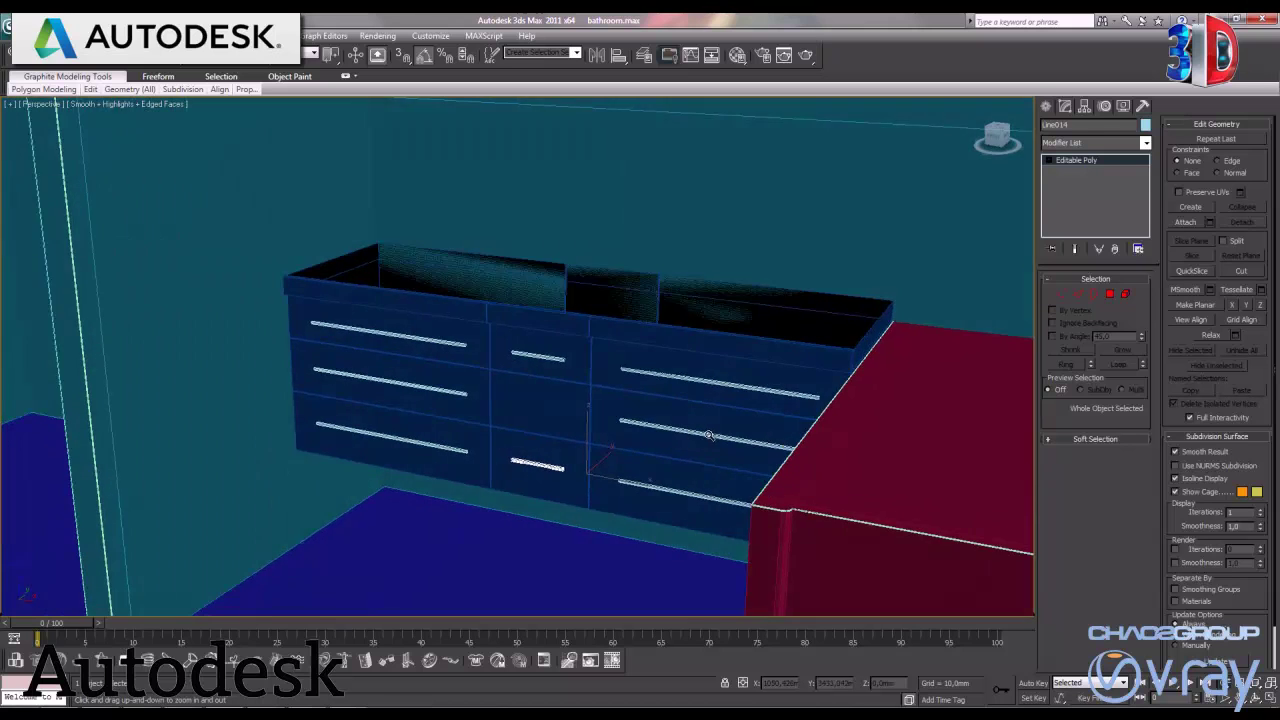
pyautogui.moveTo(728, 429); pyautogui.dragTo(720, 433)
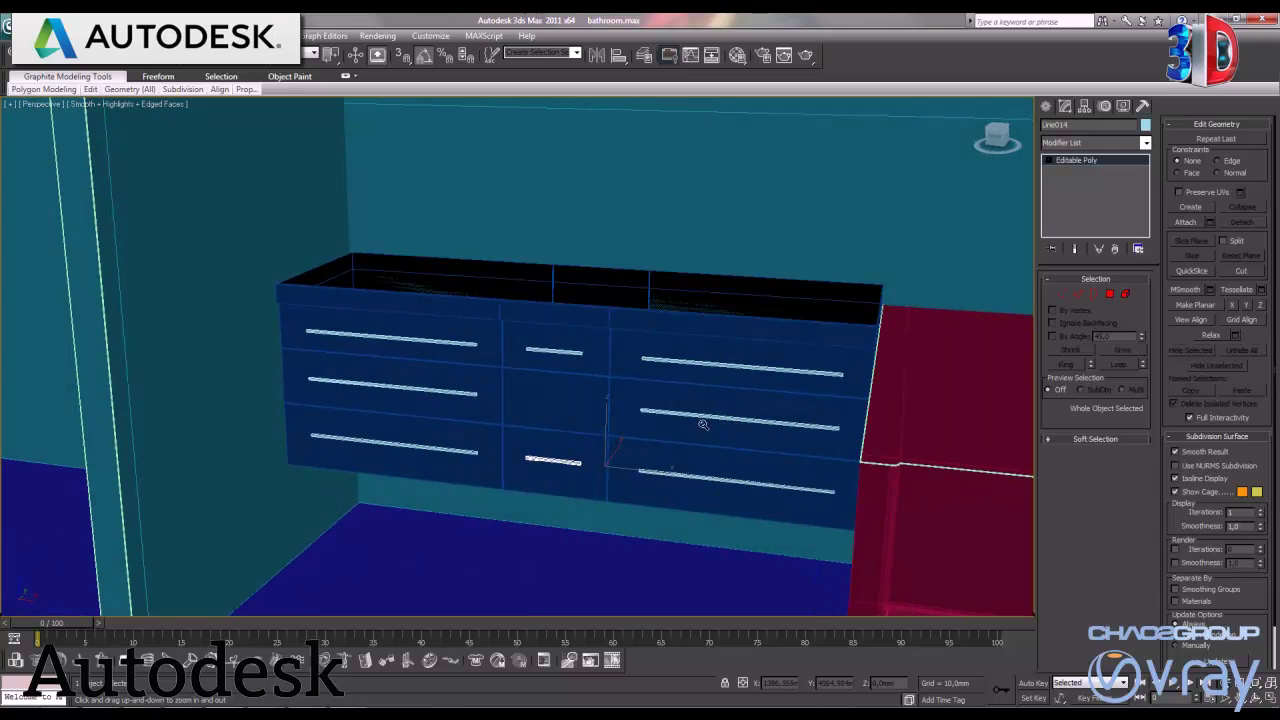
pyautogui.press('w')
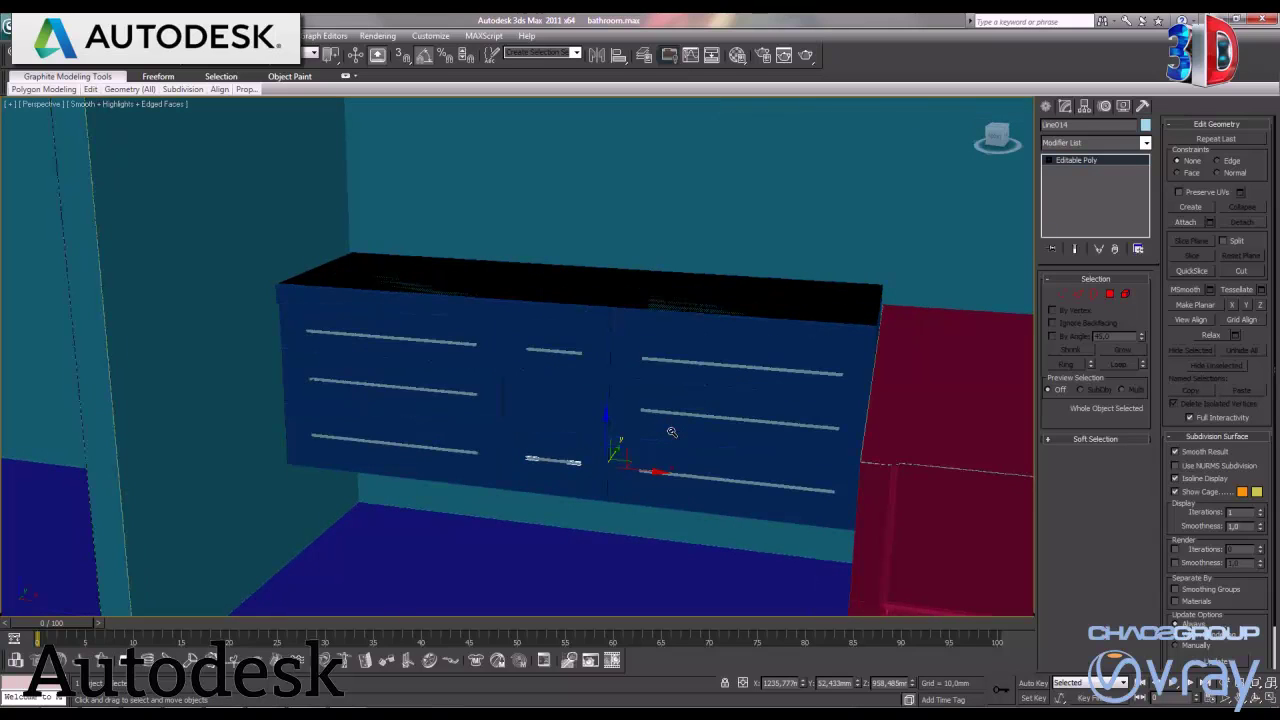
pyautogui.click(671, 431)
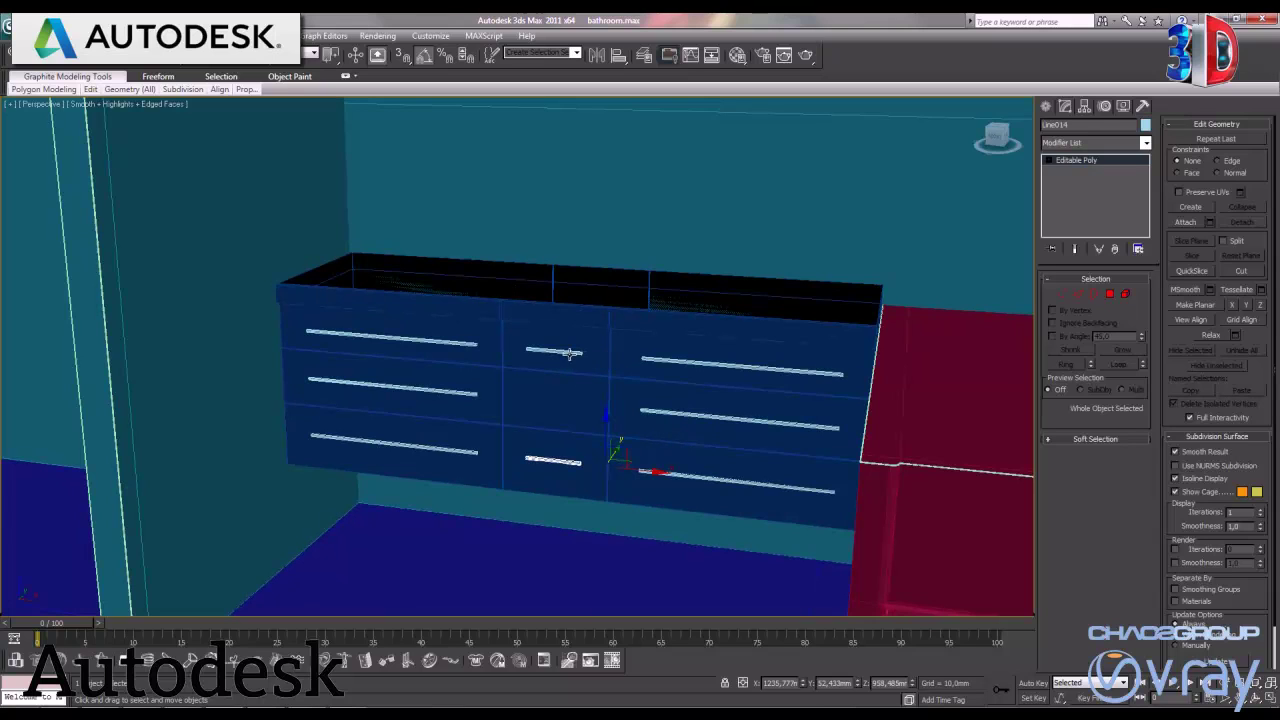
pyautogui.click(1268, 692)
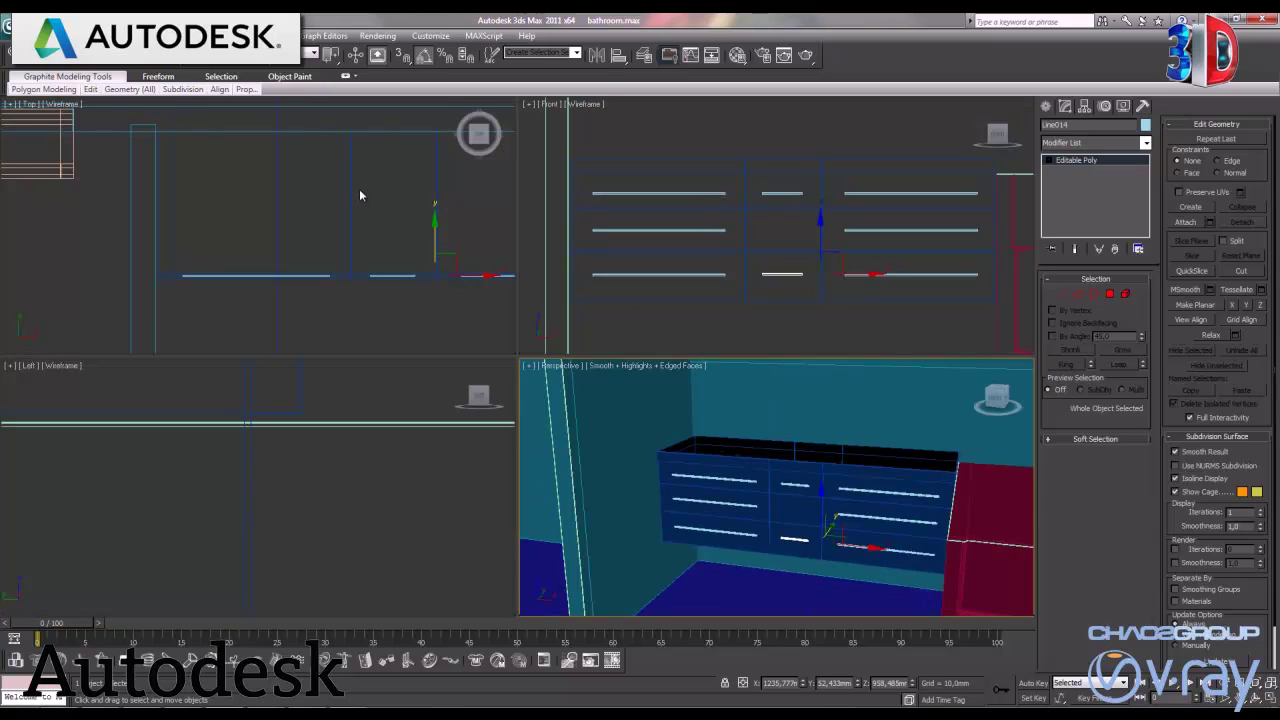
pyautogui.click(360, 195)
# Draw a Box over the cabinet's footprint in the maximized Top view
pyautogui.hotkey('alt', 'w')
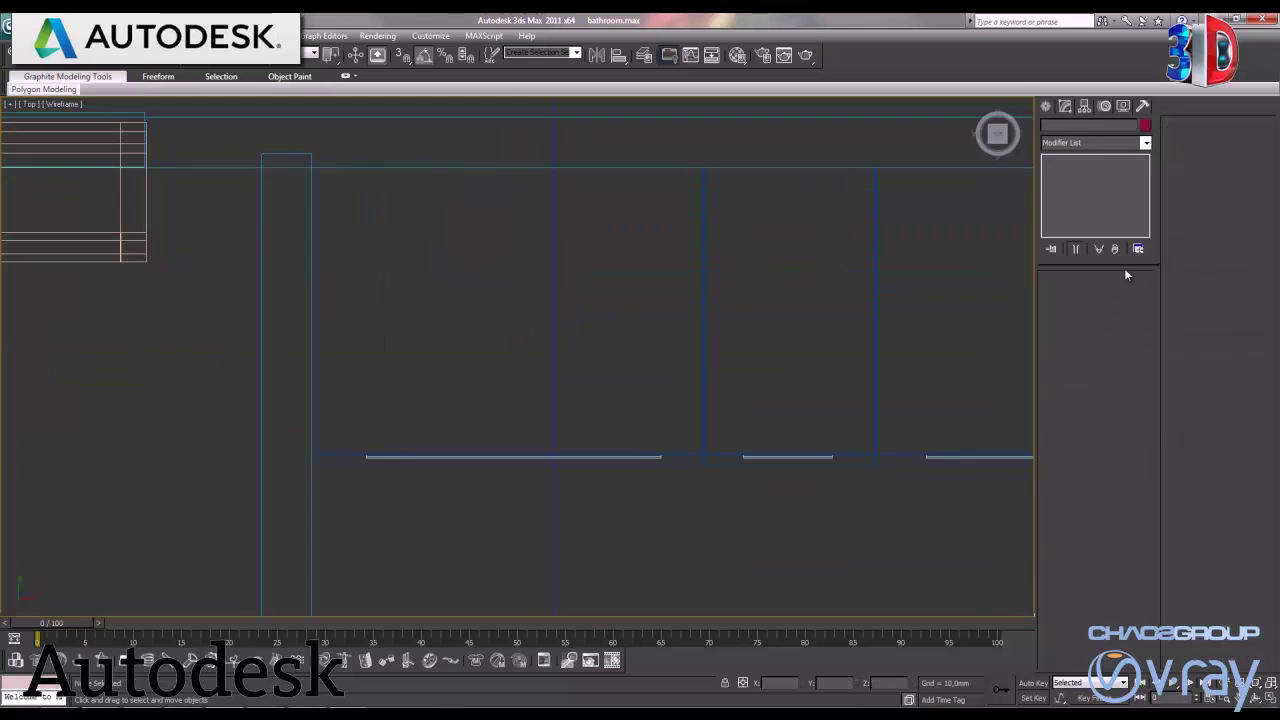
pyautogui.click(1047, 106)
pyautogui.click(1052, 129)
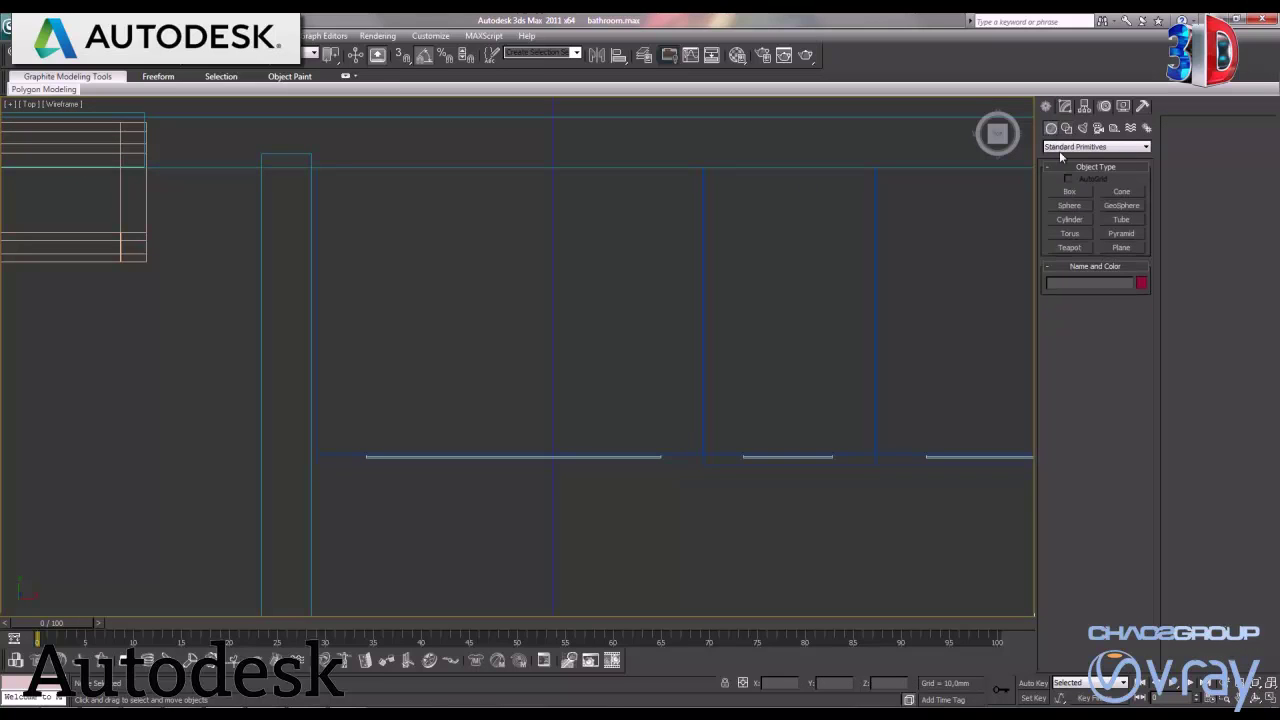
pyautogui.click(1068, 191)
pyautogui.scroll(-1, 740, 337)
pyautogui.scroll(-1, 740, 337)
pyautogui.scroll(-1, 752, 338)
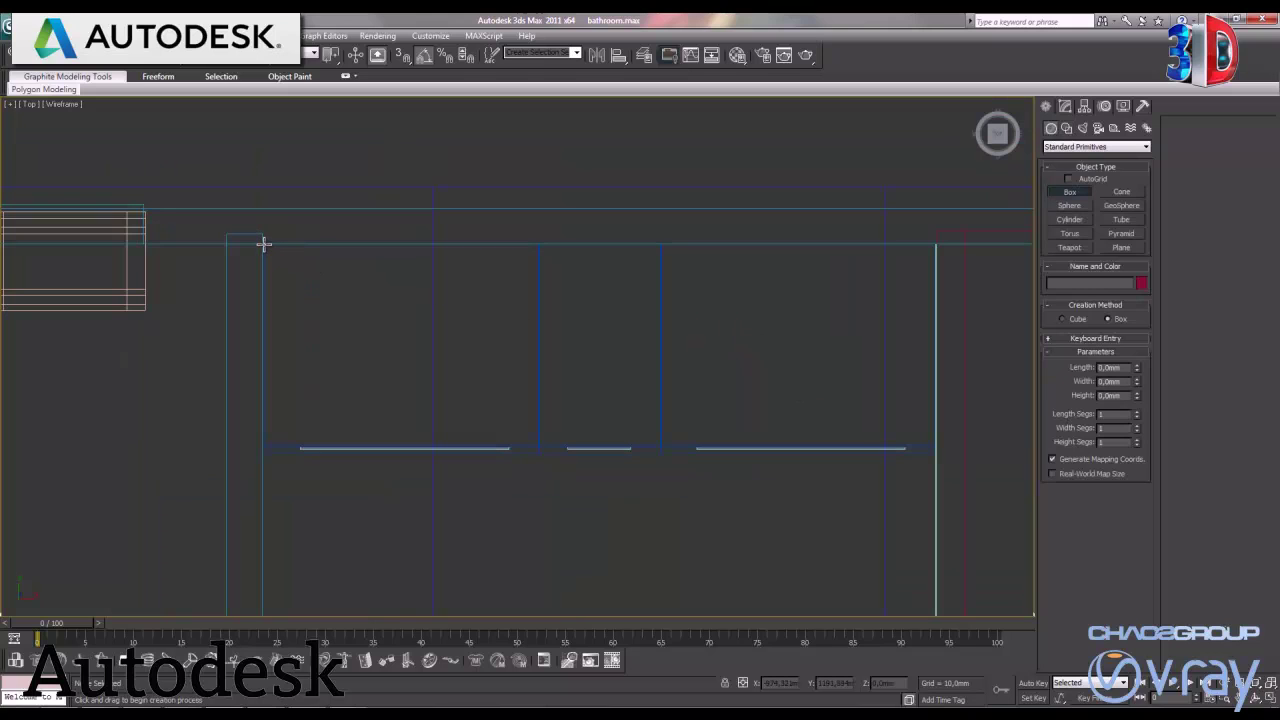
pyautogui.moveTo(469, 343); pyautogui.dragTo(933, 454)
pyautogui.click(934, 444)
pyautogui.rightClick(934, 444)
pyautogui.hotkey('alt', 'w')
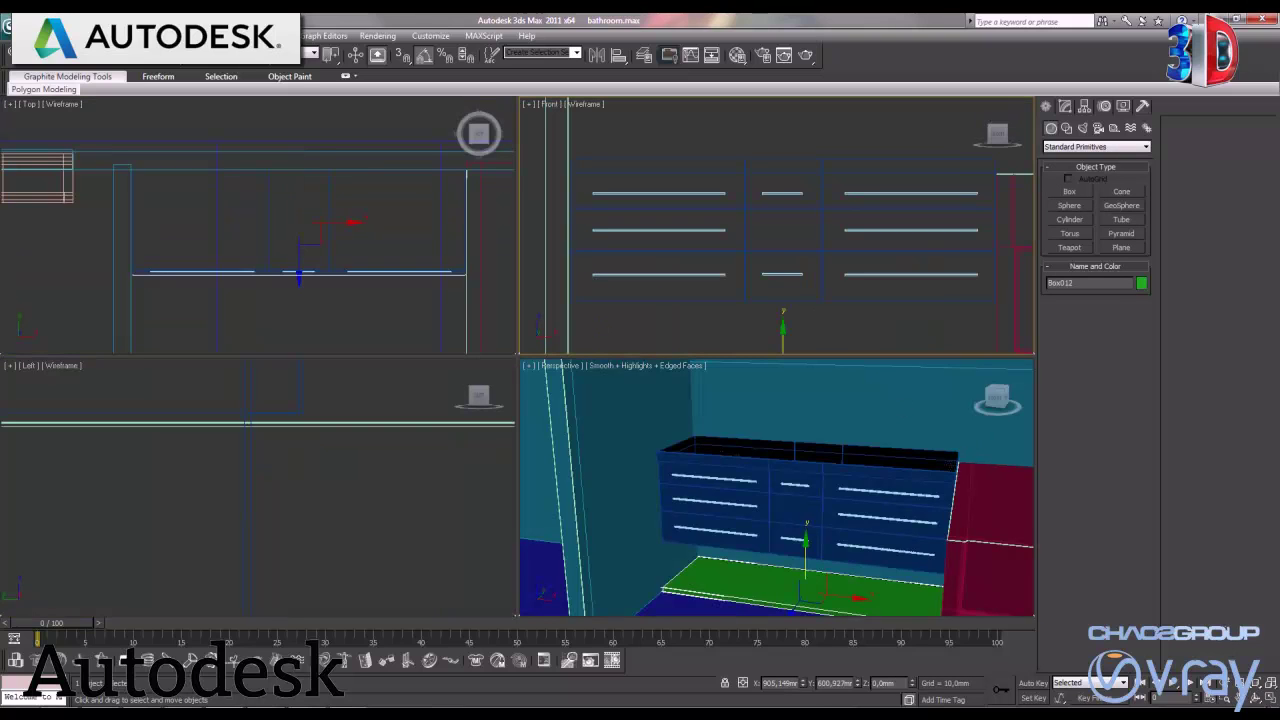
# Lift the box onto the cabinet top in Front view and set its height to 110
pyautogui.hotkey('alt', 'w')
pyautogui.moveTo(529, 610); pyautogui.dragTo(577, 162)
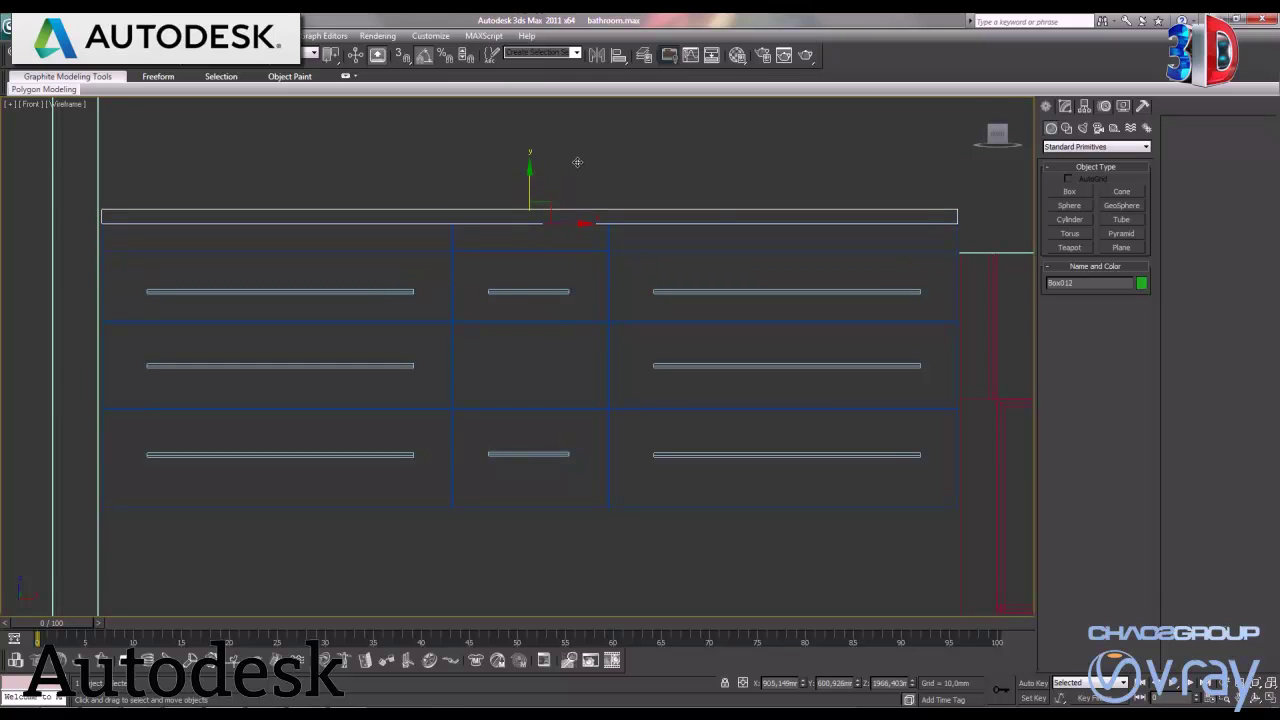
pyautogui.click(1065, 107)
pyautogui.doubleClick(1111, 323)
pyautogui.write('70')
pyautogui.press('Return')
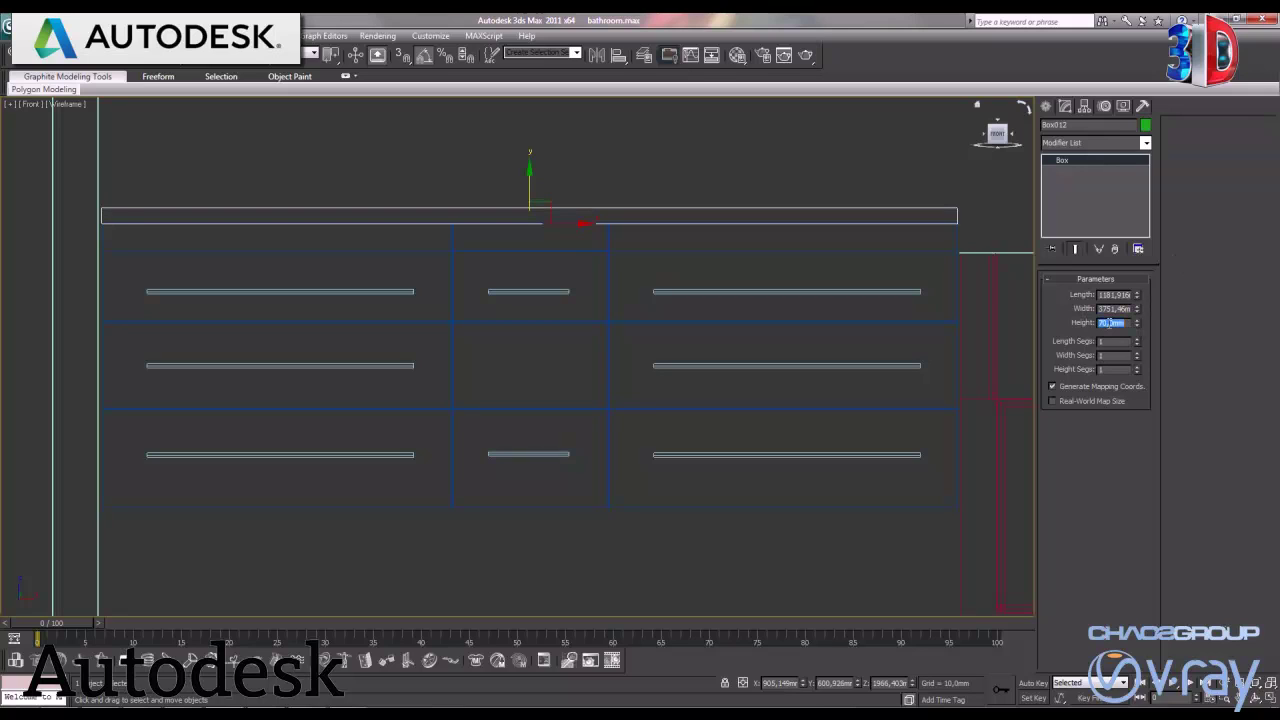
pyautogui.write('80')
pyautogui.press('Return')
pyautogui.write('110')
pyautogui.press('Return')
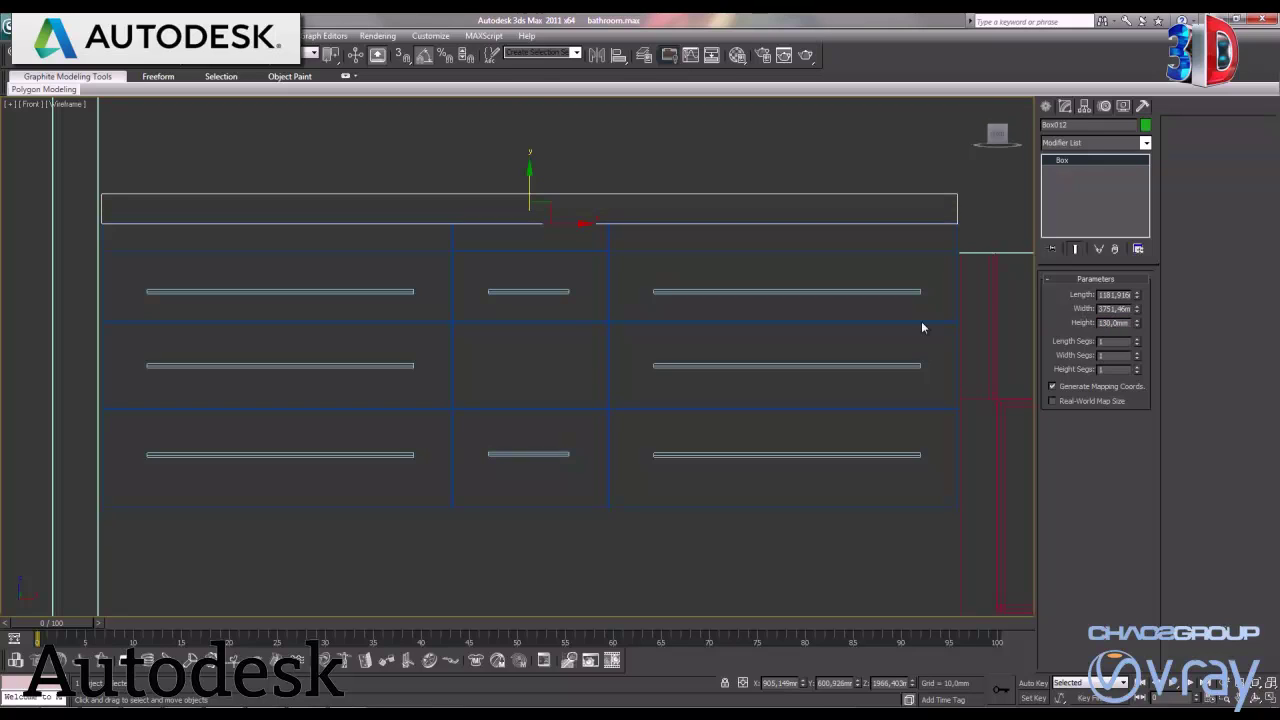
pyautogui.click(1268, 696)
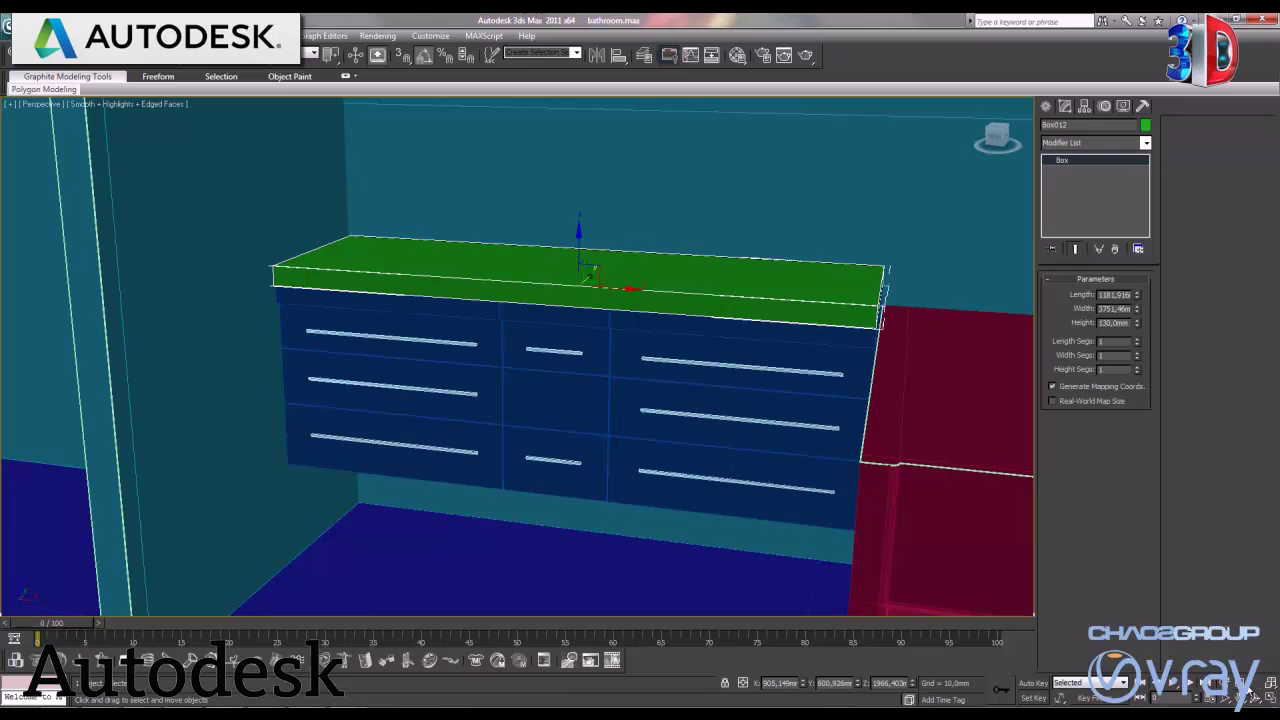
# Orbit the Perspective view and convert countertop Box012 to Editable Poly
pyautogui.click(1268, 696)
pyautogui.keyDown('alt'); pyautogui.moveTo(723, 370); pyautogui.dragTo(701, 383, button='middle'); pyautogui.keyUp('alt')
pyautogui.scroll(1, 660, 389)
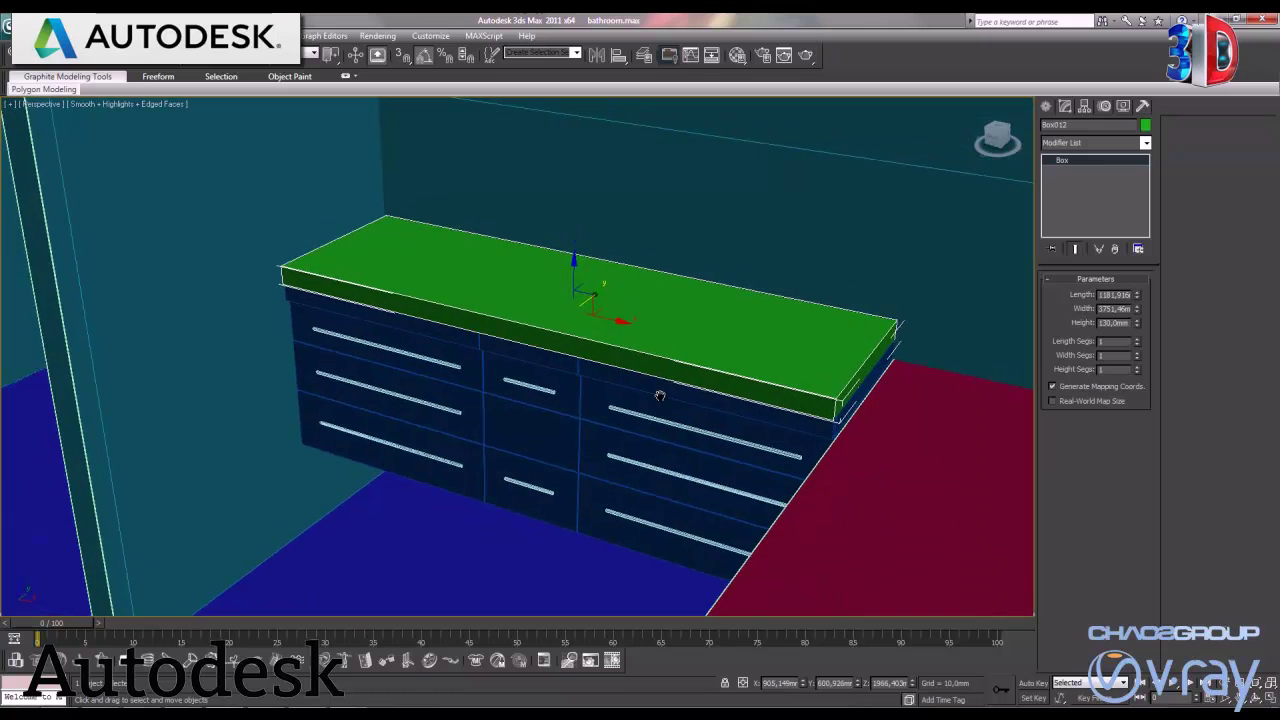
pyautogui.scroll(2, 660, 391)
pyautogui.keyDown('alt'); pyautogui.moveTo(726, 424); pyautogui.dragTo(666, 434, button='middle'); pyautogui.keyUp('alt')
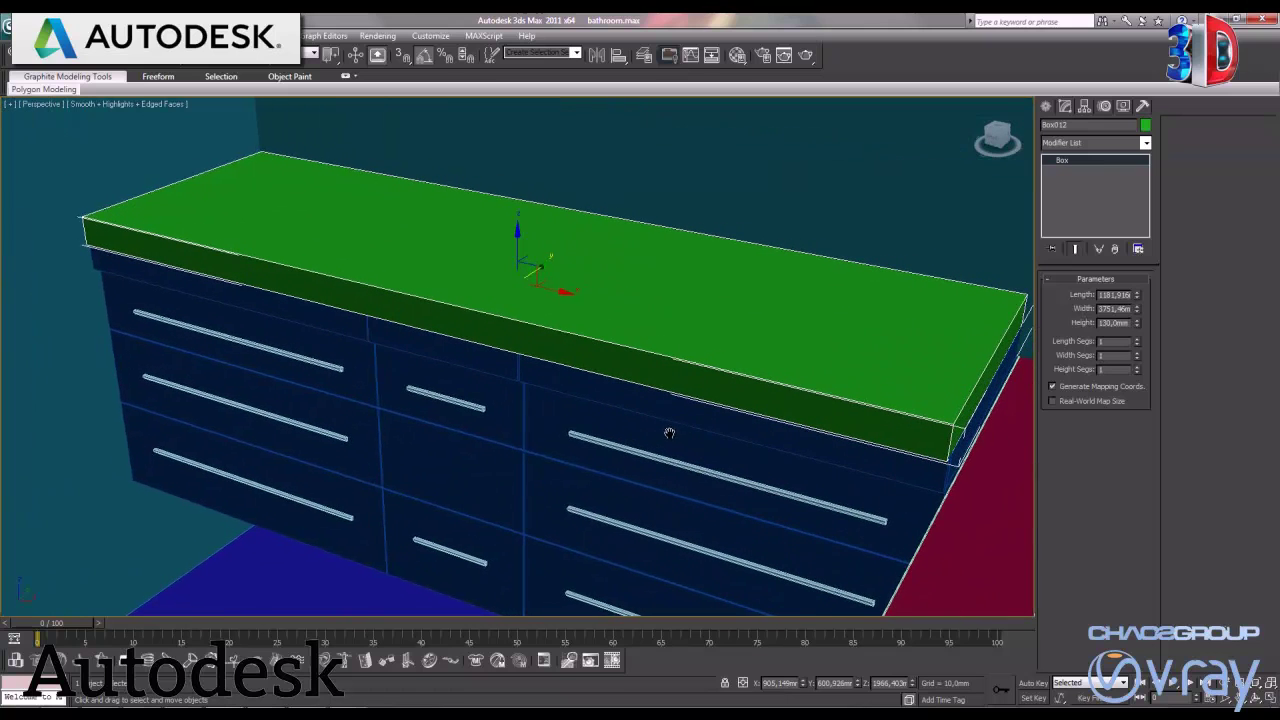
pyautogui.rightClick(561, 291)
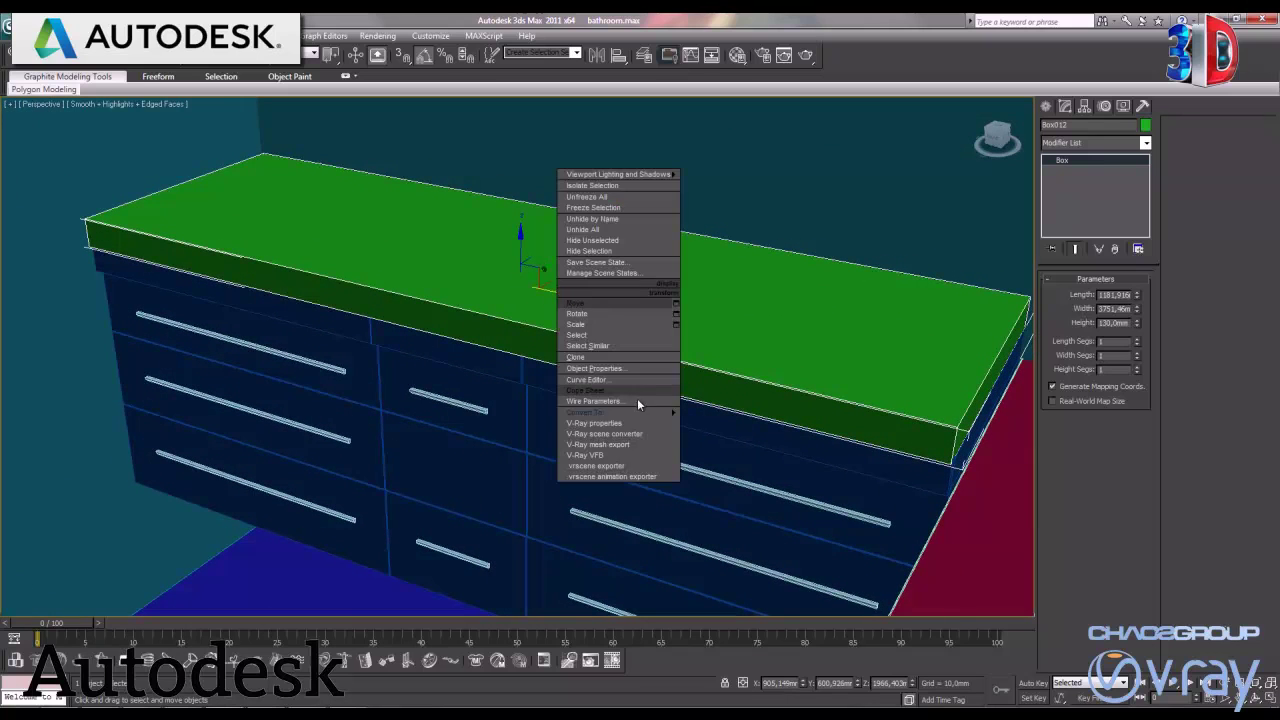
pyautogui.click(722, 422)
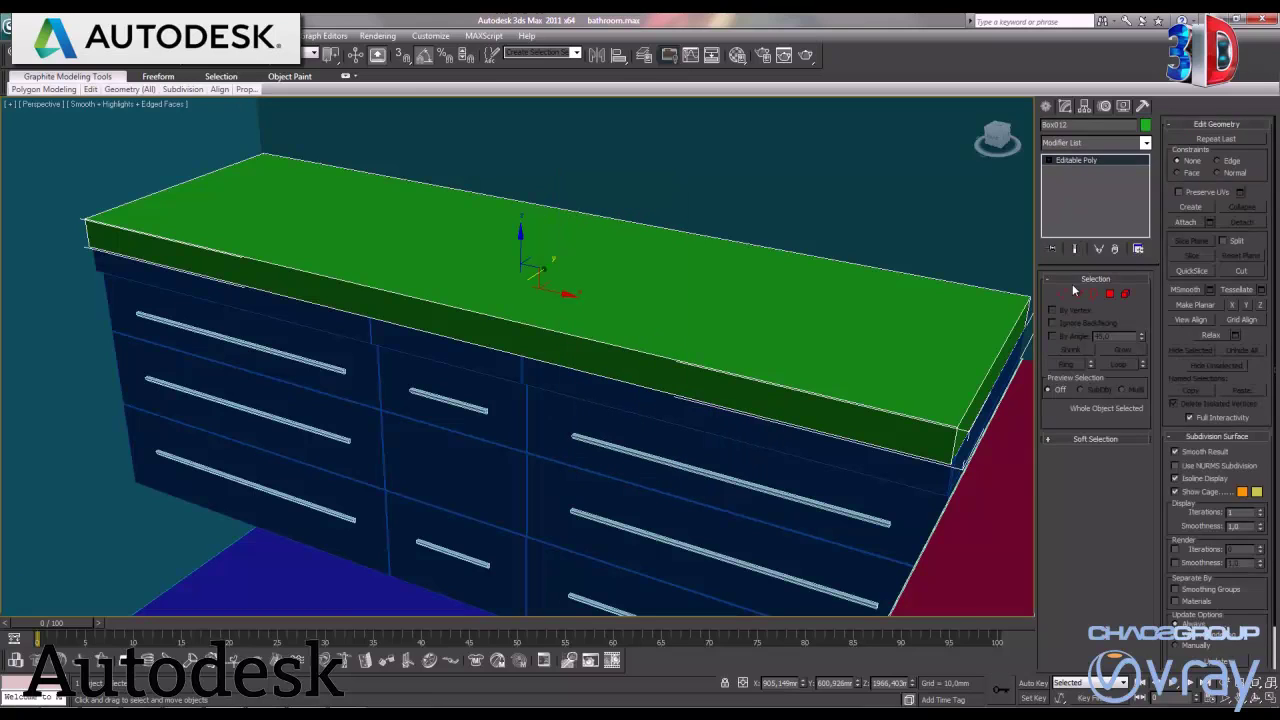
# Ring-select the countertop edges and Connect two widely spaced crosswise edges
pyautogui.click(1078, 293)
pyautogui.click(619, 382)
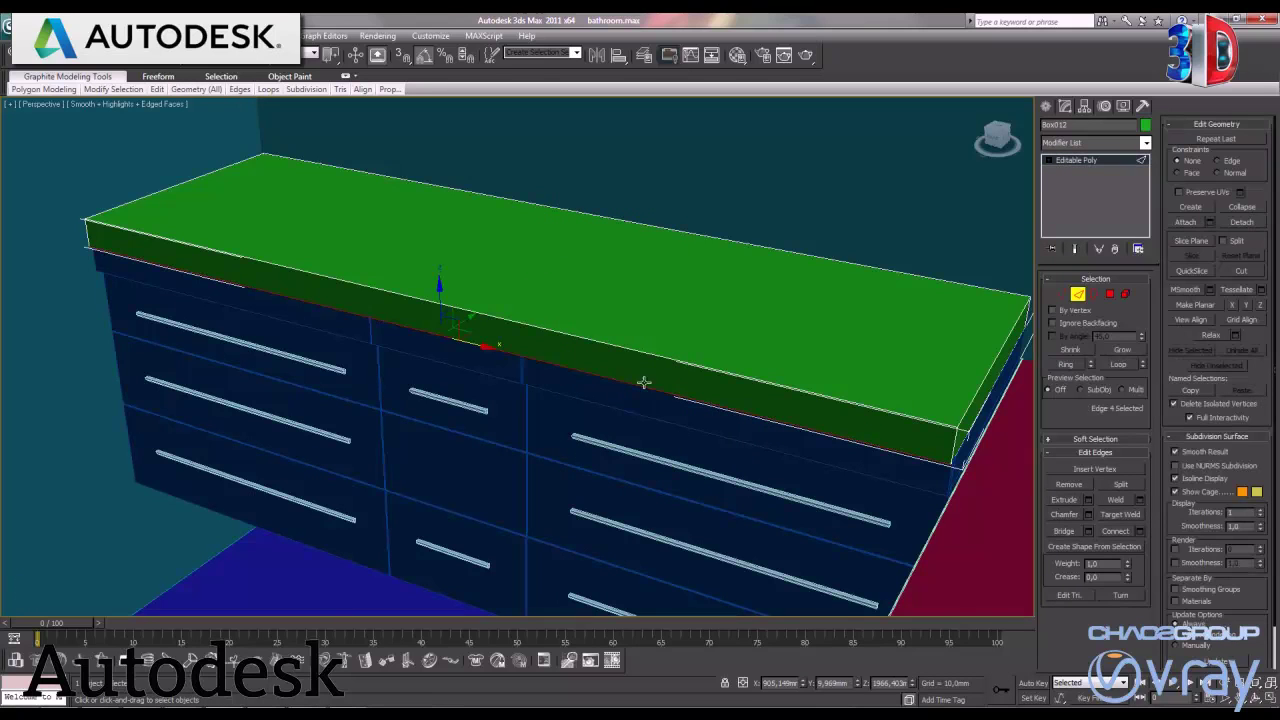
pyautogui.click(1076, 365)
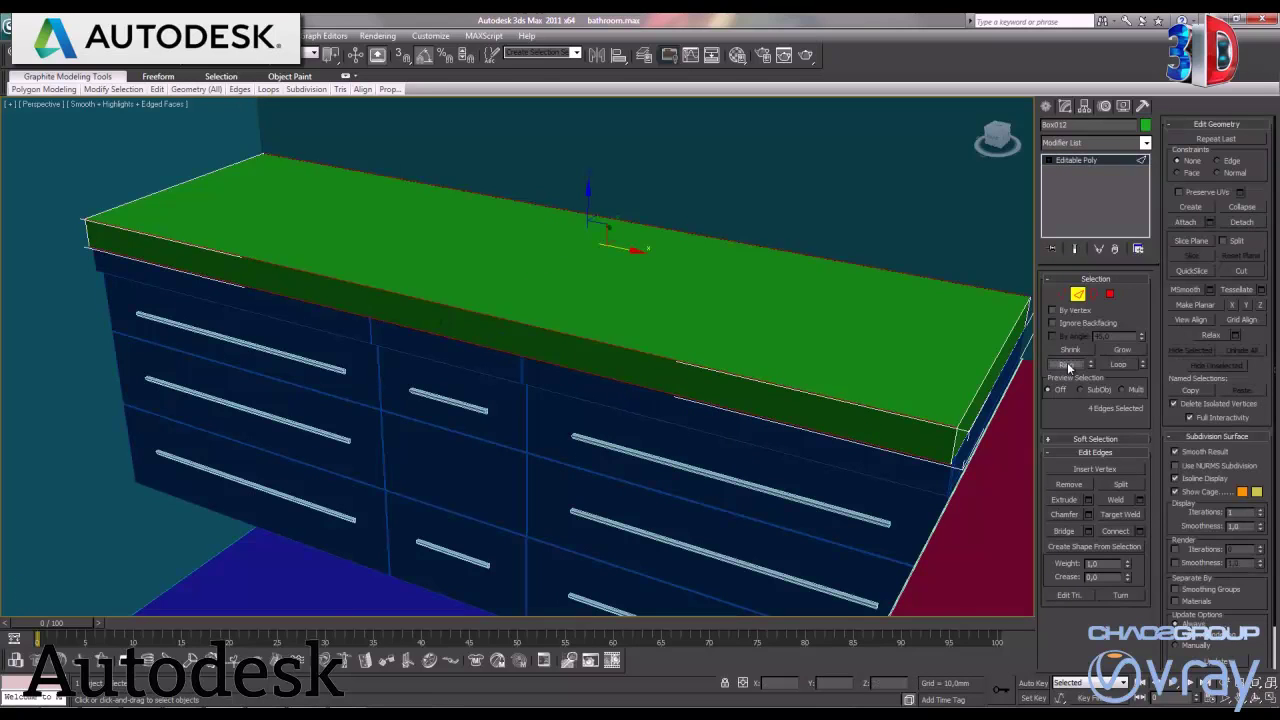
pyautogui.click(1139, 531)
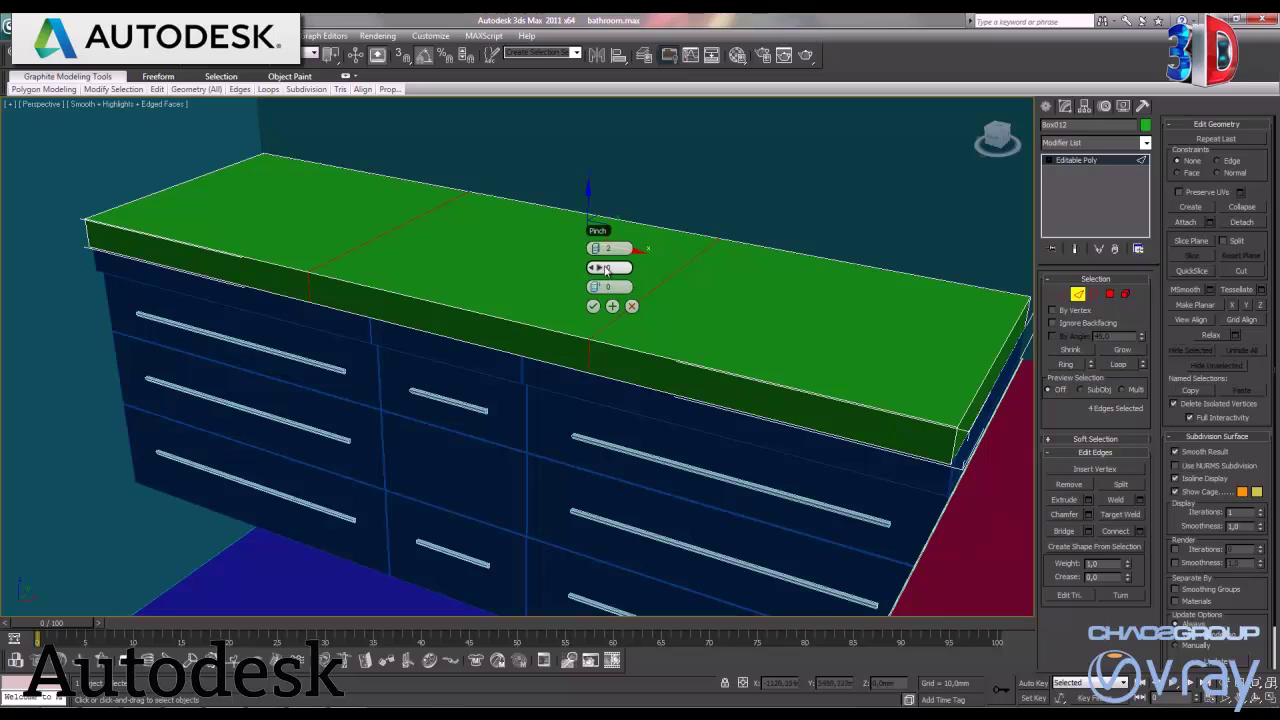
pyautogui.moveTo(599, 267); pyautogui.dragTo(646, 277)
pyautogui.moveTo(854, 340); pyautogui.dragTo(849, 340)
pyautogui.click(594, 307)
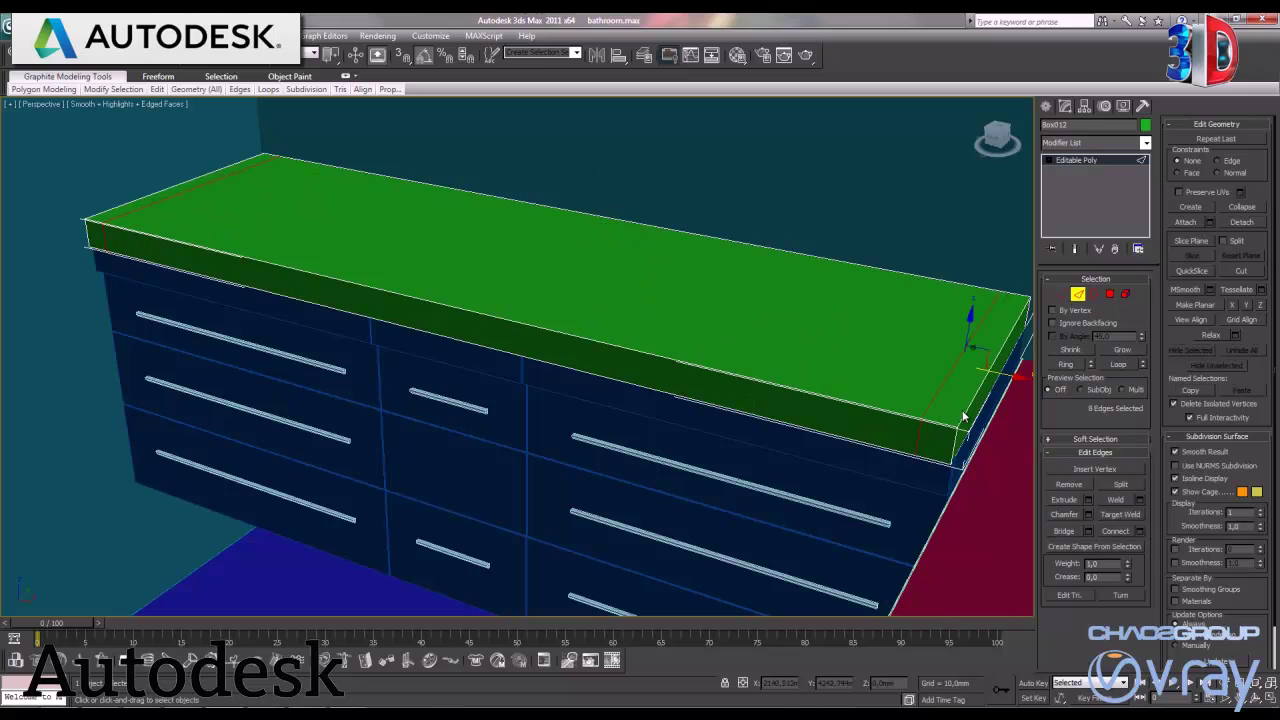
# Connect the lengthwise edge ring from the countertop's right end to add top edges
pyautogui.click(965, 410)
pyautogui.click(1070, 364)
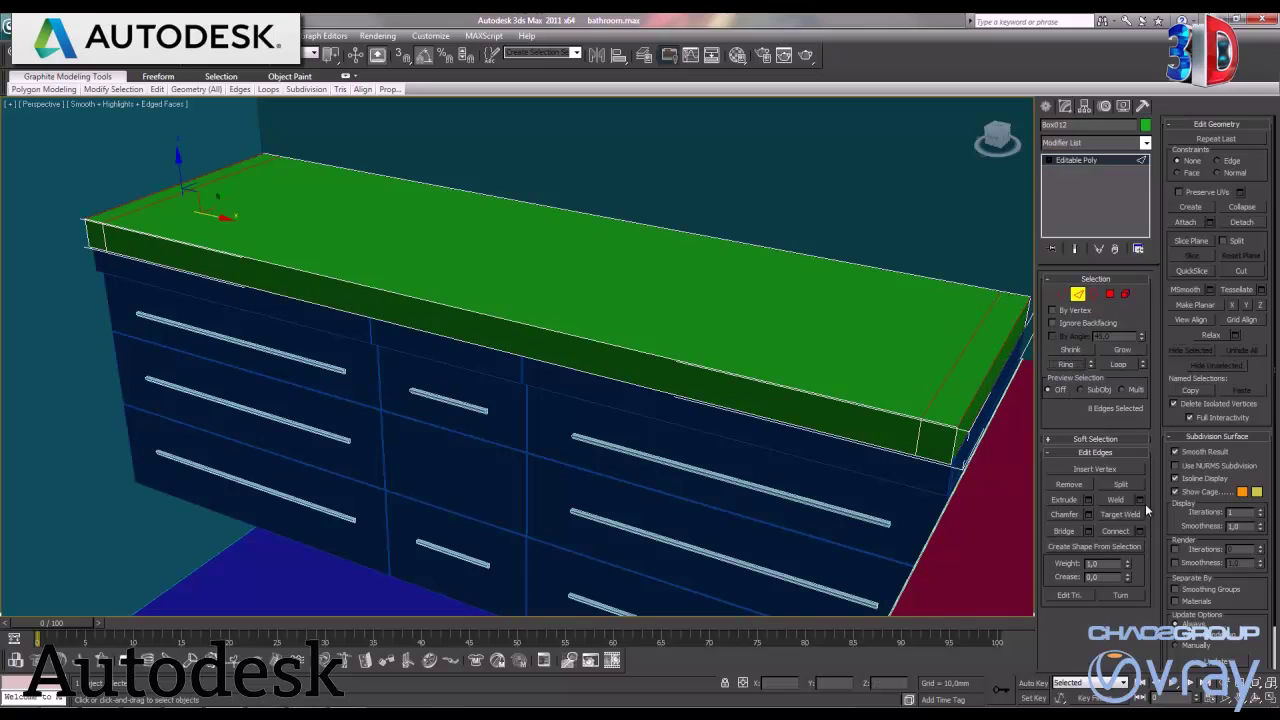
pyautogui.click(1140, 530)
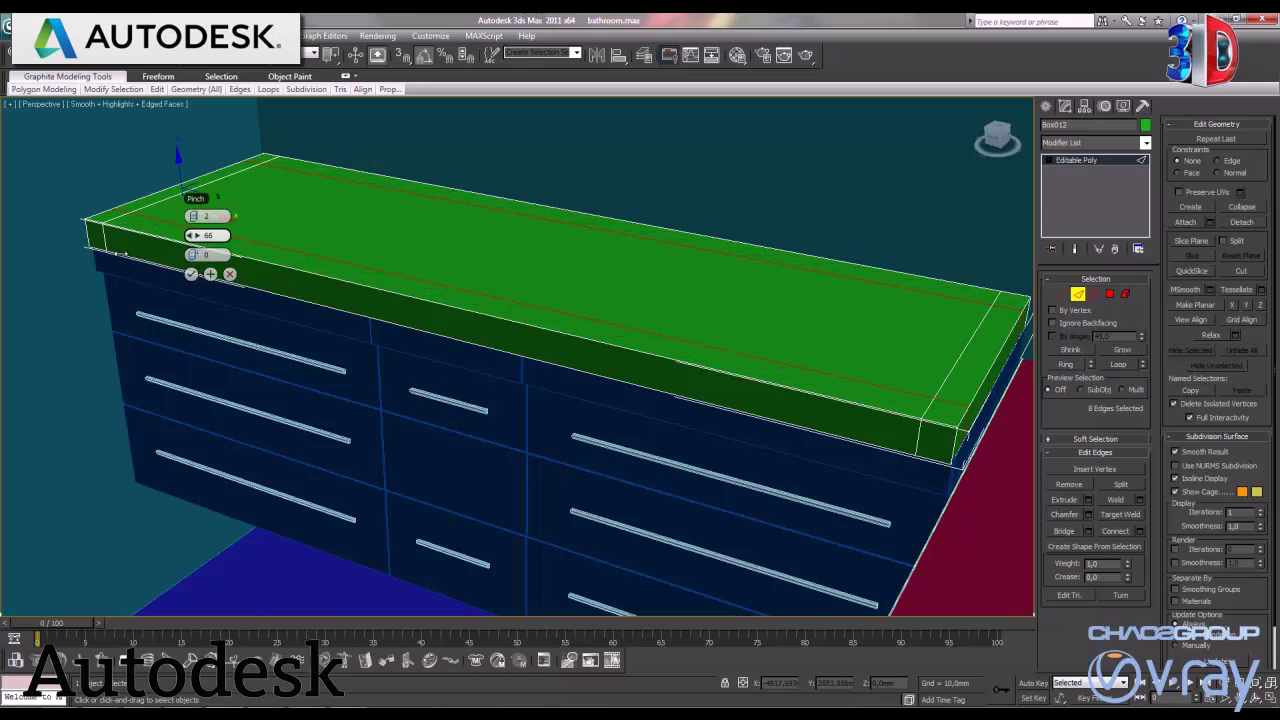
pyautogui.click(191, 273)
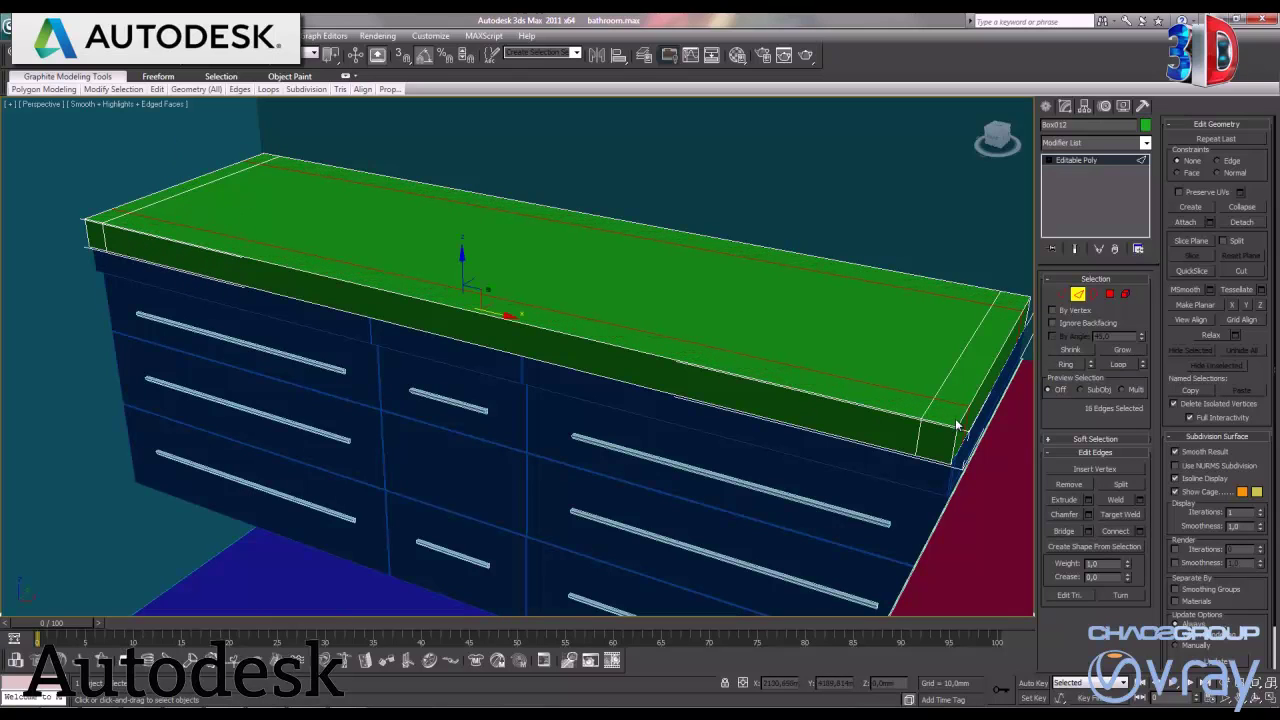
# Connect another edge ring across the top, pinched and slid to frame the two sinks
pyautogui.click(630, 352)
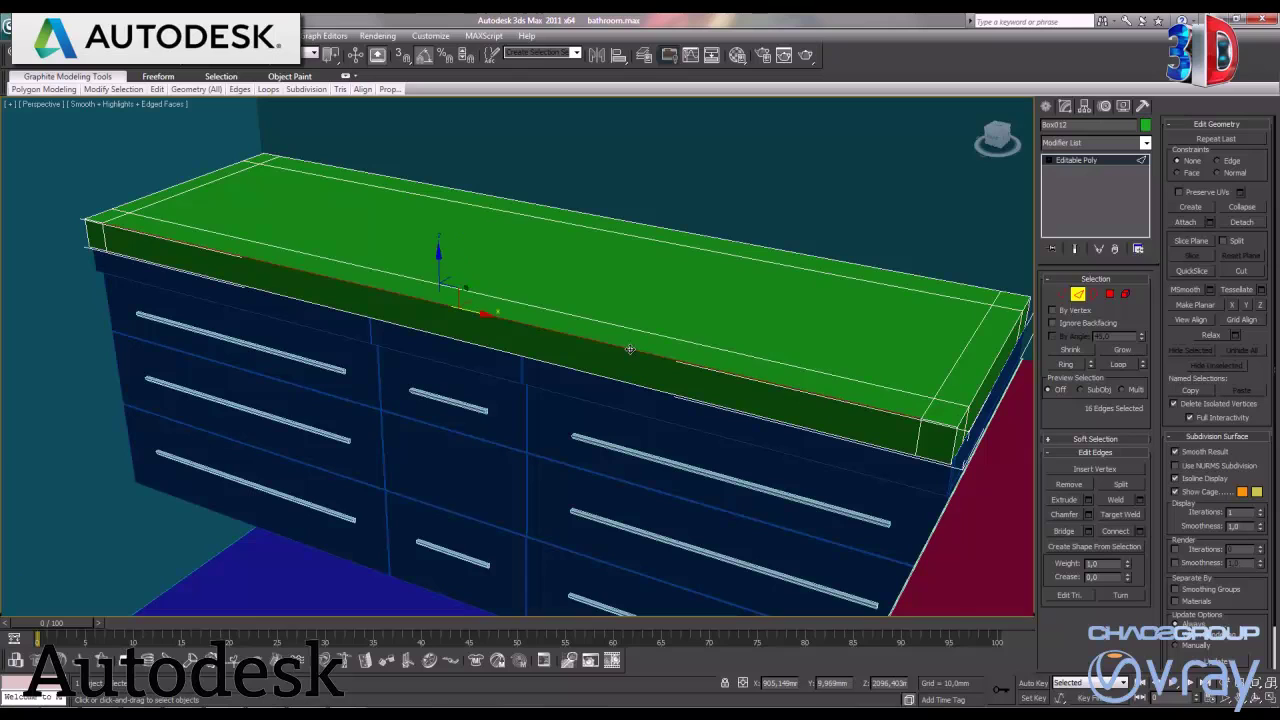
pyautogui.click(1066, 365)
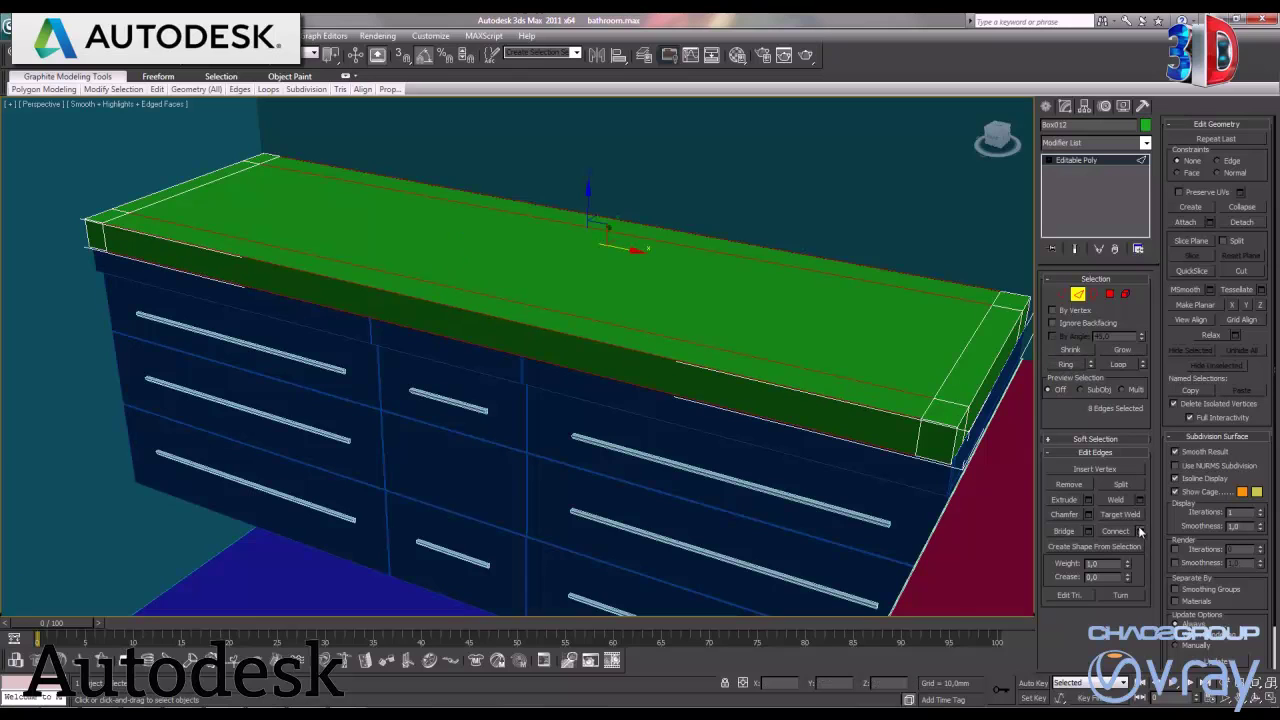
pyautogui.click(1139, 531)
pyautogui.moveTo(596, 267); pyautogui.dragTo(543, 274)
pyautogui.moveTo(427, 282); pyautogui.dragTo(312, 285)
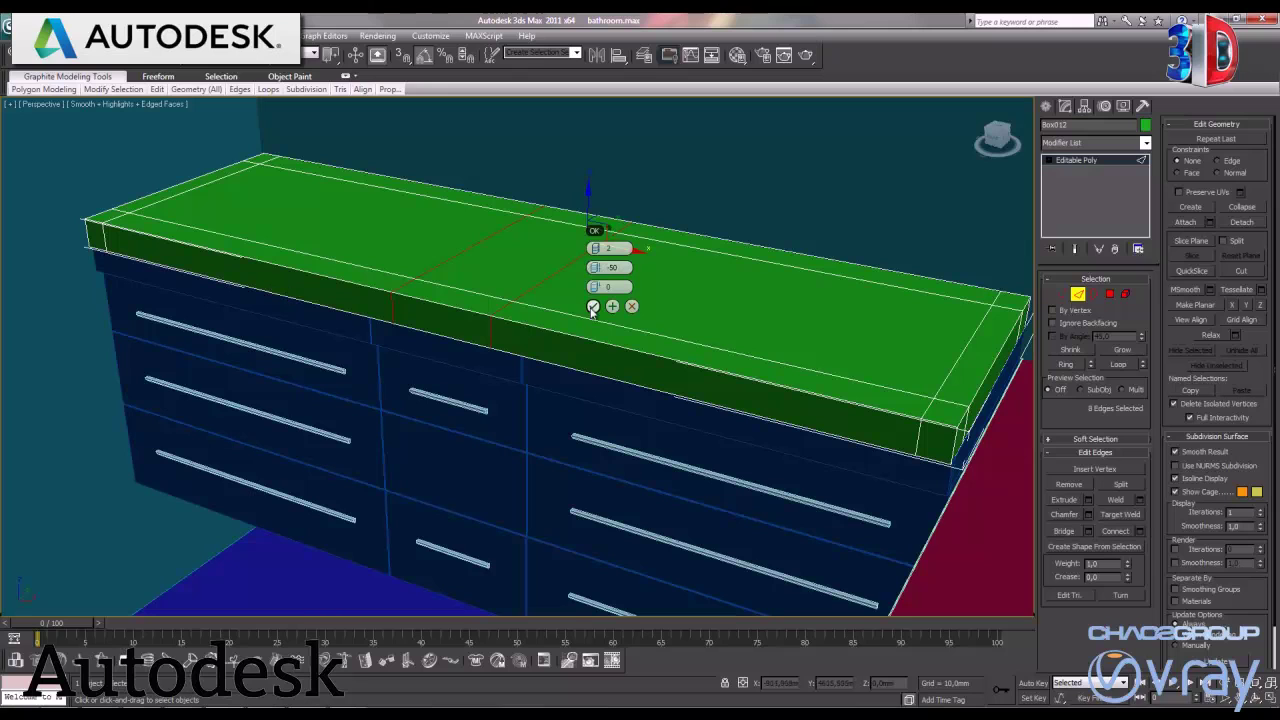
pyautogui.click(593, 306)
pyautogui.moveTo(598, 239); pyautogui.dragTo(597, 251, button='middle')
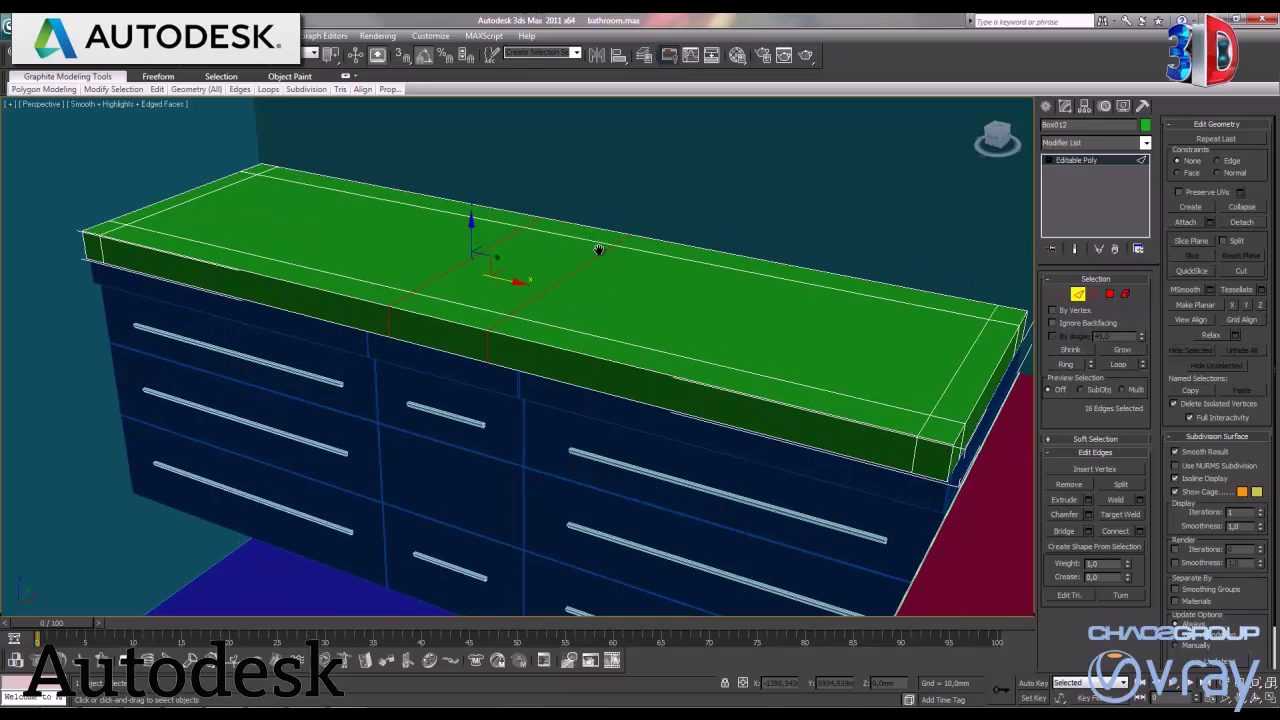
pyautogui.click(1110, 294)
# Extrude both inner top polygons downward about 150 mm into sink recesses
pyautogui.press('4')
pyautogui.click(753, 337)
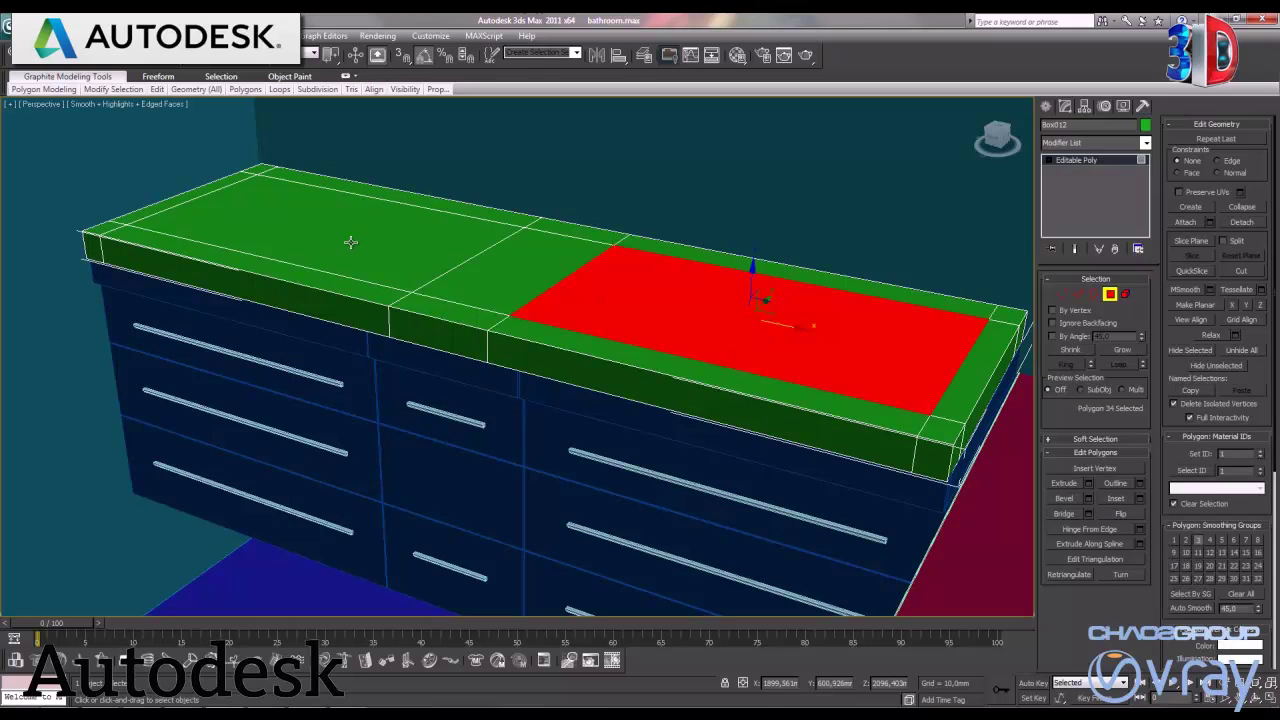
pyautogui.keyDown('ctrl'); pyautogui.click(350, 240); pyautogui.keyUp('ctrl')
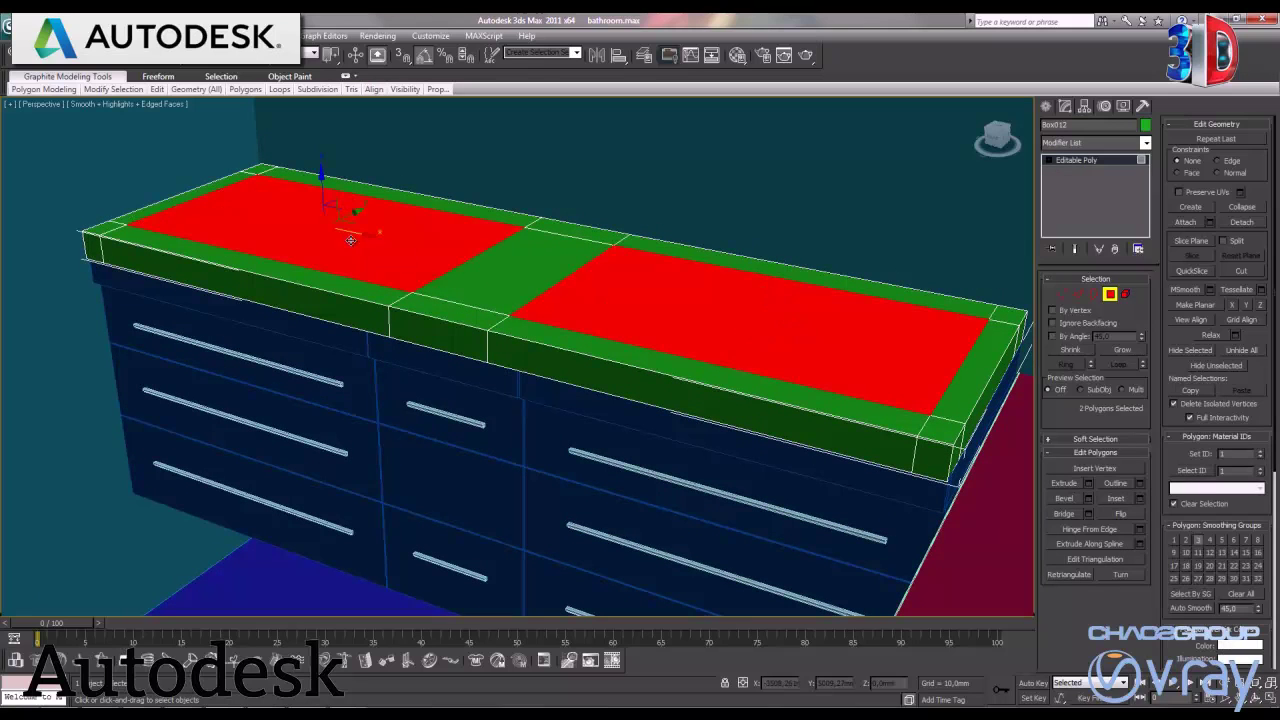
pyautogui.click(1088, 483)
pyautogui.moveTo(336, 252)
pyautogui.mouseDown()
pyautogui.moveTo(336, 290)
pyautogui.moveTo(647, 236)
pyautogui.mouseUp()
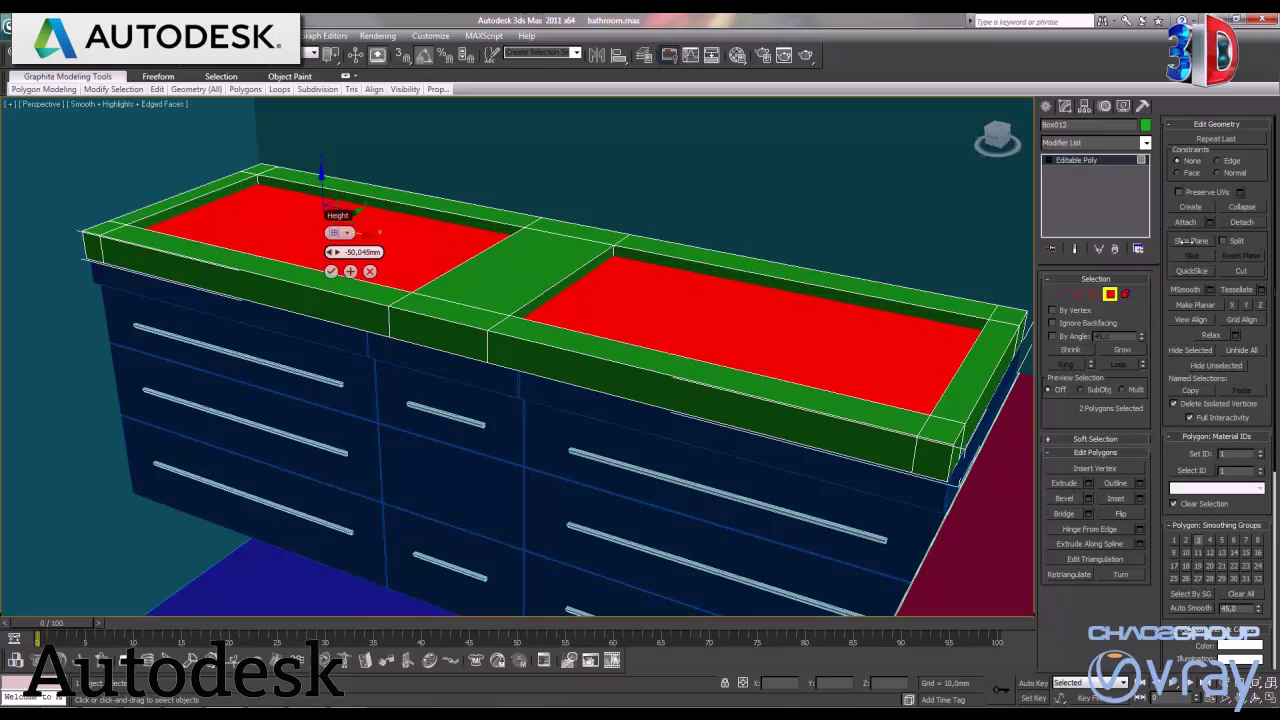
pyautogui.moveTo(647, 236)
pyautogui.mouseDown()
pyautogui.moveTo(616, 236)
pyautogui.moveTo(650, 236)
pyautogui.mouseUp()
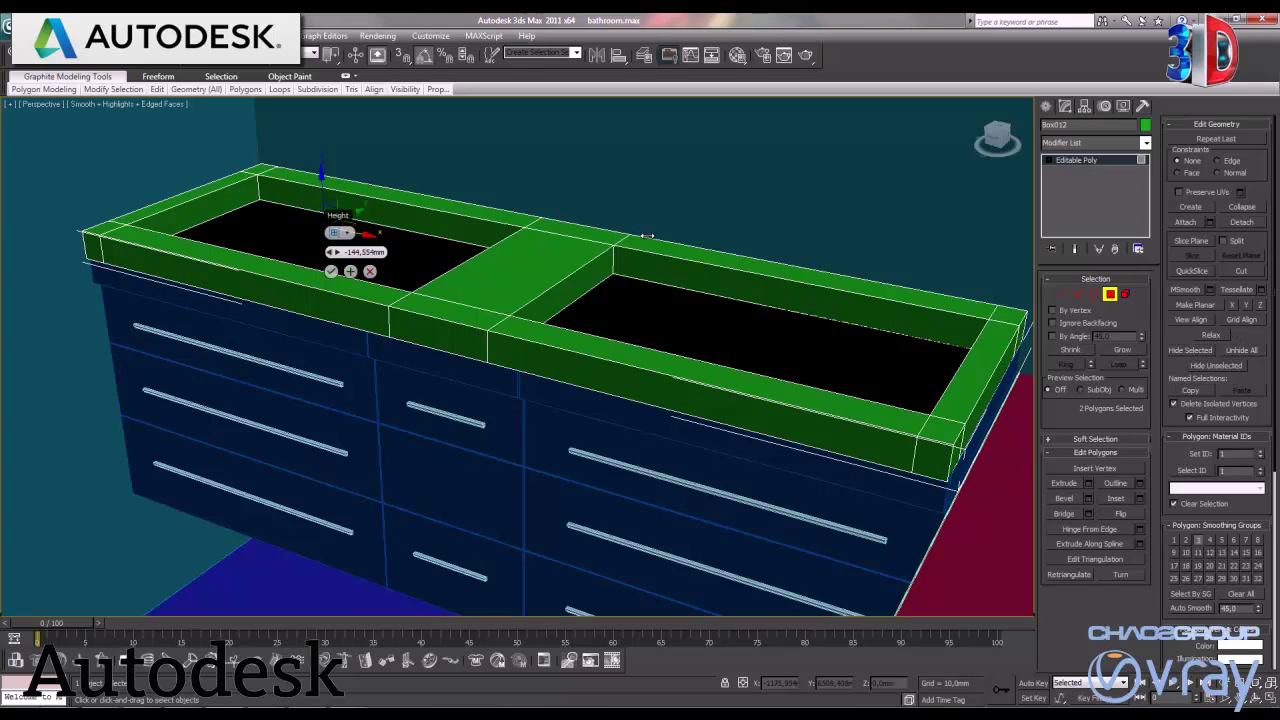
pyautogui.click(331, 271)
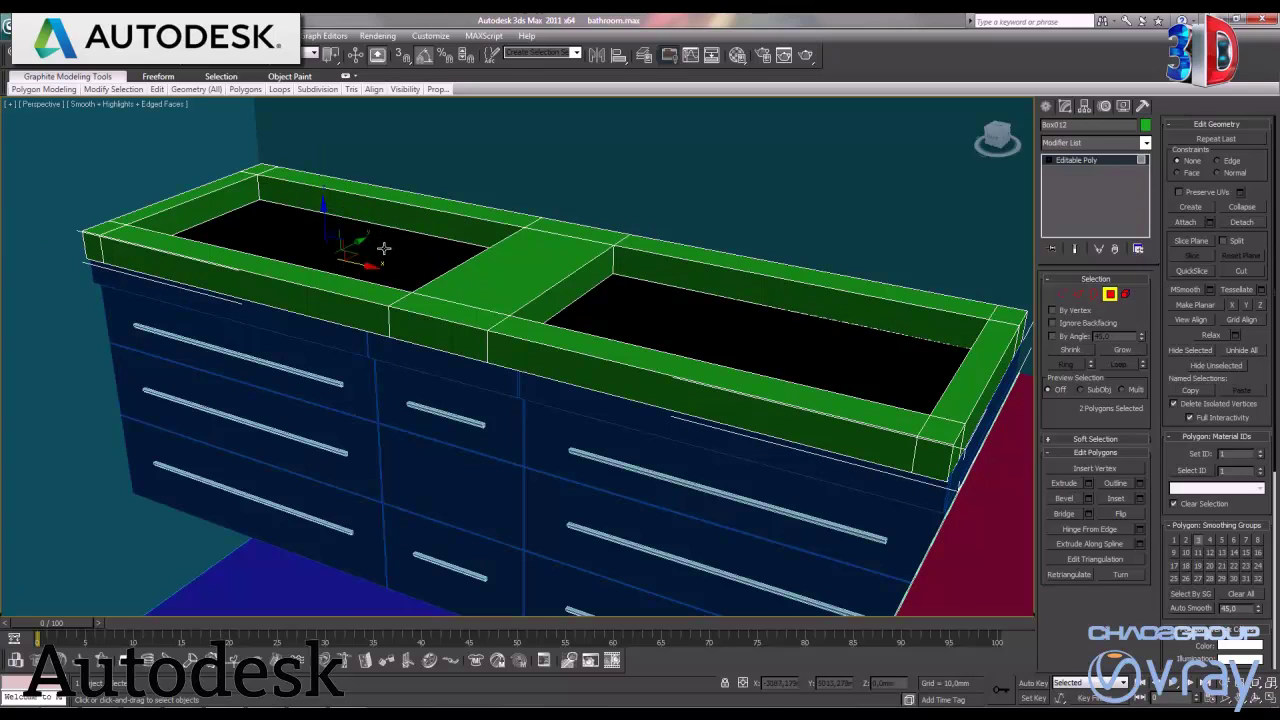
pyautogui.write('2')
# Clear the selection and select both basin floor polygons
pyautogui.hotkey('ctrl', 'd')
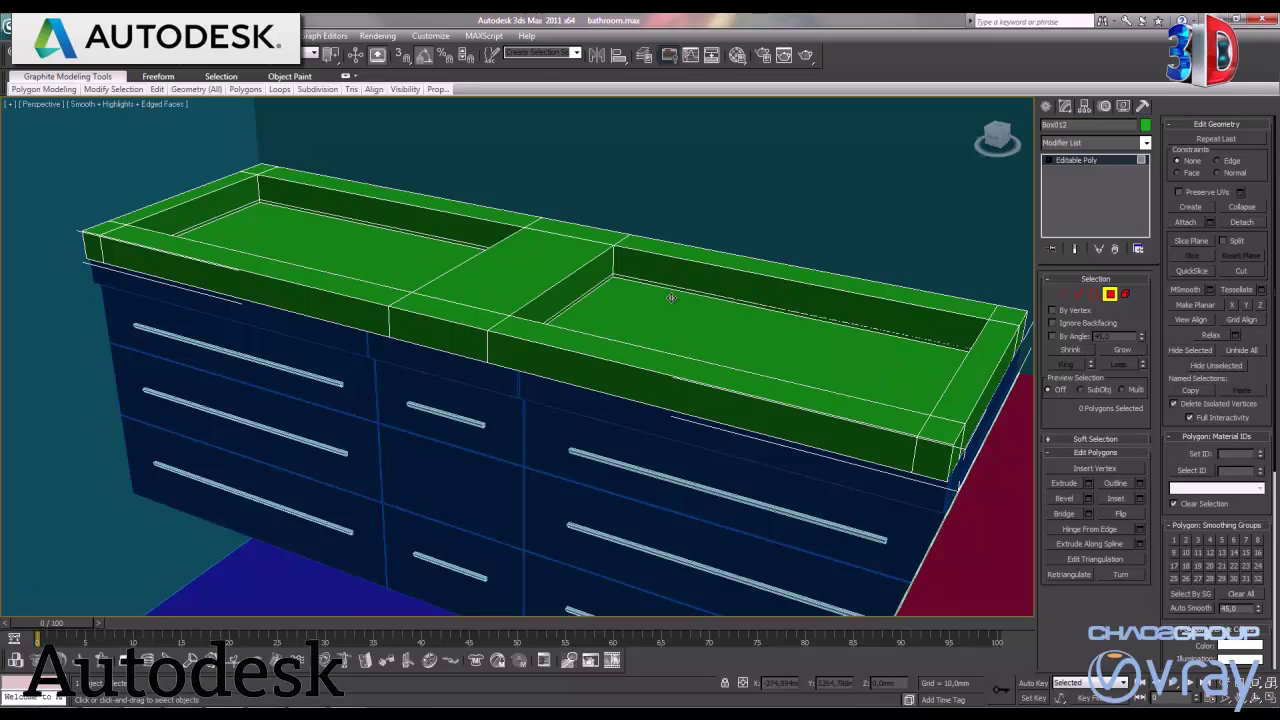
pyautogui.keyDown('alt'); pyautogui.moveTo(728, 290); pyautogui.dragTo(731, 297, button='middle'); pyautogui.keyUp('alt')
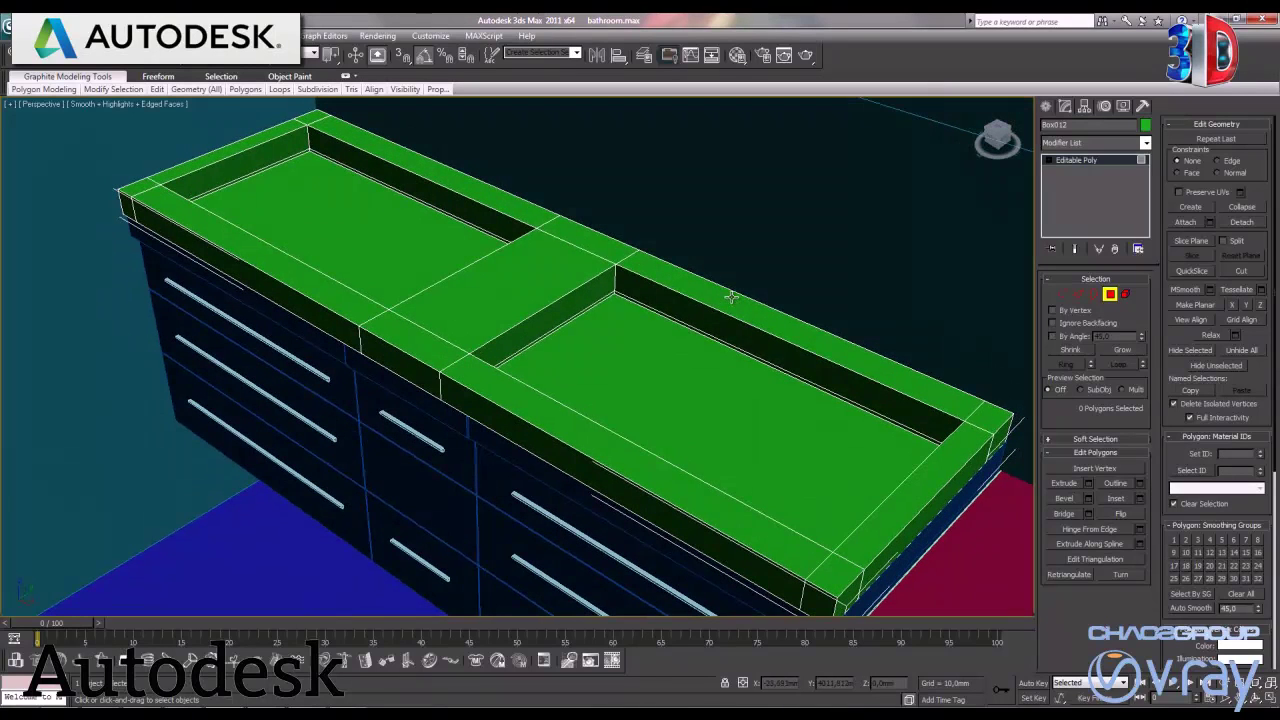
pyautogui.click(665, 384)
pyautogui.keyDown('ctrl'); pyautogui.click(417, 239); pyautogui.keyUp('ctrl')
# Lower both basin floors and scale them smaller in X and Y to taper the sink walls
pyautogui.moveTo(354, 207); pyautogui.dragTo(343, 226)
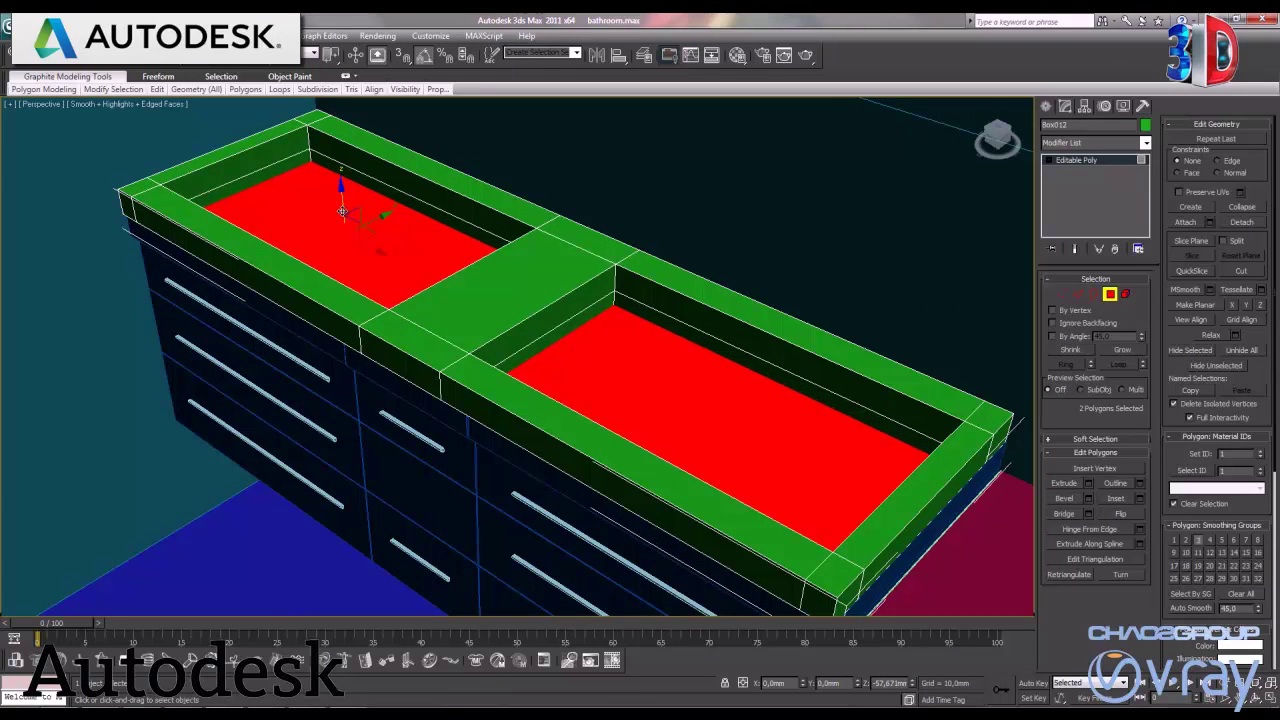
pyautogui.keyDown('alt'); pyautogui.moveTo(480, 285); pyautogui.dragTo(529, 294, button='middle'); pyautogui.keyUp('alt')
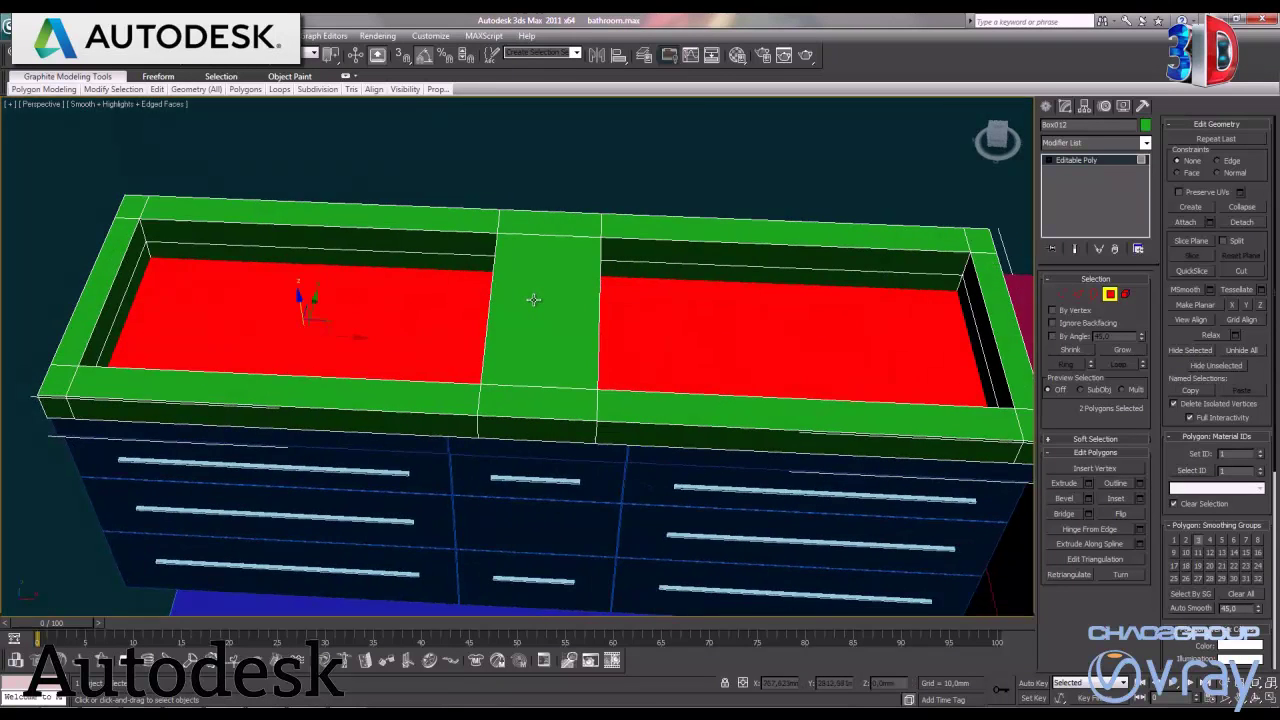
pyautogui.press('r')
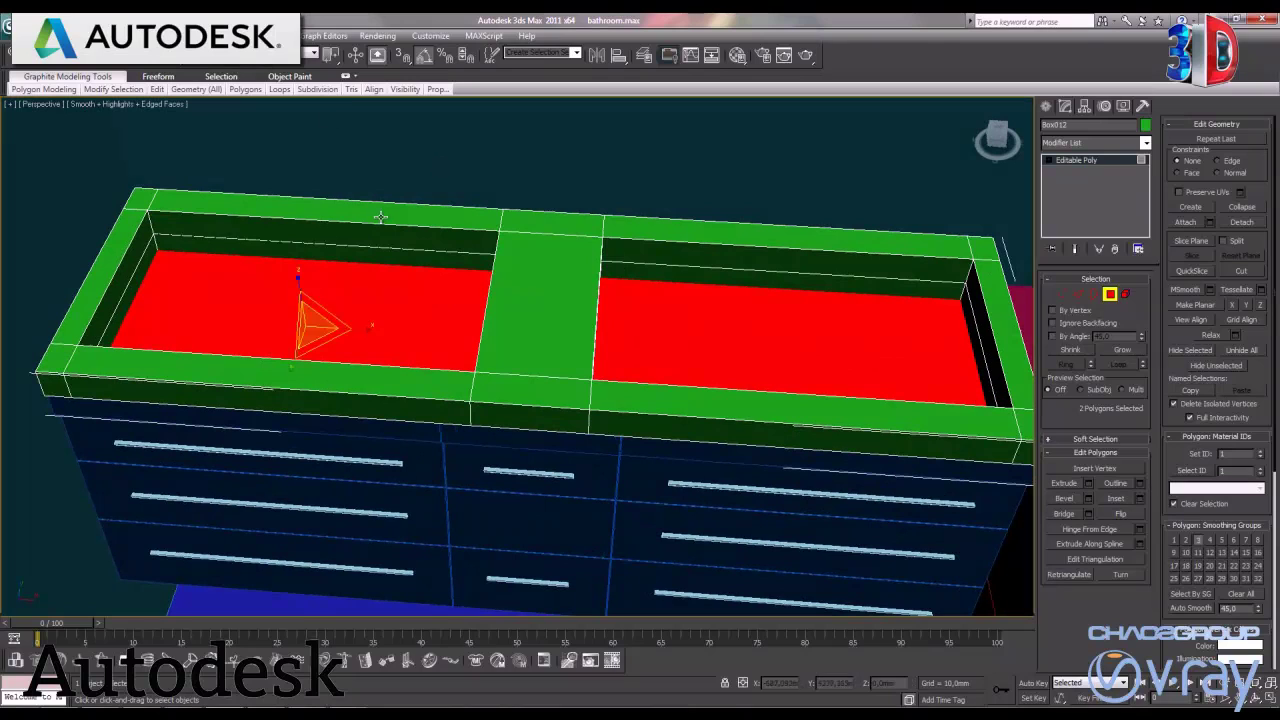
pyautogui.moveTo(369, 329); pyautogui.dragTo(351, 331)
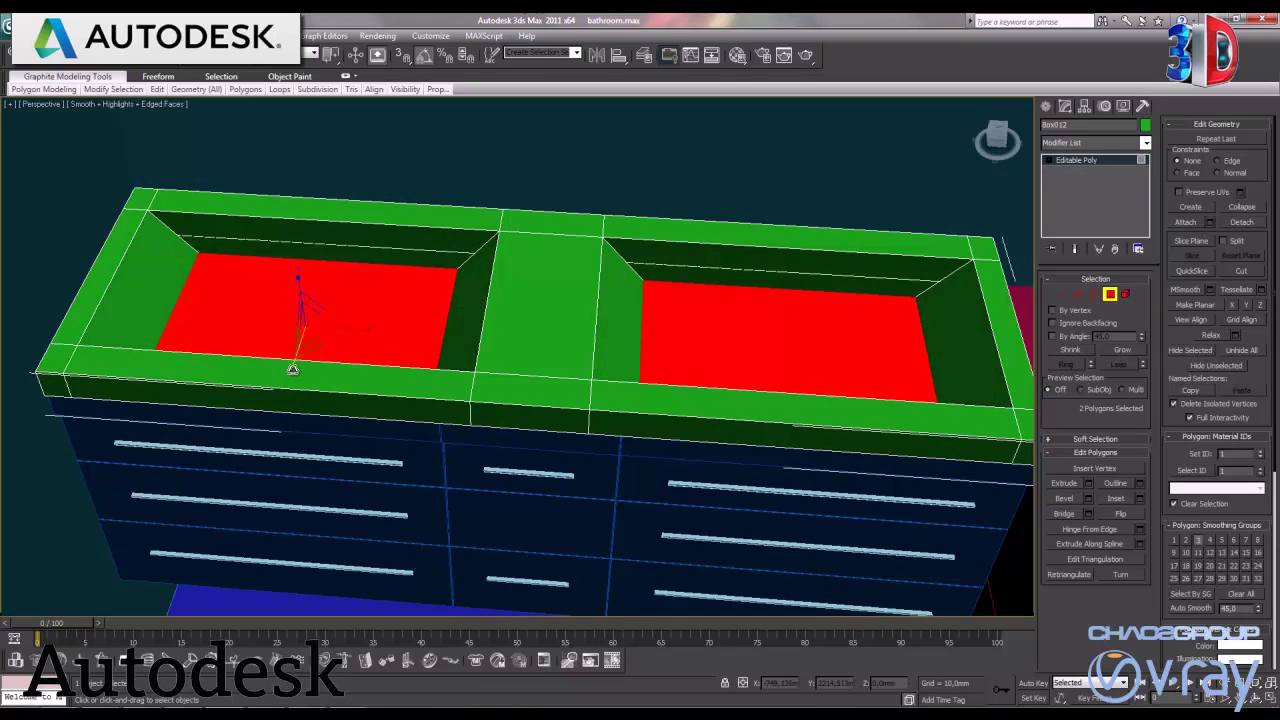
pyautogui.moveTo(292, 368); pyautogui.dragTo(293, 359)
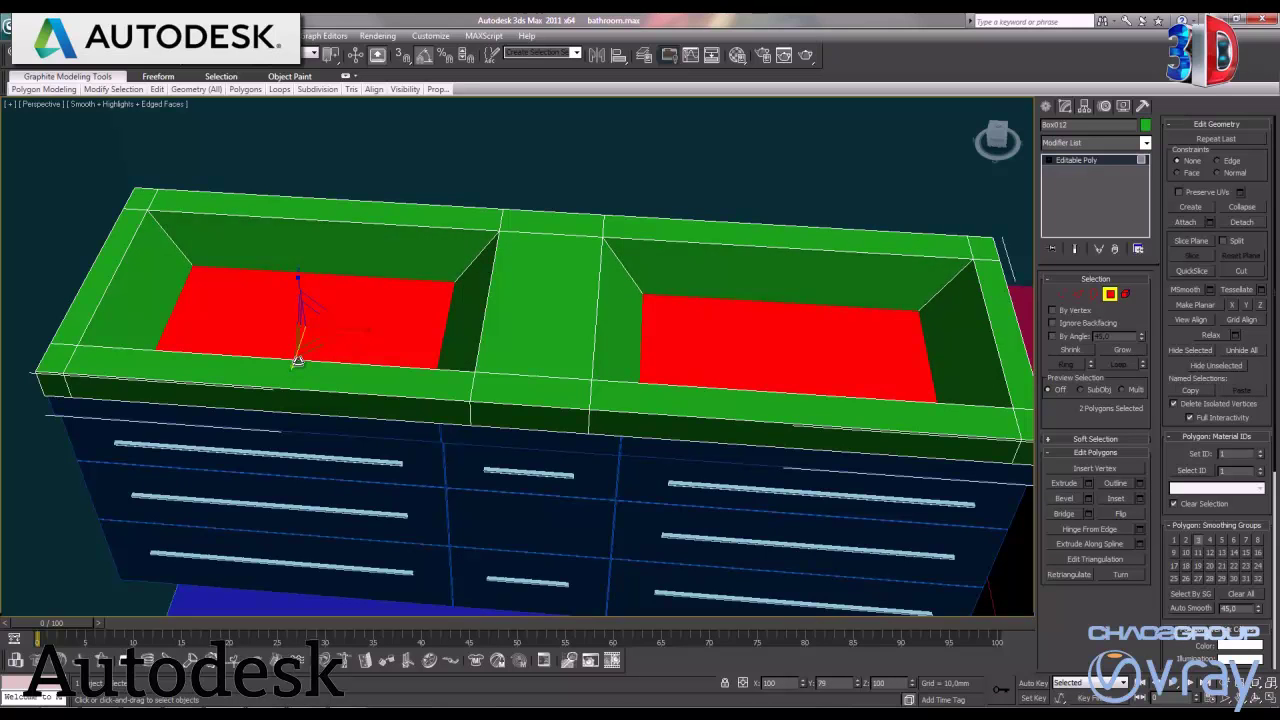
pyautogui.moveTo(530, 306)
pyautogui.keyDown('alt'); pyautogui.mouseDown(button='middle')
pyautogui.moveTo(446, 291)
pyautogui.moveTo(500, 288)
pyautogui.mouseUp(button='middle'); pyautogui.keyUp('alt')
pyautogui.press('w')
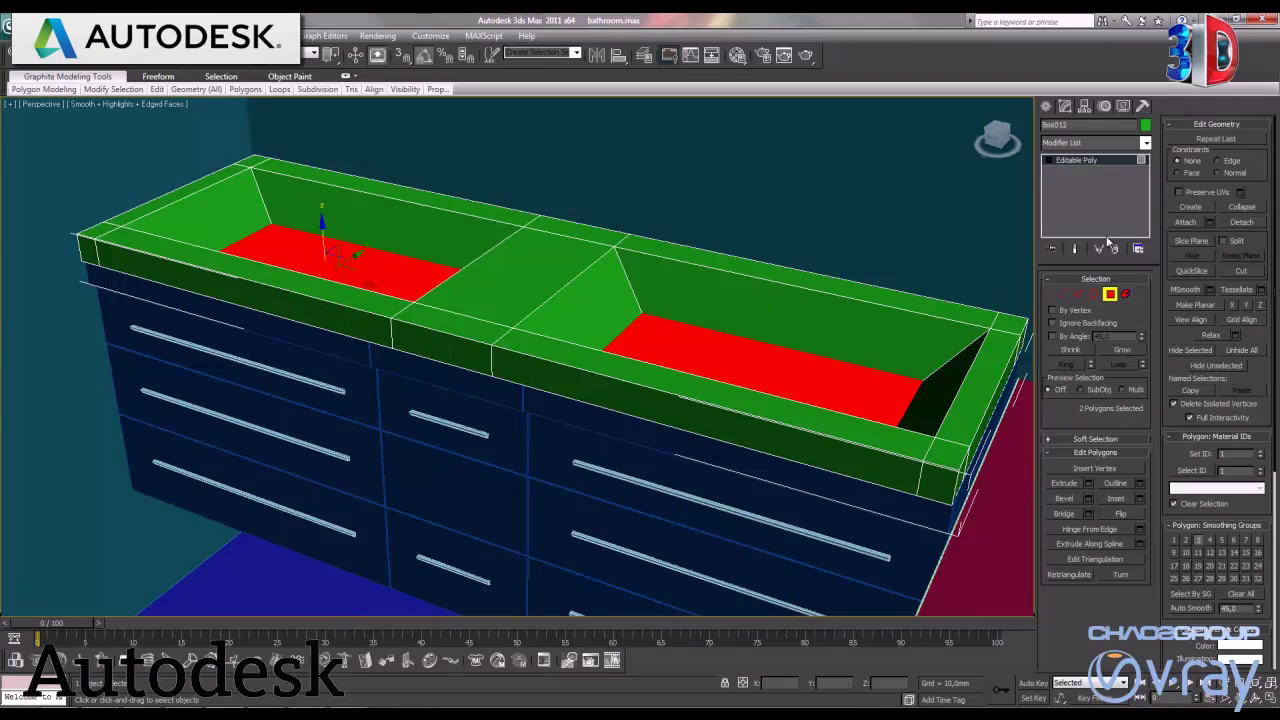
# Add three edge loops around the countertop's thickness using Ring and Connect with 3 segments
pyautogui.click(1110, 296)
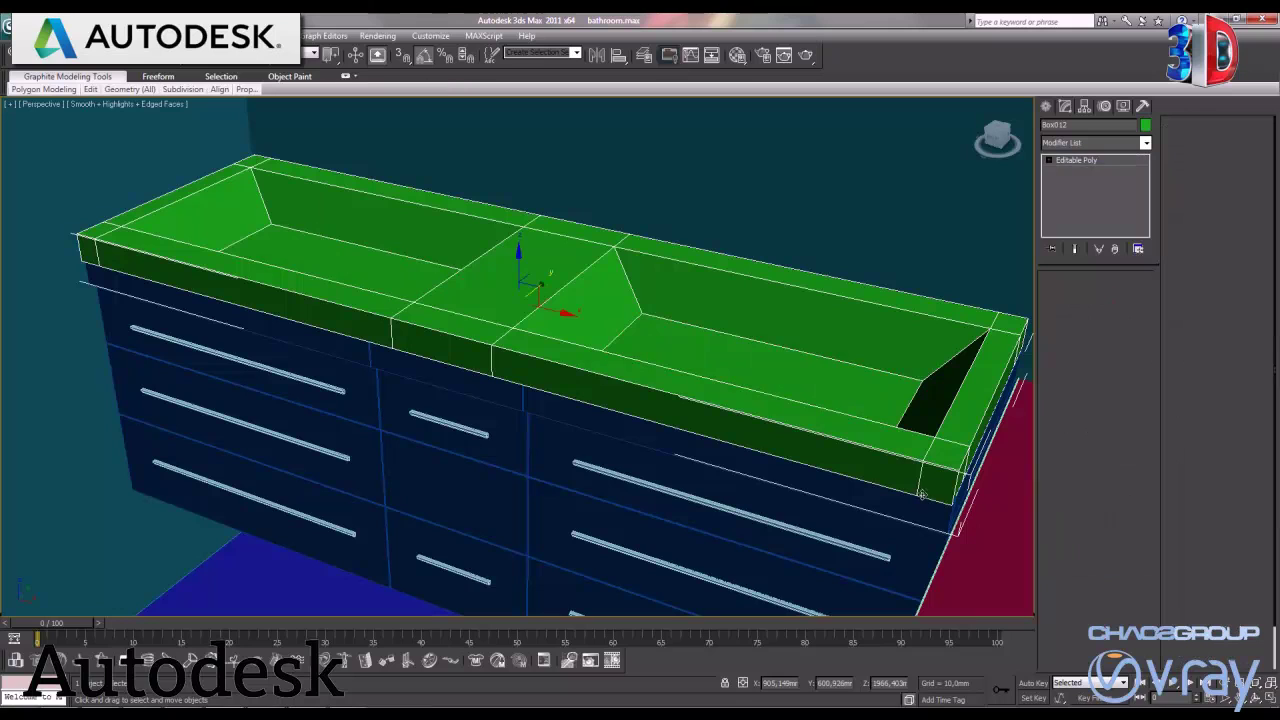
pyautogui.click(1078, 294)
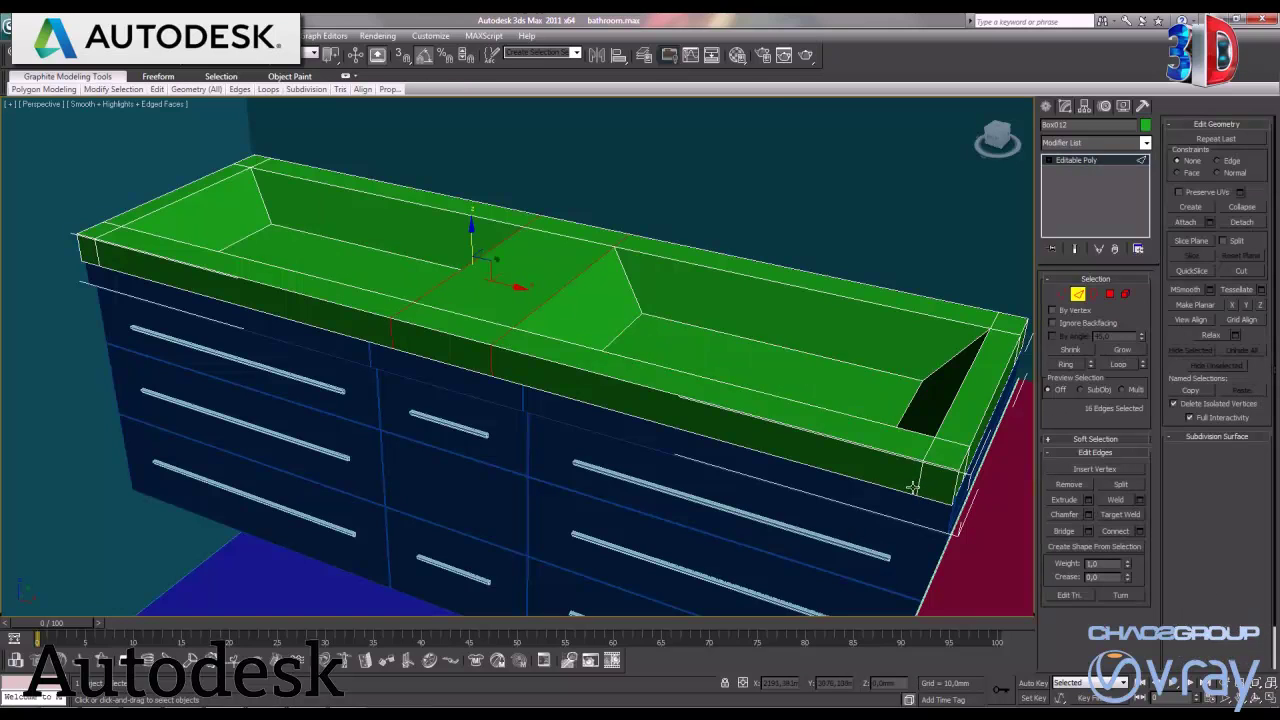
pyautogui.click(1068, 364)
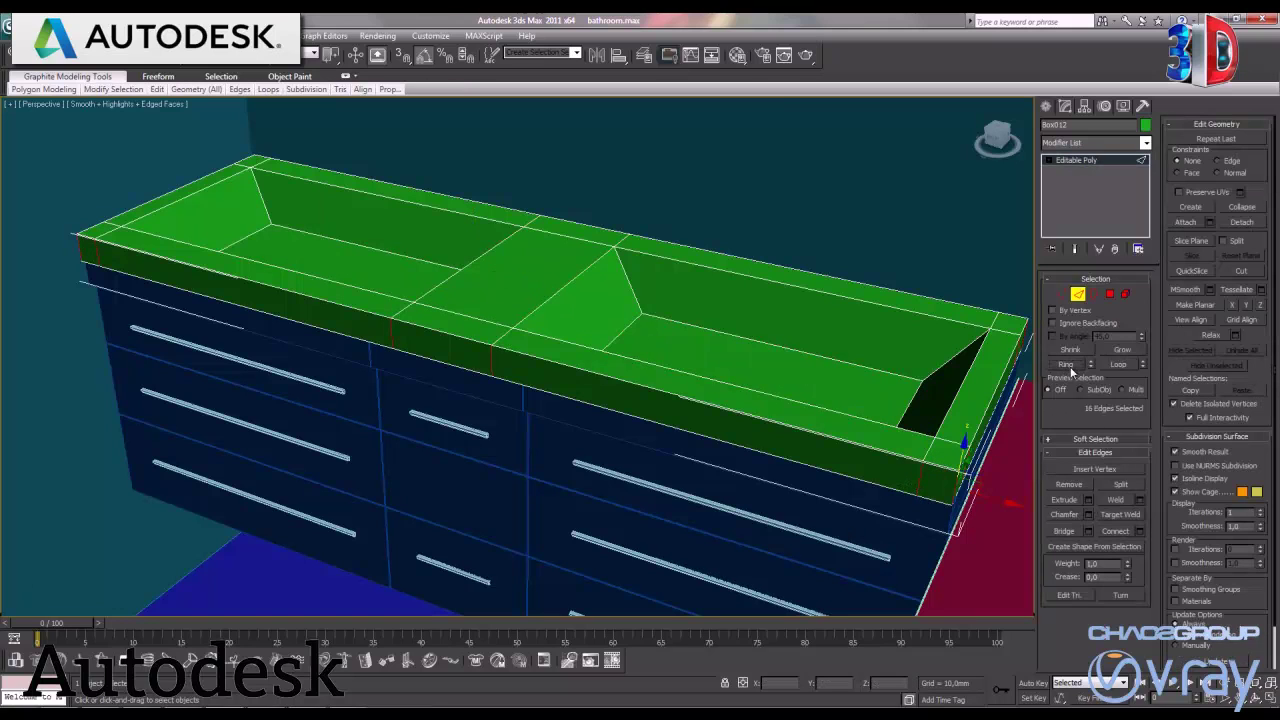
pyautogui.click(1139, 532)
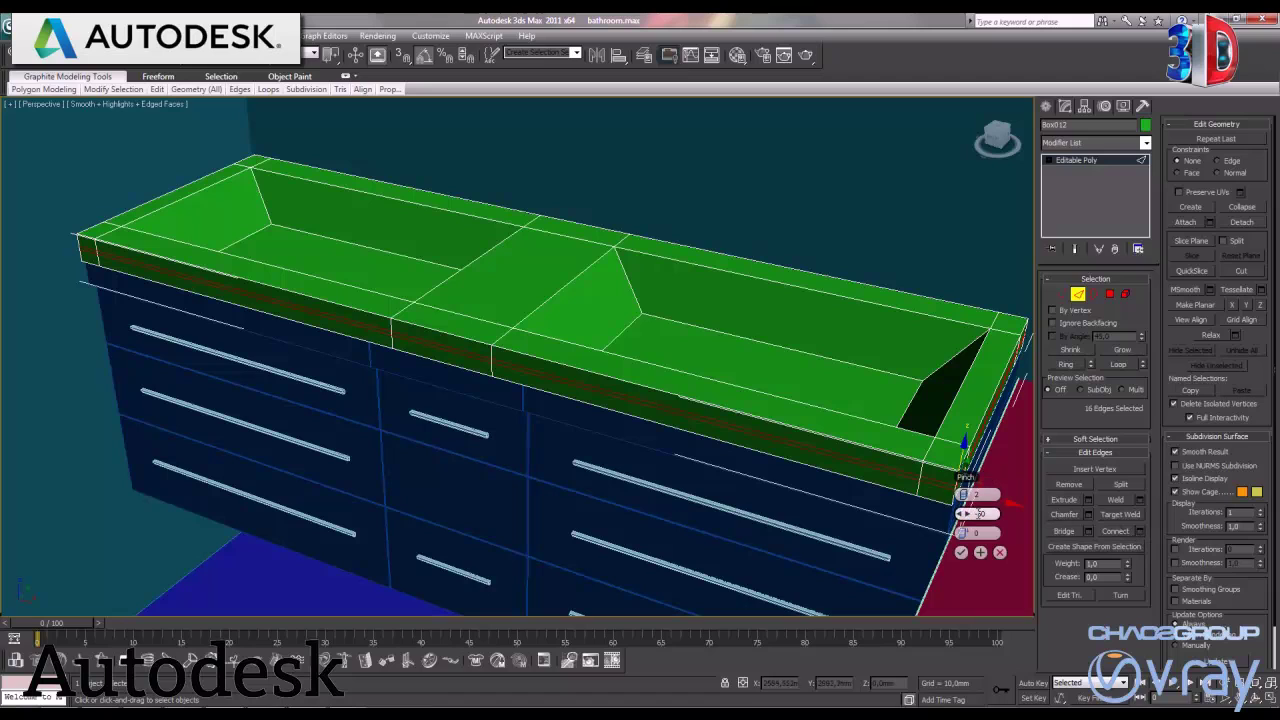
pyautogui.moveTo(978, 494); pyautogui.dragTo(1010, 520)
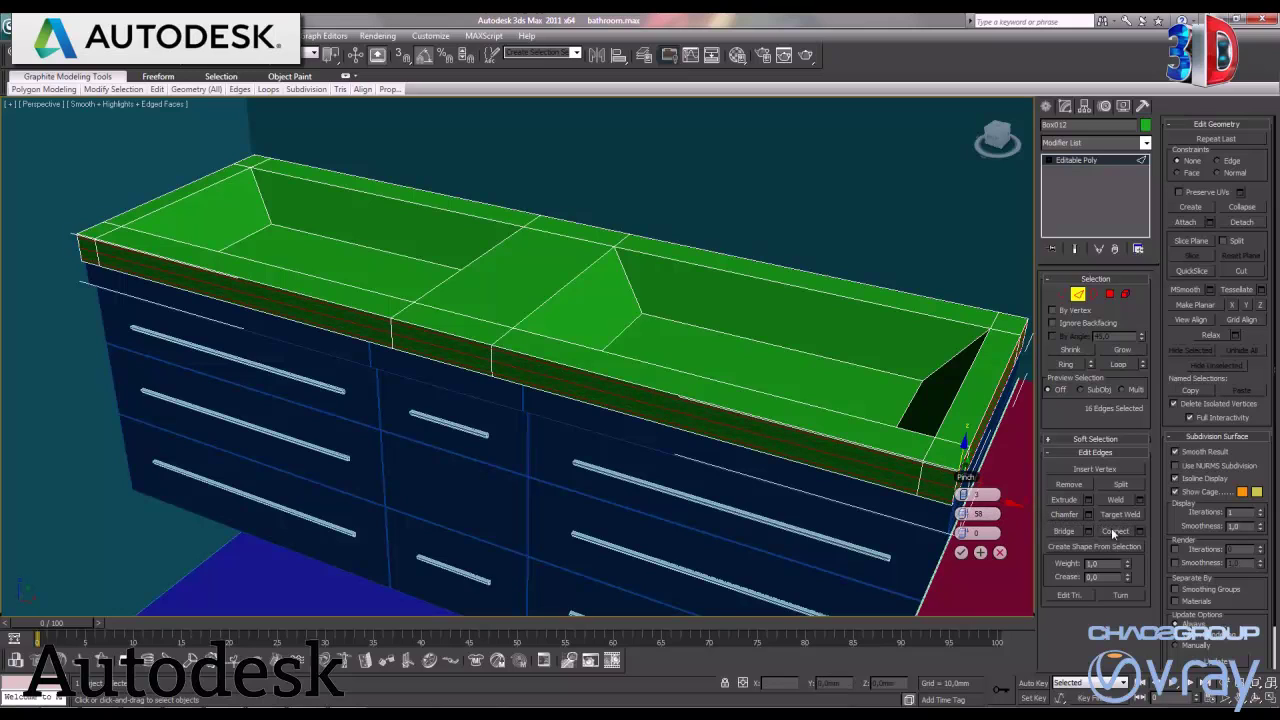
pyautogui.click(961, 552)
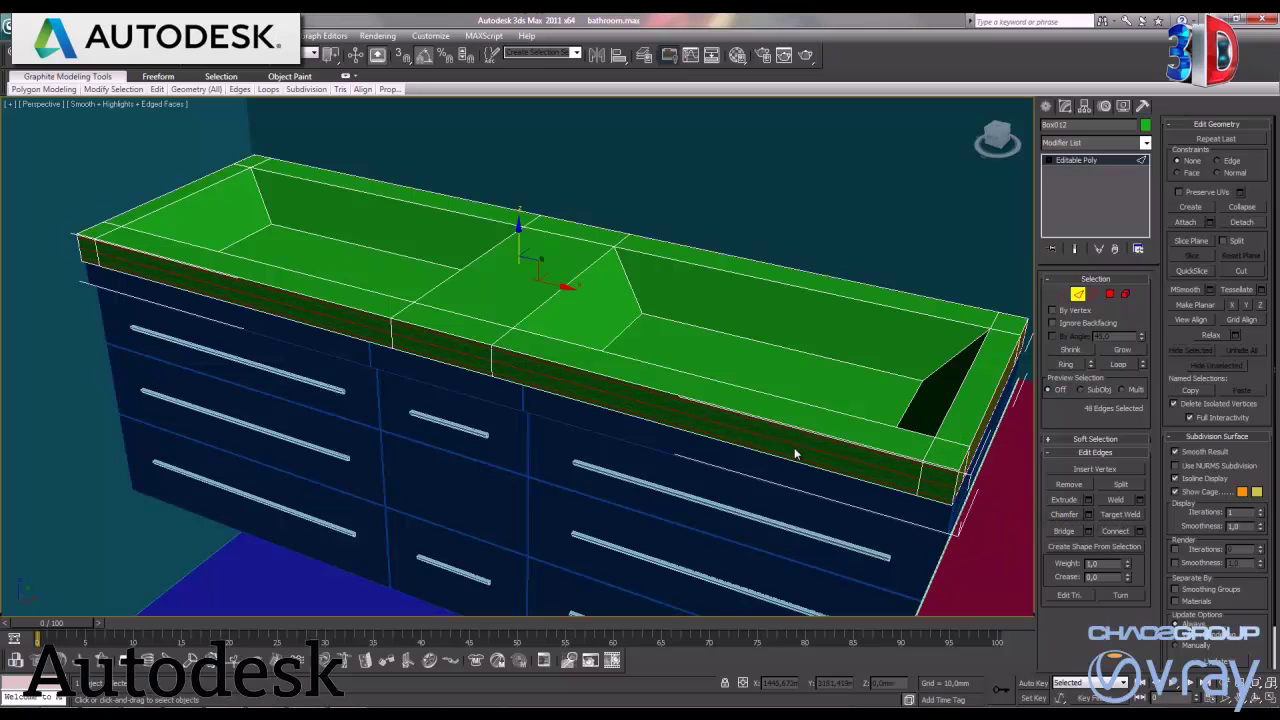
# Ring an edge on the right basin's rim and connect it with new edge loops
pyautogui.click(818, 470)
pyautogui.click(1066, 366)
pyautogui.click(1137, 532)
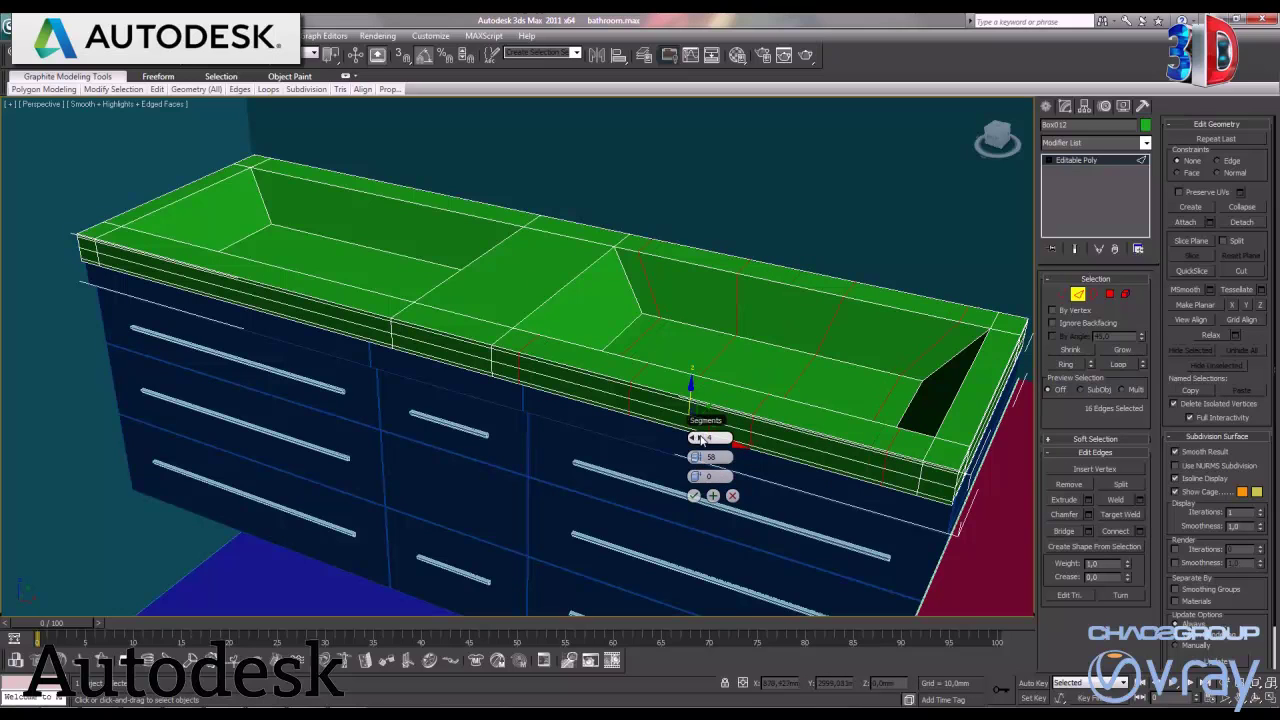
pyautogui.click(694, 495)
# Add edge loops across the countertop between the sinks and across the left sink area
pyautogui.click(1067, 365)
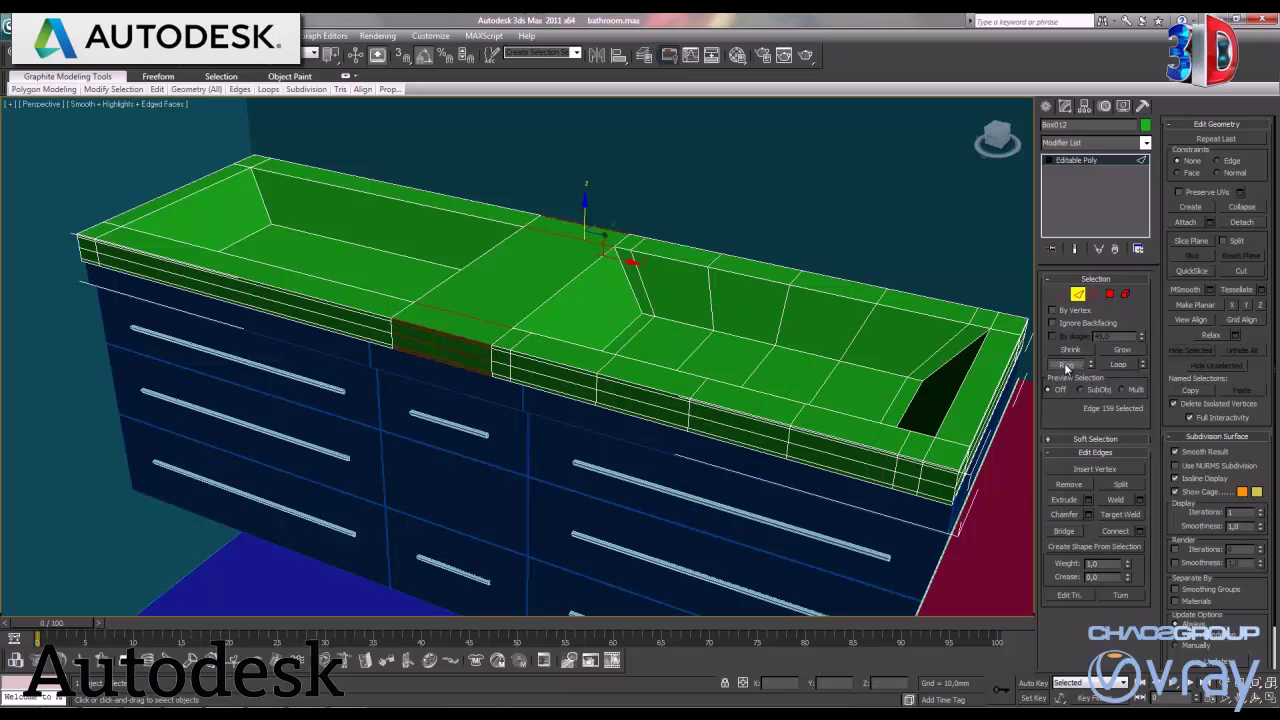
pyautogui.click(1140, 532)
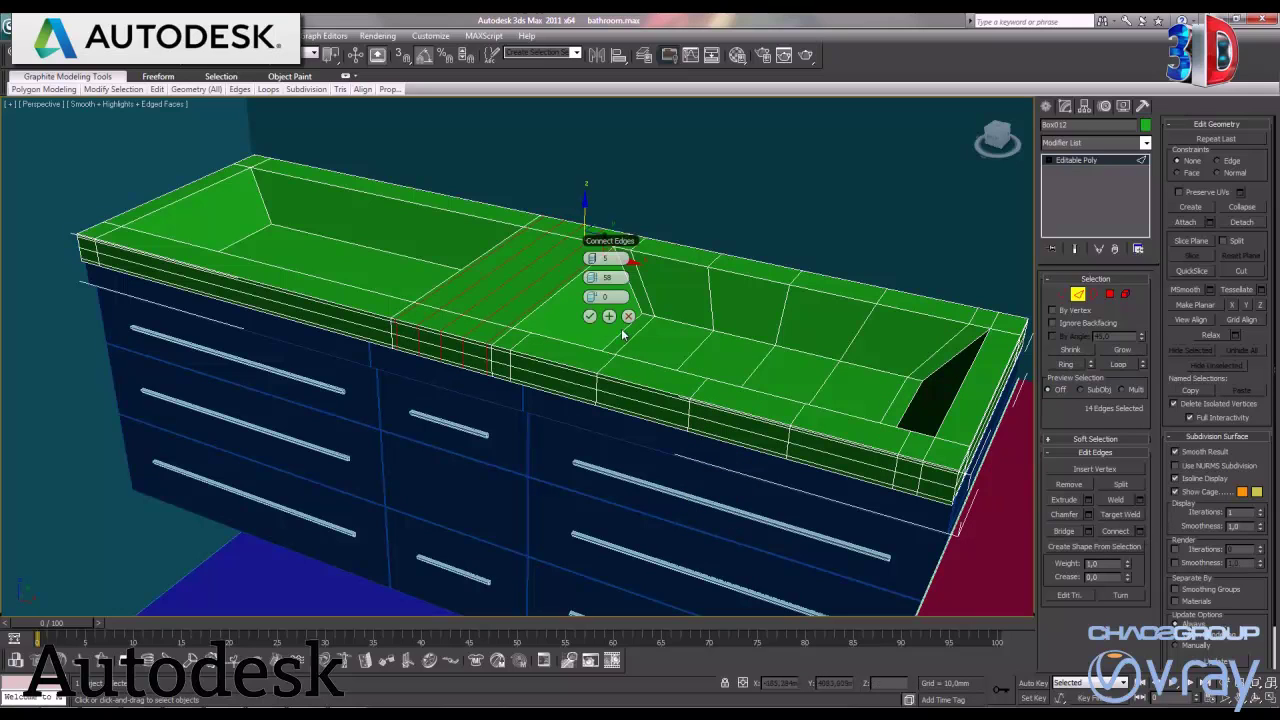
pyautogui.click(592, 318)
pyautogui.click(311, 301)
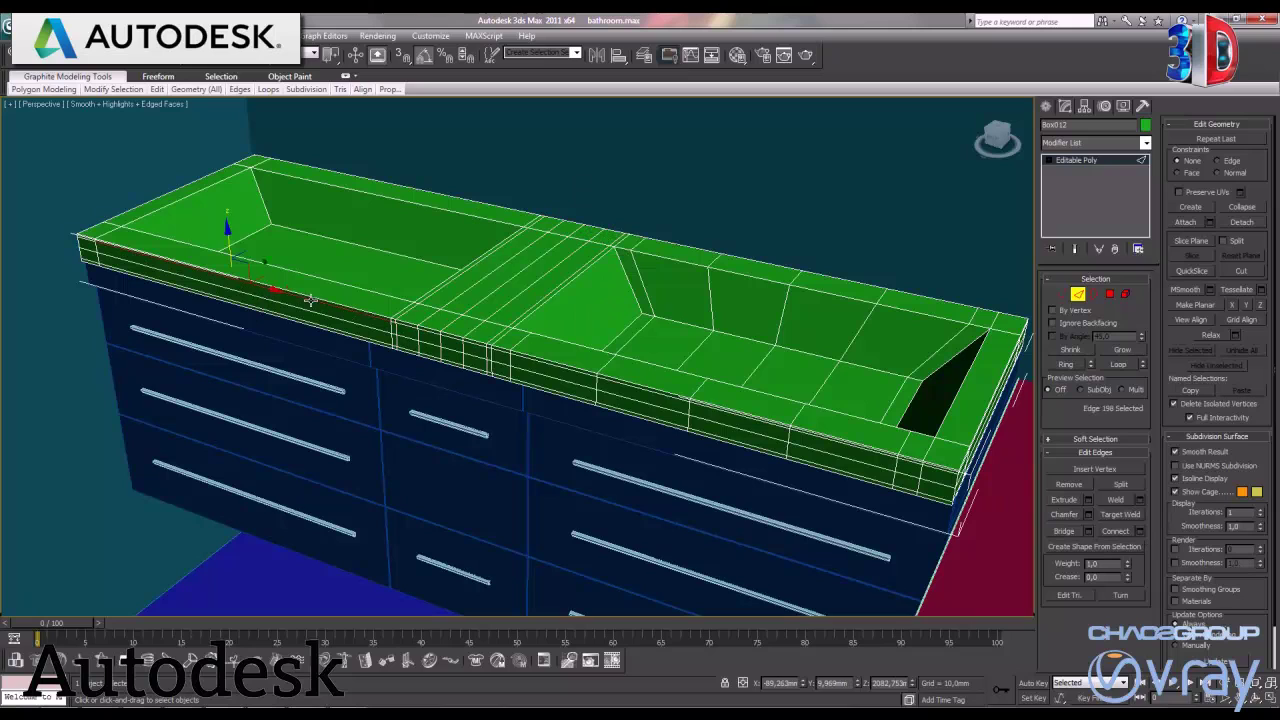
pyautogui.click(1079, 366)
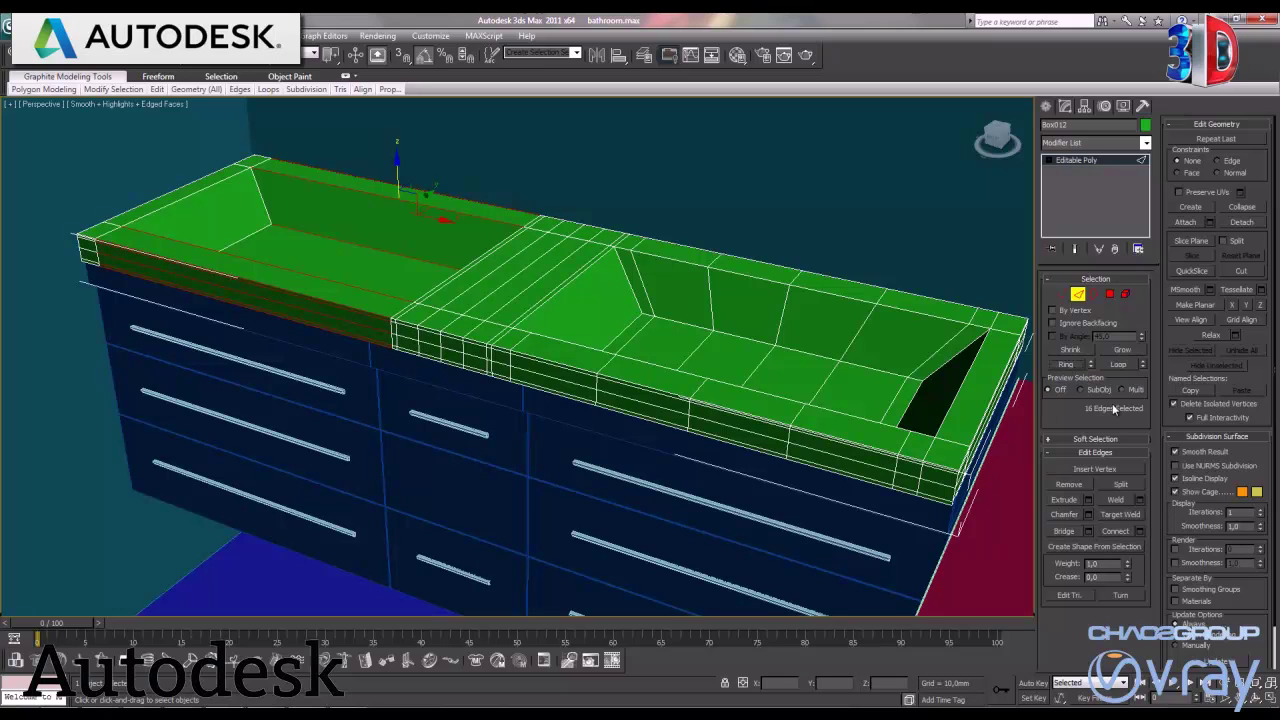
pyautogui.click(1140, 532)
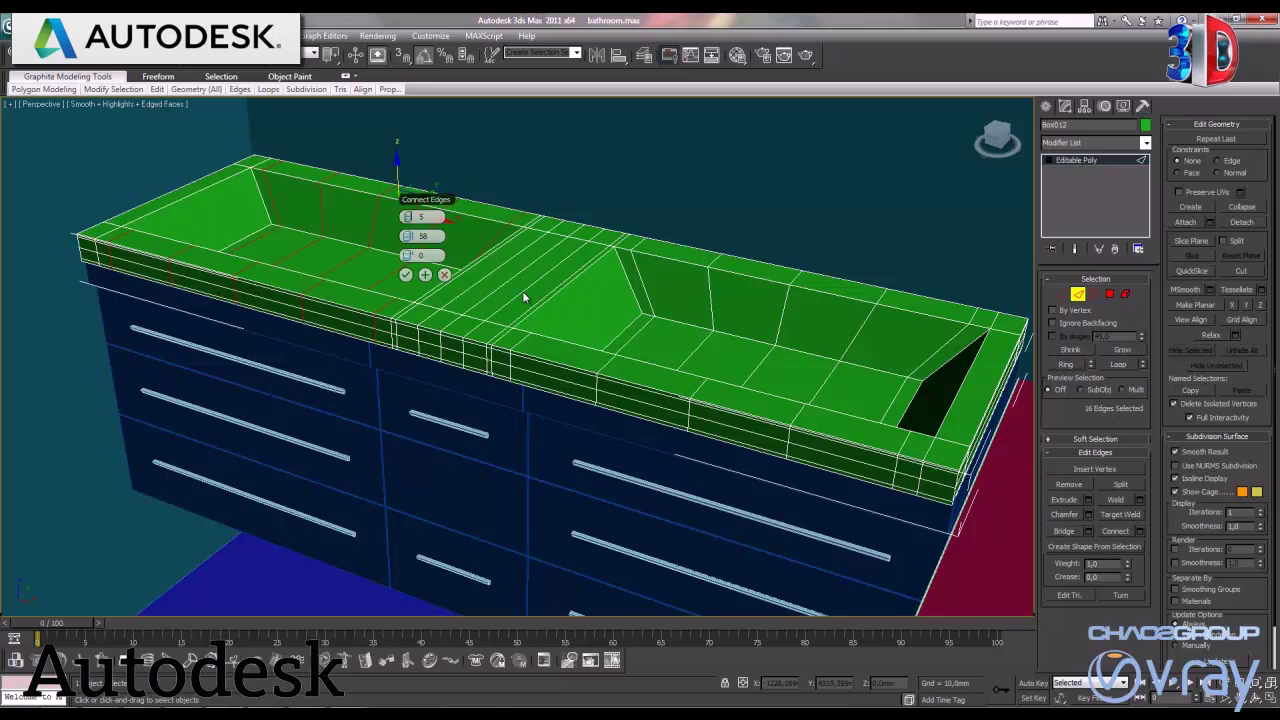
pyautogui.click(408, 274)
# Add lengthwise edge loops along the countertop from the right sink's end
pyautogui.click(958, 416)
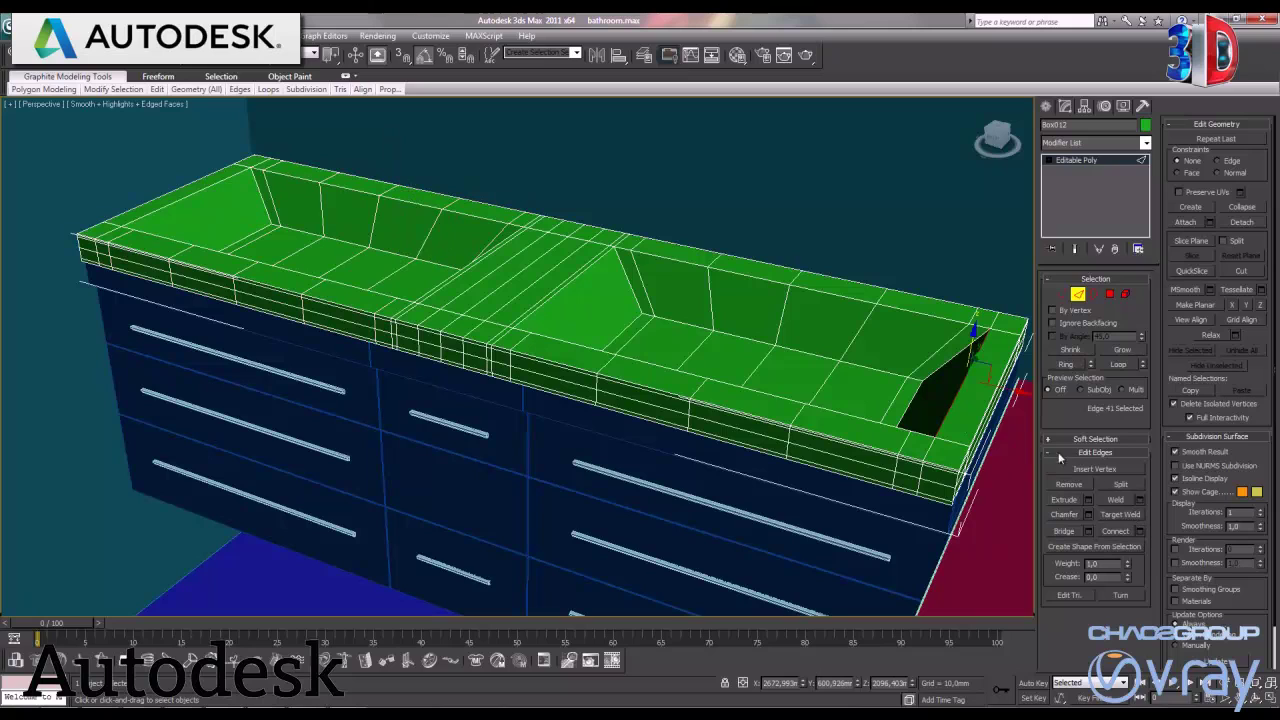
pyautogui.click(1066, 365)
pyautogui.click(1139, 532)
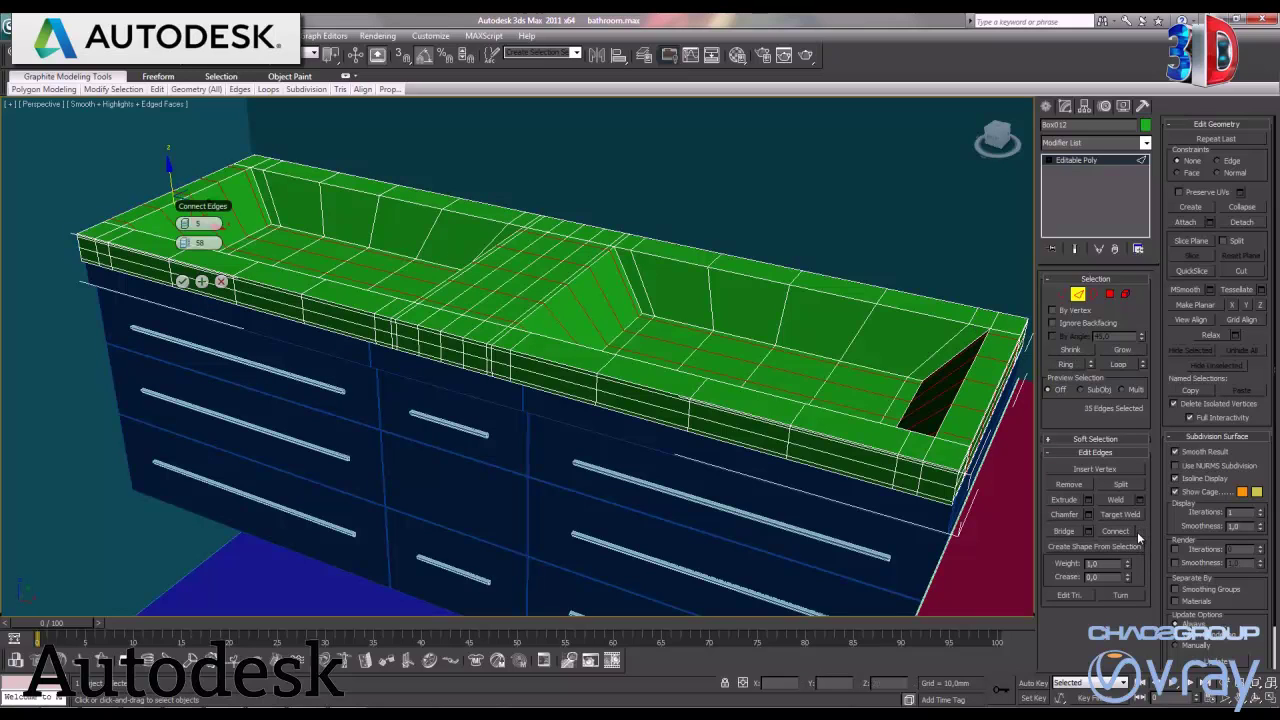
pyautogui.click(201, 281)
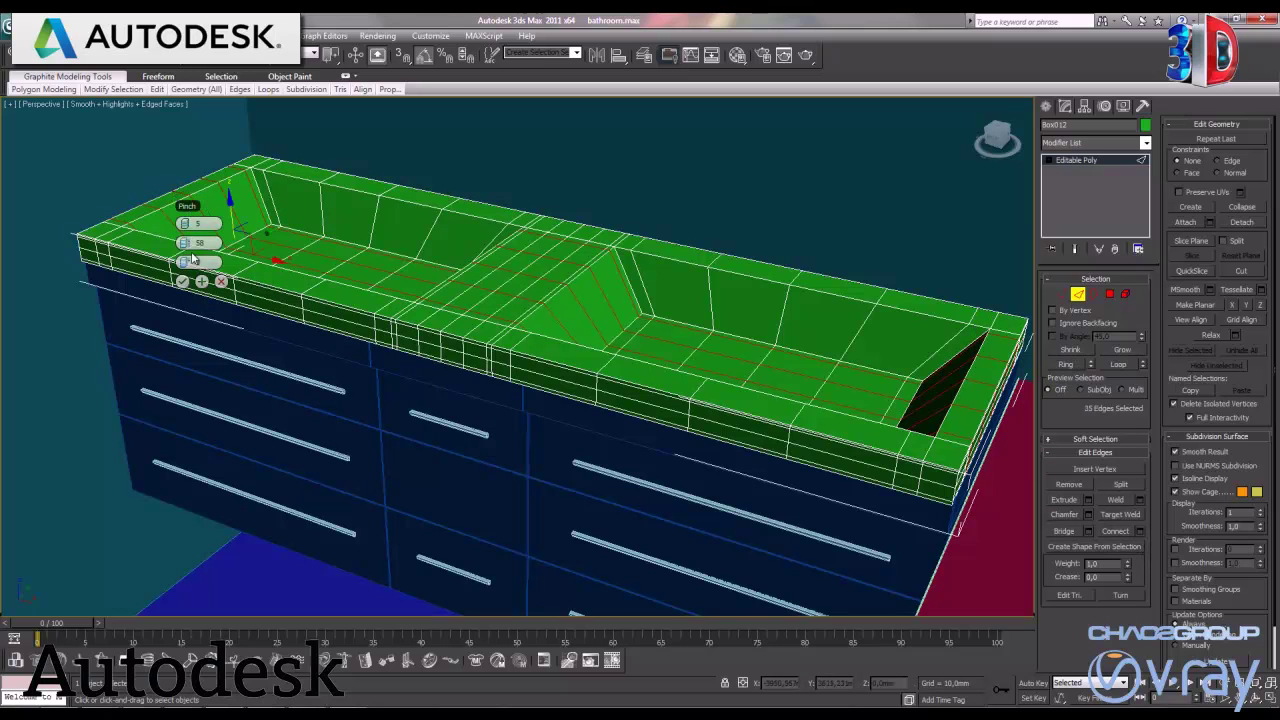
# Add crosswise edge loops inside the right basin and the left basin
pyautogui.click(711, 312)
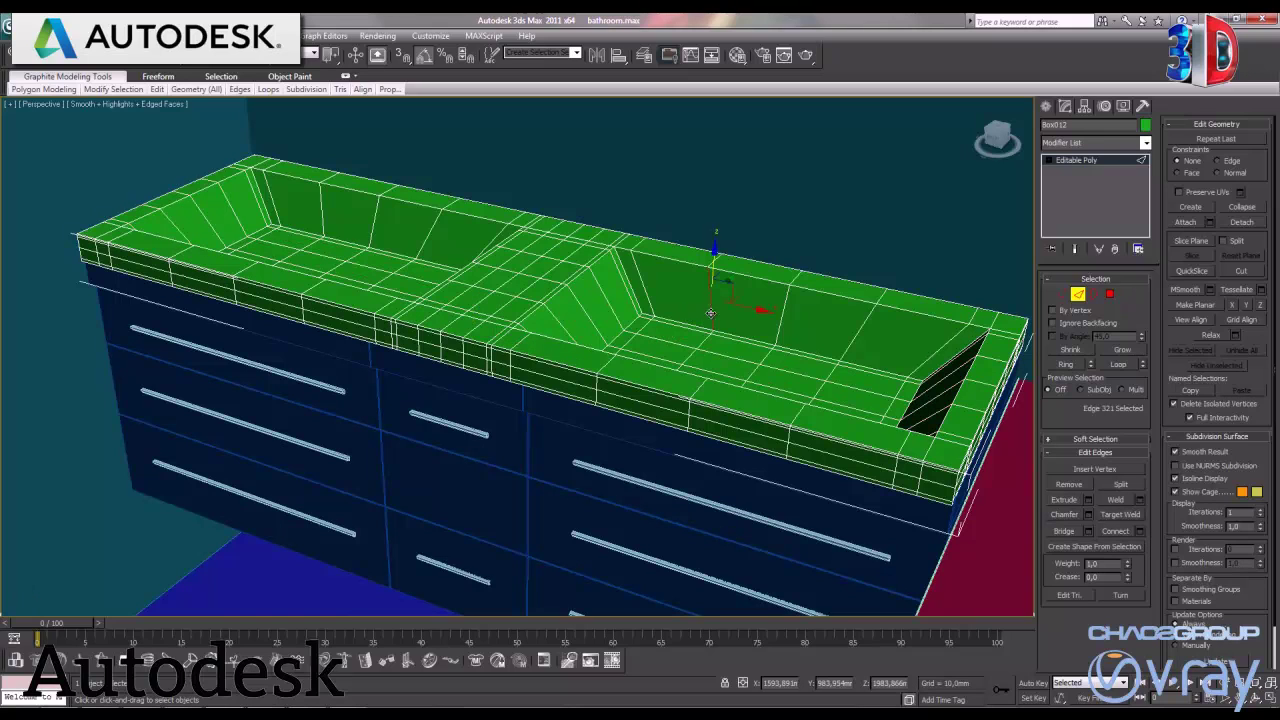
pyautogui.click(1068, 366)
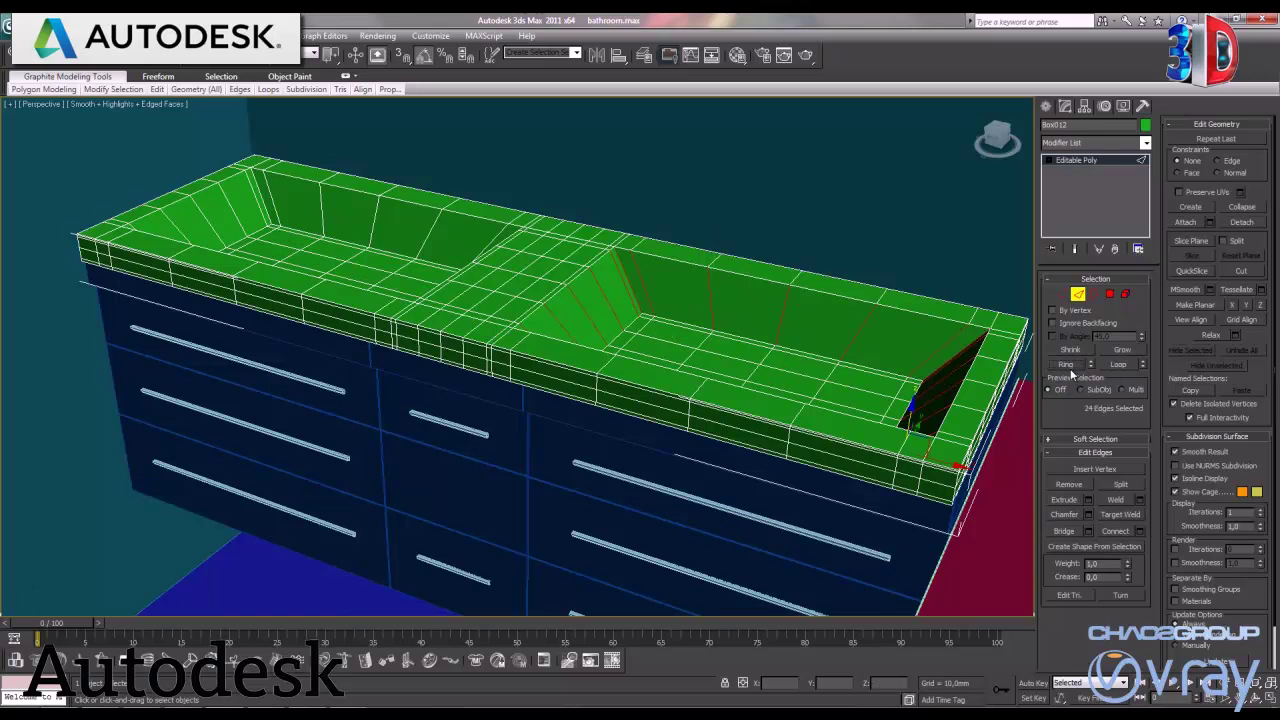
pyautogui.click(1142, 532)
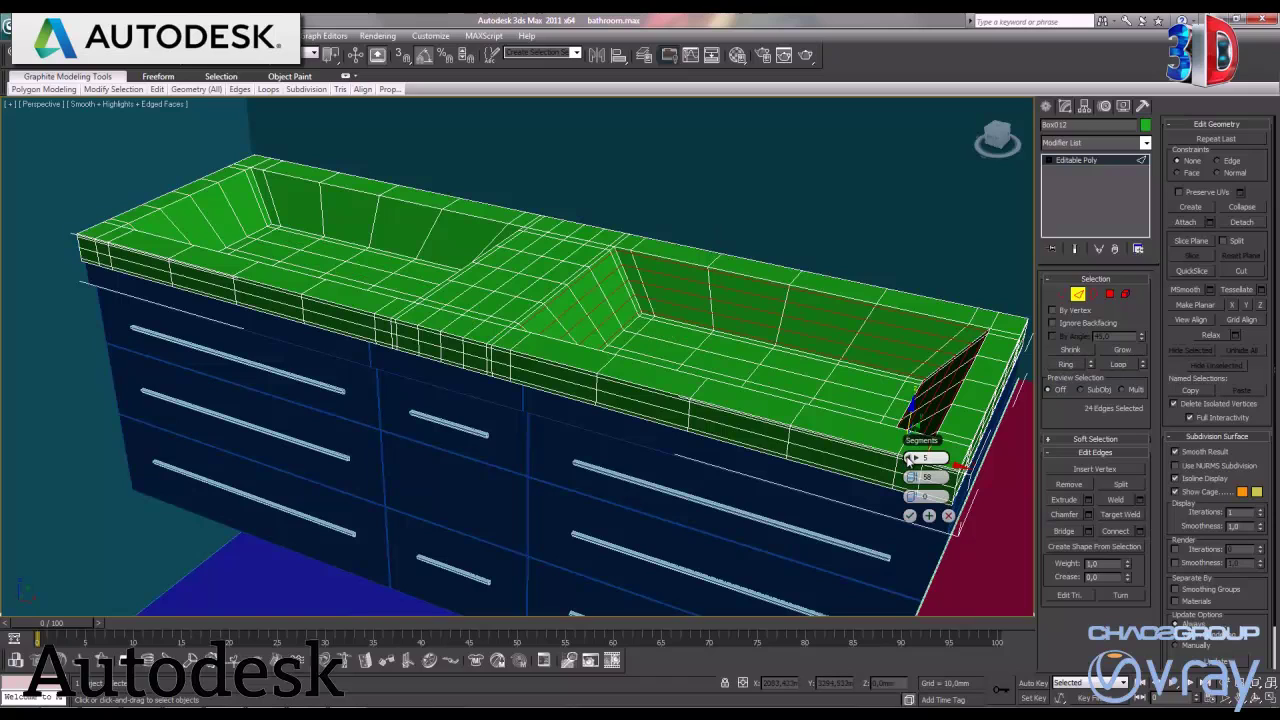
pyautogui.click(909, 515)
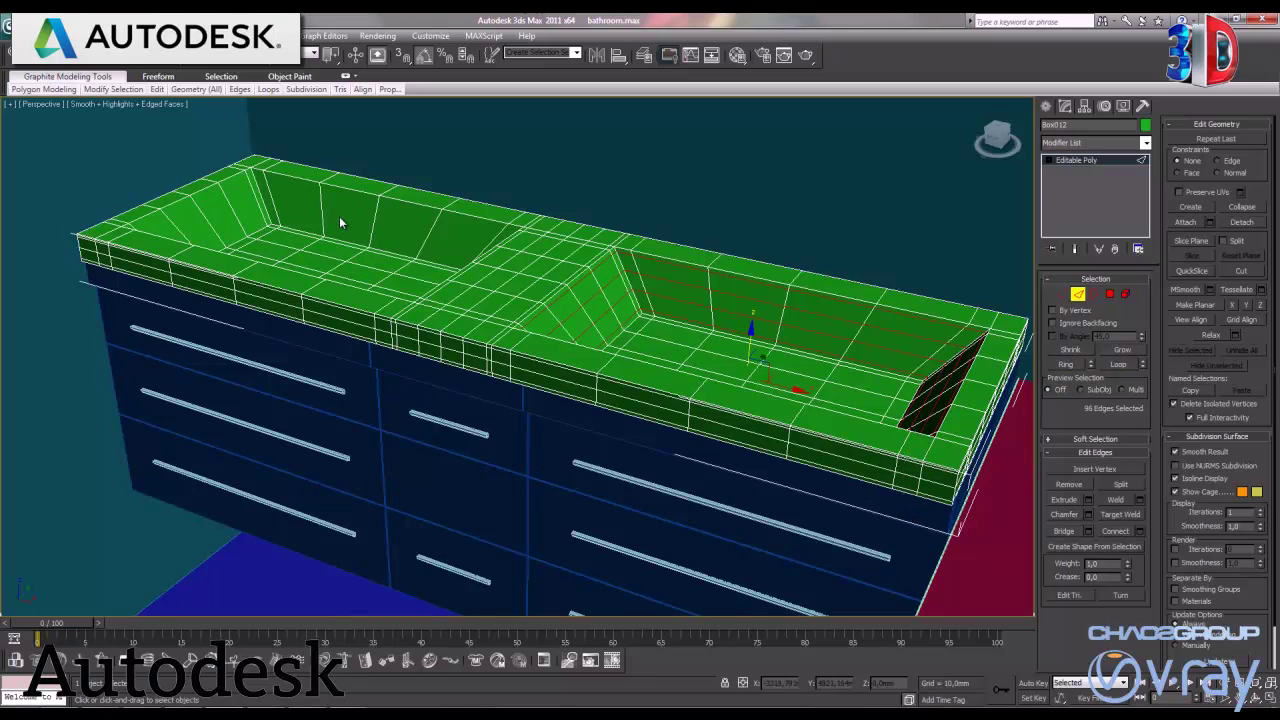
pyautogui.click(372, 222)
pyautogui.click(1067, 364)
pyautogui.click(1139, 531)
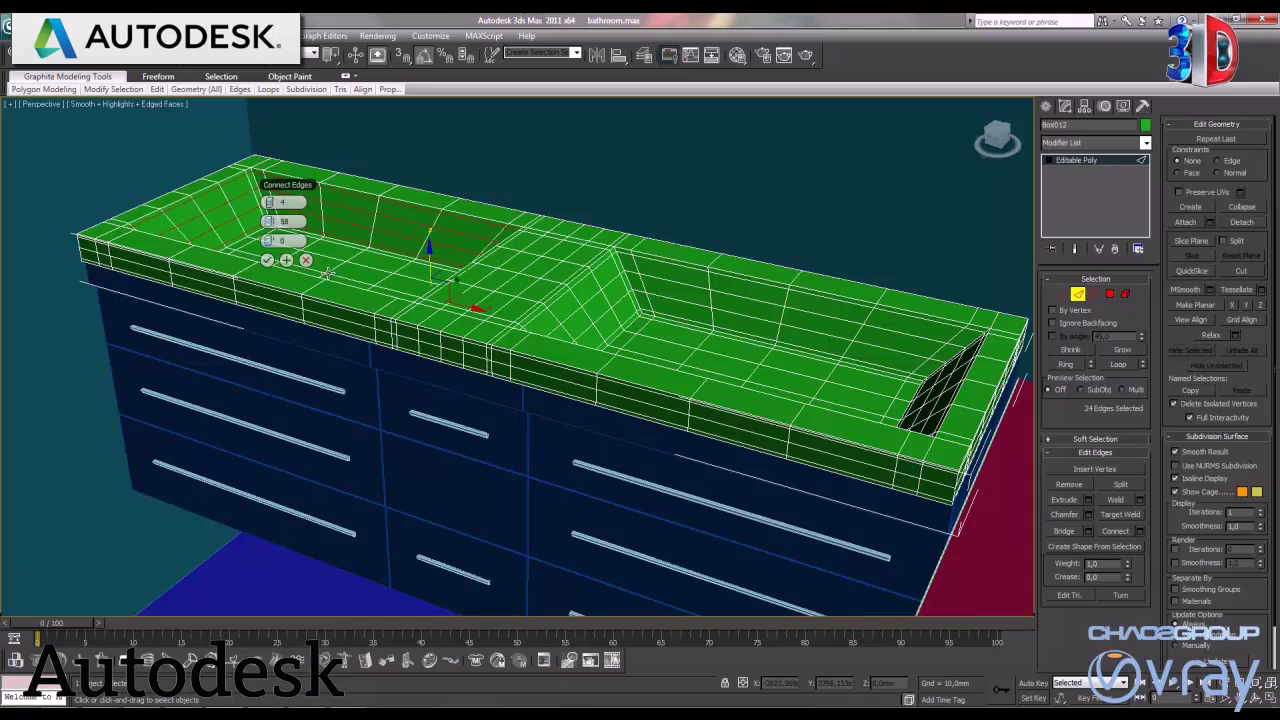
pyautogui.click(267, 260)
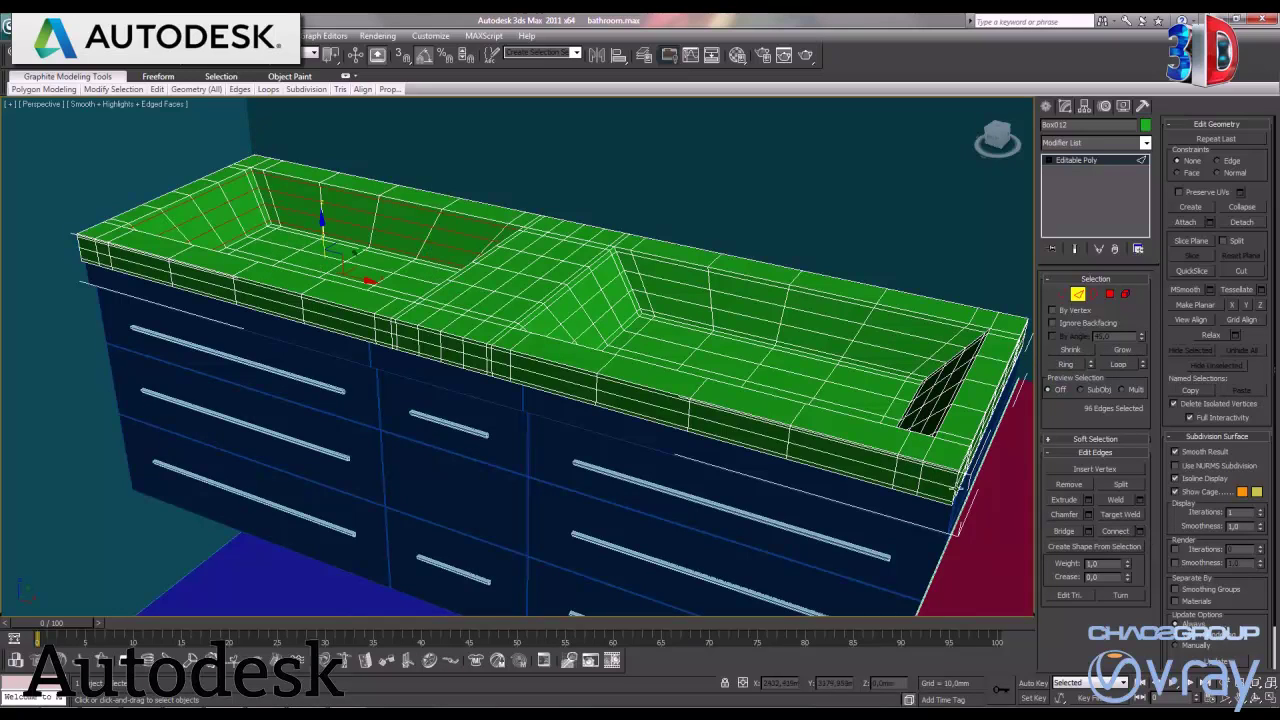
# Ring an edge at the countertop's right end and preview connecting loops
pyautogui.click(975, 318)
pyautogui.click(1086, 364)
pyautogui.click(1142, 534)
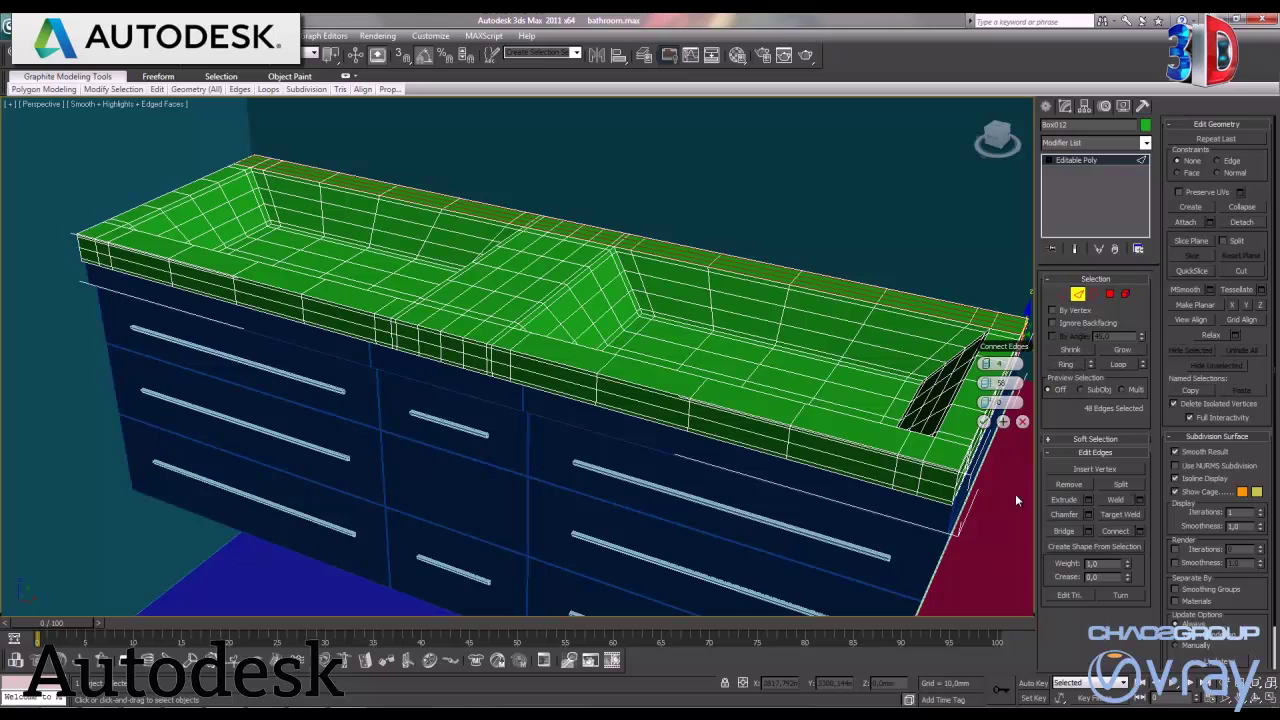
# Add a single loop at the right end, then ring it and add three more loops
pyautogui.moveTo(990, 364); pyautogui.dragTo(990, 378)
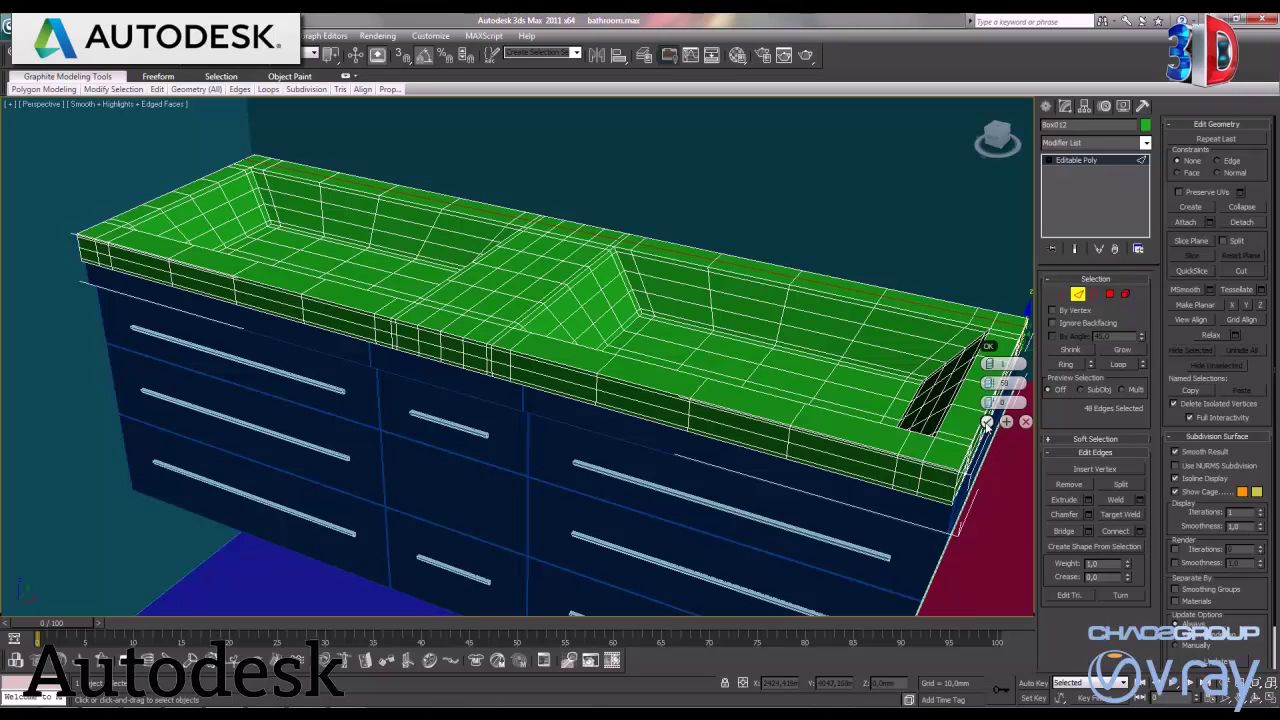
pyautogui.click(986, 422)
pyautogui.click(1066, 364)
pyautogui.click(1138, 532)
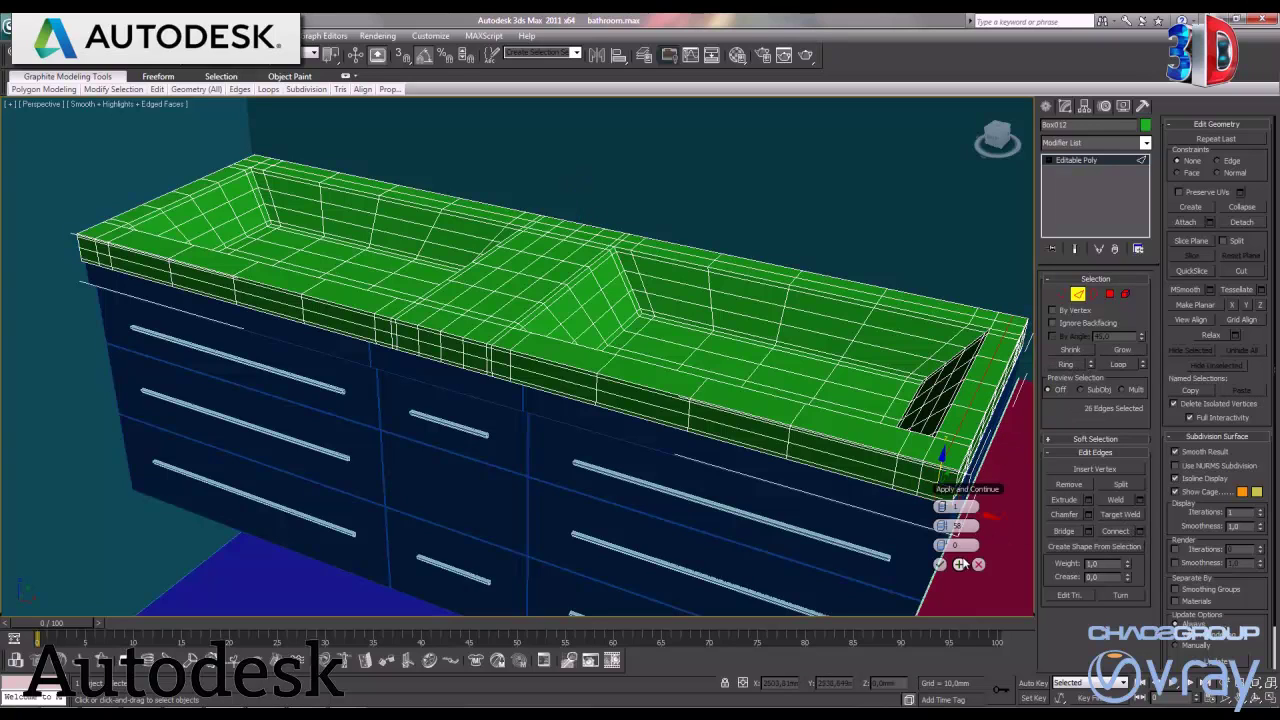
pyautogui.click(946, 507)
pyautogui.click(946, 507)
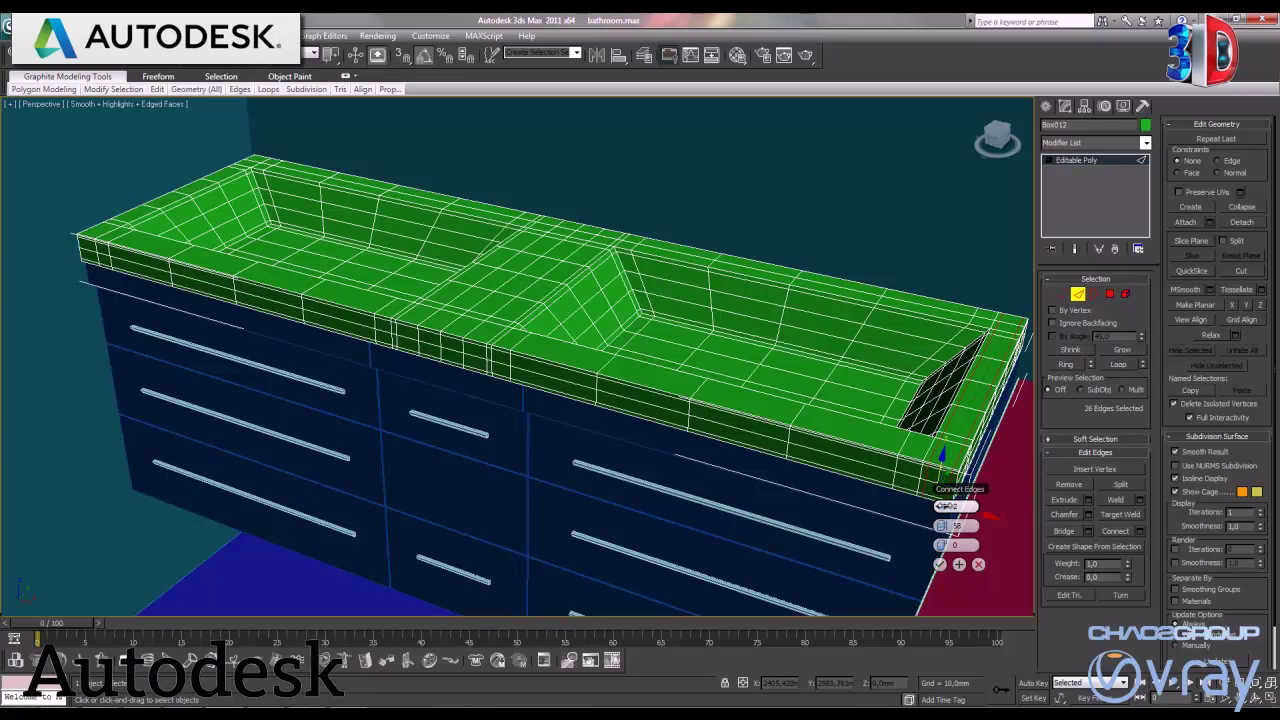
pyautogui.click(939, 565)
# Add support edge loops along the countertop's top rim from its right corner
pyautogui.click(985, 467)
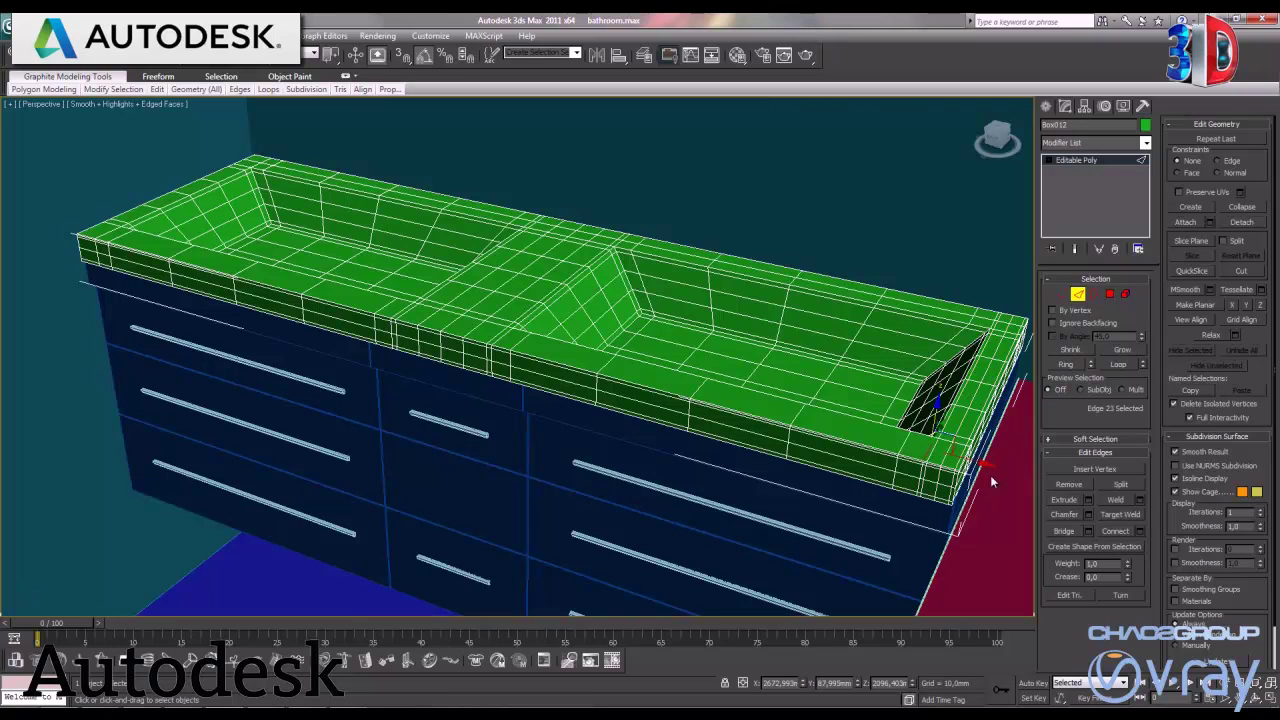
pyautogui.click(1066, 364)
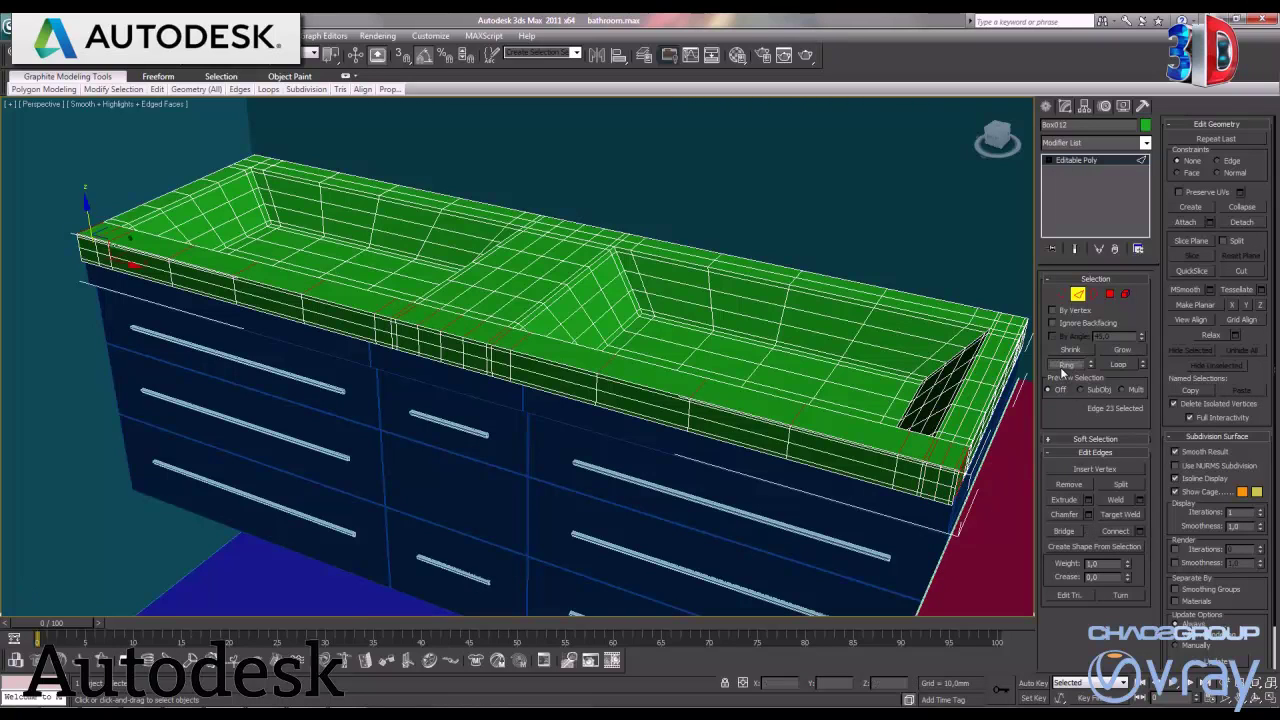
pyautogui.click(1138, 533)
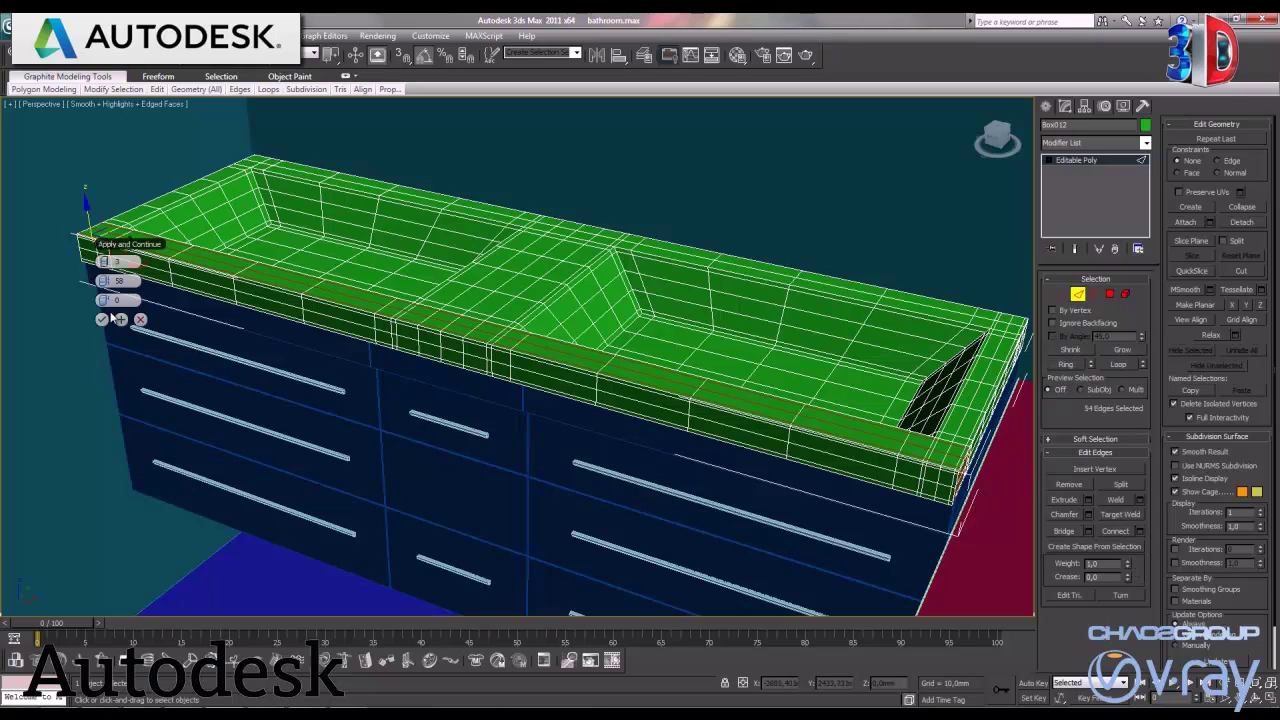
pyautogui.click(100, 318)
# Add edge loops at the countertop's left end and leave Edge sub-object mode
pyautogui.click(1082, 366)
pyautogui.click(1140, 531)
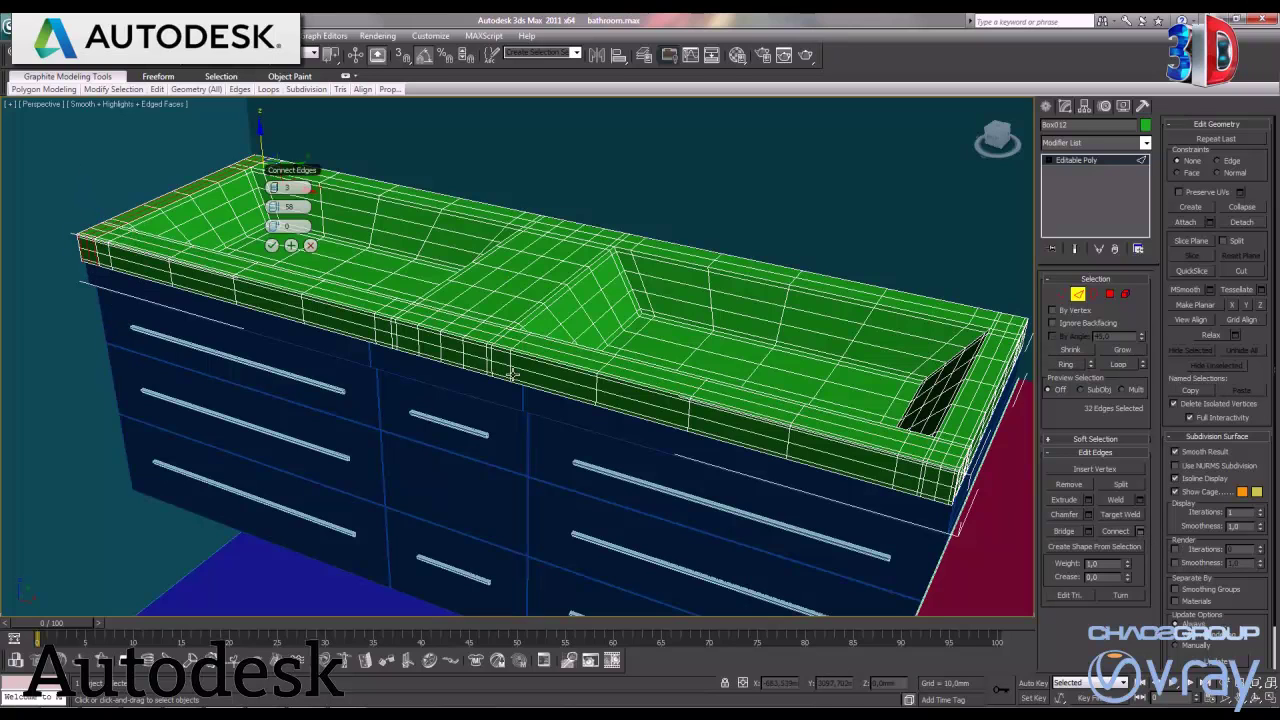
pyautogui.click(275, 248)
pyautogui.click(1079, 293)
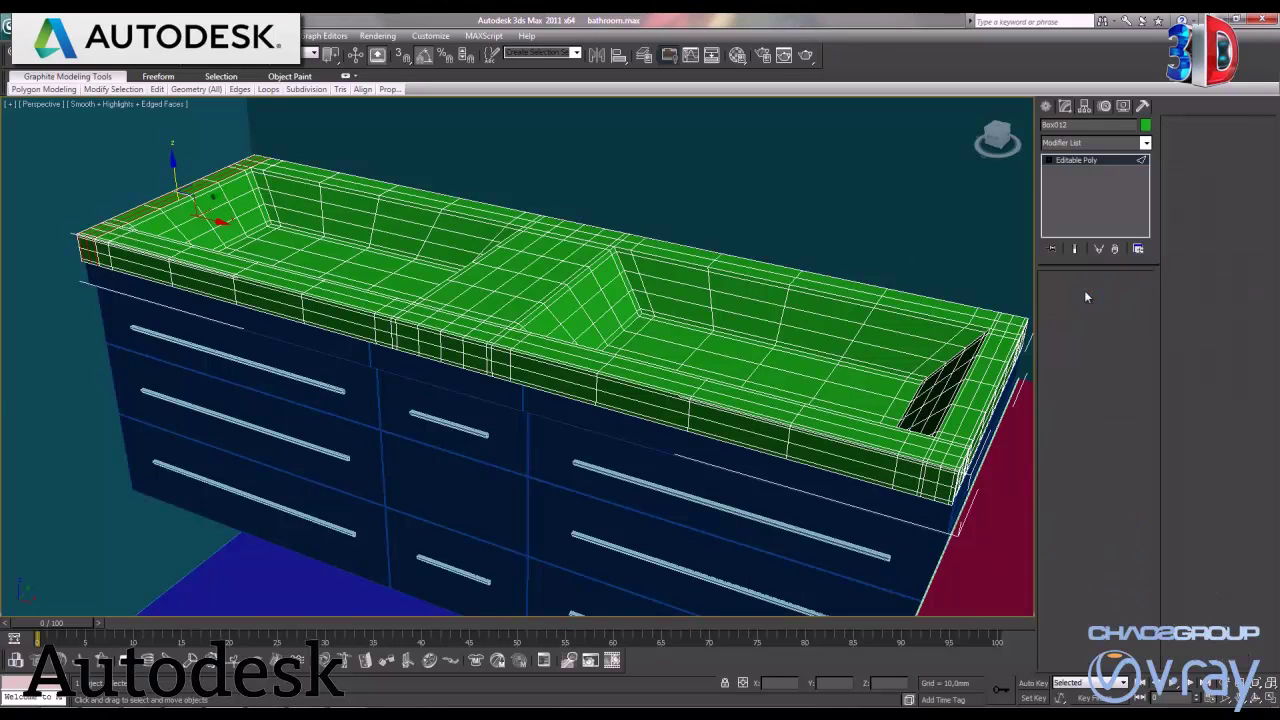
# Apply a TurboSmooth modifier with 2 iterations to the countertop and view it without edged faces
pyautogui.click(1145, 143)
pyautogui.scroll(-5, 1090, 590)
pyautogui.click(1081, 520)
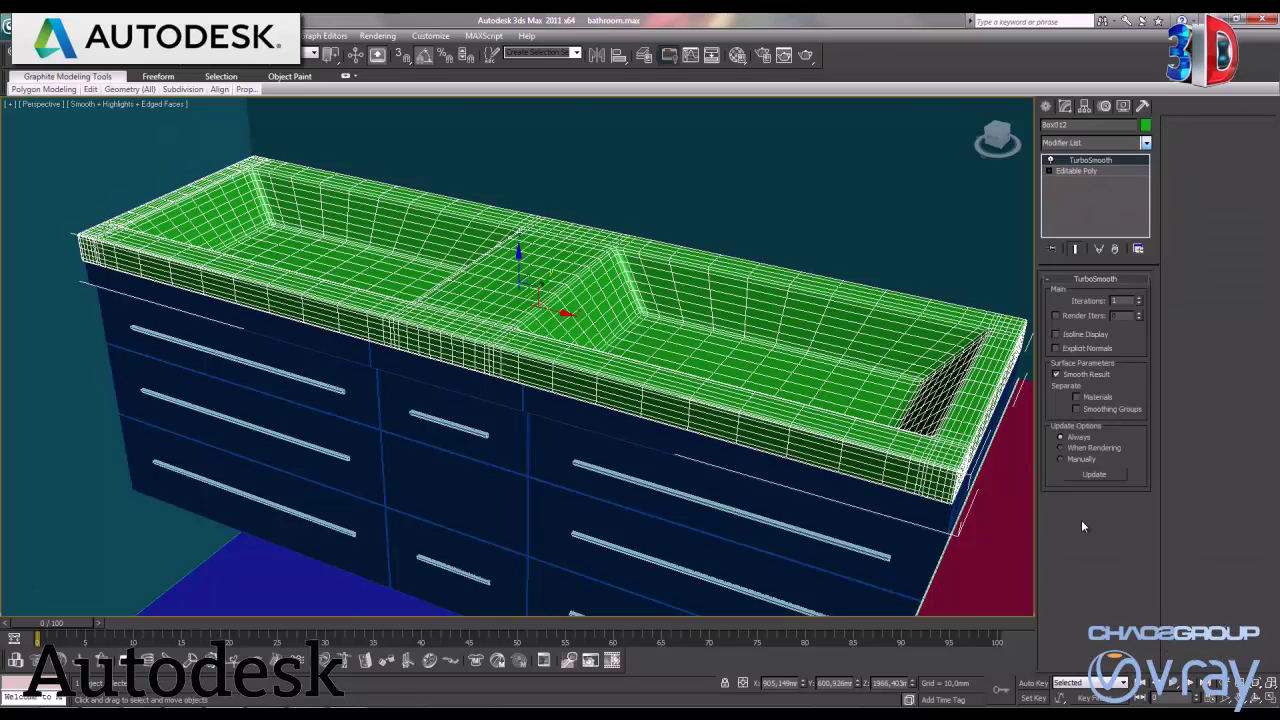
pyautogui.click(1141, 300)
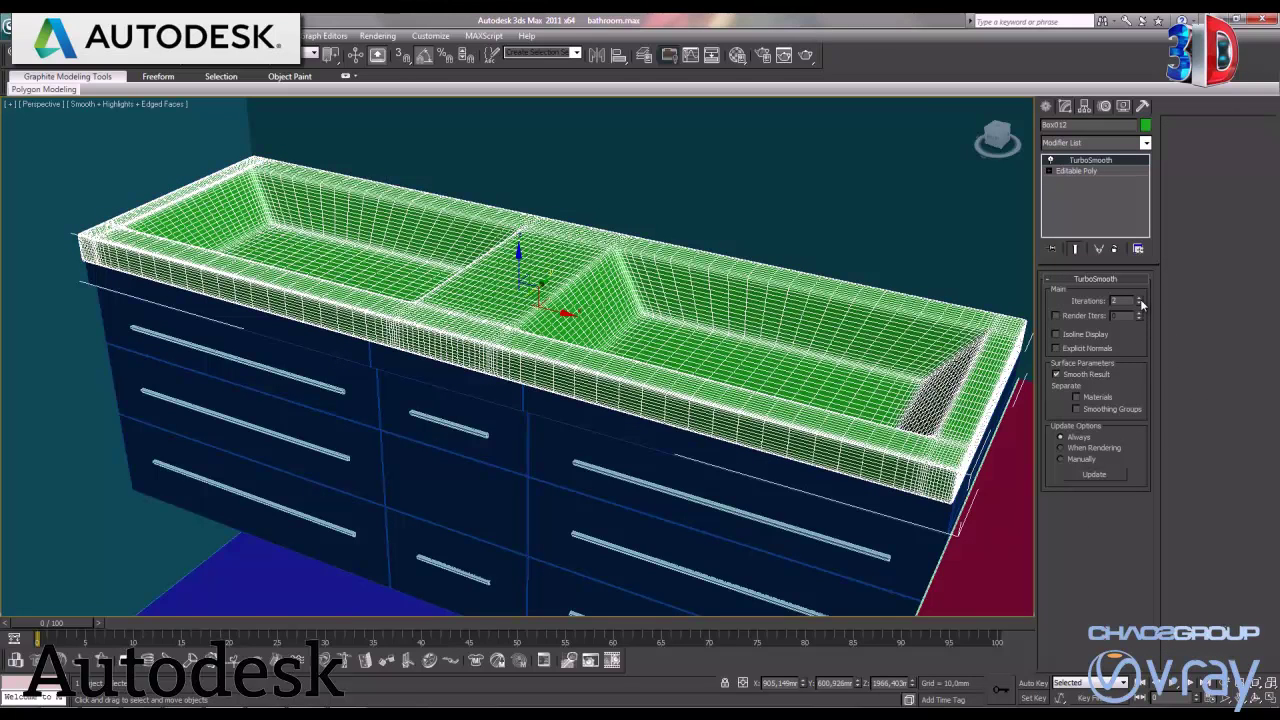
pyautogui.press('F4')
pyautogui.moveTo(879, 370)
pyautogui.keyDown('alt'); pyautogui.mouseDown(button='middle')
pyautogui.moveTo(937, 369)
pyautogui.moveTo(908, 378)
pyautogui.mouseUp(button='middle'); pyautogui.keyUp('alt')
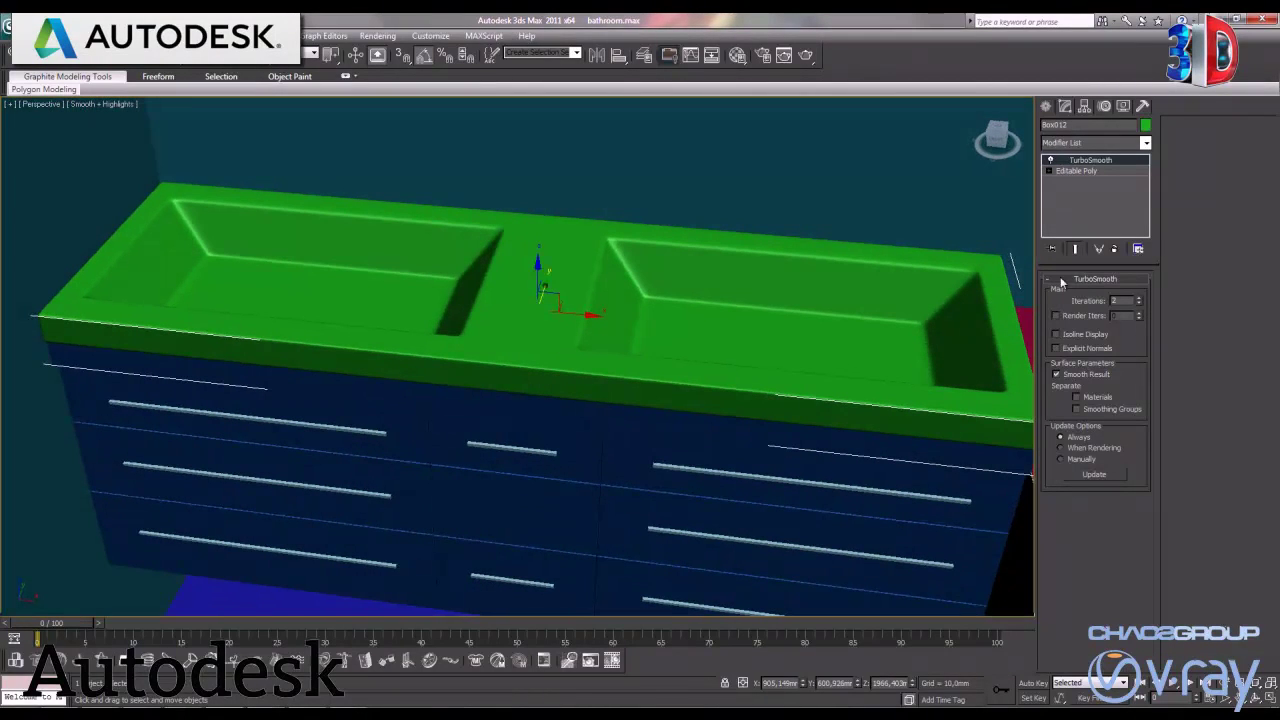
# Select Editable Poly in the stack, show edged faces, and maximize the Top viewport
pyautogui.click(1072, 171)
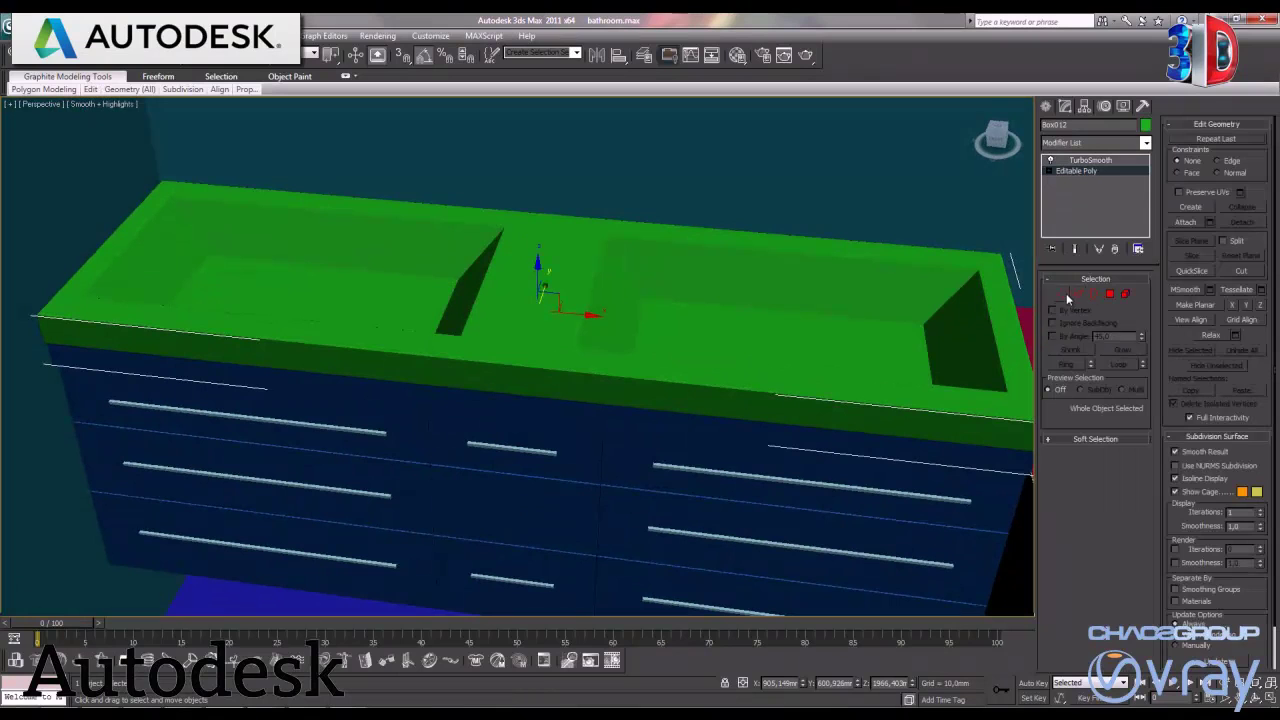
pyautogui.press('F4')
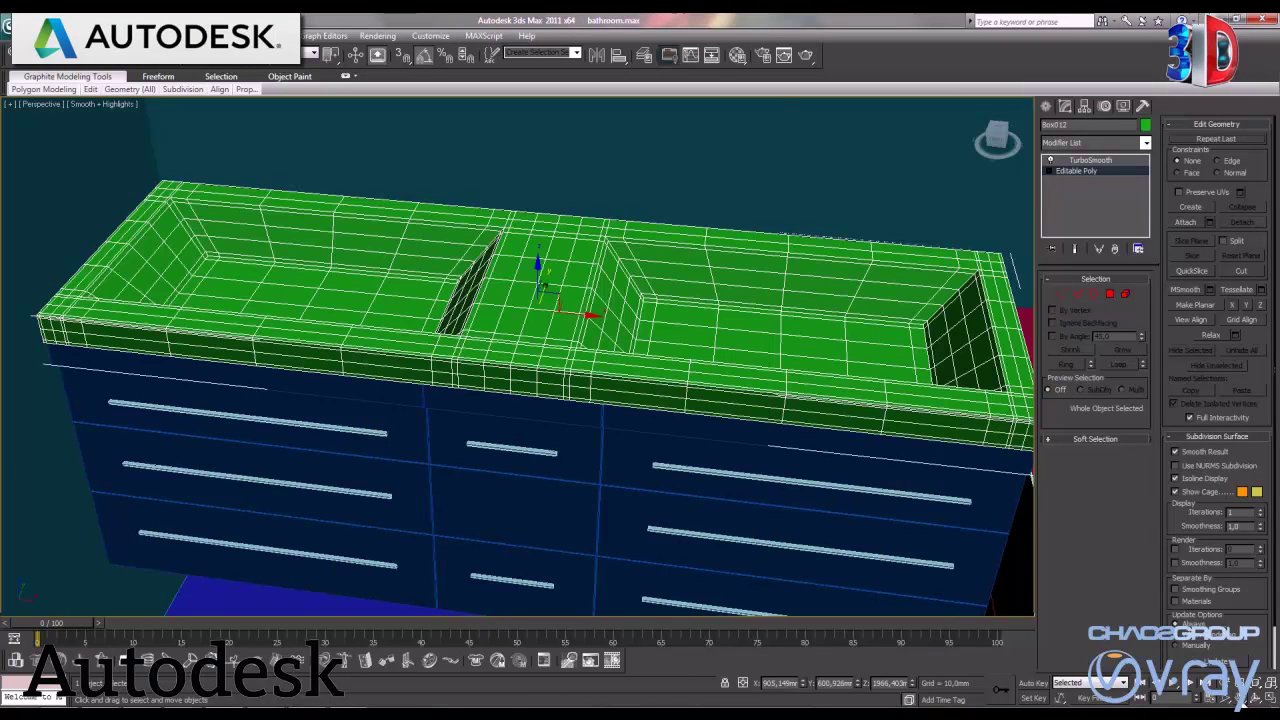
pyautogui.hotkey('alt', 'w')
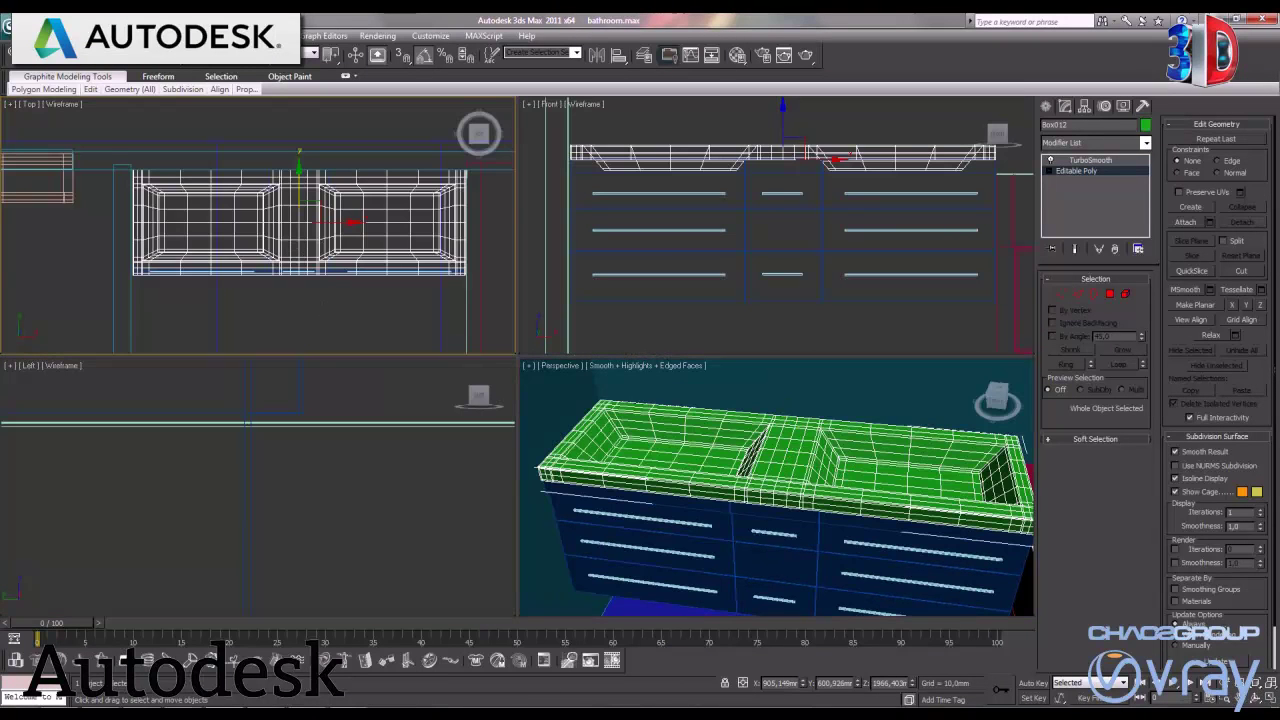
pyautogui.hotkey('alt', 'w')
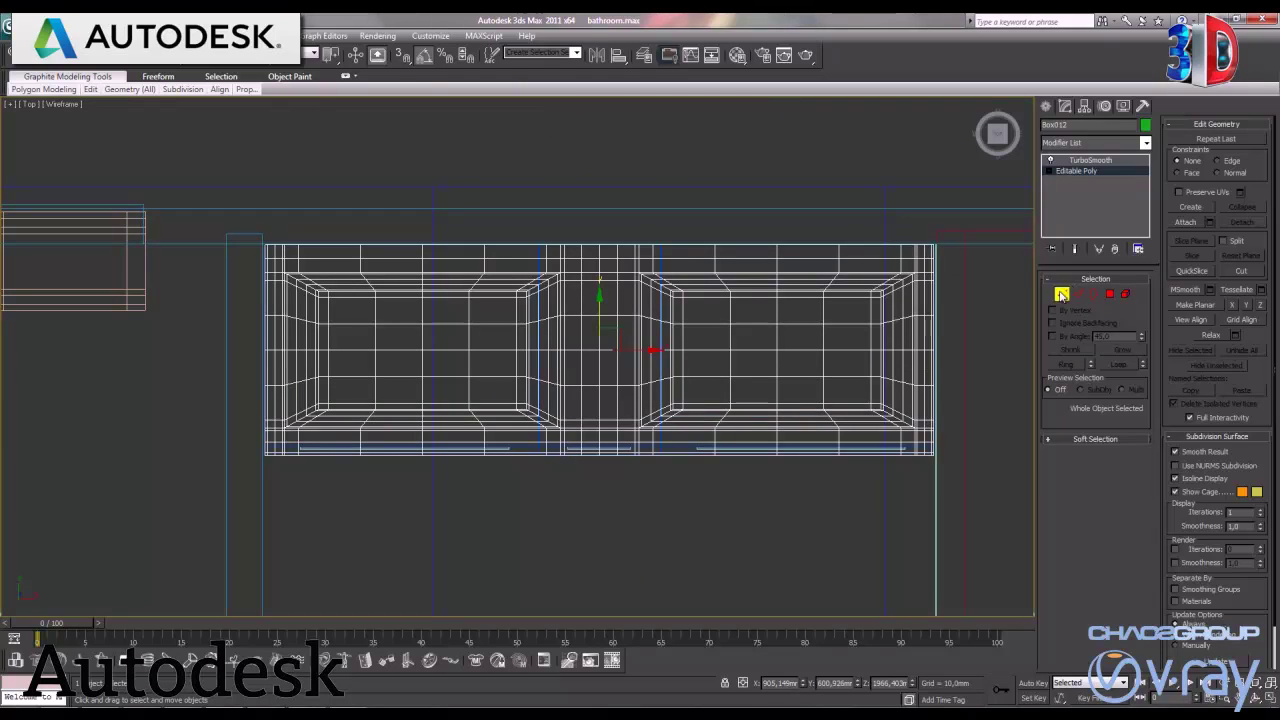
# In Vertex mode, select the rear countertop vertex rows and nudge them forward
pyautogui.click(1062, 295)
pyautogui.moveTo(205, 186)
pyautogui.mouseDown()
pyautogui.moveTo(967, 351)
pyautogui.moveTo(977, 306)
pyautogui.mouseUp()
pyautogui.moveTo(599, 229); pyautogui.dragTo(599, 234)
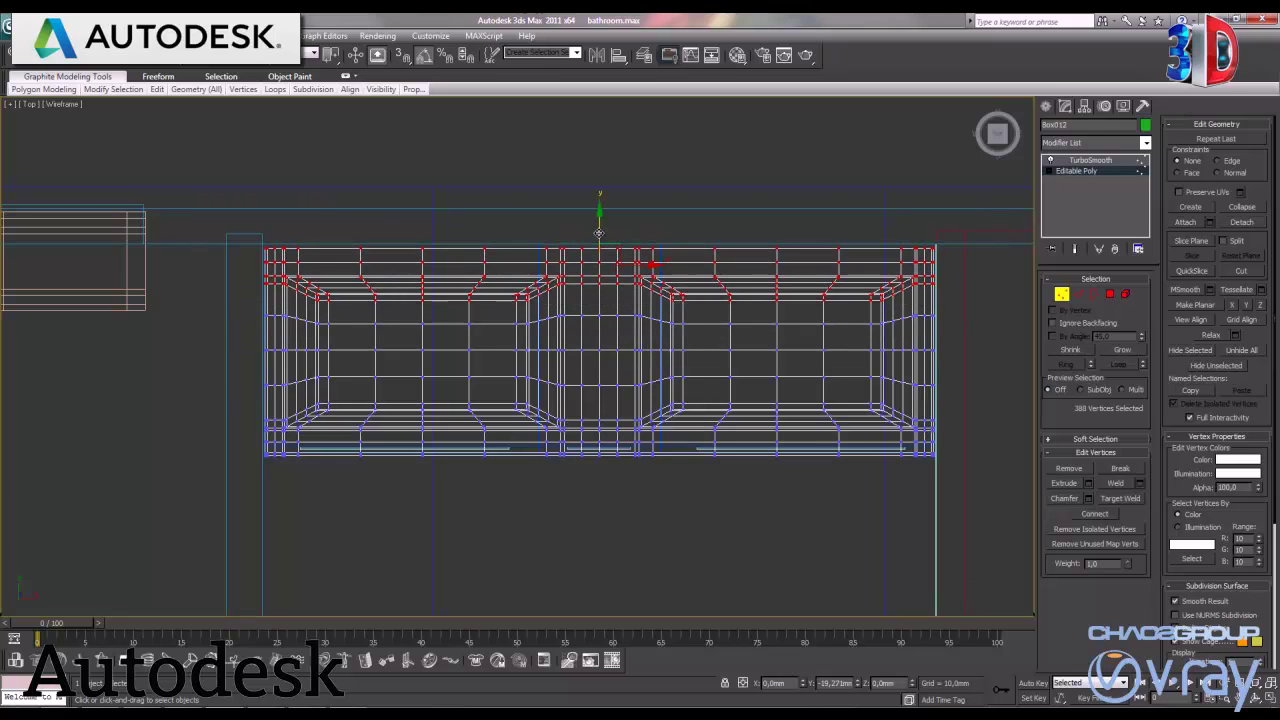
# Reframe the countertop in Top view, reselect the upper vertex rows and move them about 59 mm forward
pyautogui.hotkey('ctrl', 'shift', 'z')
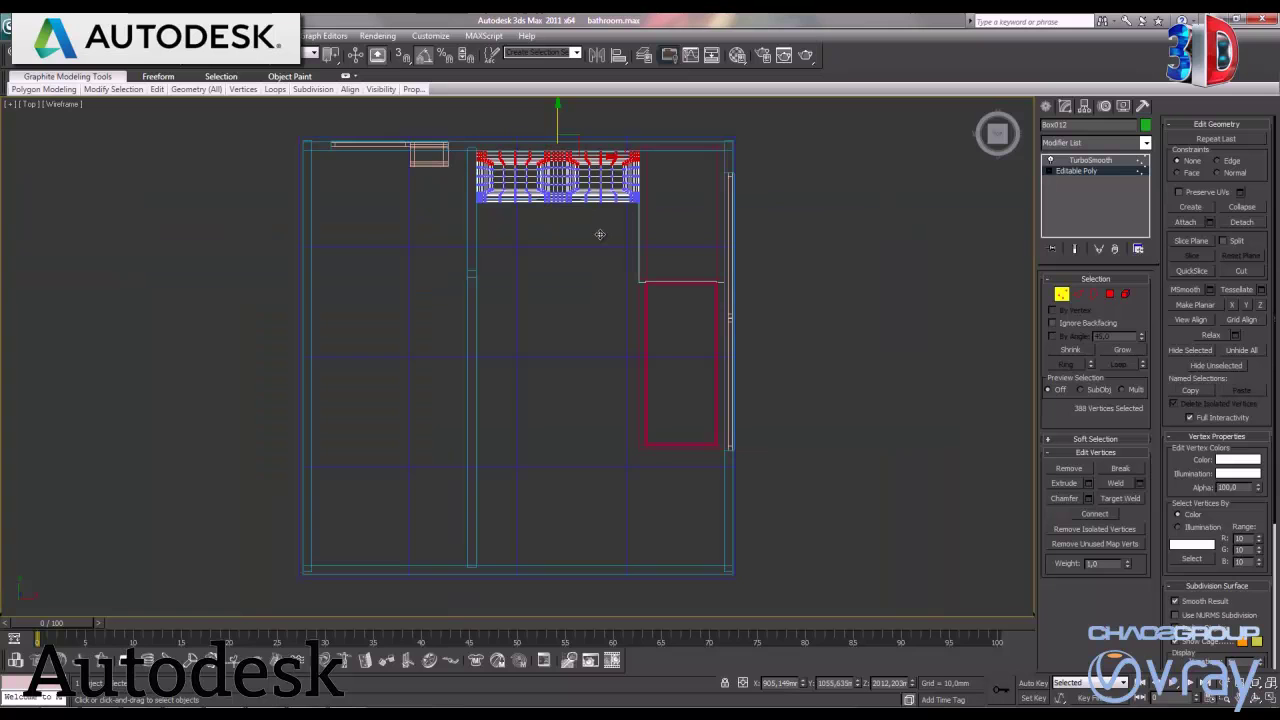
pyautogui.scroll(3, 595, 311)
pyautogui.scroll(3, 595, 311)
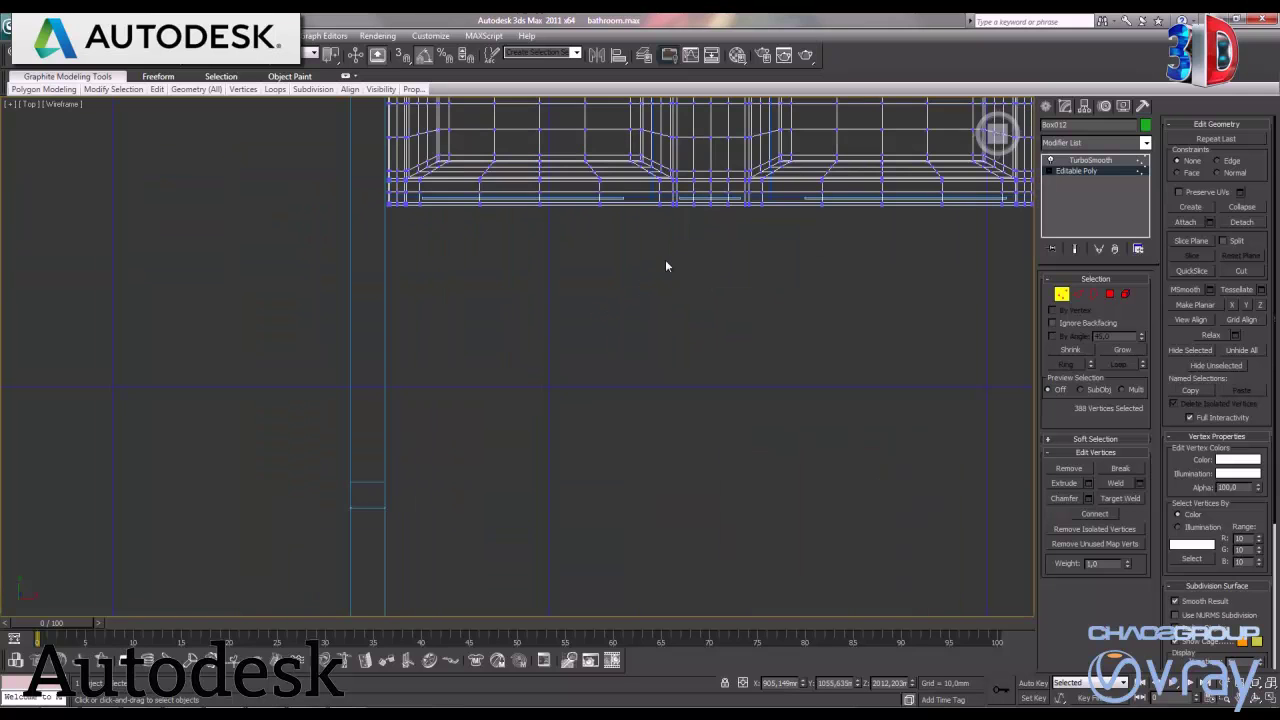
pyautogui.moveTo(665, 259); pyautogui.dragTo(555, 467, button='middle')
pyautogui.scroll(2, 600, 400)
pyautogui.moveTo(663, 346); pyautogui.dragTo(605, 413, button='middle')
pyautogui.click(82, 296)
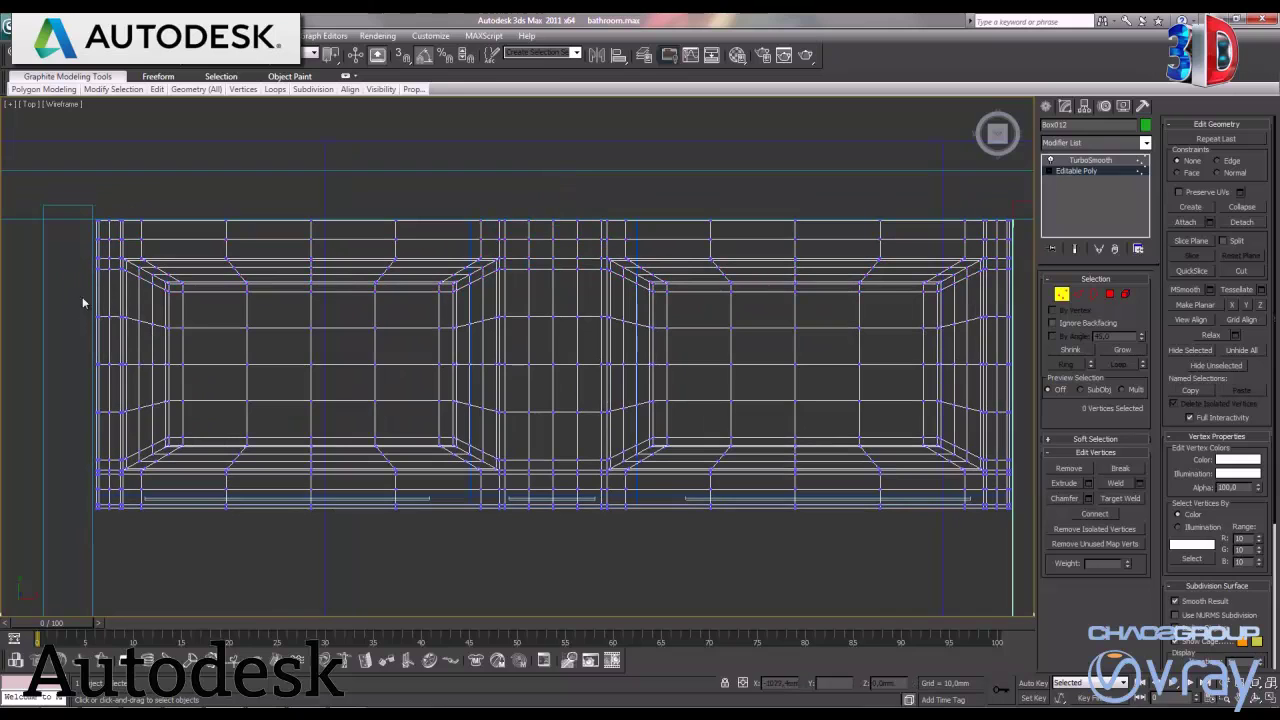
pyautogui.moveTo(93, 298); pyautogui.dragTo(1022, 238)
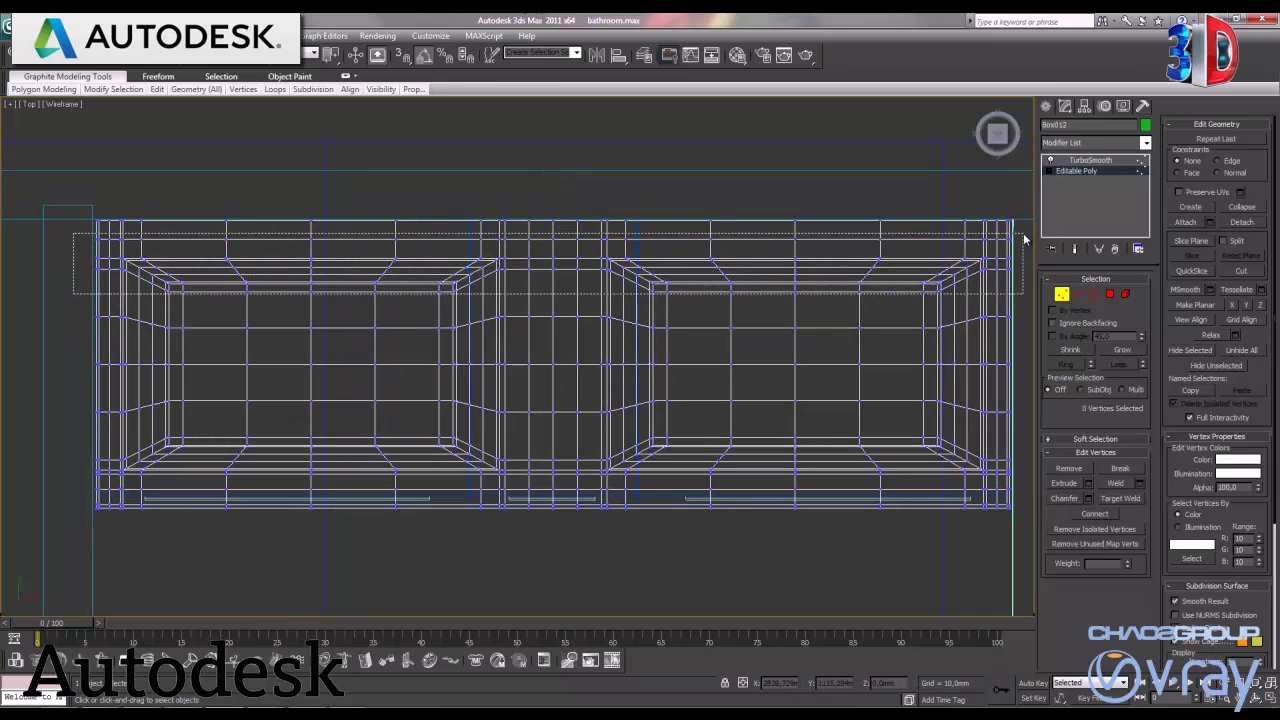
pyautogui.moveTo(553, 214); pyautogui.dragTo(548, 263)
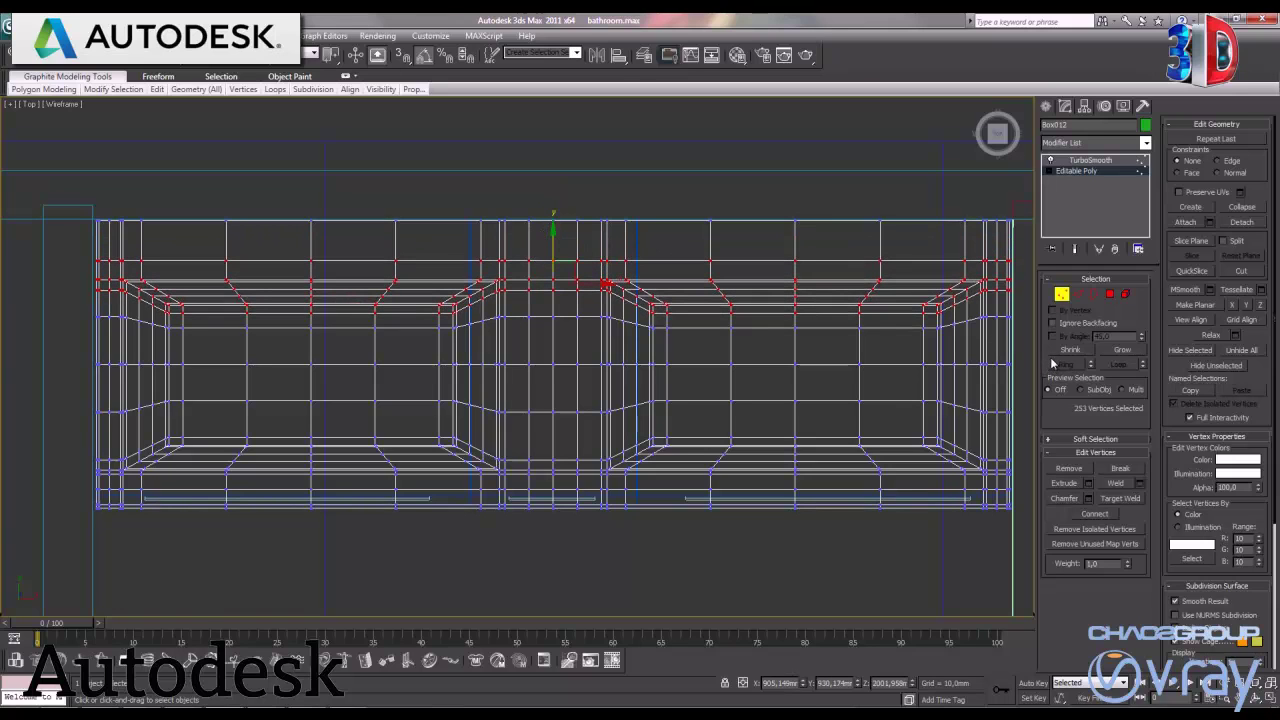
pyautogui.click(1061, 293)
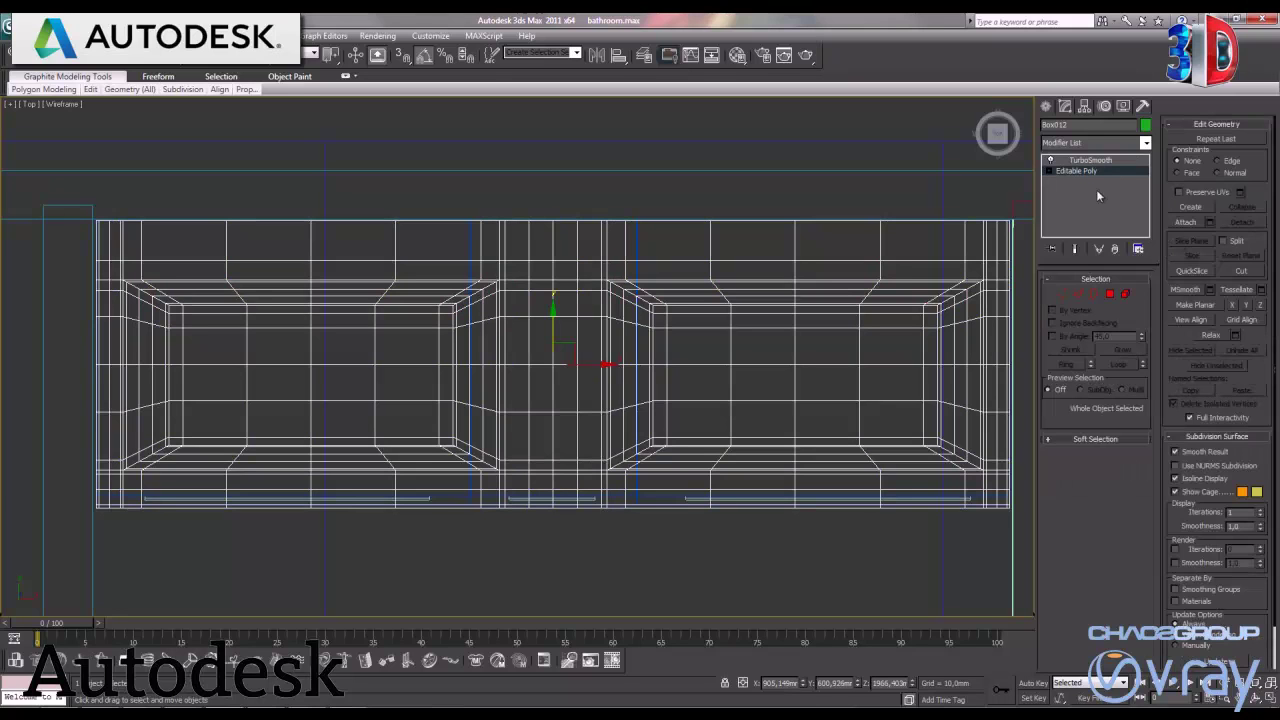
# Orbit the TurboSmoothed countertop in a maximized Perspective view to inspect it
pyautogui.click(1089, 161)
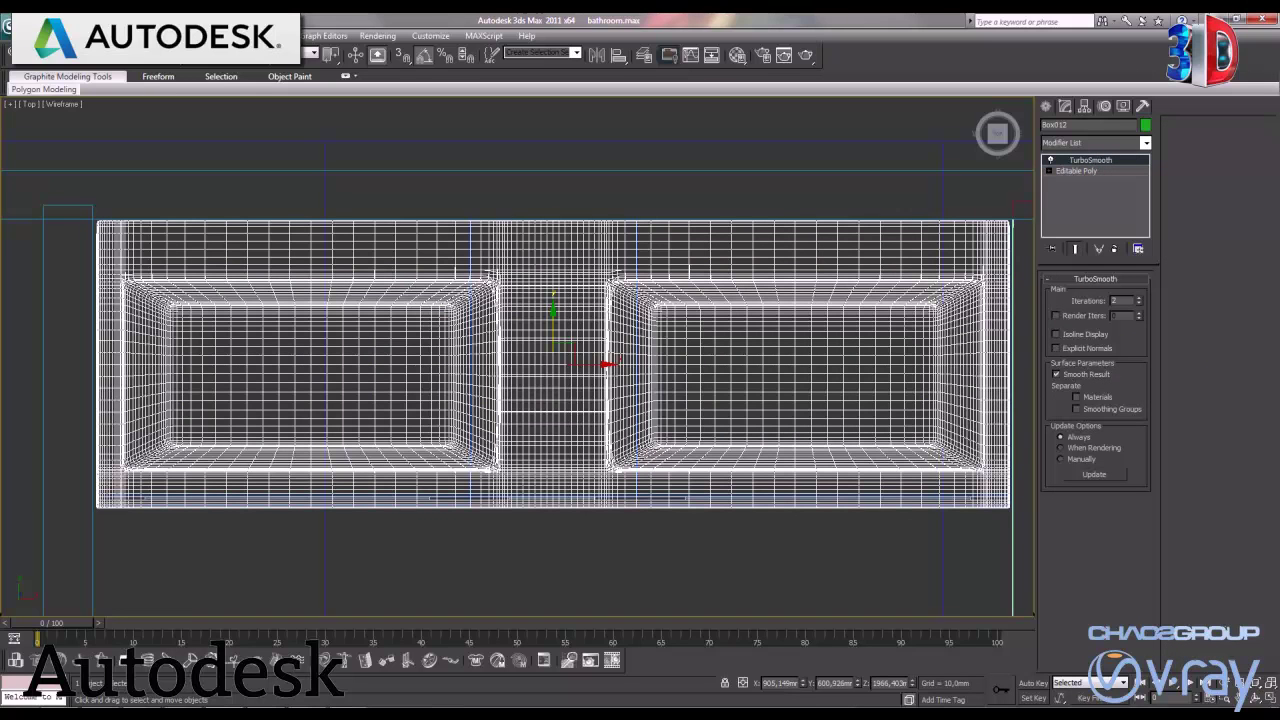
pyautogui.hotkey('alt', 'w')
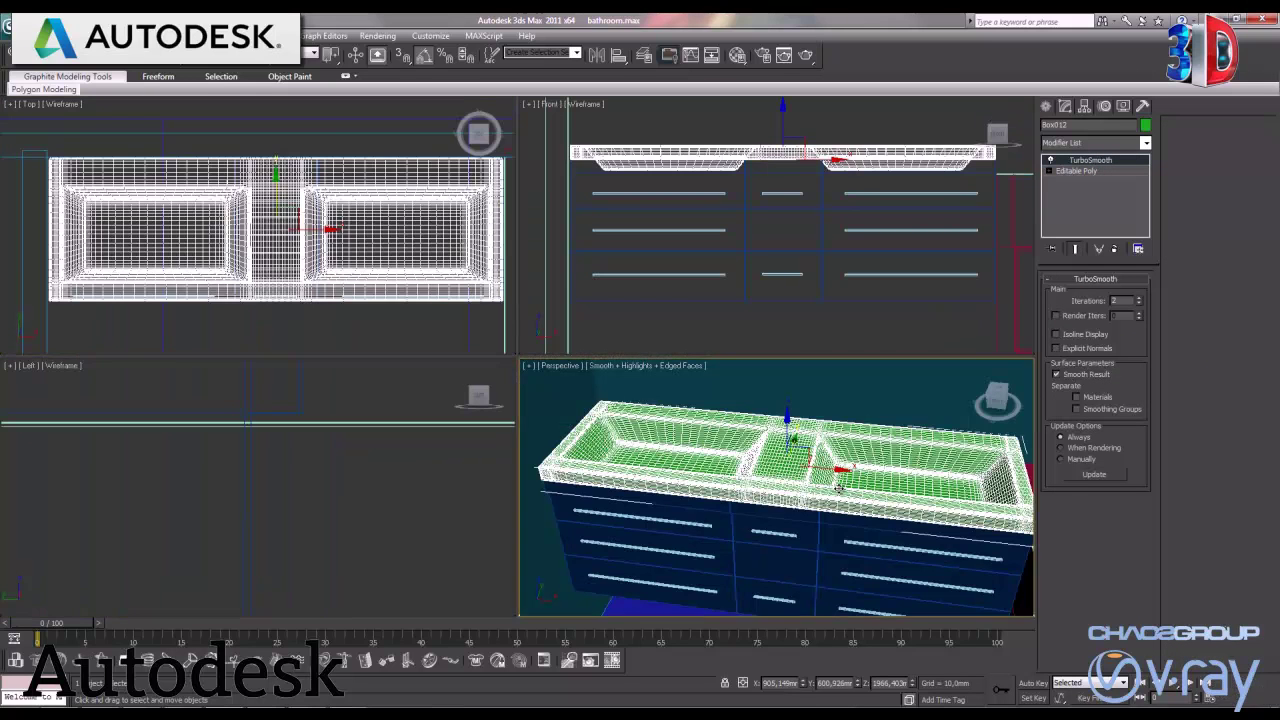
pyautogui.hotkey('alt', 'w')
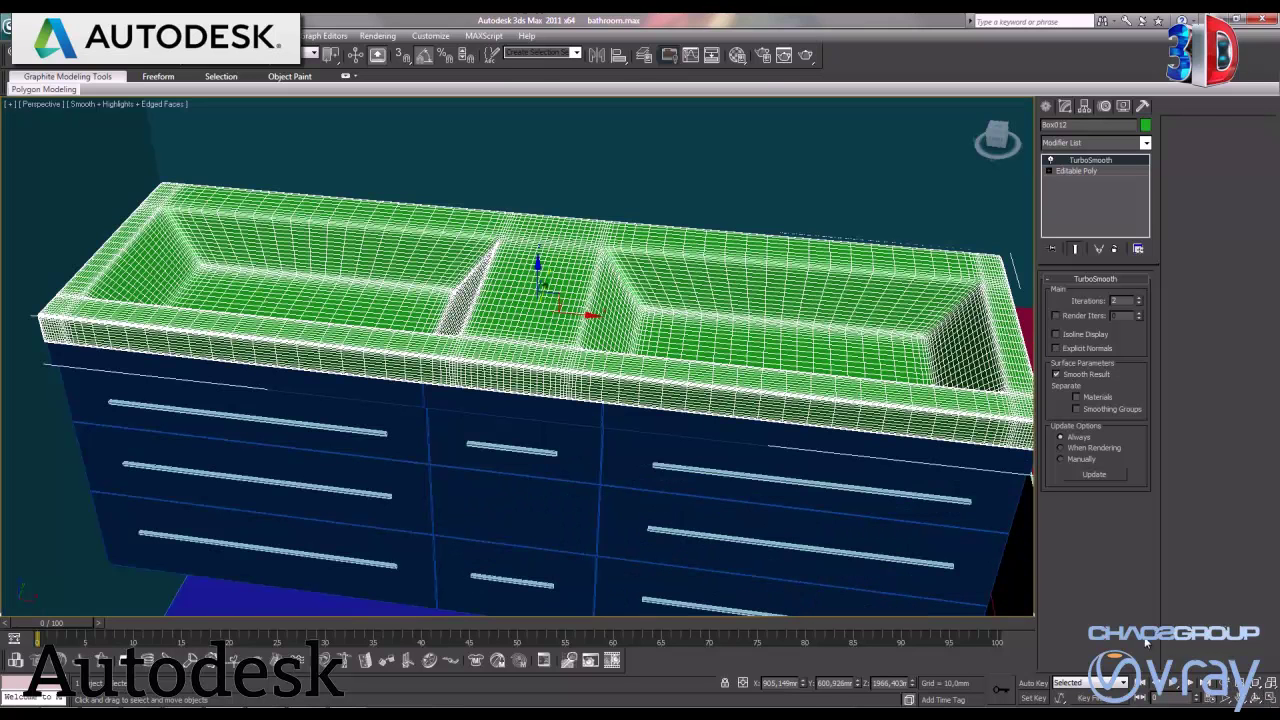
pyautogui.press('F4')
pyautogui.keyDown('alt'); pyautogui.moveTo(846, 409); pyautogui.dragTo(812, 414, button='middle'); pyautogui.keyUp('alt')
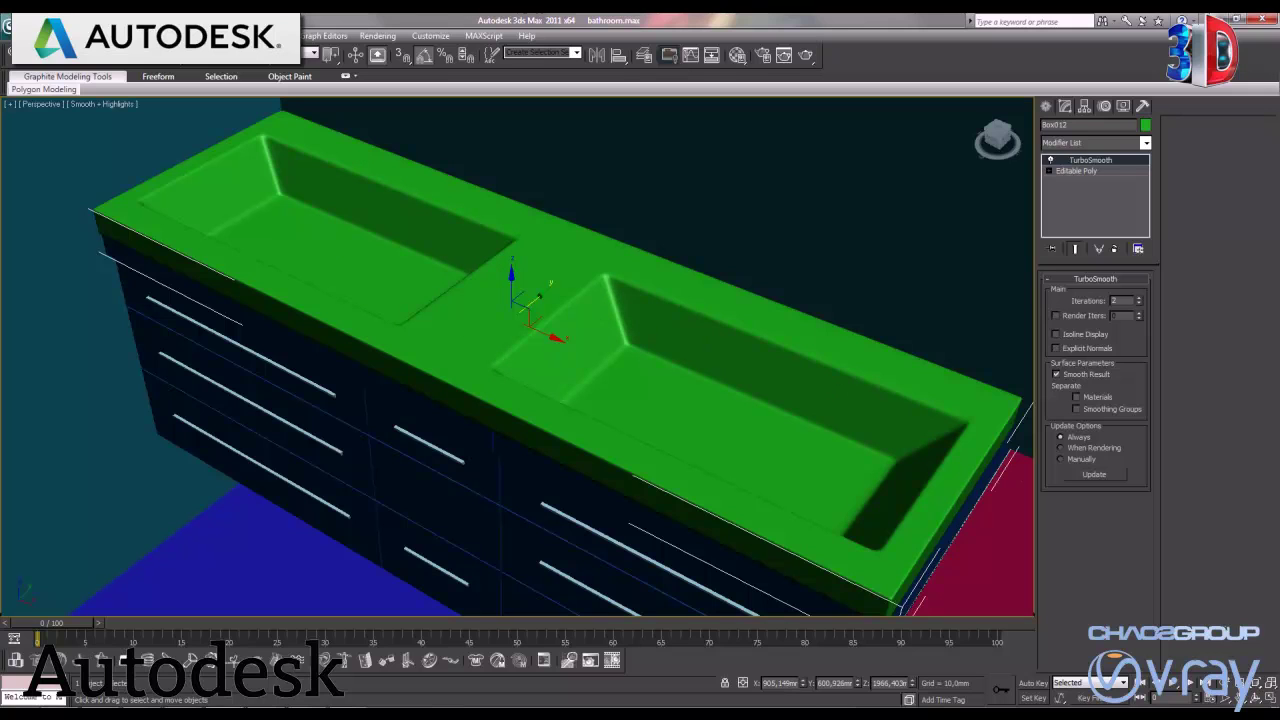
pyautogui.click(1265, 698)
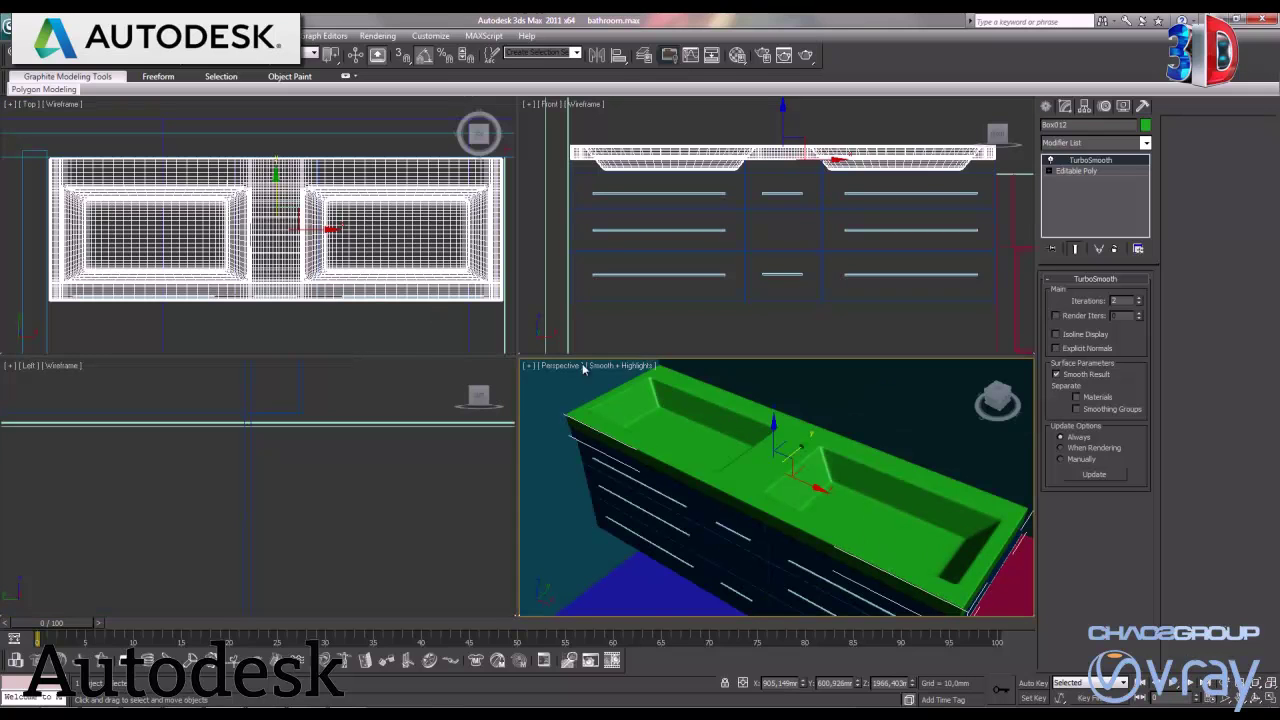
# Frame the sink profile in a maximized Left view, then reselect the countertop's Editable Poly
pyautogui.click(382, 483)
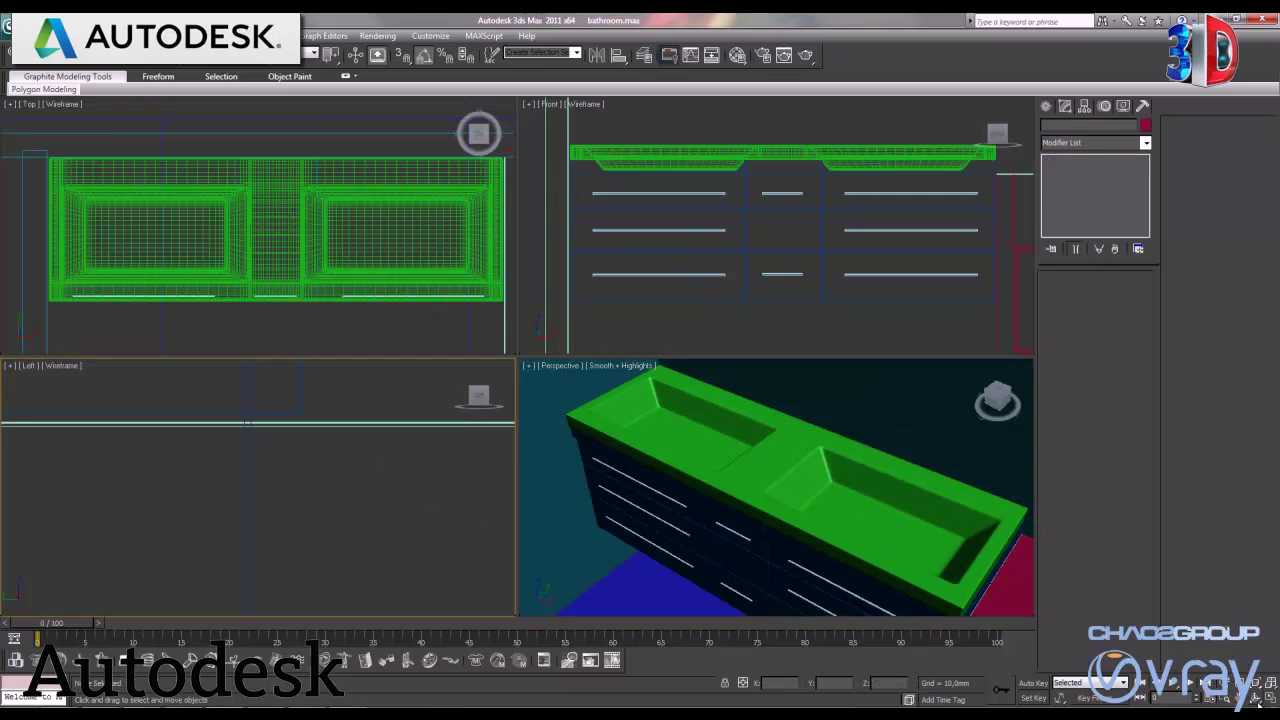
pyautogui.hotkey('alt', 'w')
pyautogui.scroll(5, 640, 485)
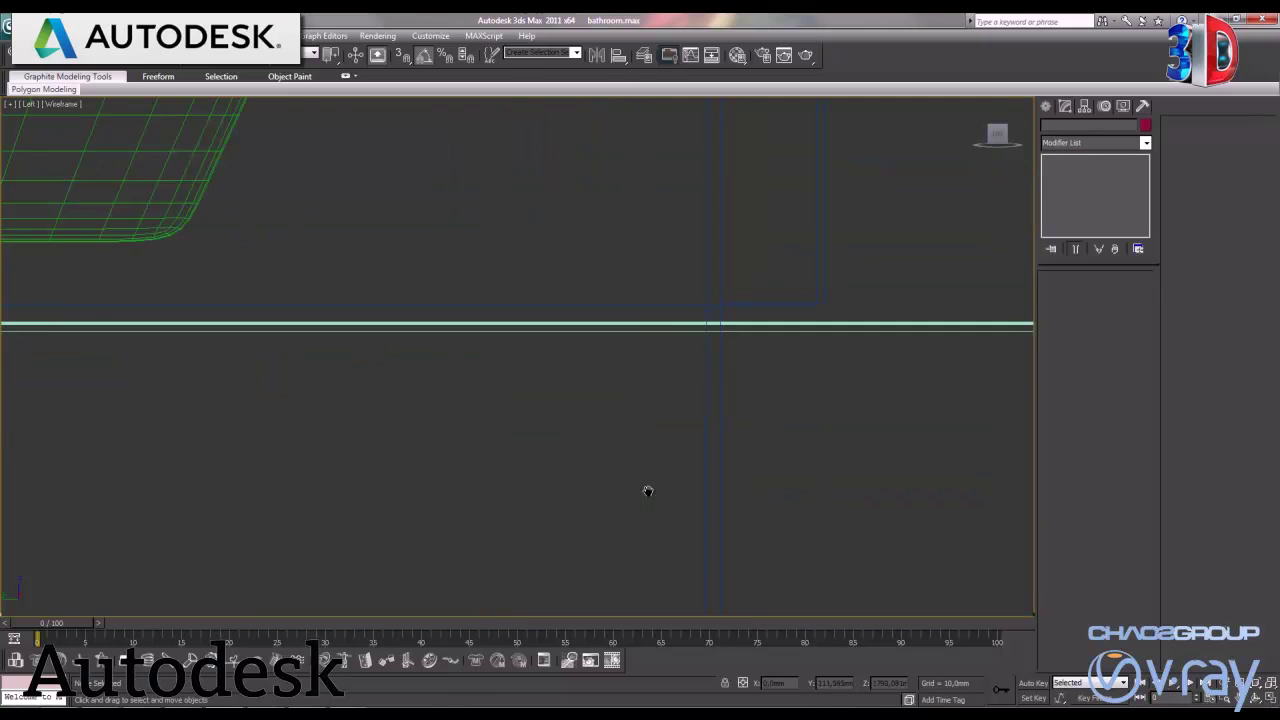
pyautogui.scroll(-3, 618, 460)
pyautogui.moveTo(340, 297); pyautogui.dragTo(589, 320, button='middle')
pyautogui.scroll(1, 350, 277)
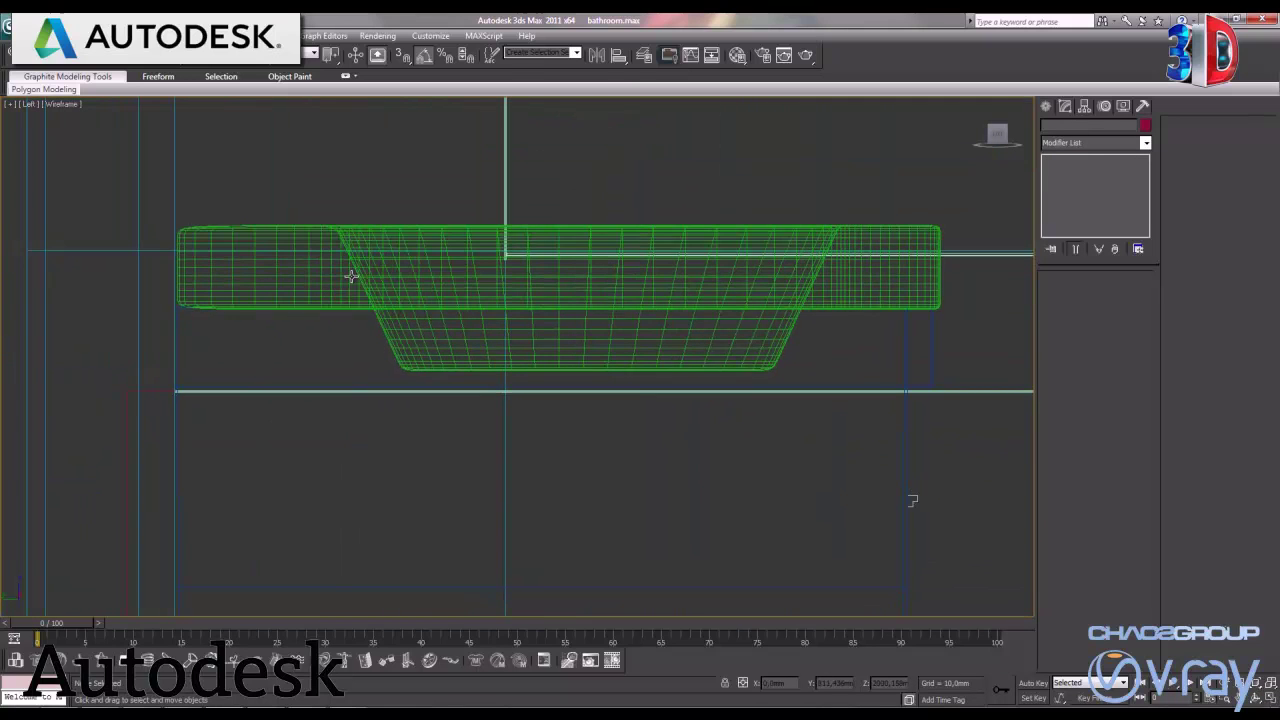
pyautogui.moveTo(320, 268); pyautogui.dragTo(446, 335, button='middle')
pyautogui.scroll(2, 446, 335)
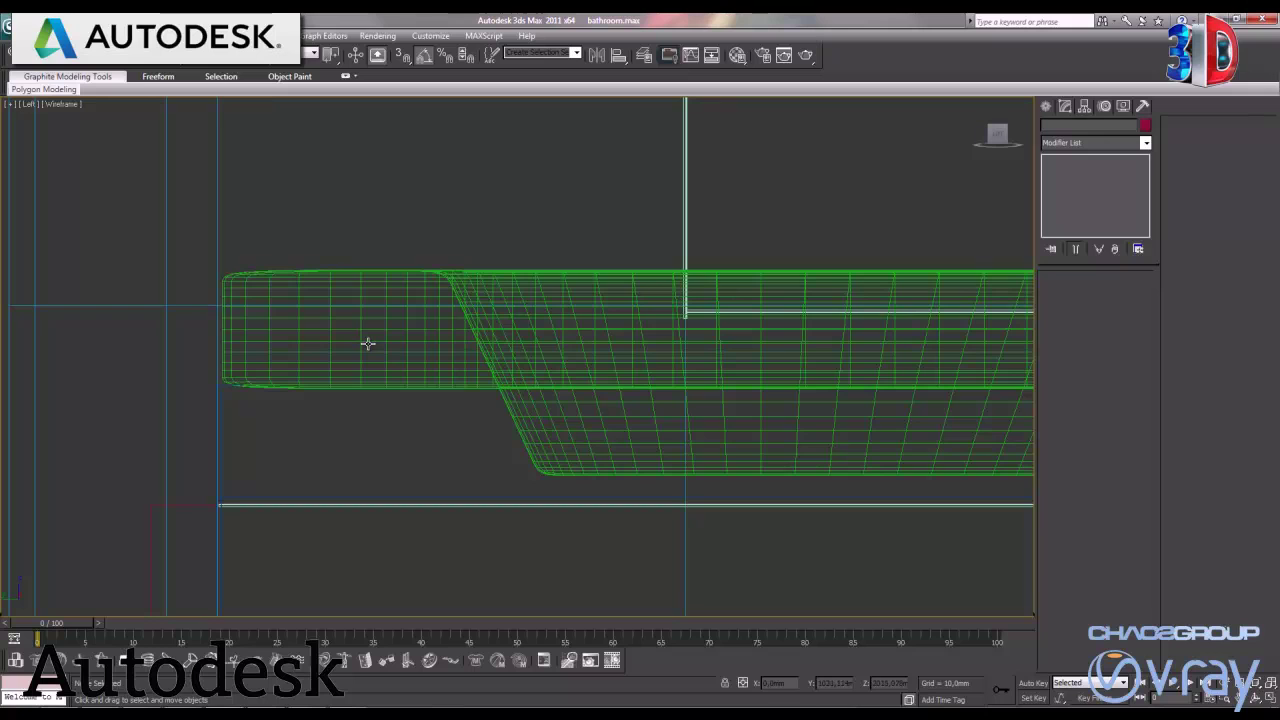
pyautogui.click(368, 341)
pyautogui.click(1100, 171)
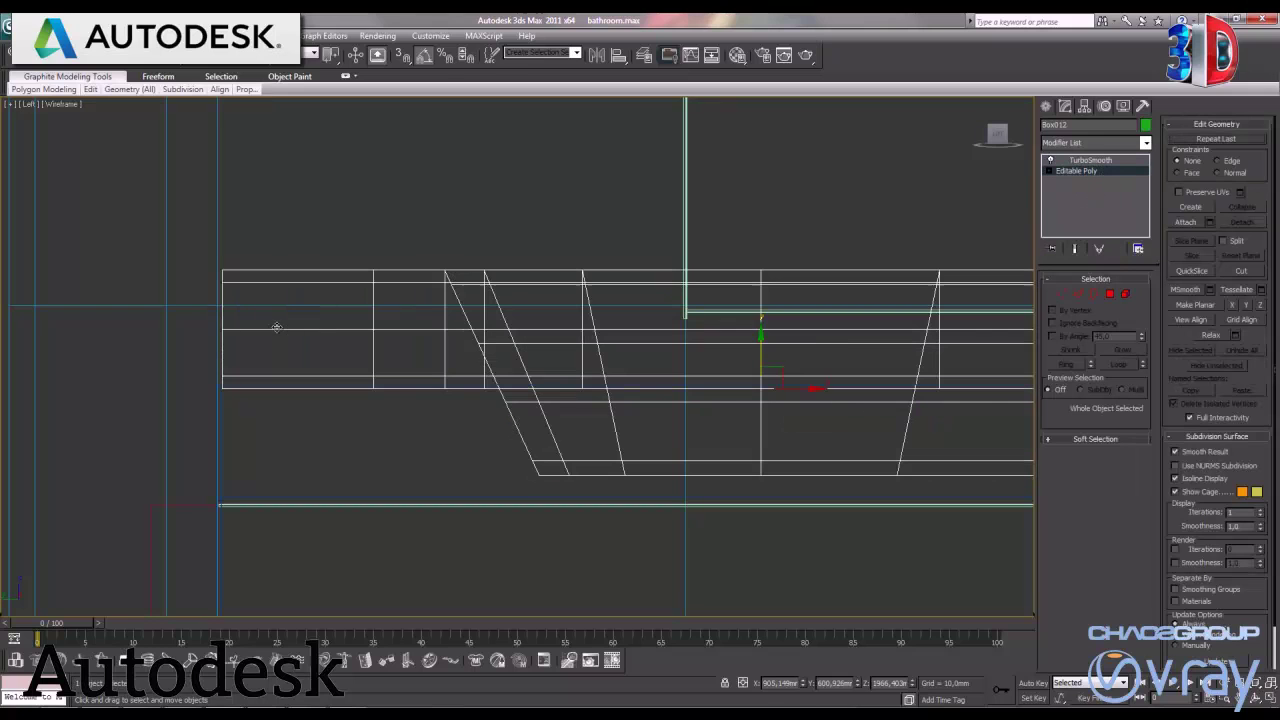
# Select the edge ring at the countertop's left end and show it edged in Perspective
pyautogui.click(1076, 293)
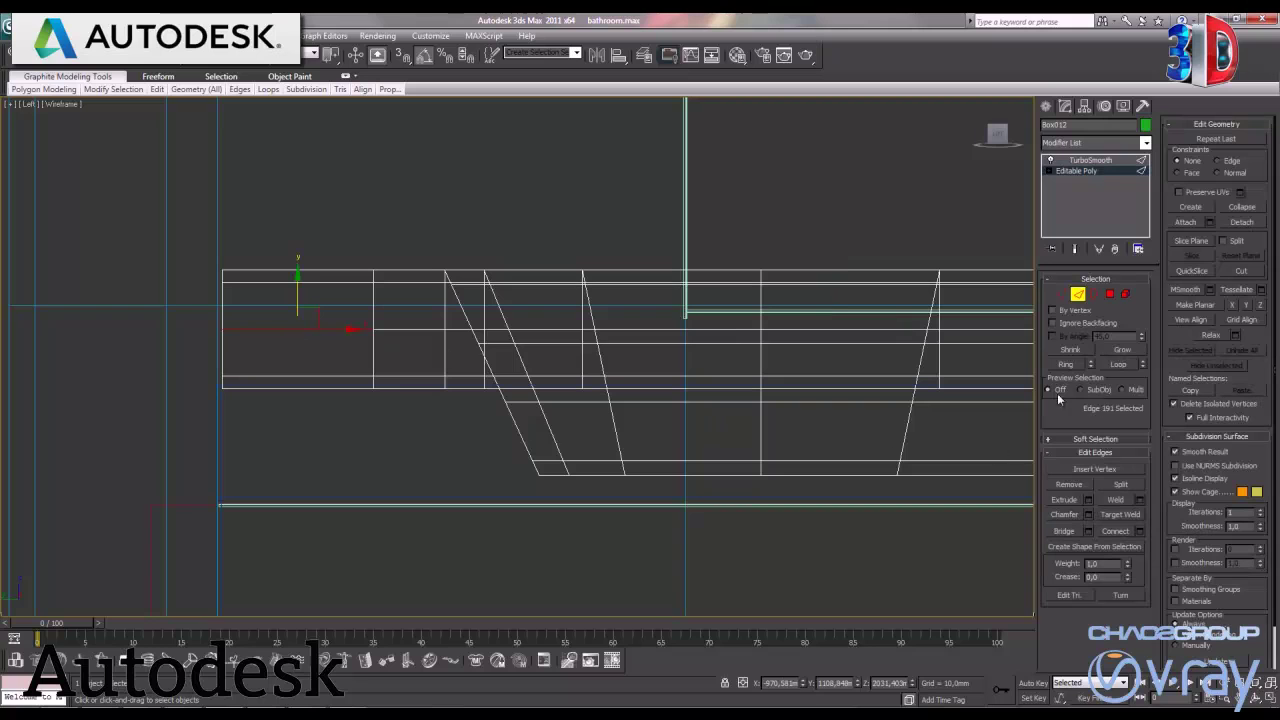
pyautogui.click(1068, 364)
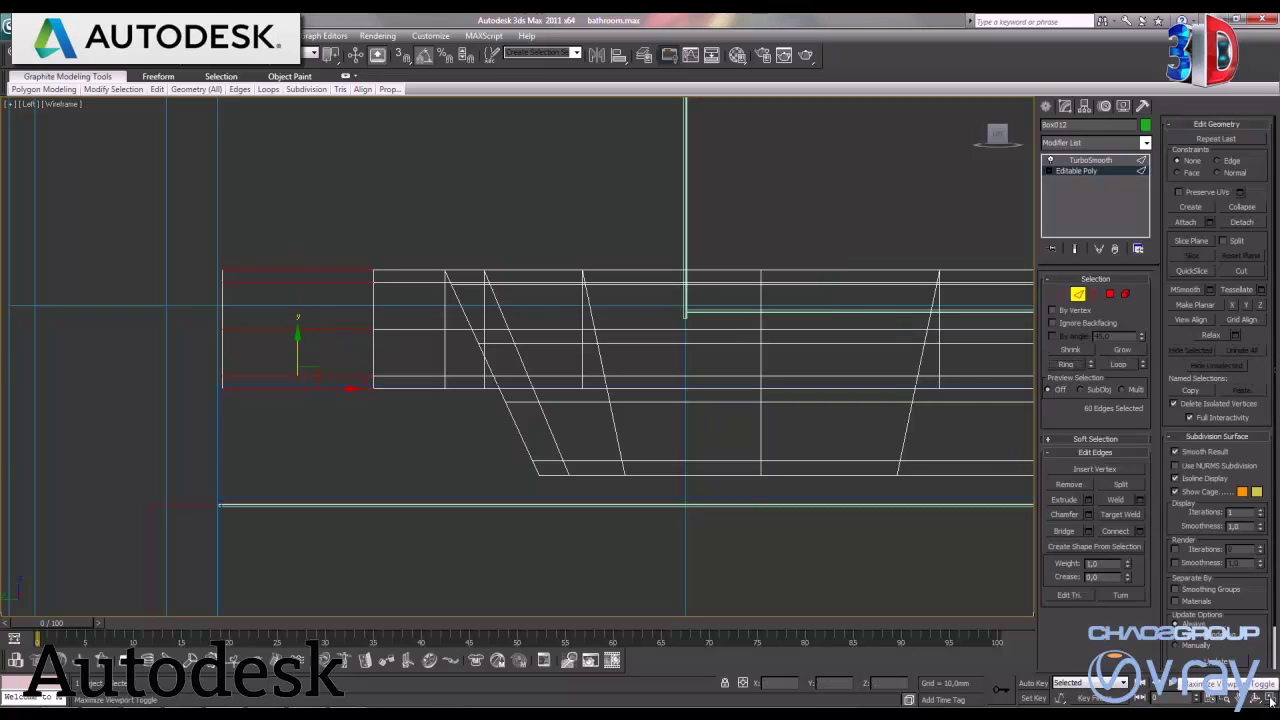
pyautogui.click(1270, 697)
pyautogui.rightClick(855, 464)
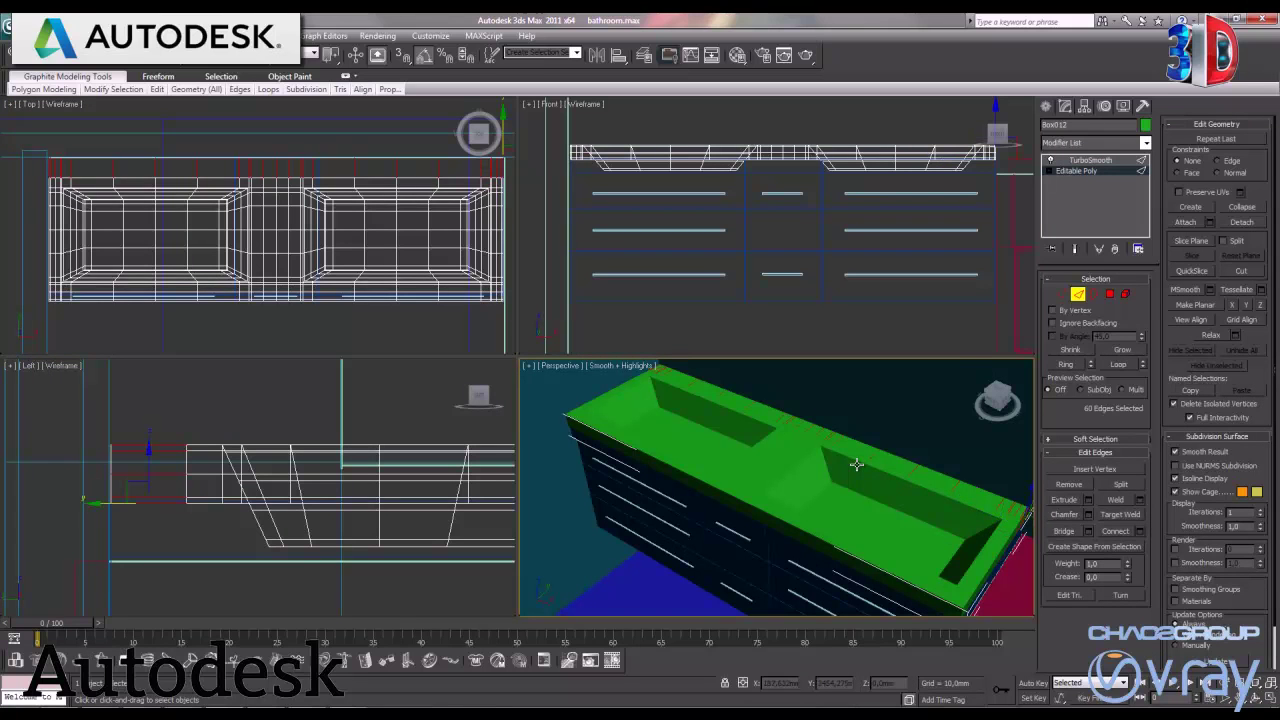
pyautogui.press('F4')
pyautogui.click(1270, 697)
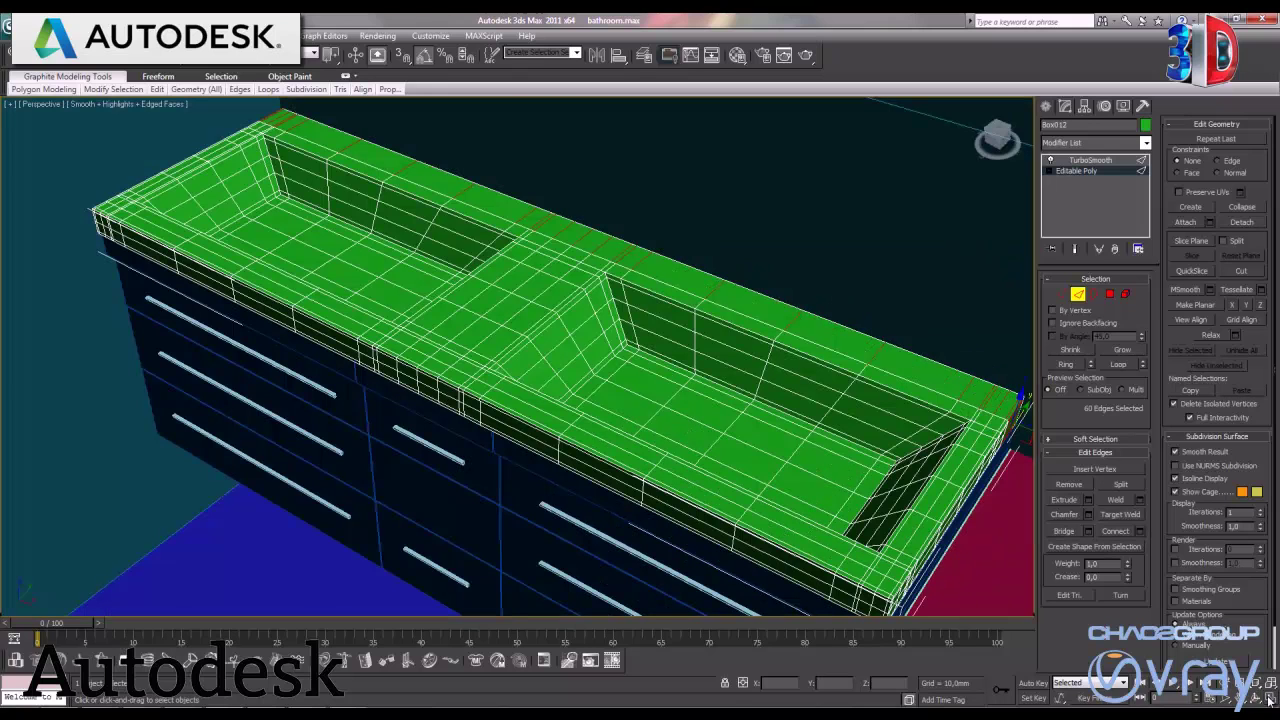
# Connect the selected edges with new loops and view the TurboSmoothed result in four viewports
pyautogui.click(1140, 531)
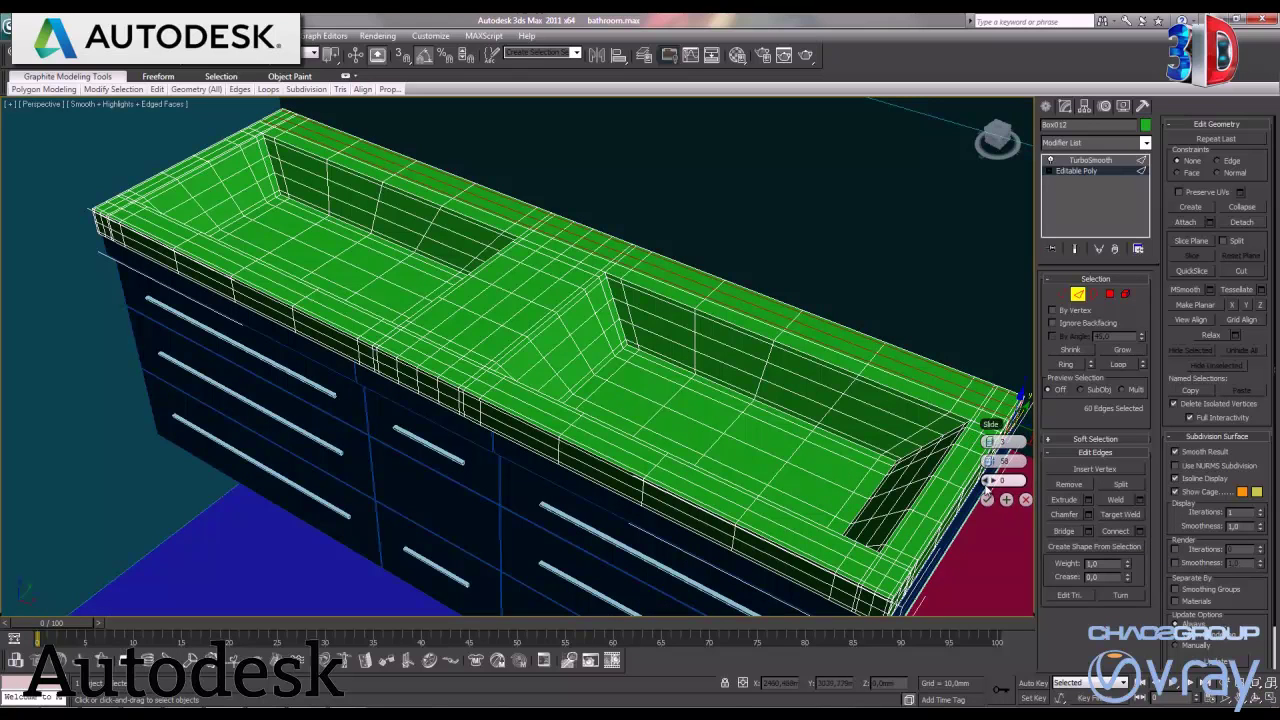
pyautogui.click(987, 499)
pyautogui.click(1093, 162)
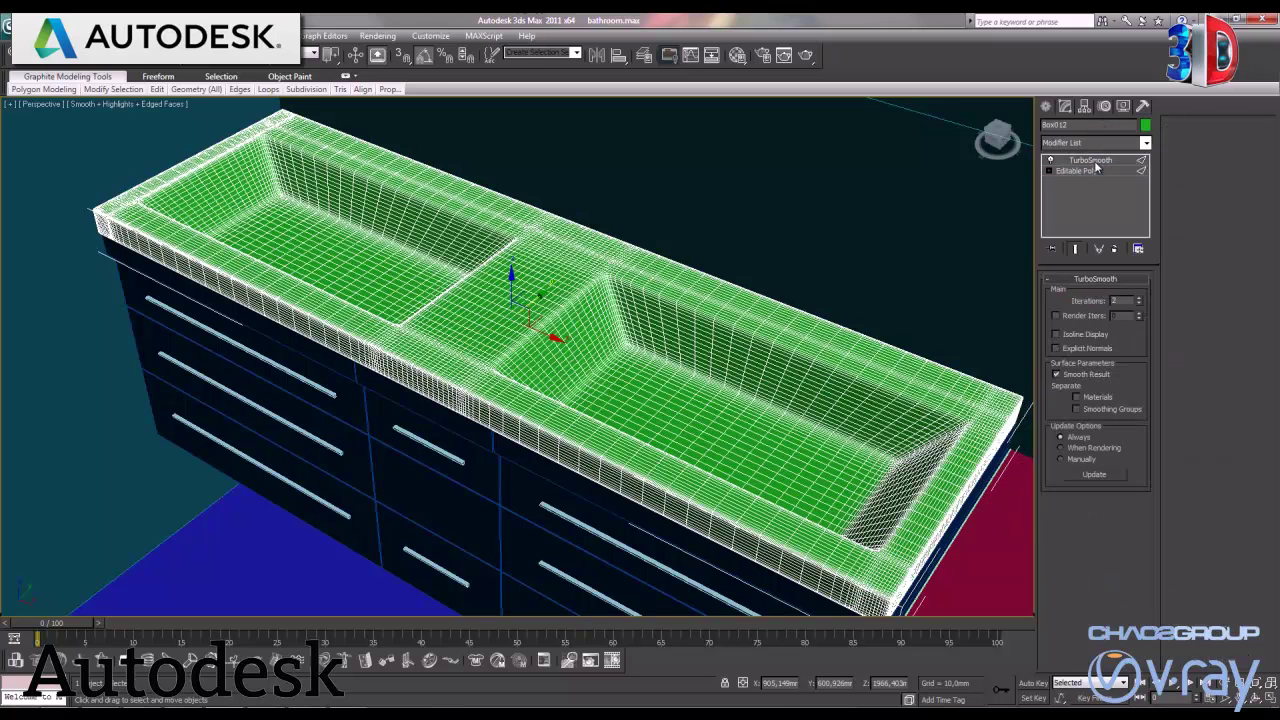
pyautogui.hotkey('alt', 'w')
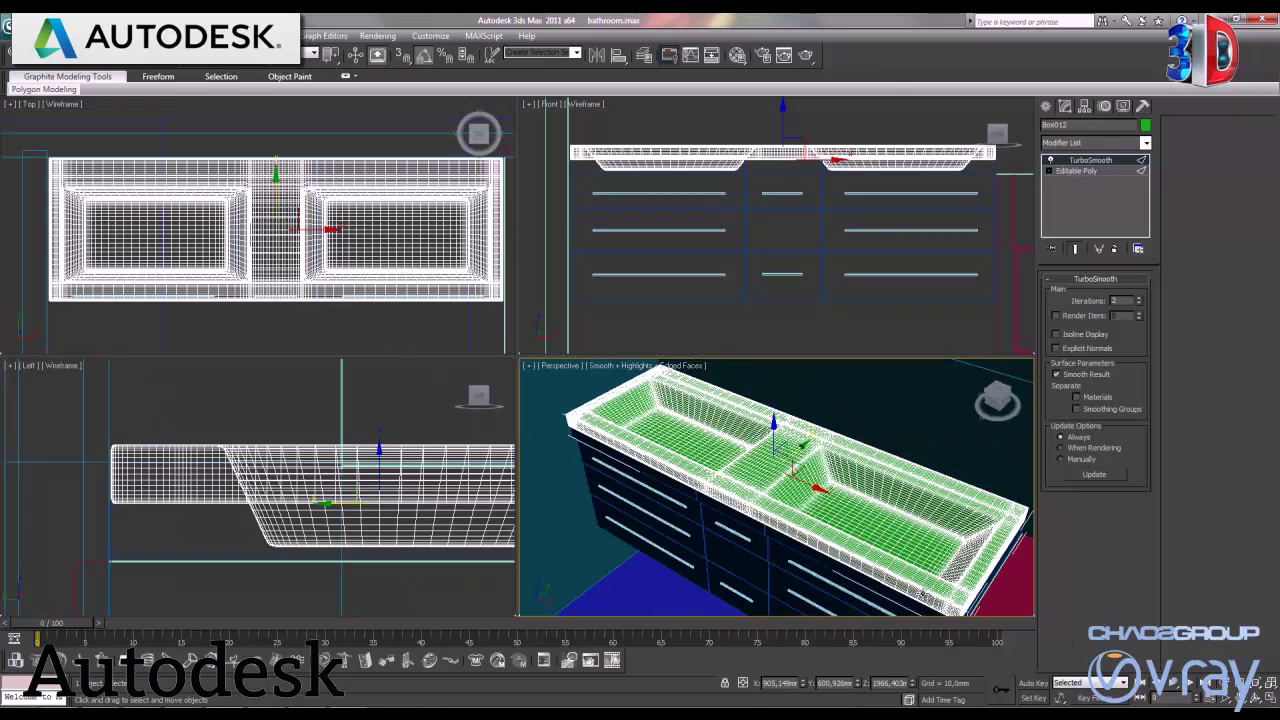
# Slide the countertop's end vertical edge loop 12.9 mm outward in the Left view
pyautogui.click(1268, 688)
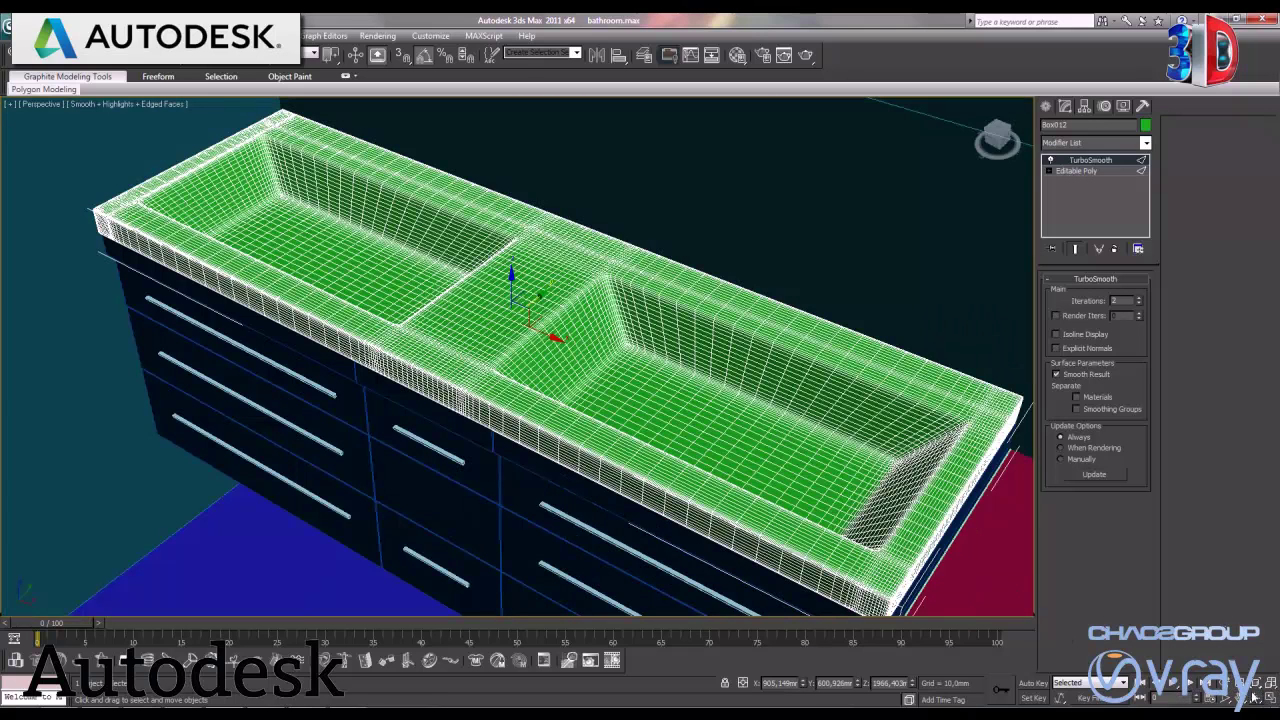
pyautogui.click(1268, 688)
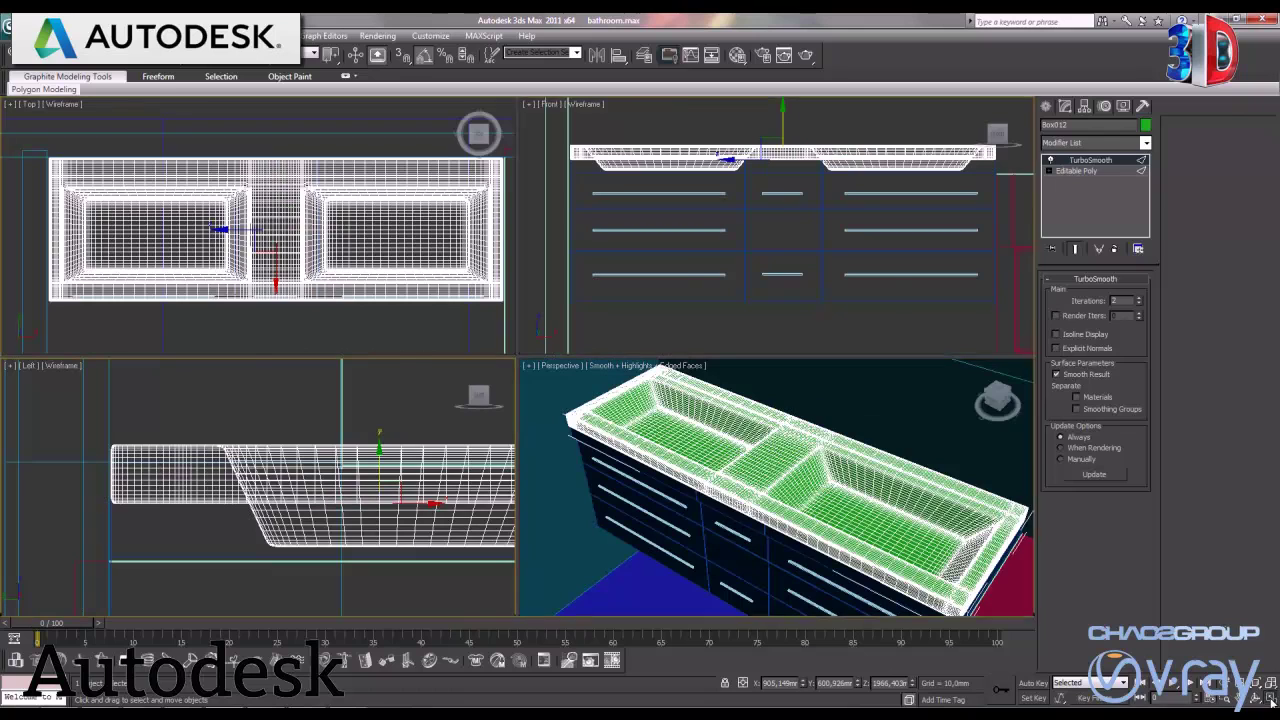
pyautogui.hotkey('alt', 'w')
pyautogui.moveTo(309, 363)
pyautogui.mouseDown(button='middle')
pyautogui.moveTo(503, 429)
pyautogui.moveTo(476, 412)
pyautogui.mouseUp(button='middle')
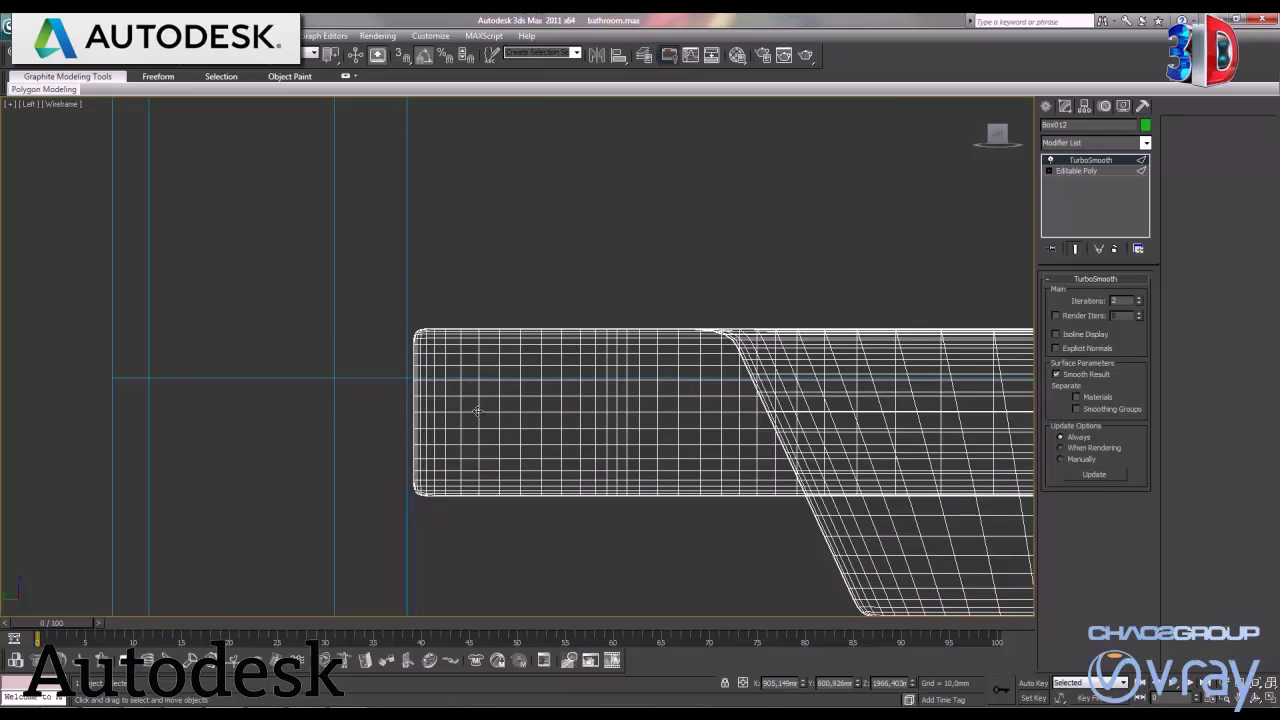
pyautogui.click(1077, 170)
pyautogui.press('2')
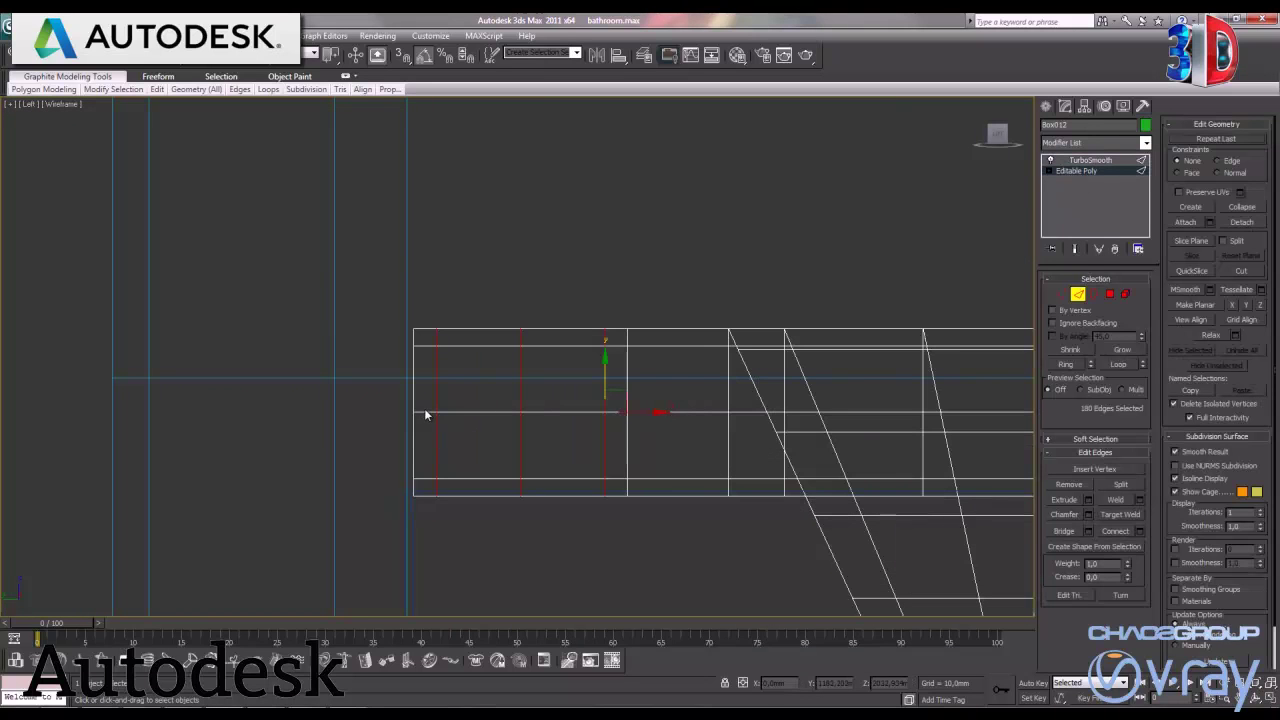
pyautogui.click(436, 401)
pyautogui.click(1118, 364)
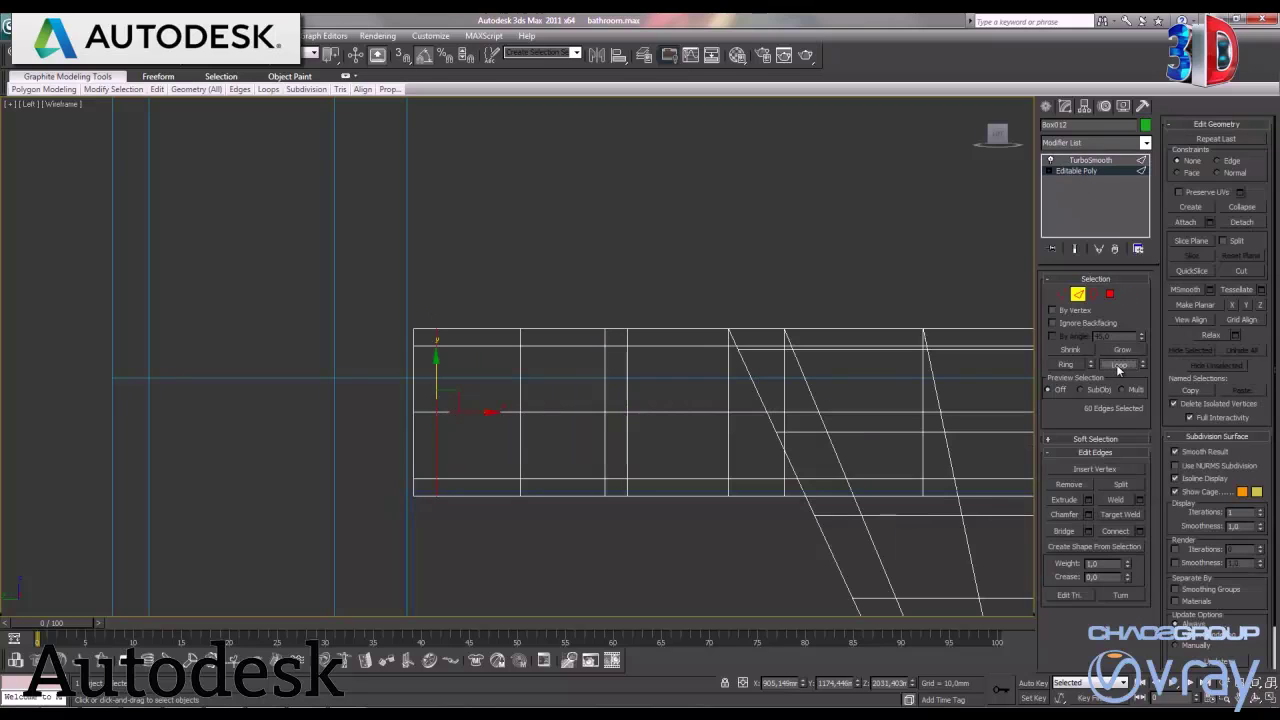
pyautogui.moveTo(488, 412); pyautogui.dragTo(463, 416)
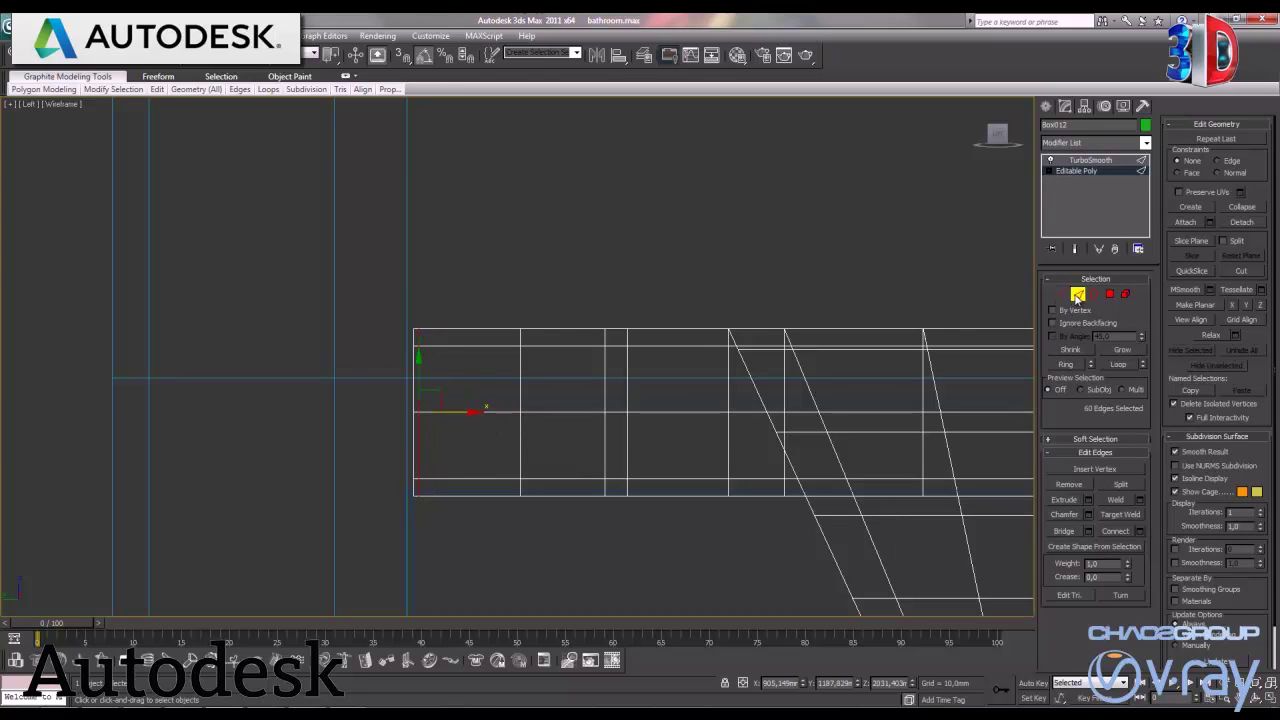
# Return to the TurboSmoothed countertop, reframe the side view, deselect it, and bring up the Create panel
pyautogui.click(1077, 296)
pyautogui.click(1090, 160)
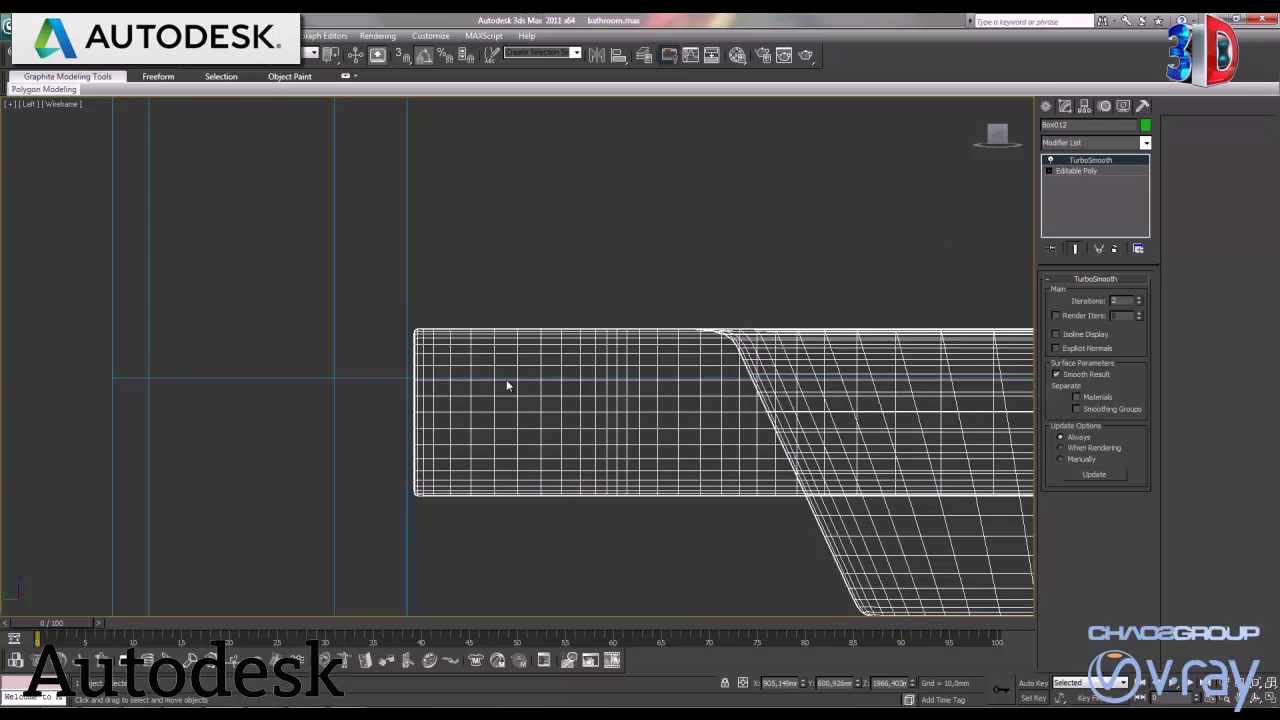
pyautogui.moveTo(674, 457); pyautogui.dragTo(674, 366, button='middle')
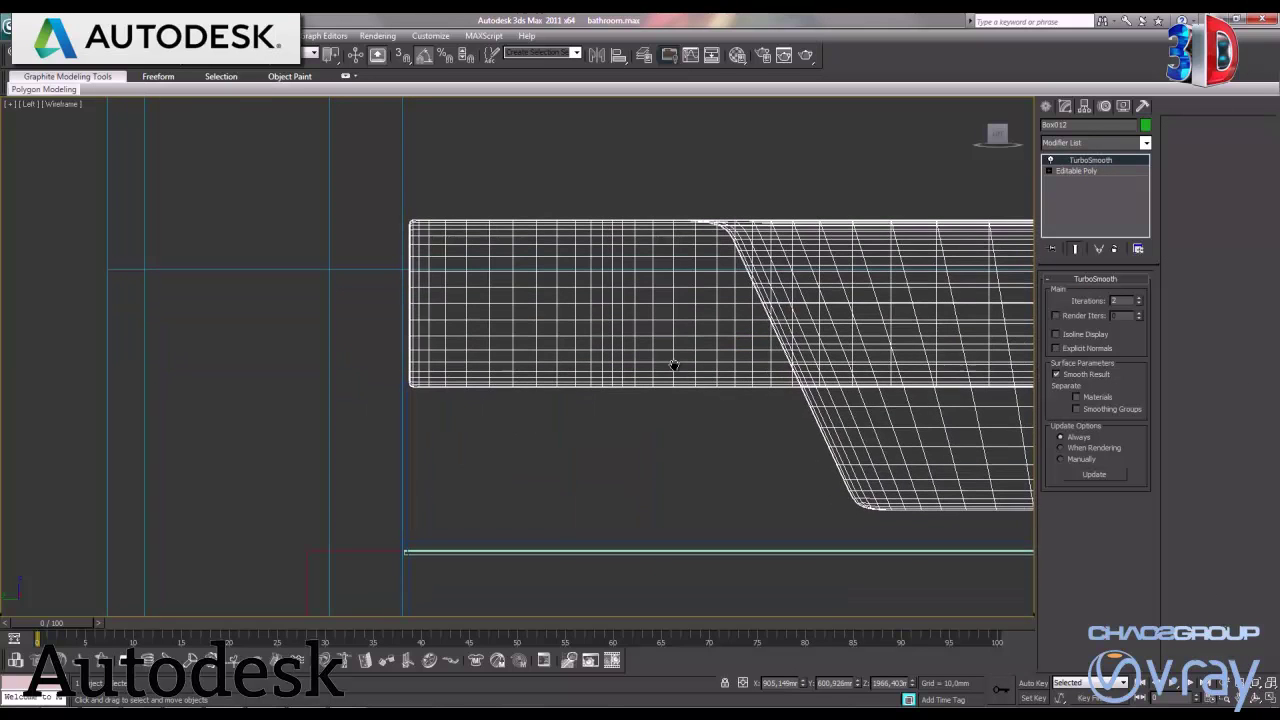
pyautogui.scroll(-3, 540, 377)
pyautogui.scroll(-2, 623, 403)
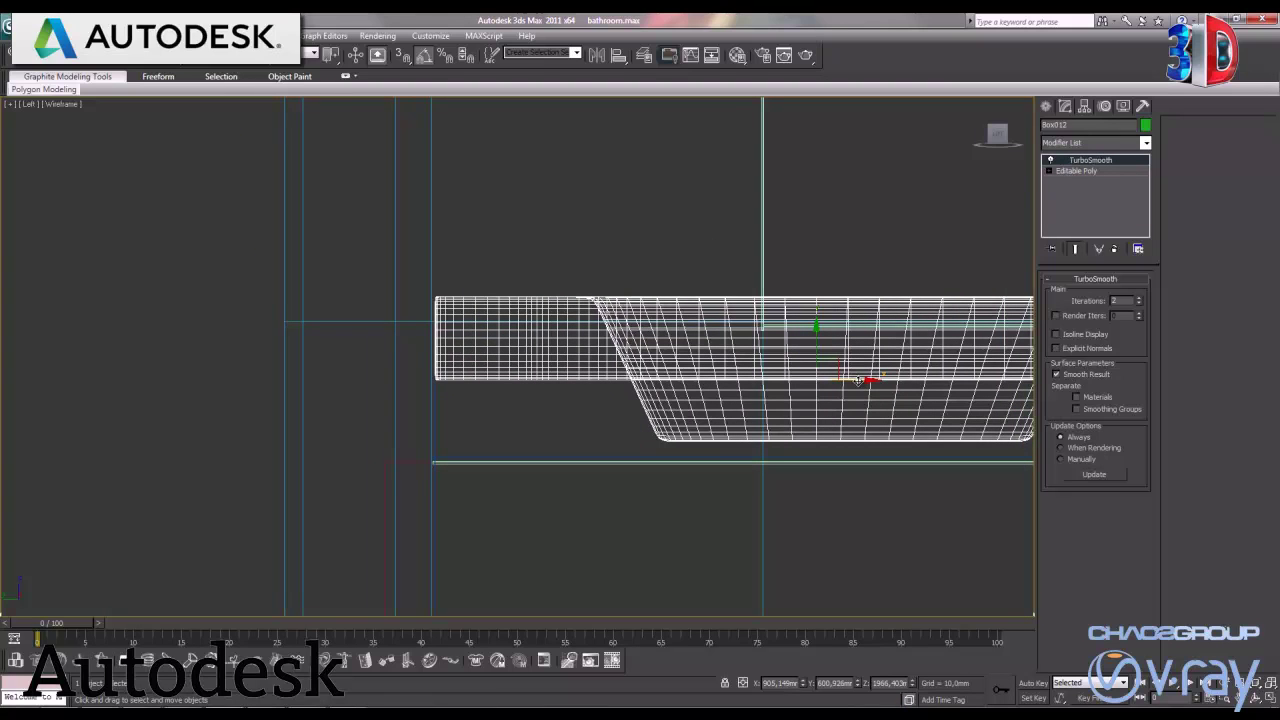
pyautogui.moveTo(847, 421)
pyautogui.mouseDown(button='middle')
pyautogui.moveTo(575, 419)
pyautogui.moveTo(689, 476)
pyautogui.mouseUp(button='middle')
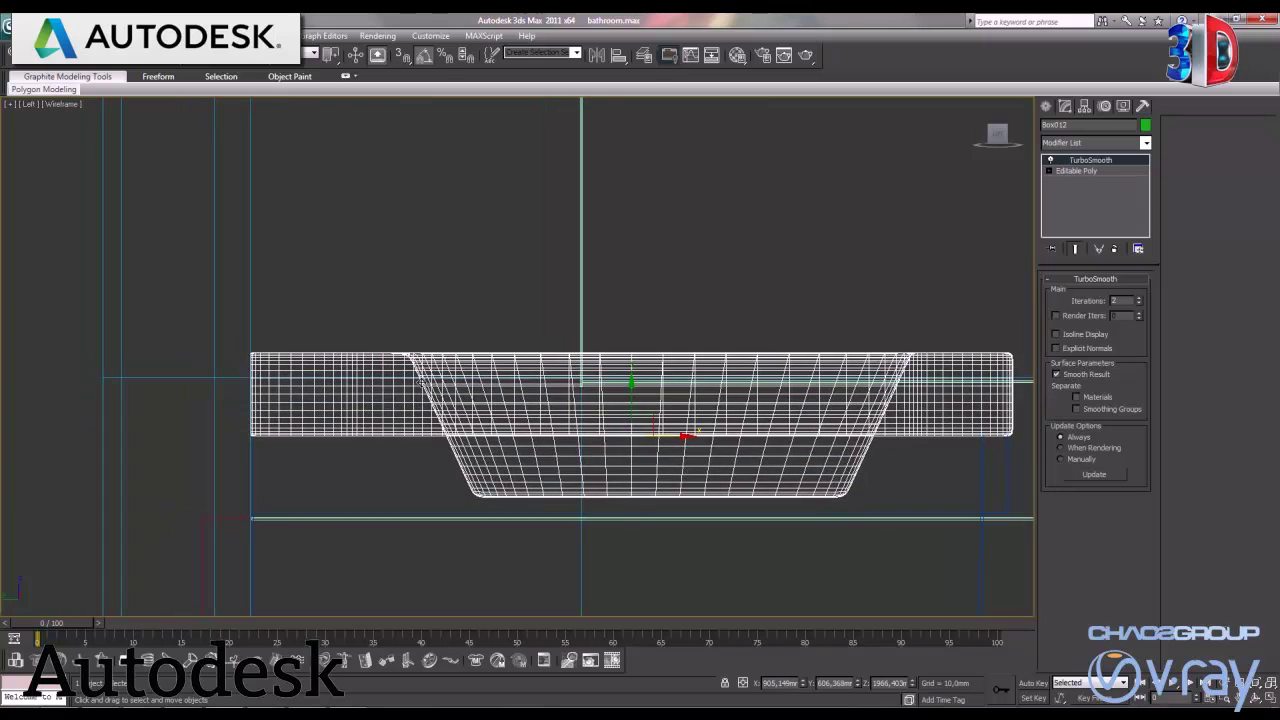
pyautogui.click(394, 289)
pyautogui.click(1046, 106)
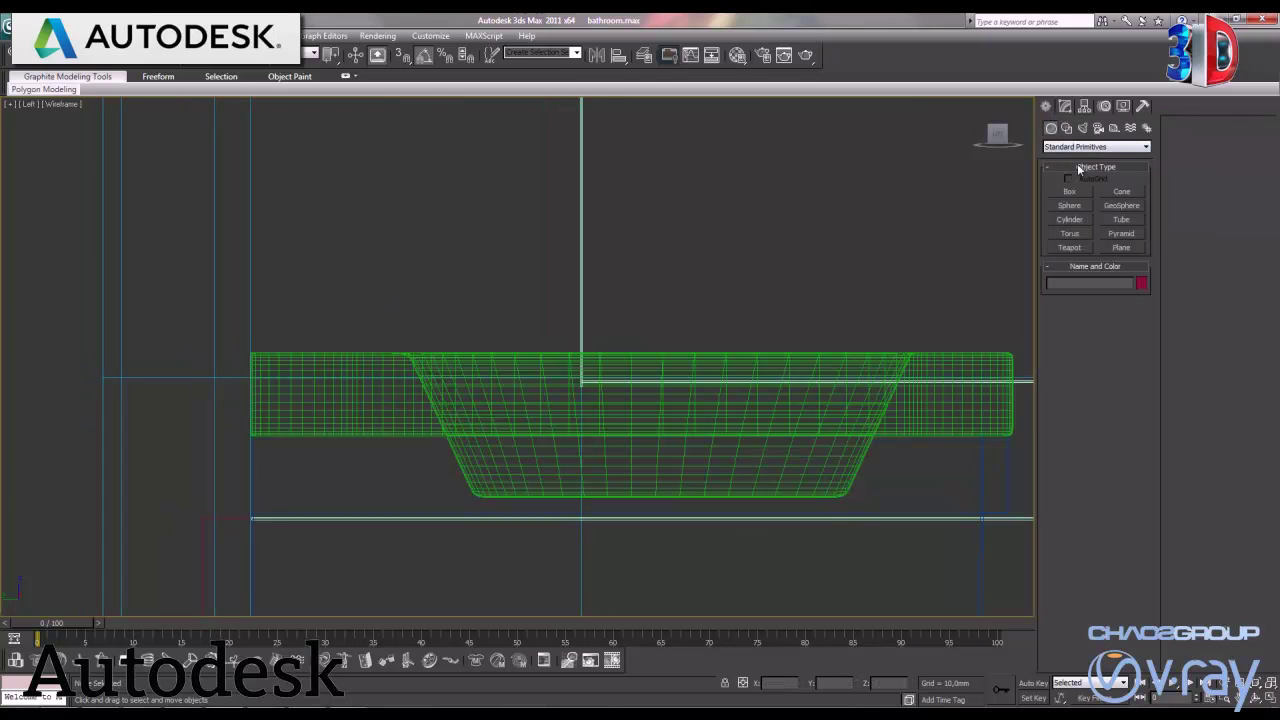
# Draw a small box, Box013, above the left sink's back rim in the Top view
pyautogui.click(1076, 193)
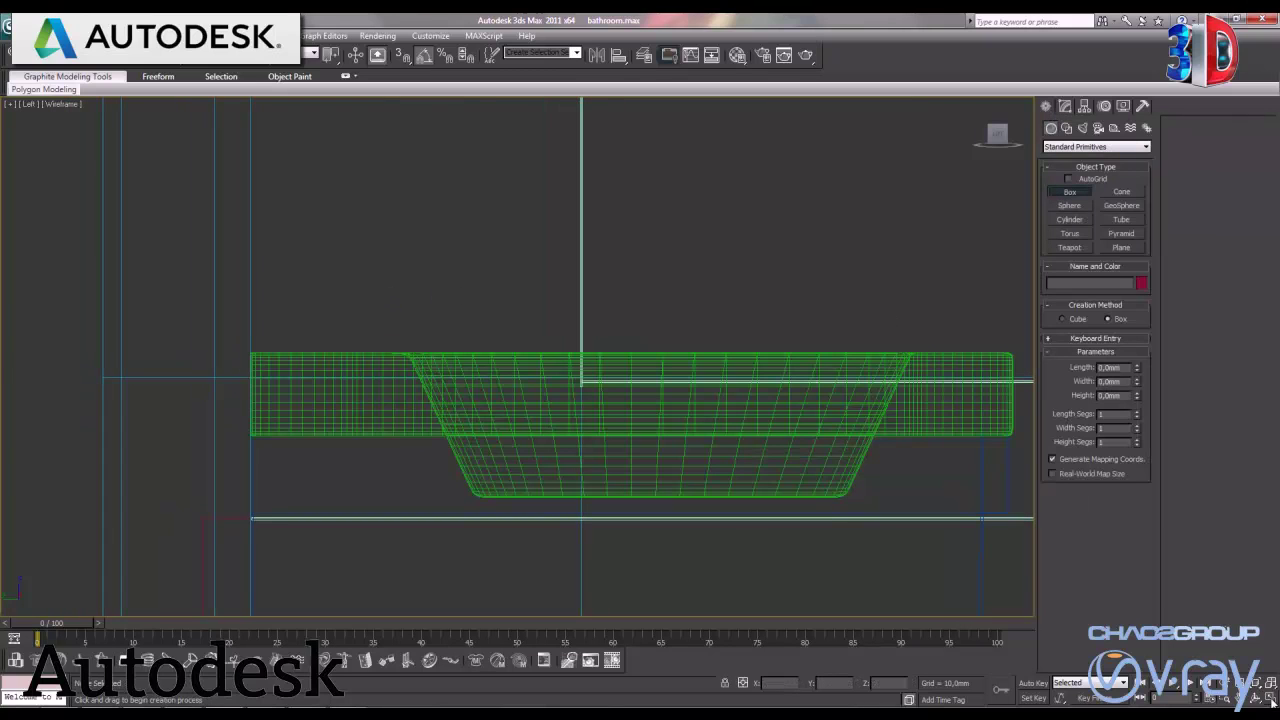
pyautogui.click(1270, 699)
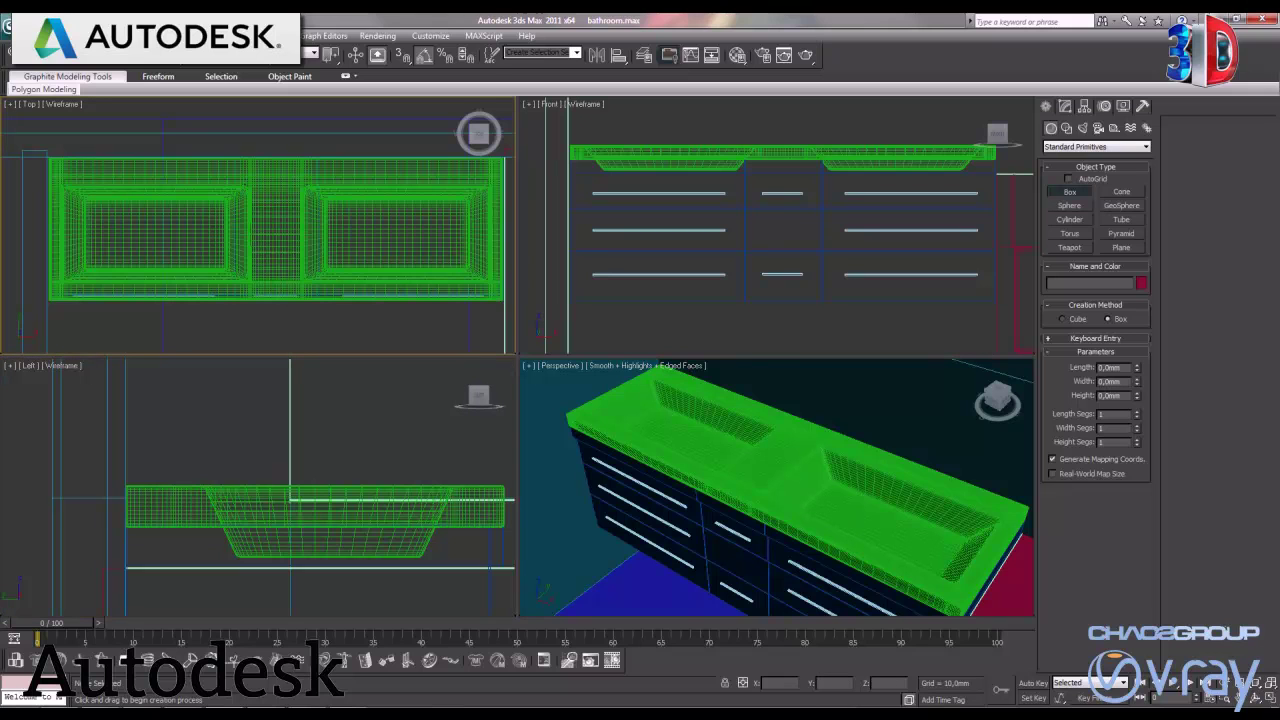
pyautogui.click(1270, 699)
pyautogui.scroll(2, 469, 334)
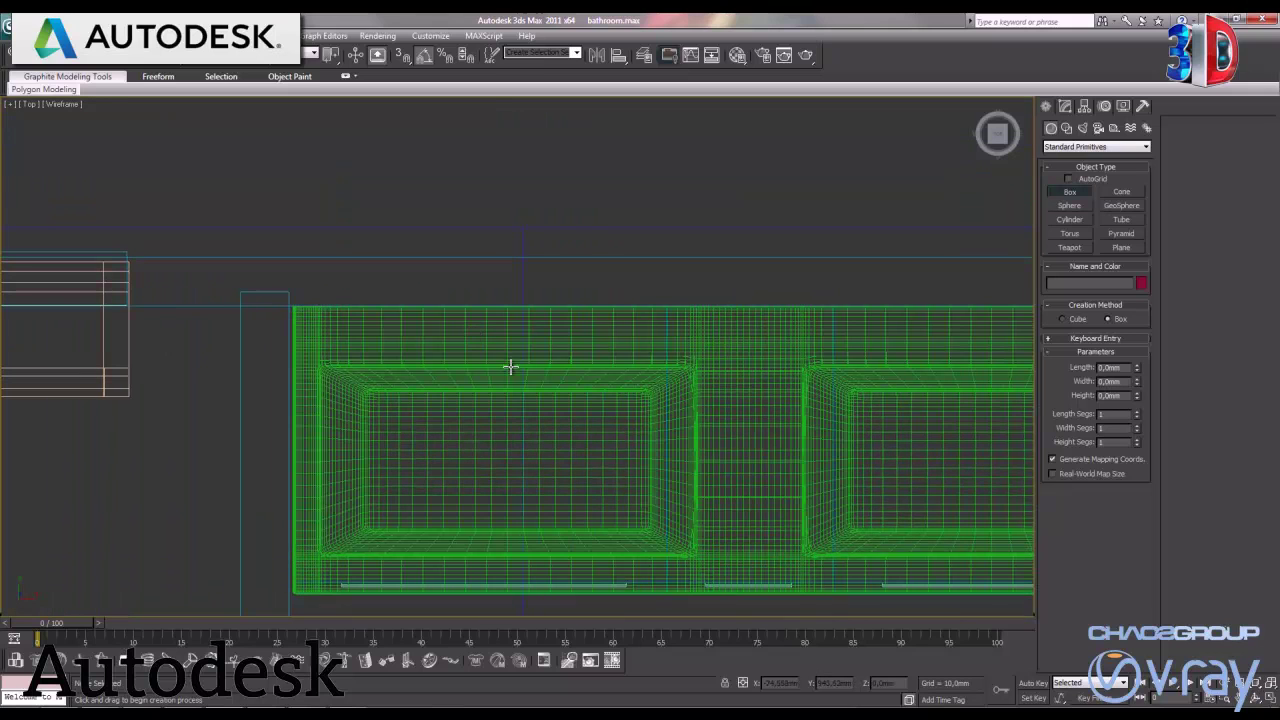
pyautogui.scroll(2, 500, 340)
pyautogui.moveTo(504, 313)
pyautogui.mouseDown()
pyautogui.moveTo(526, 340)
pyautogui.moveTo(523, 322)
pyautogui.mouseUp()
pyautogui.press('w')
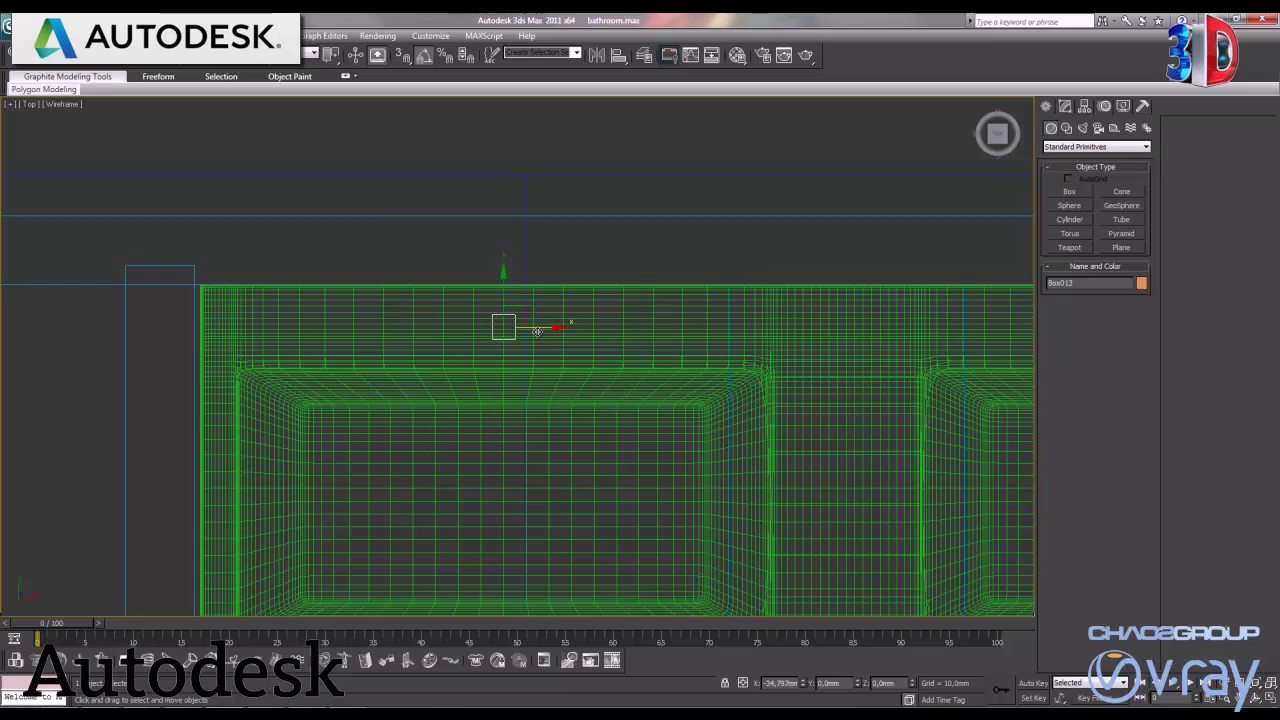
# Raise Box013 along Y in the Front view to sit above the countertop
pyautogui.moveTo(554, 351); pyautogui.dragTo(555, 358, button='middle')
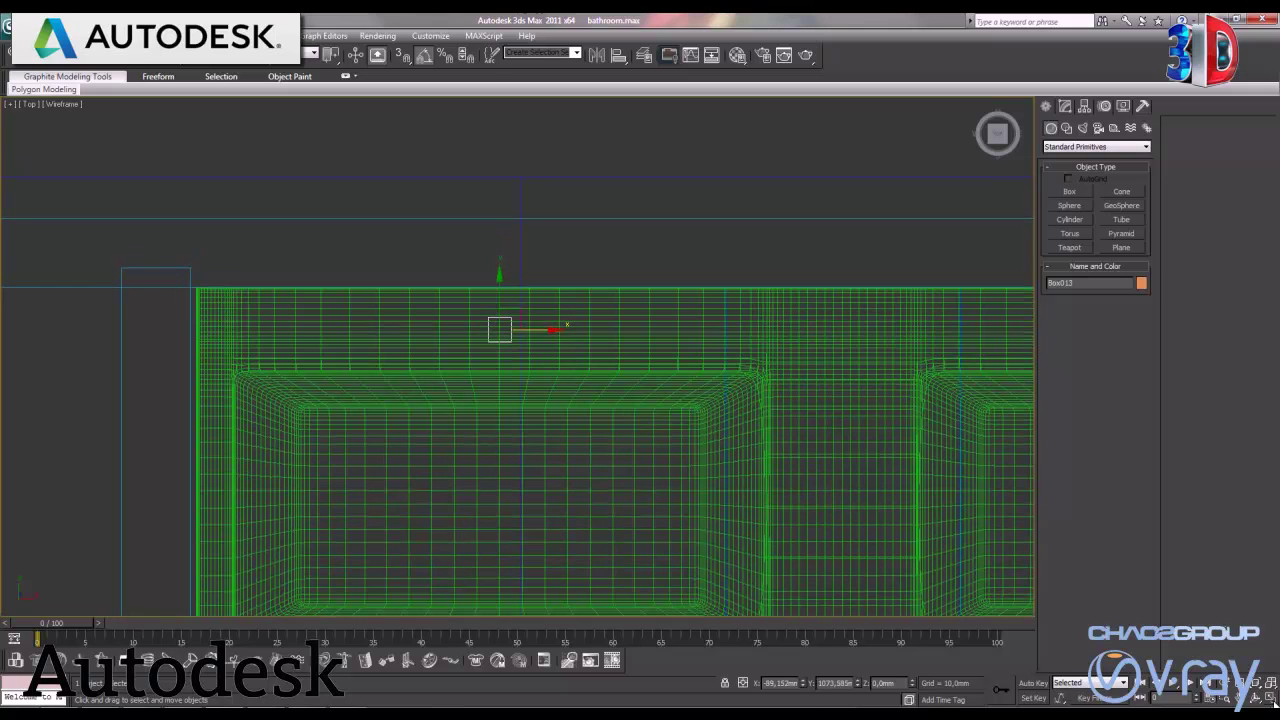
pyautogui.click(1270, 697)
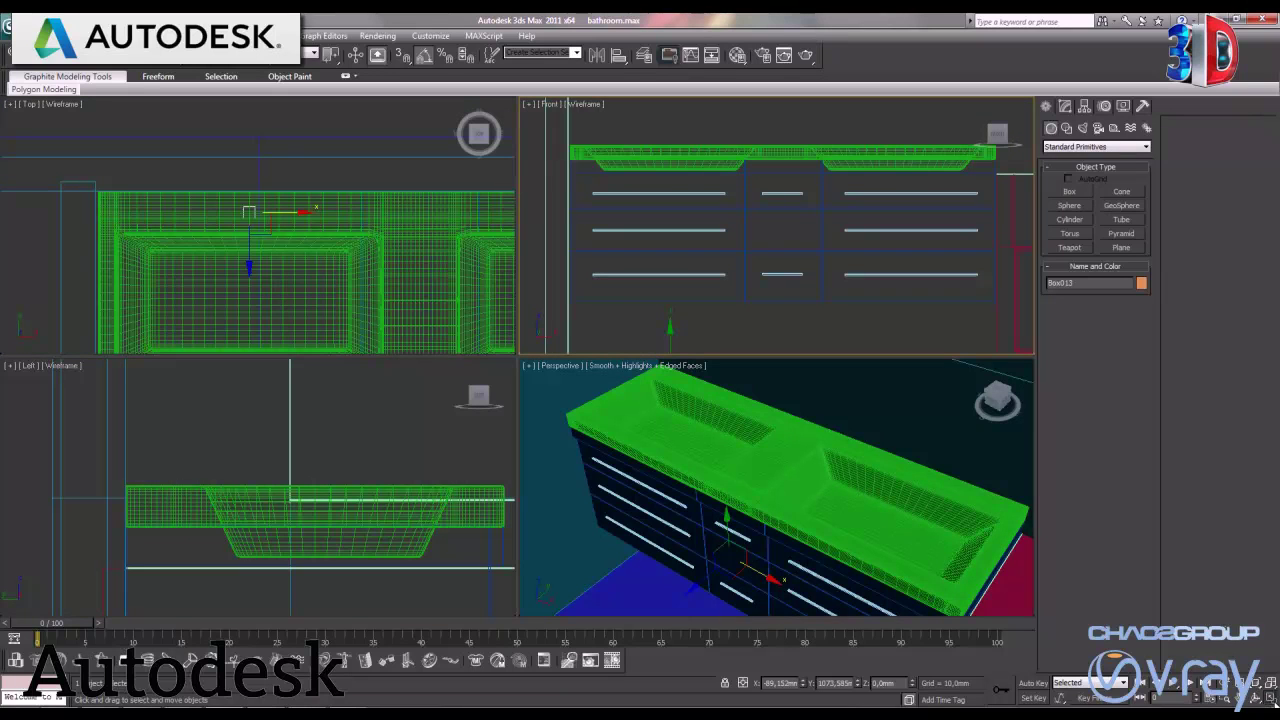
pyautogui.click(1263, 697)
pyautogui.moveTo(438, 455); pyautogui.dragTo(508, 360, button='middle')
pyautogui.moveTo(451, 573); pyautogui.dragTo(451, 239)
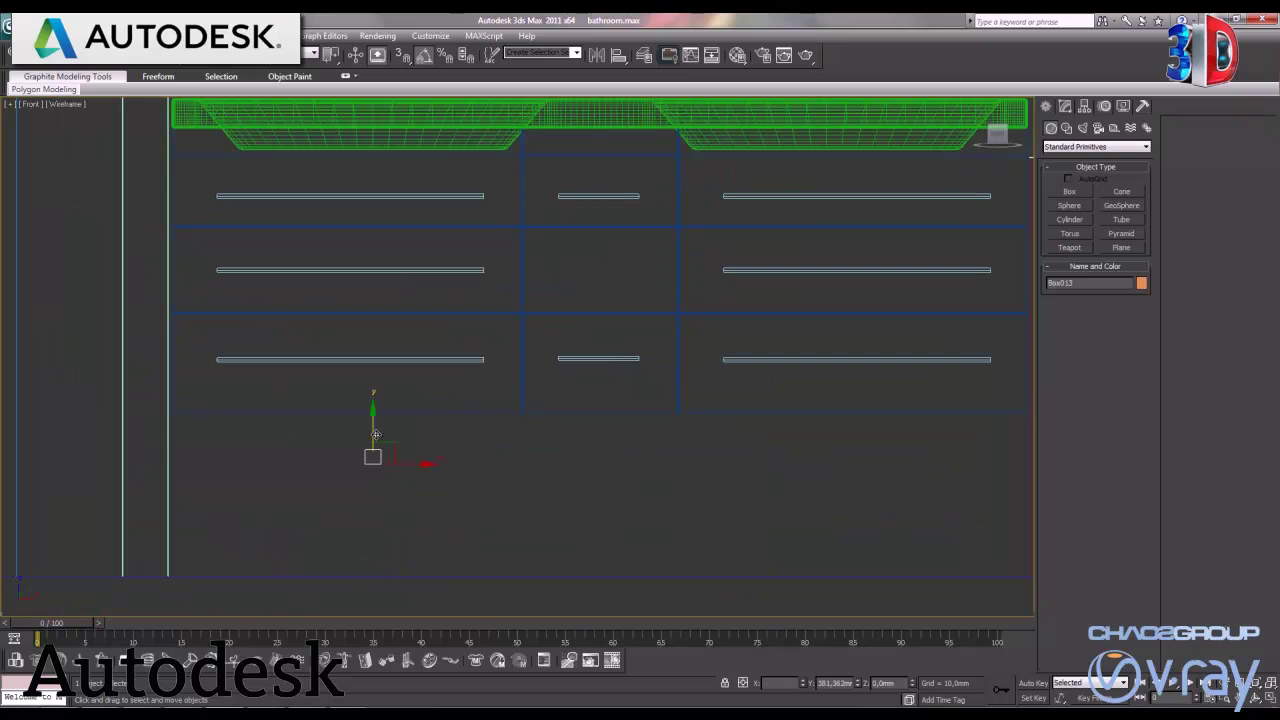
pyautogui.moveTo(451, 239); pyautogui.dragTo(482, 465, button='middle')
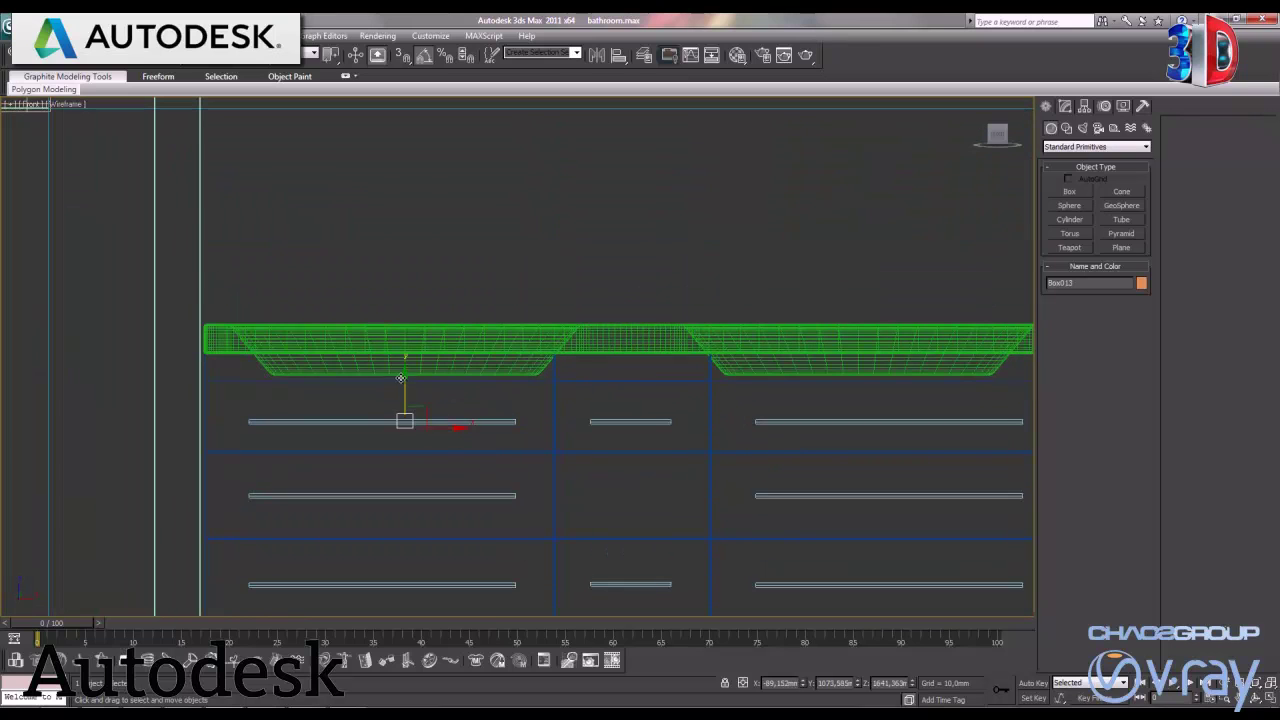
pyautogui.moveTo(402, 383); pyautogui.dragTo(411, 291)
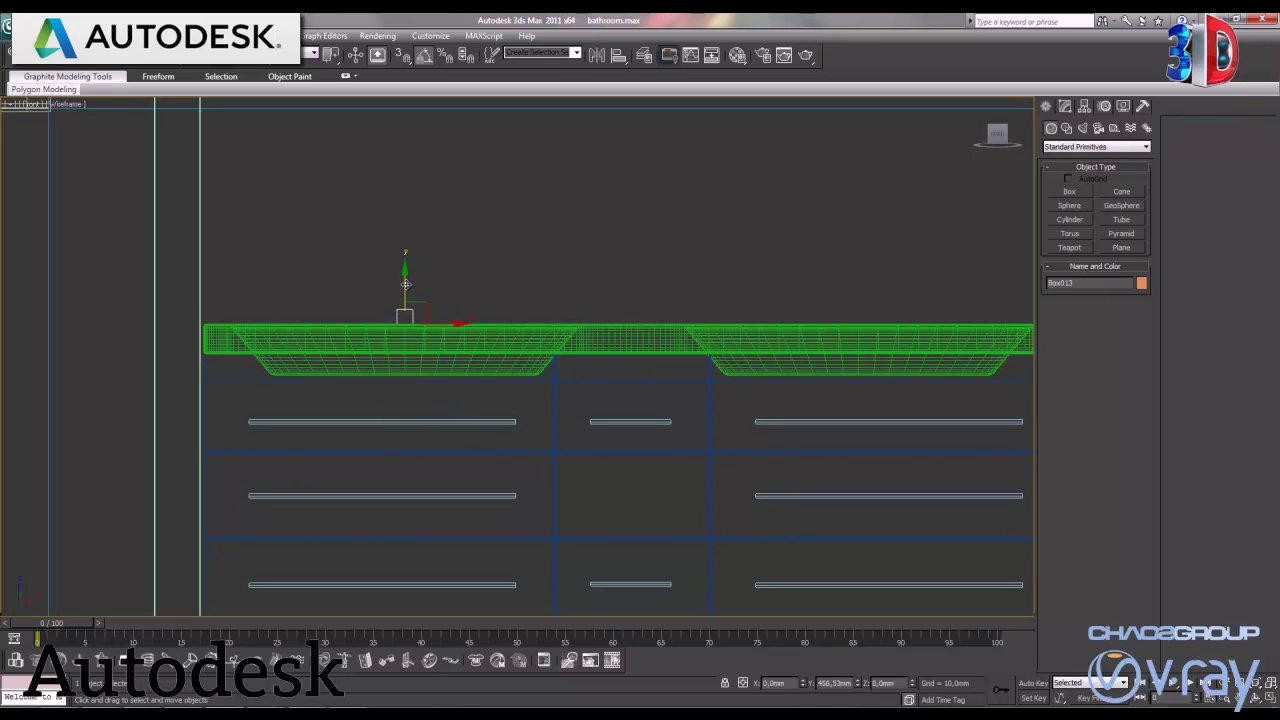
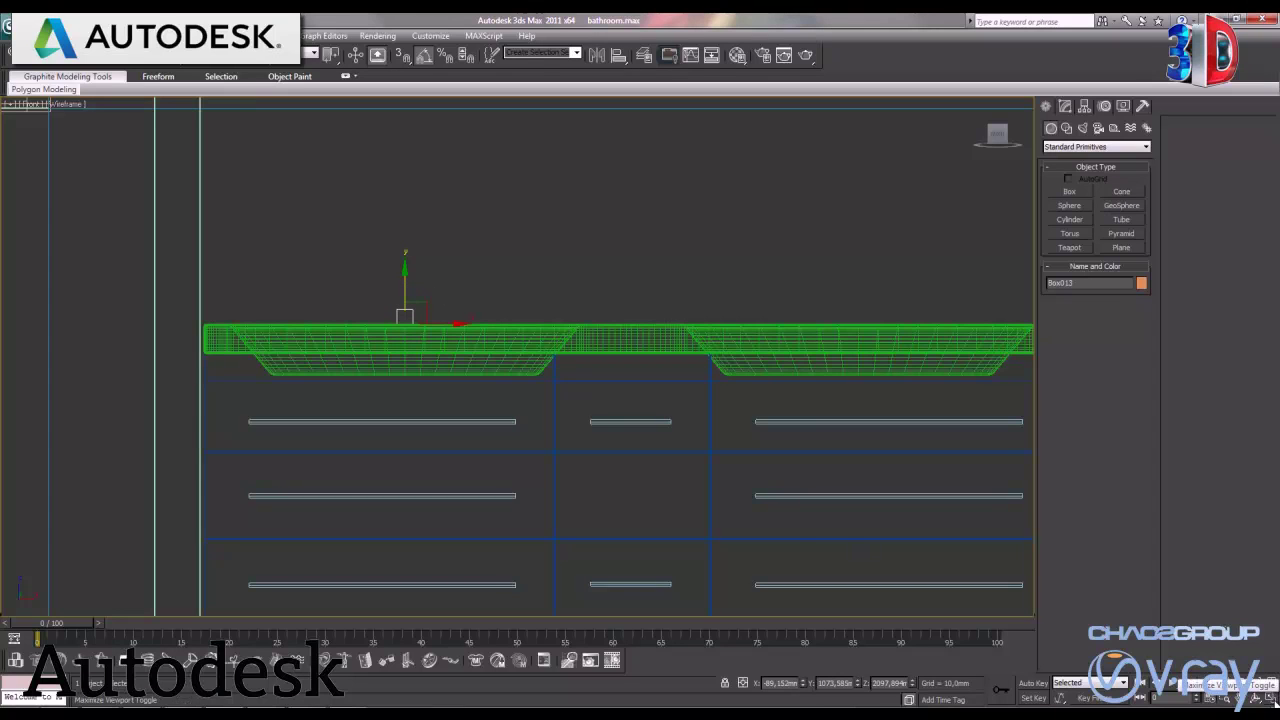
# Raise Box013's Height to about 276 mm
pyautogui.click(1065, 105)
pyautogui.moveTo(1138, 328); pyautogui.dragTo(1145, 100)
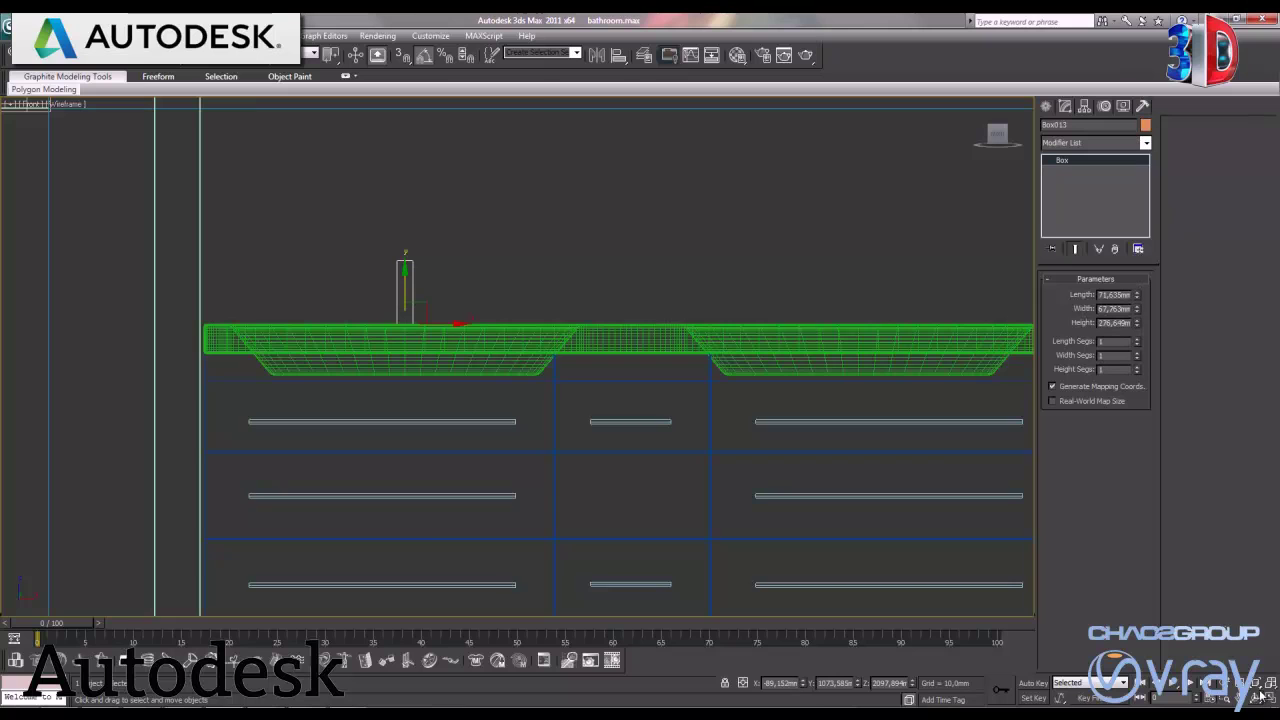
pyautogui.click(1261, 695)
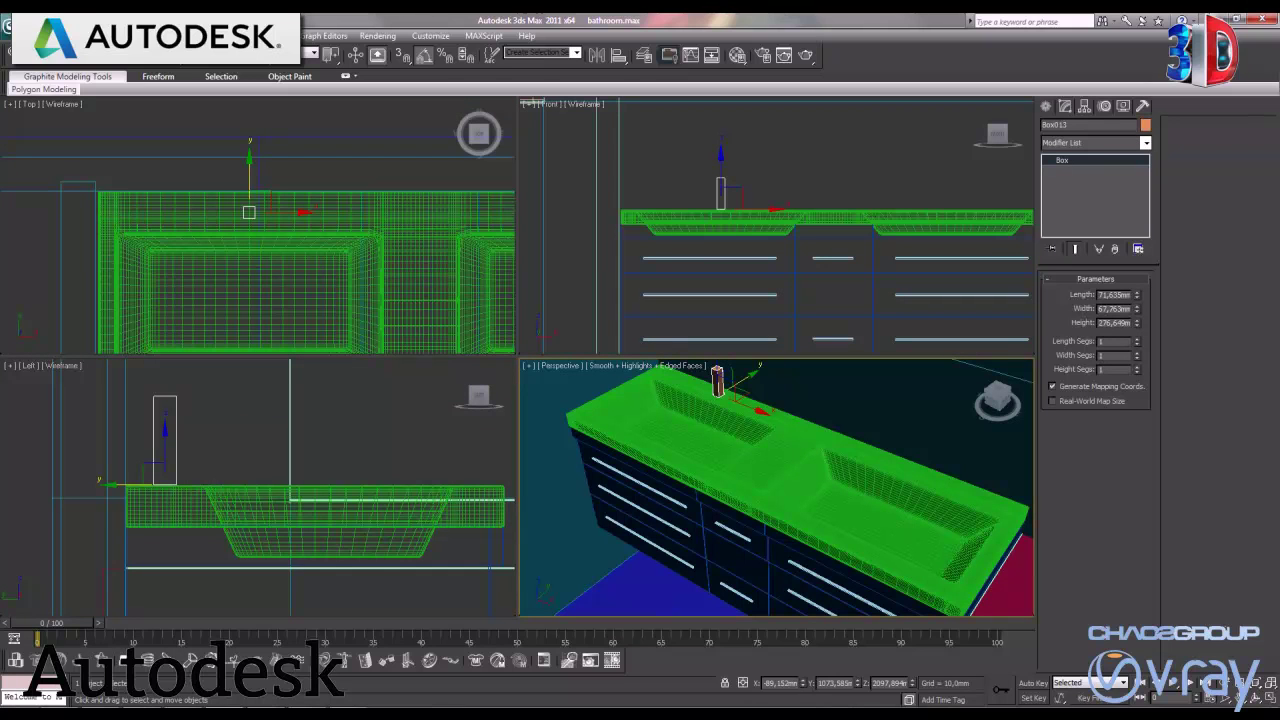
pyautogui.click(1272, 701)
# Lower the tall box slightly so it rests on the countertop
pyautogui.press('z')
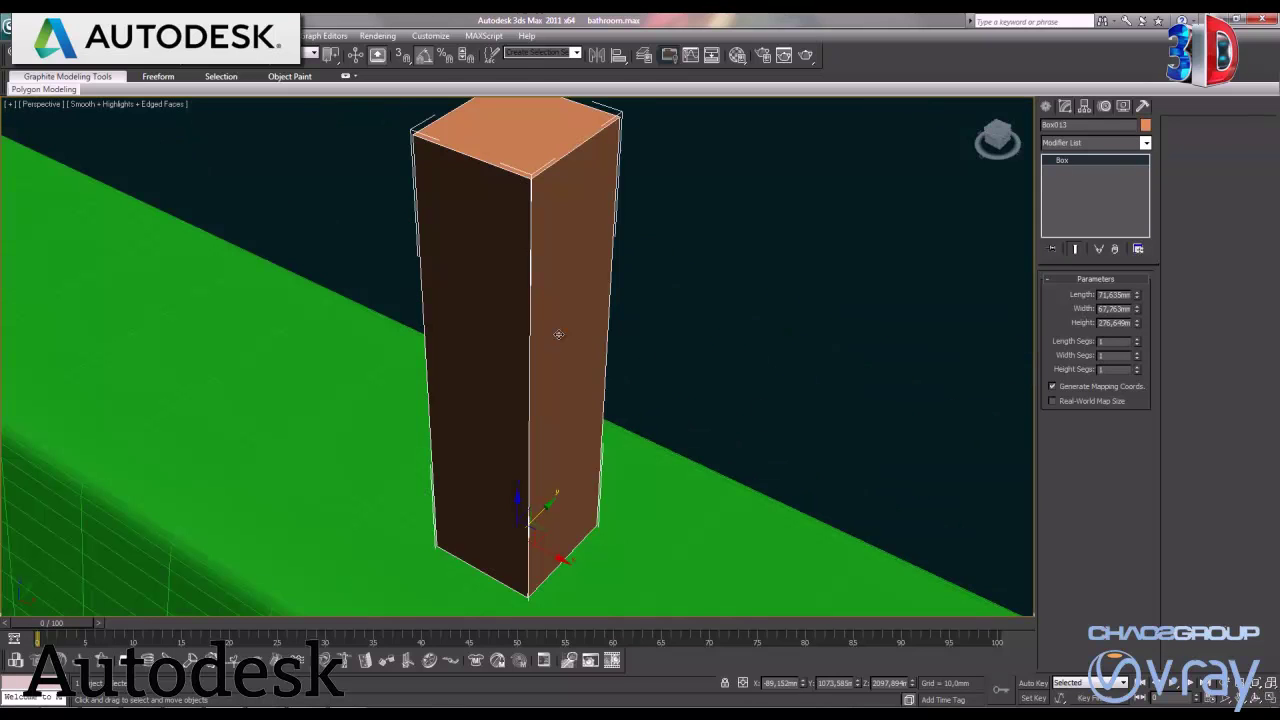
pyautogui.click(1230, 688)
pyautogui.moveTo(642, 292)
pyautogui.mouseDown()
pyautogui.moveTo(604, 472)
pyautogui.moveTo(548, 470)
pyautogui.moveTo(518, 397)
pyautogui.mouseUp()
pyautogui.rightClick(518, 397)
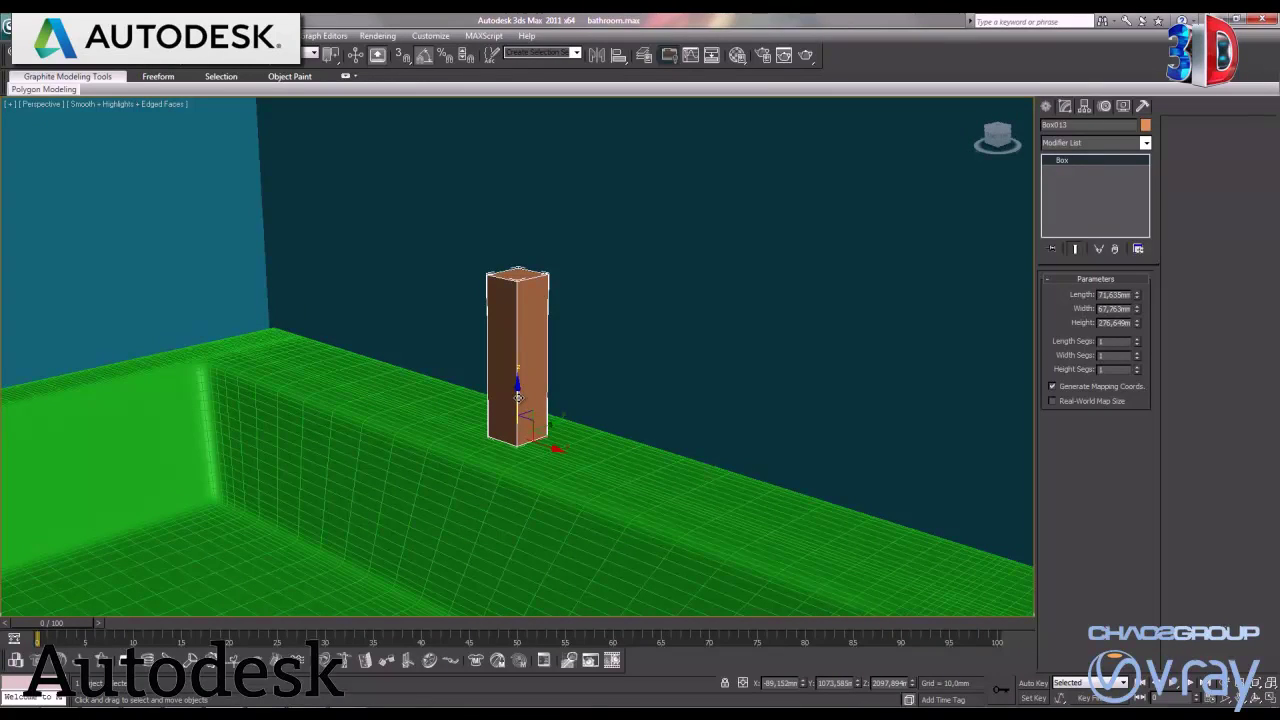
pyautogui.moveTo(518, 398); pyautogui.dragTo(520, 401)
pyautogui.keyDown('alt'); pyautogui.moveTo(522, 400); pyautogui.dragTo(540, 420, button='middle'); pyautogui.keyUp('alt')
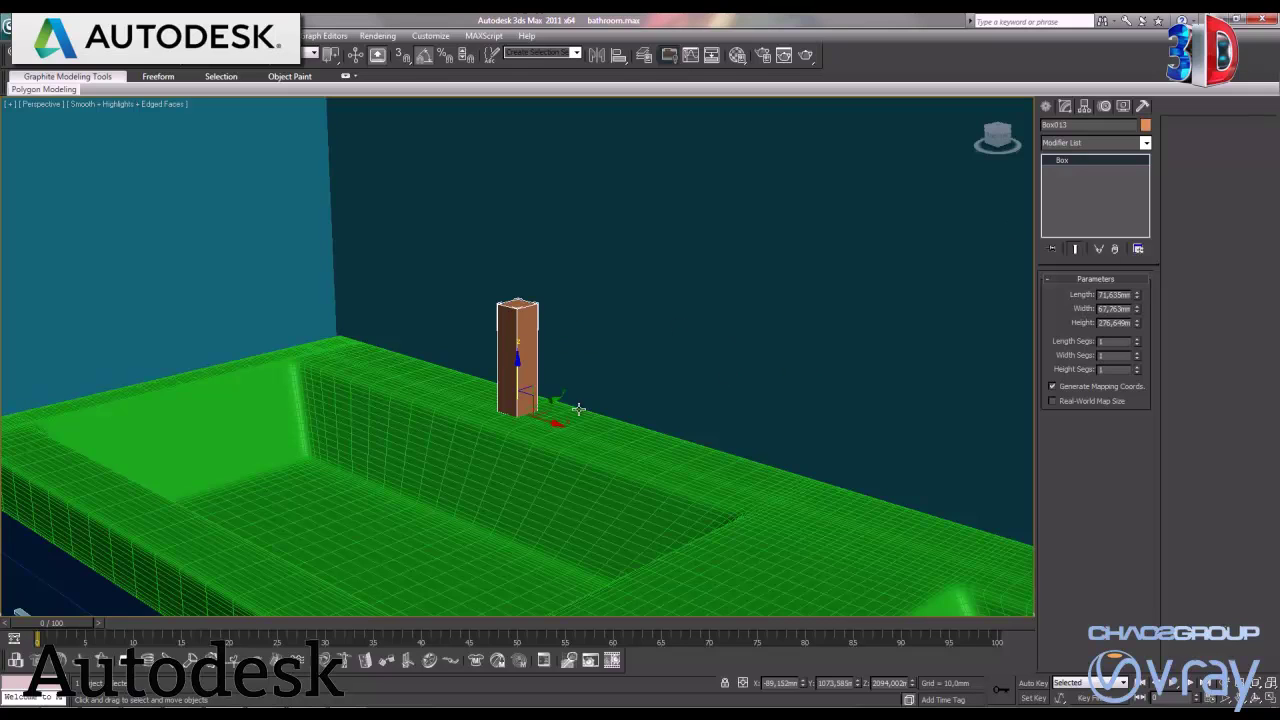
# Convert the box to Editable Poly and connect a middle edge loop around it
pyautogui.rightClick(546, 425)
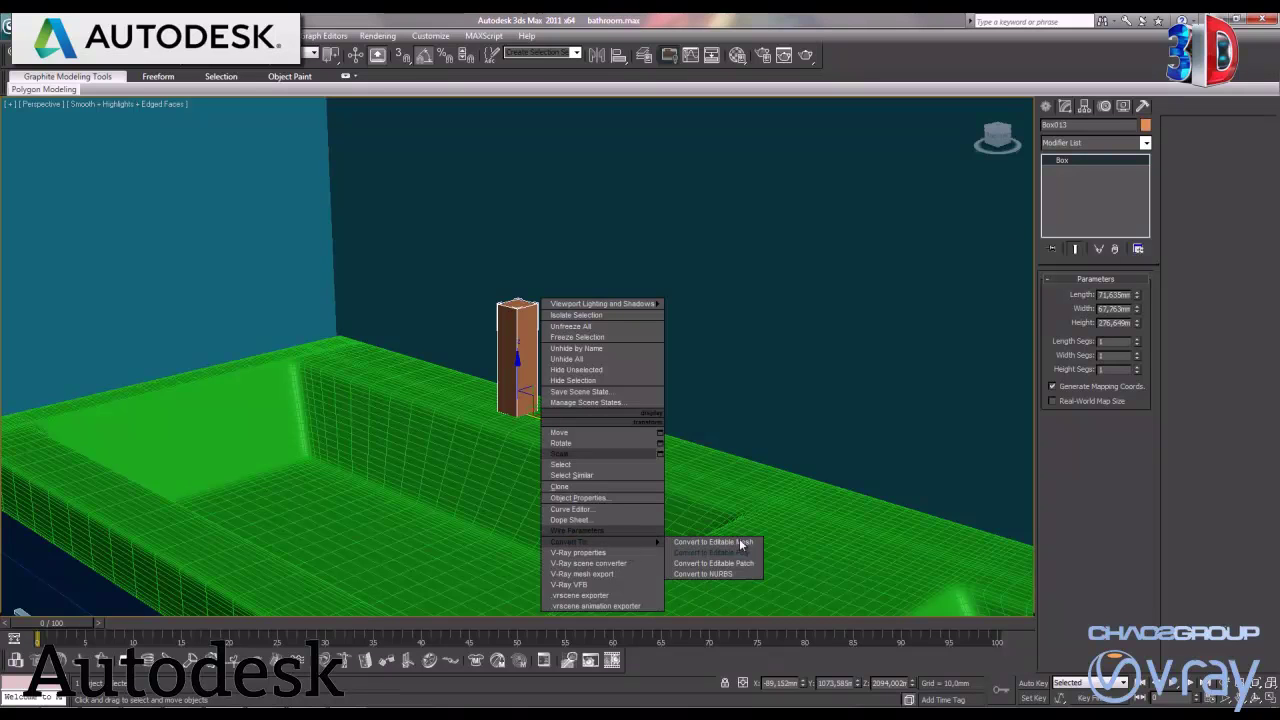
pyautogui.click(742, 552)
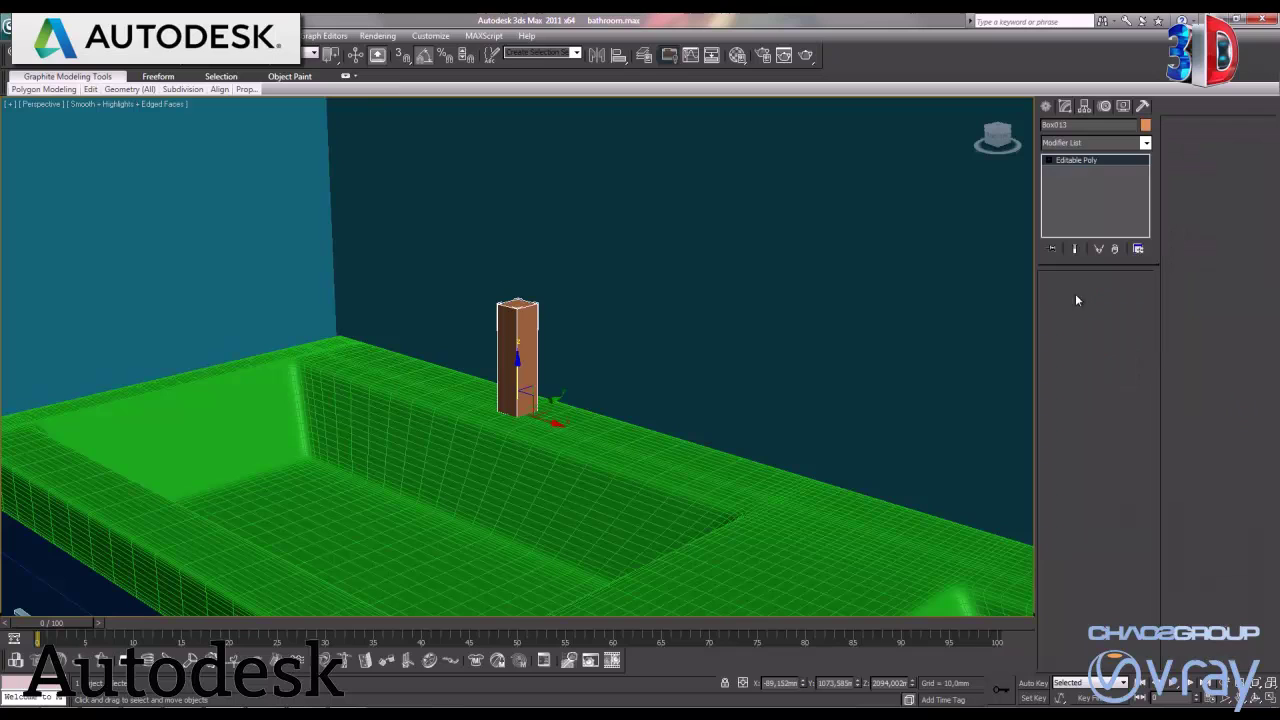
pyautogui.press('2')
pyautogui.click(517, 337)
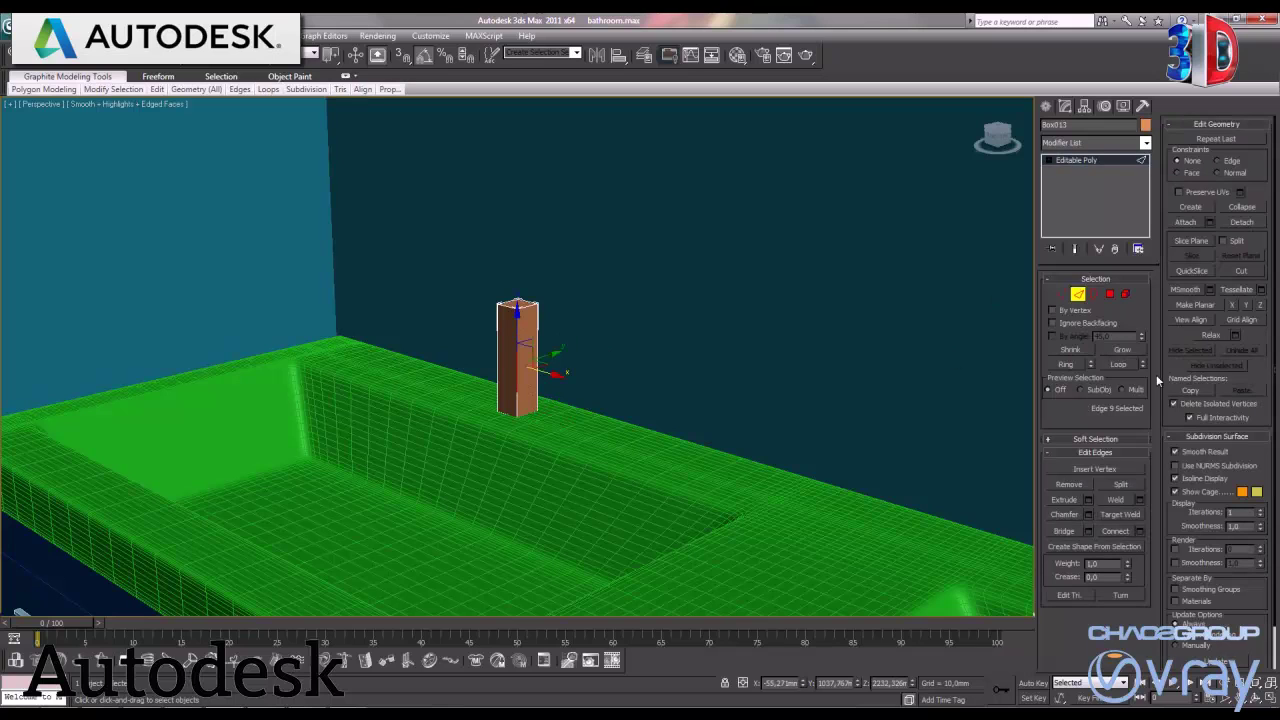
pyautogui.click(1064, 365)
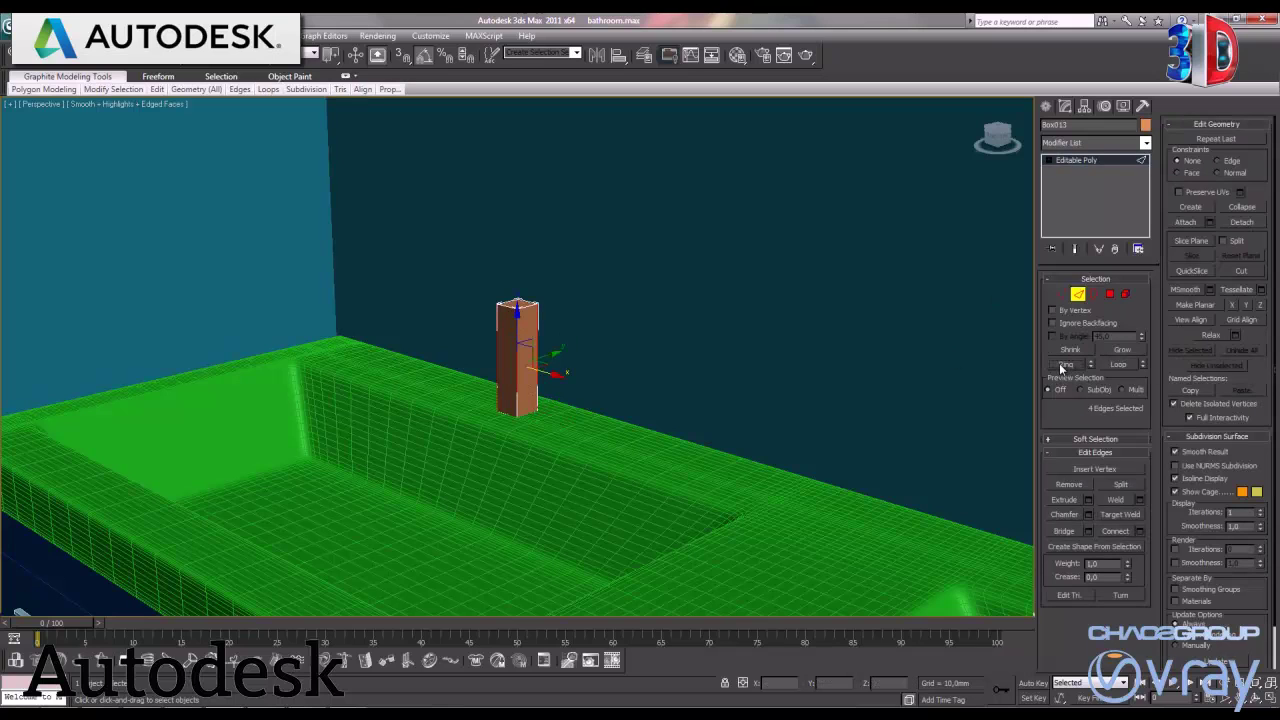
pyautogui.click(1139, 533)
pyautogui.scroll(2, 619, 312)
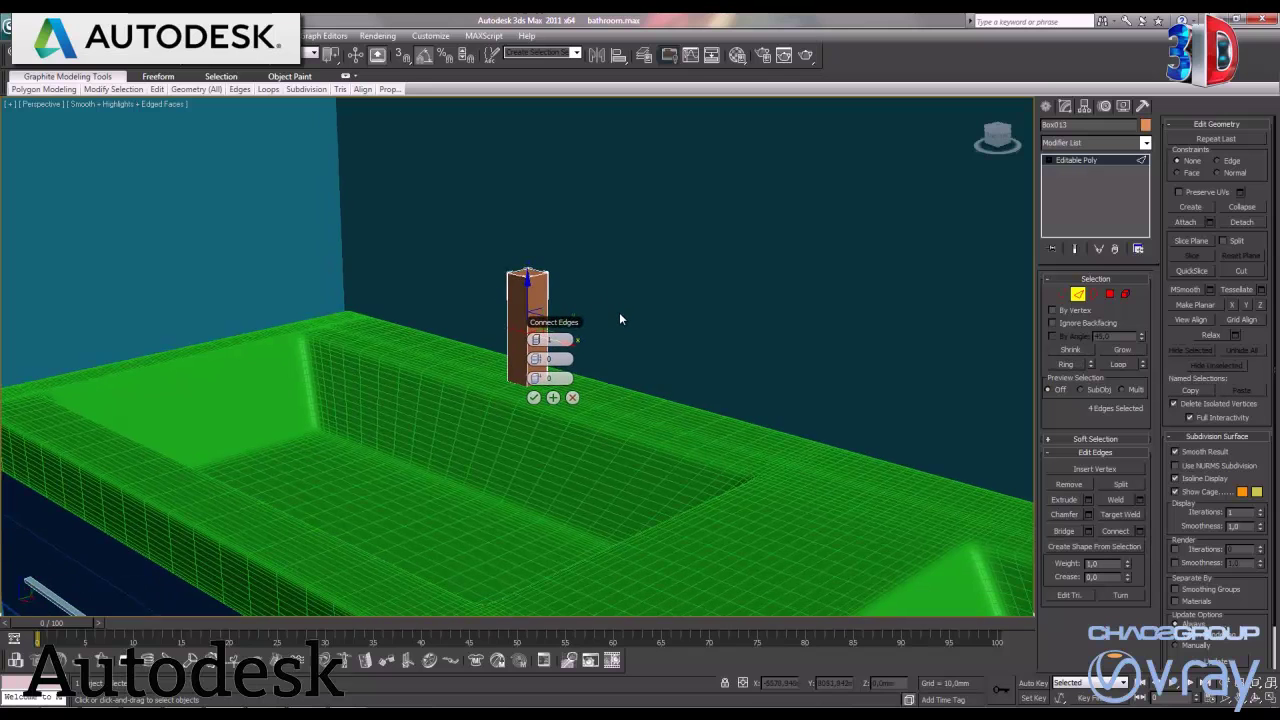
pyautogui.scroll(2, 619, 313)
pyautogui.scroll(2, 619, 313)
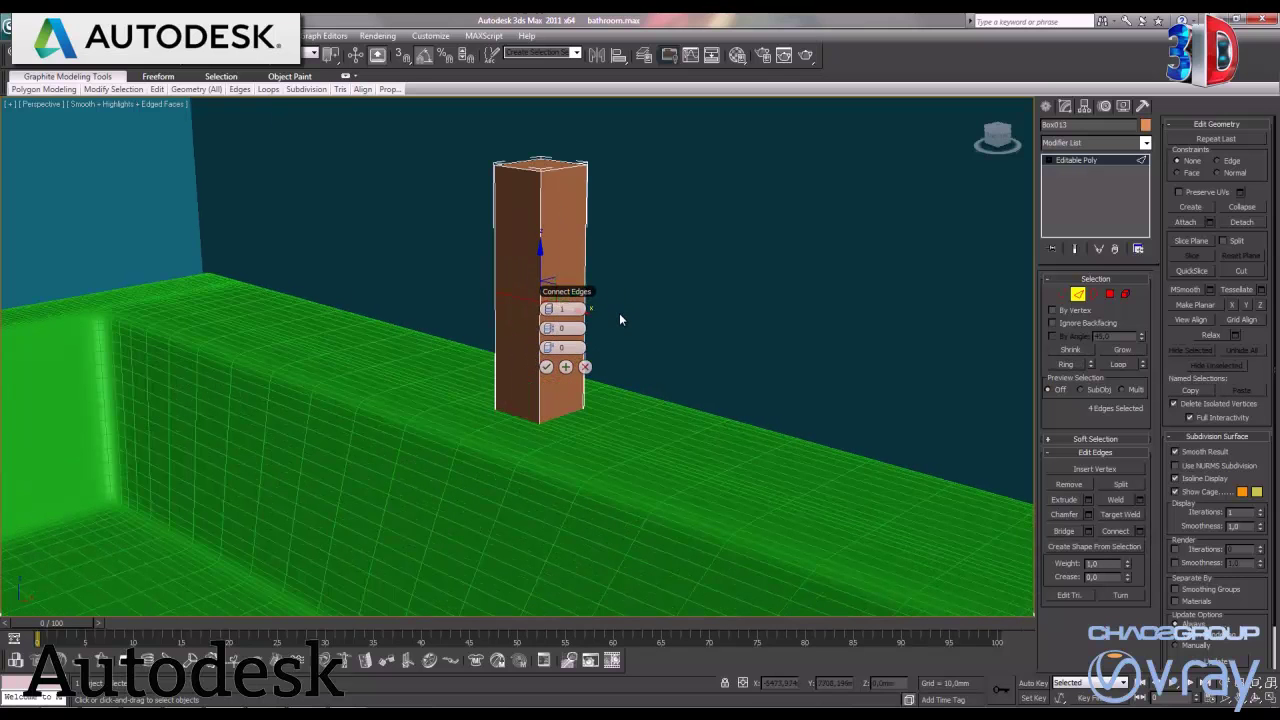
pyautogui.click(545, 367)
# Shift the middle edge loop sideways to bend the post into a chevron
pyautogui.moveTo(656, 315)
pyautogui.keyDown('alt'); pyautogui.mouseDown(button='middle')
pyautogui.moveTo(639, 324)
pyautogui.moveTo(614, 309)
pyautogui.mouseUp(button='middle'); pyautogui.keyUp('alt')
pyautogui.moveTo(583, 288); pyautogui.dragTo(522, 290)
pyautogui.moveTo(522, 290)
pyautogui.keyDown('alt'); pyautogui.mouseDown(button='middle')
pyautogui.moveTo(508, 378)
pyautogui.moveTo(634, 370)
pyautogui.moveTo(510, 372)
pyautogui.mouseUp(button='middle'); pyautogui.keyUp('alt')
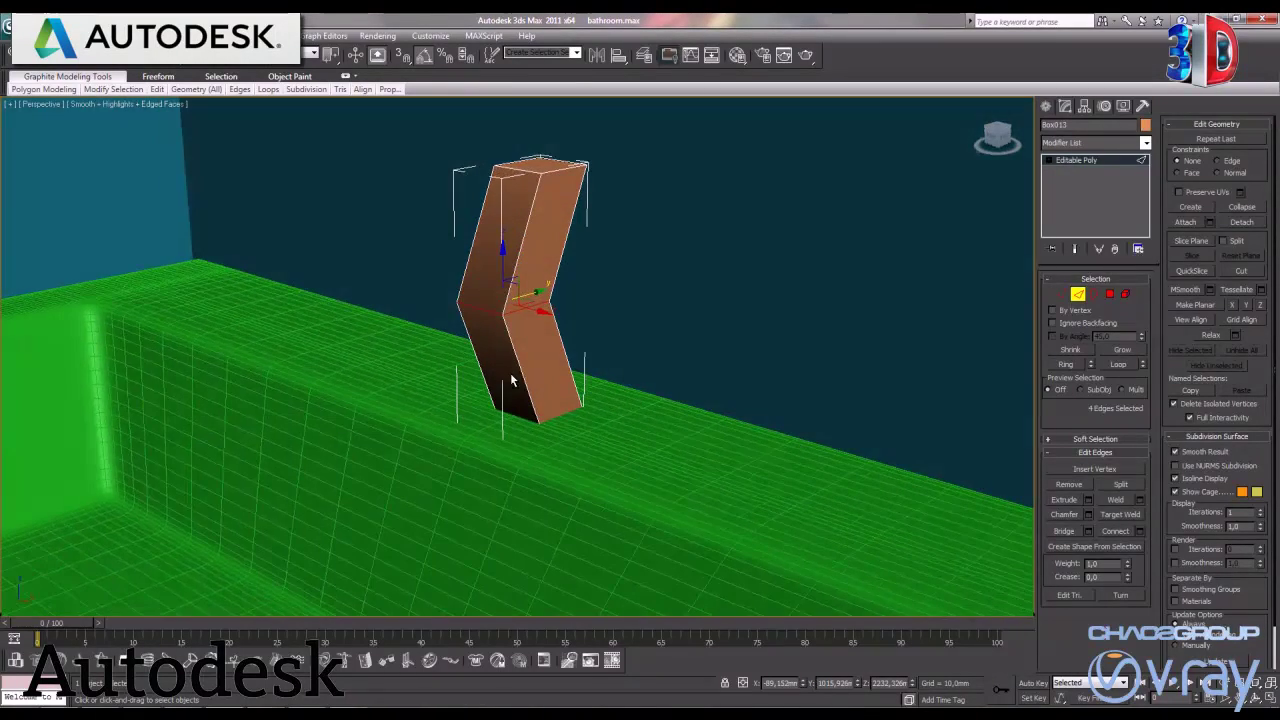
# Add a second edge loop around the post's upper half with Ring and Connect
pyautogui.click(521, 236)
pyautogui.click(1069, 364)
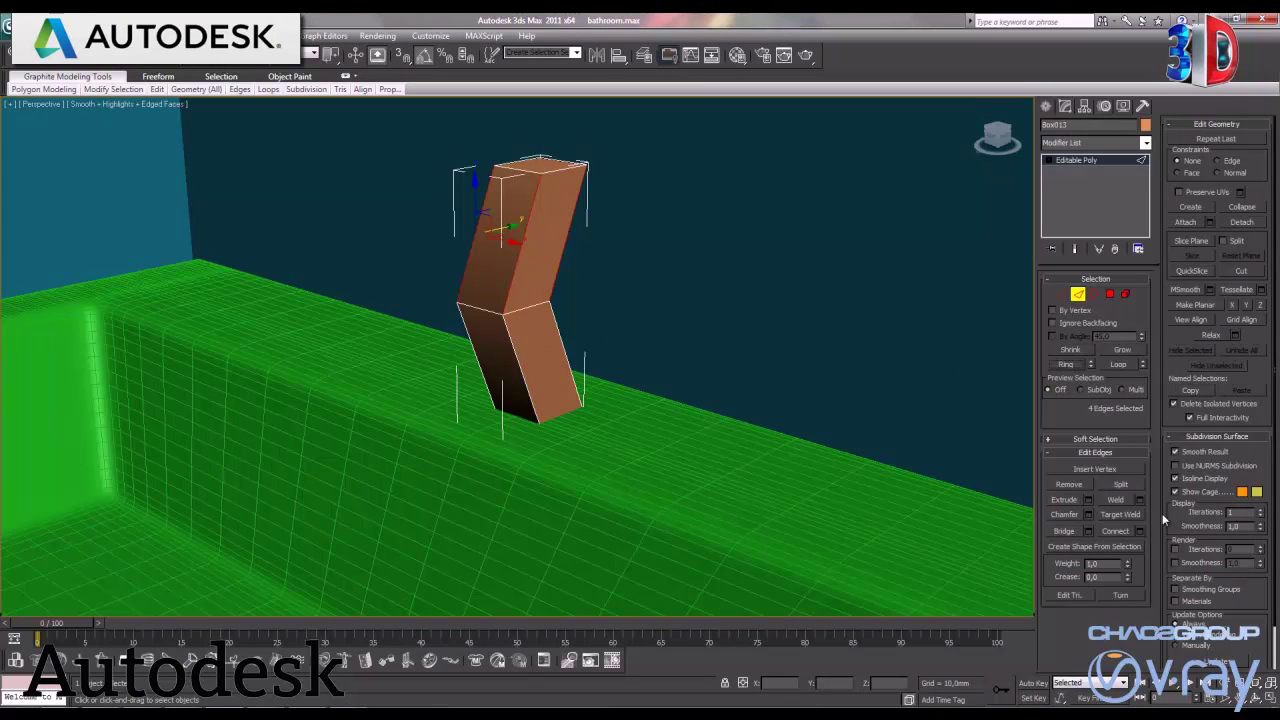
pyautogui.click(1138, 535)
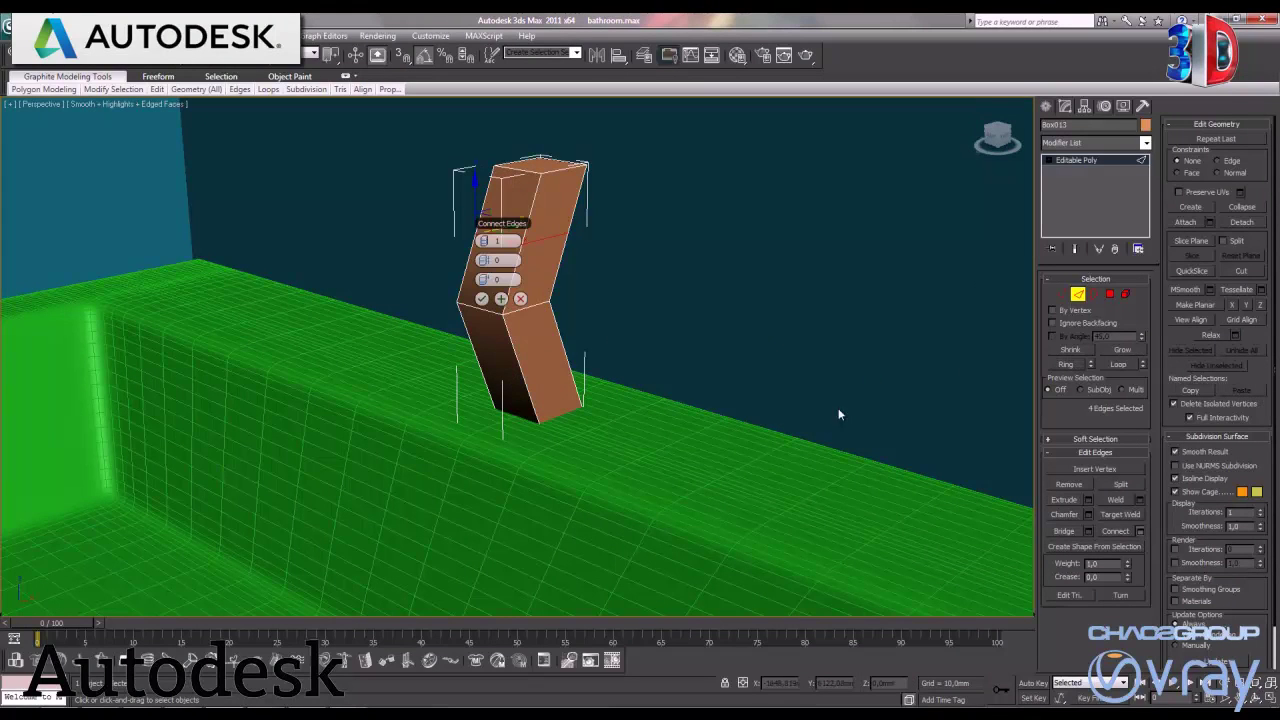
pyautogui.click(481, 298)
# Extrude the upper side face 133.515 mm outward and lower its end into a spout
pyautogui.click(1109, 293)
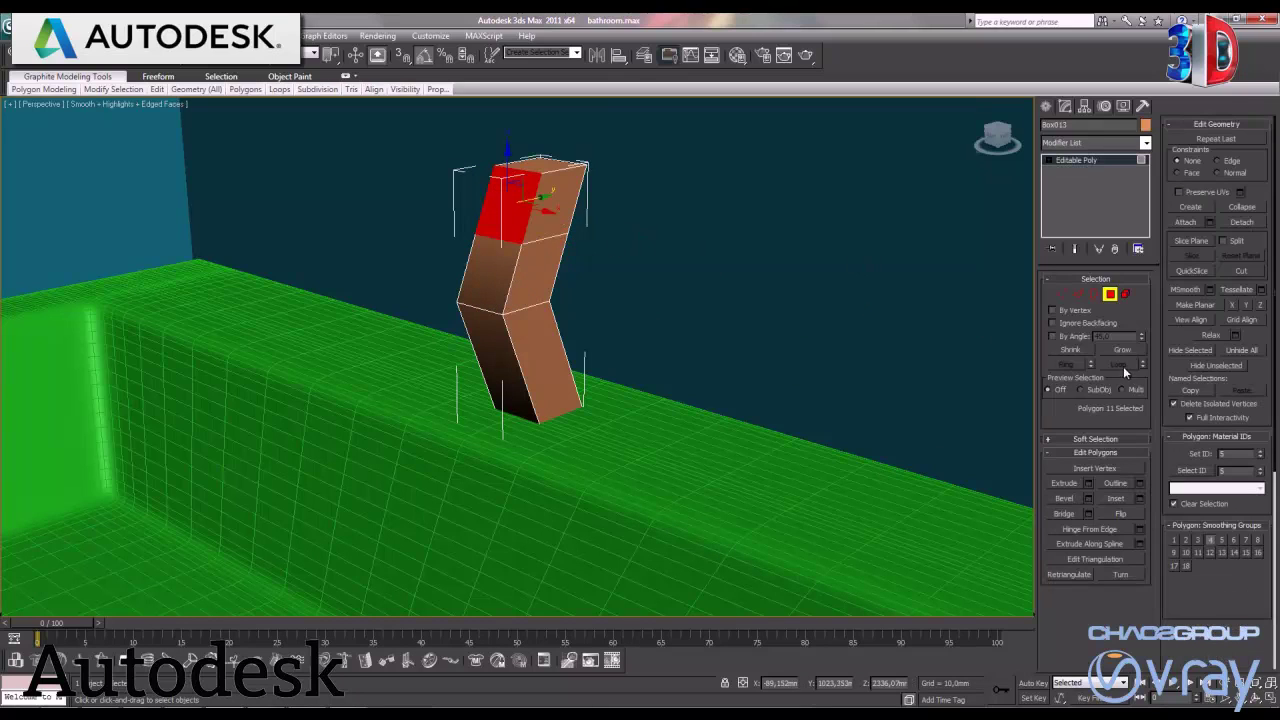
pyautogui.click(1088, 484)
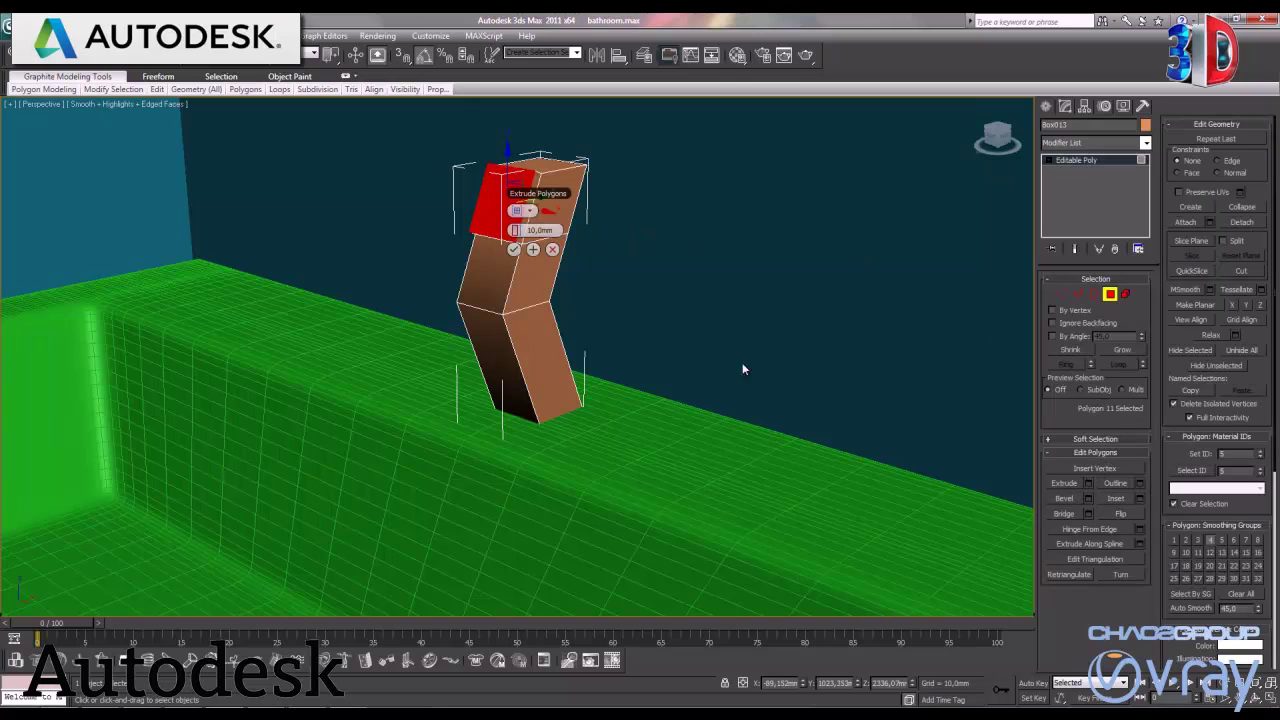
pyautogui.moveTo(520, 238); pyautogui.dragTo(521, 200)
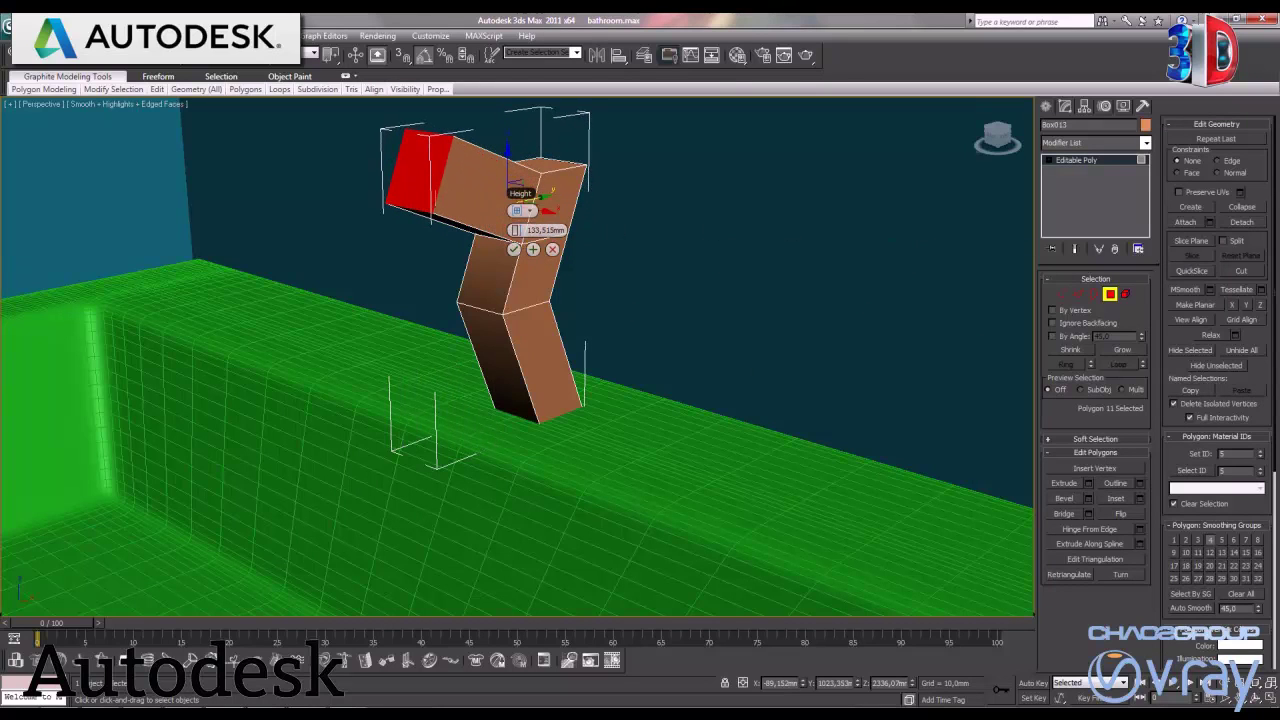
pyautogui.click(513, 249)
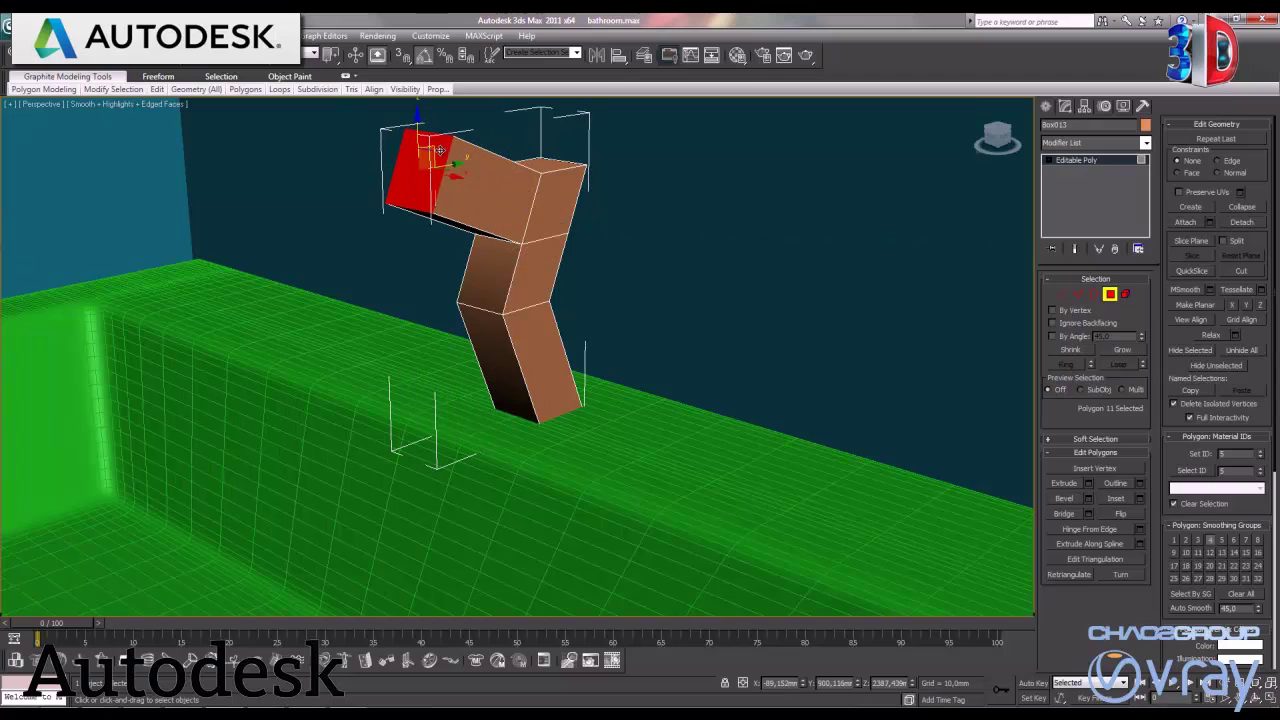
pyautogui.moveTo(440, 150); pyautogui.dragTo(407, 187)
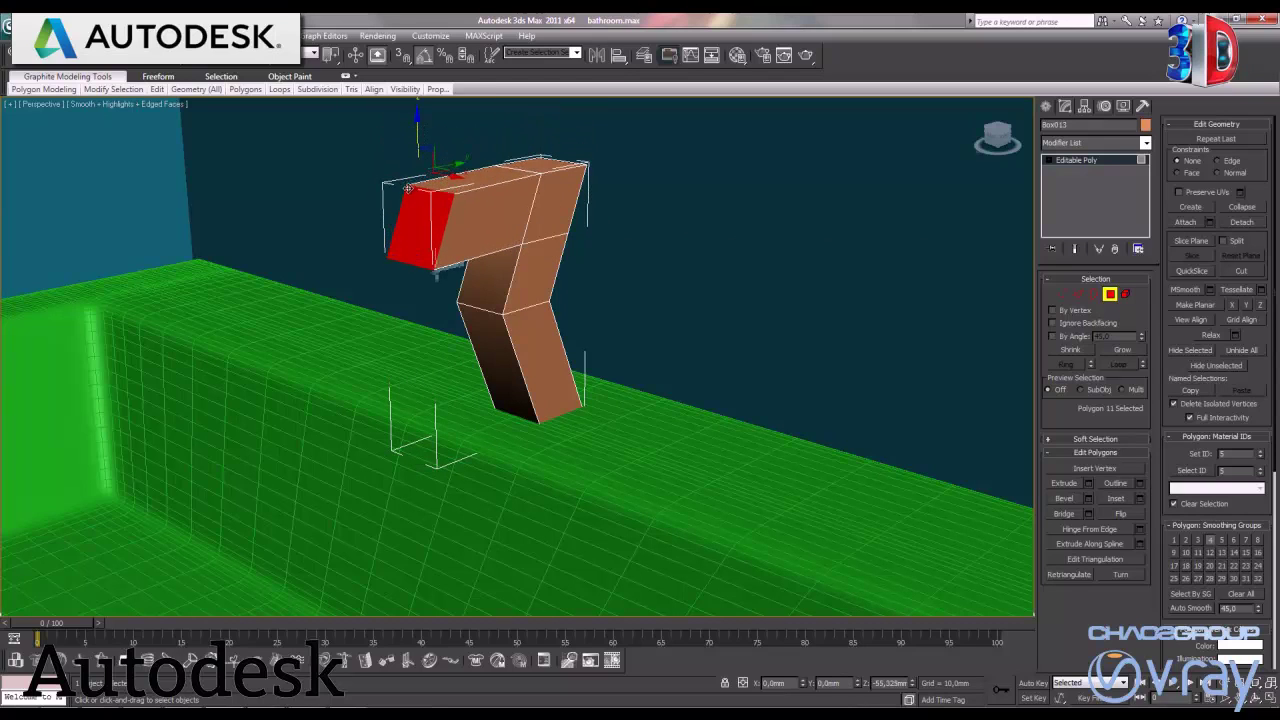
pyautogui.click(1271, 700)
pyautogui.rightClick(365, 458)
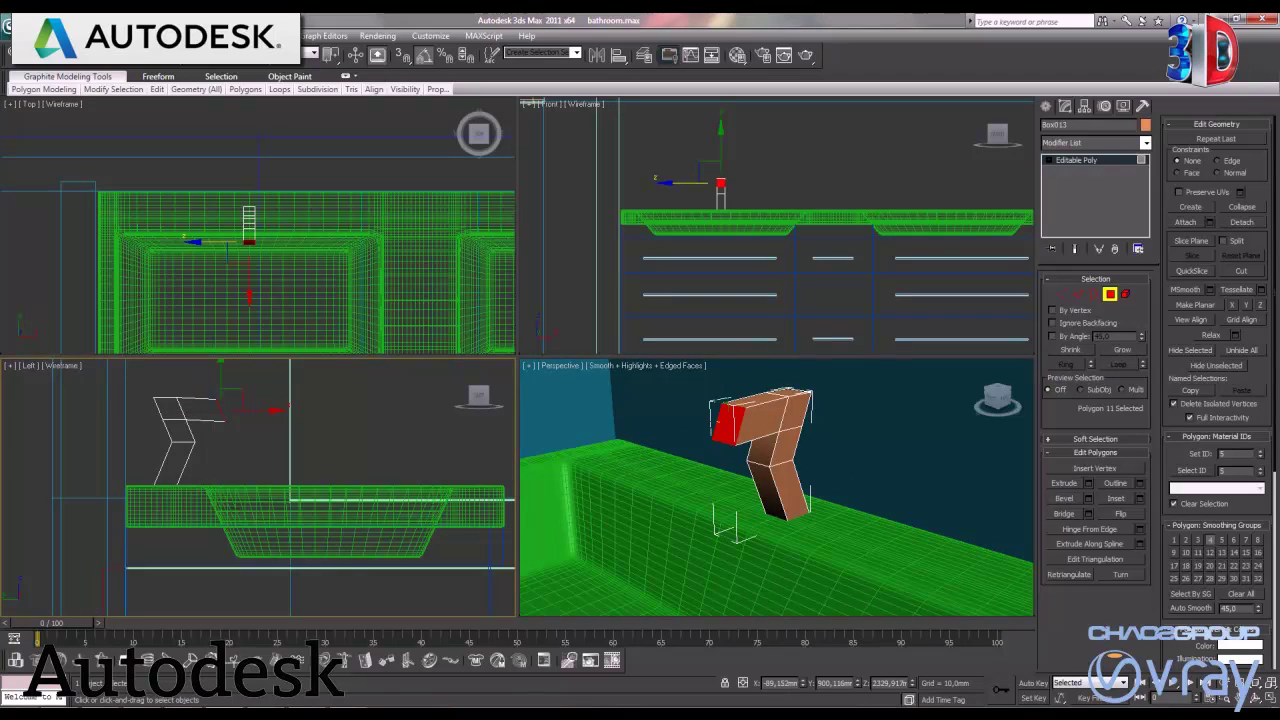
# In the maximized Left view, level the spout end and drag its vertices right to lengthen it
pyautogui.click(1271, 700)
pyautogui.scroll(3, 497, 320)
pyautogui.scroll(1, 510, 374)
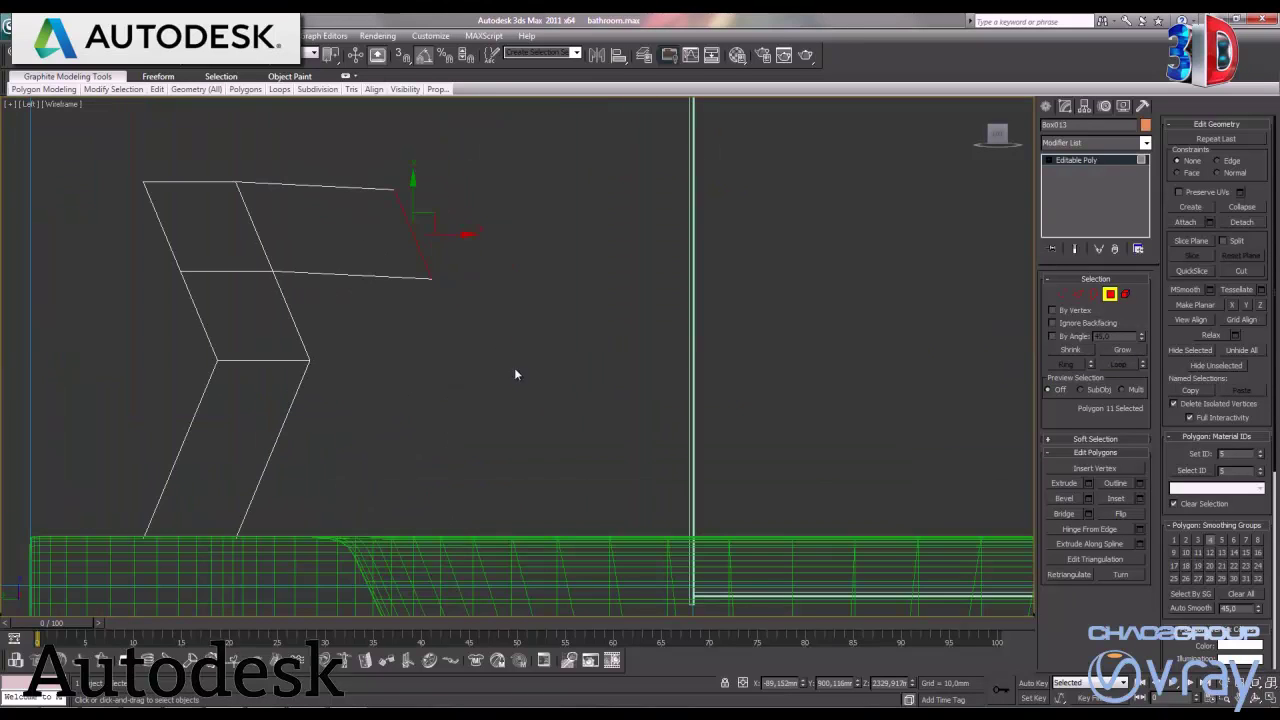
pyautogui.moveTo(413, 190); pyautogui.dragTo(413, 182)
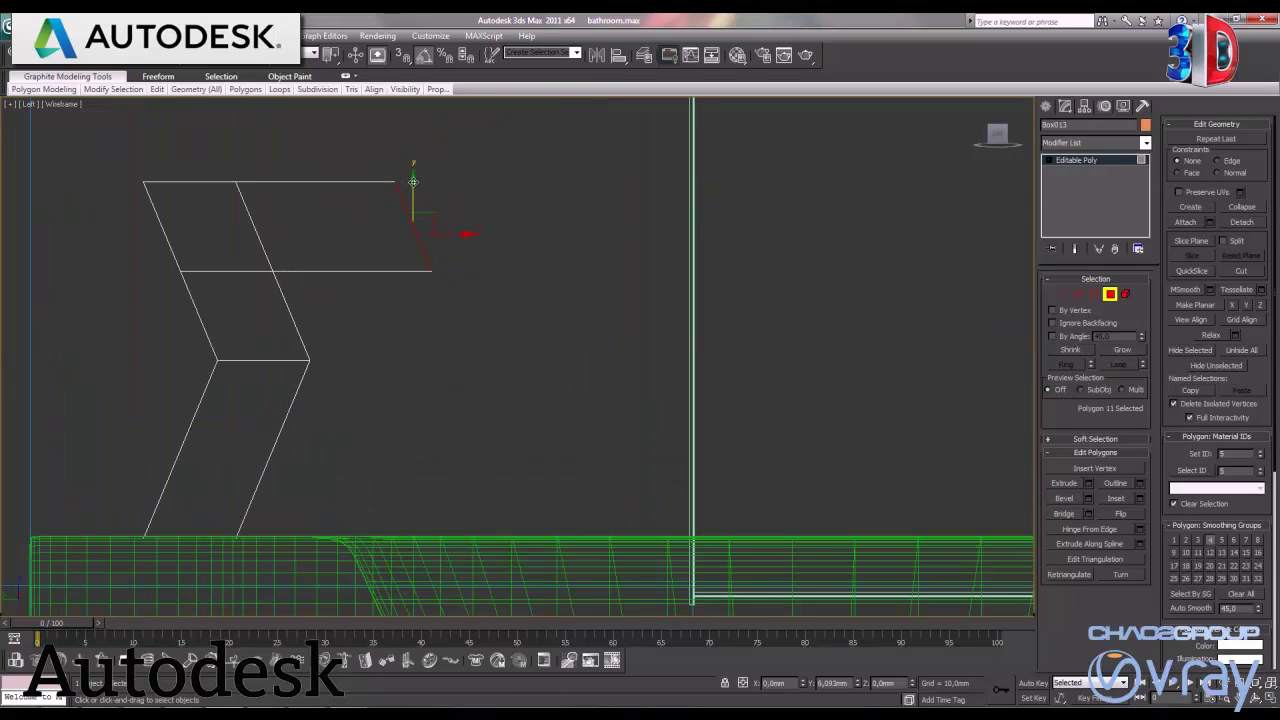
pyautogui.click(1062, 294)
pyautogui.moveTo(504, 320)
pyautogui.mouseDown()
pyautogui.moveTo(413, 252)
pyautogui.moveTo(441, 276)
pyautogui.mouseUp()
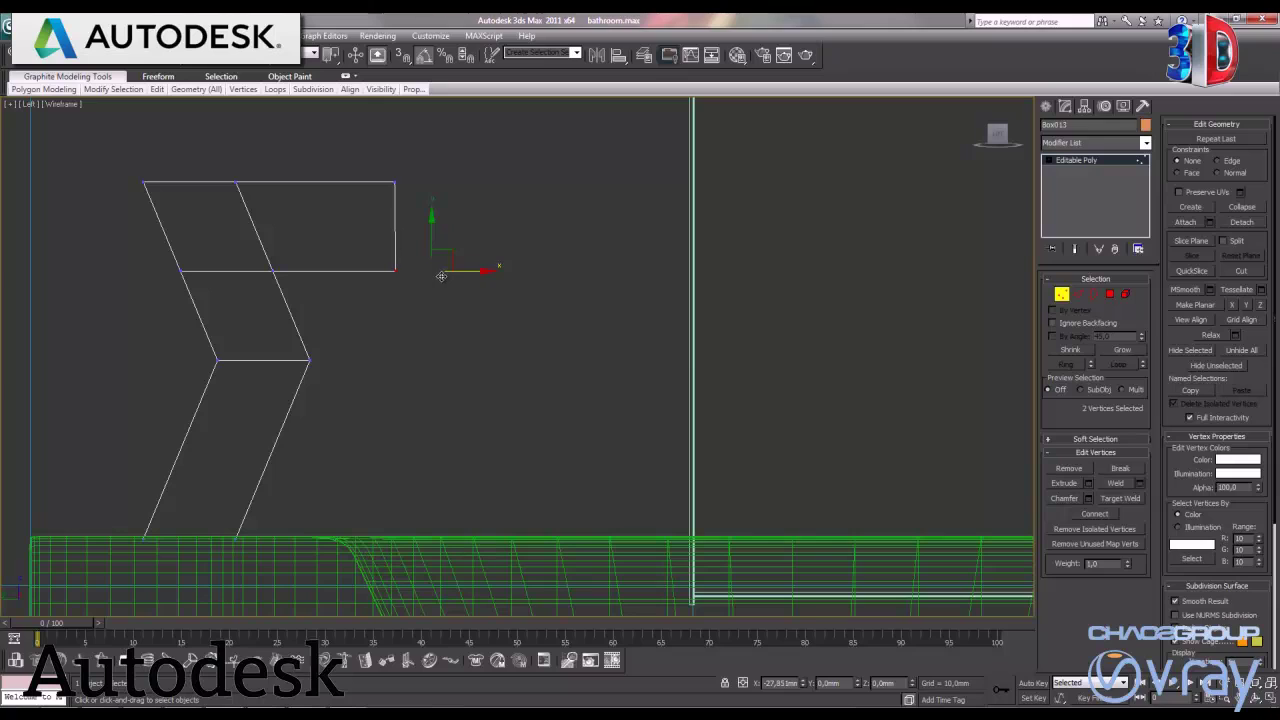
pyautogui.moveTo(464, 324); pyautogui.dragTo(375, 152)
pyautogui.moveTo(434, 226); pyautogui.dragTo(603, 246)
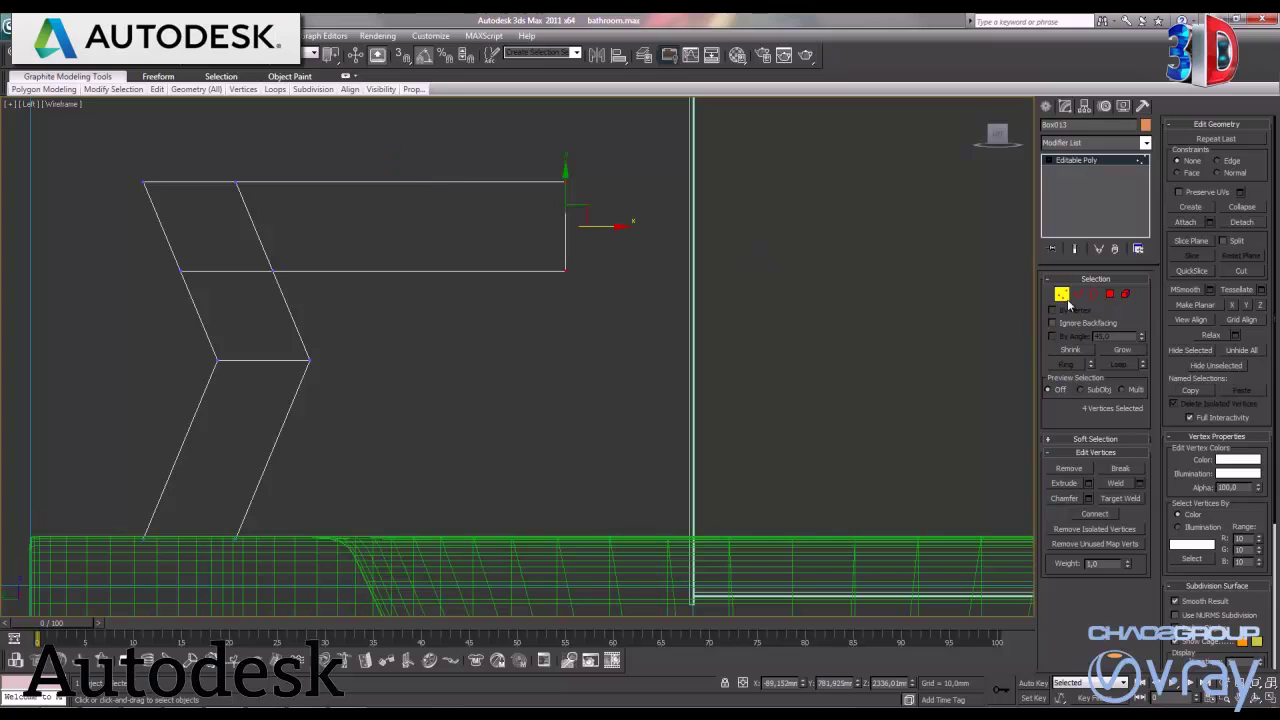
# Connect a new edge loop across the spout and slide it toward the tip
pyautogui.click(1078, 294)
pyautogui.click(503, 271)
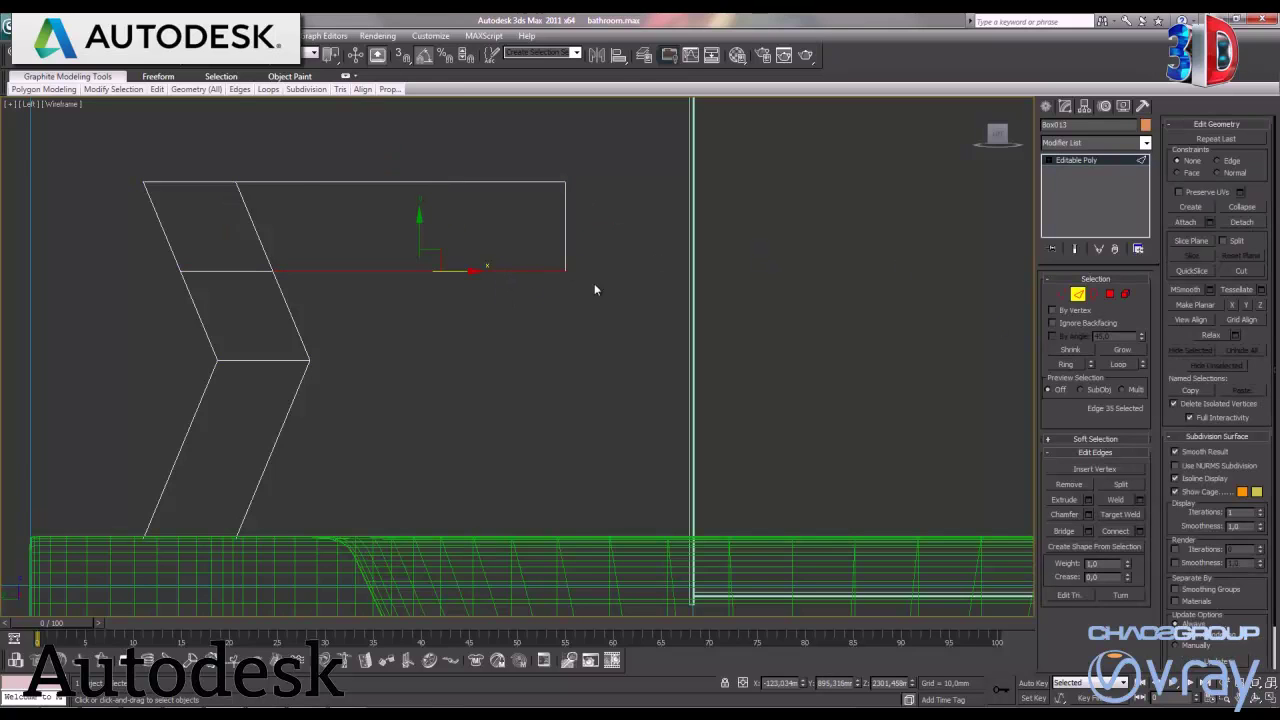
pyautogui.click(1064, 365)
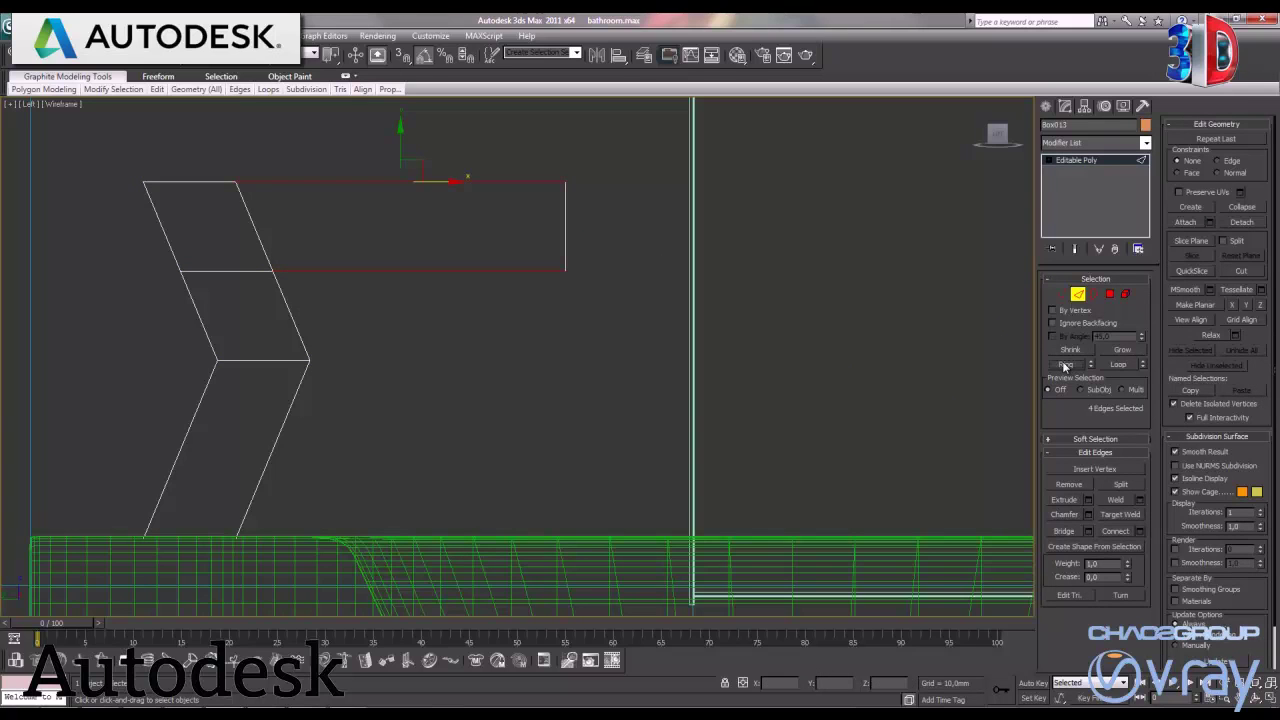
pyautogui.click(1137, 531)
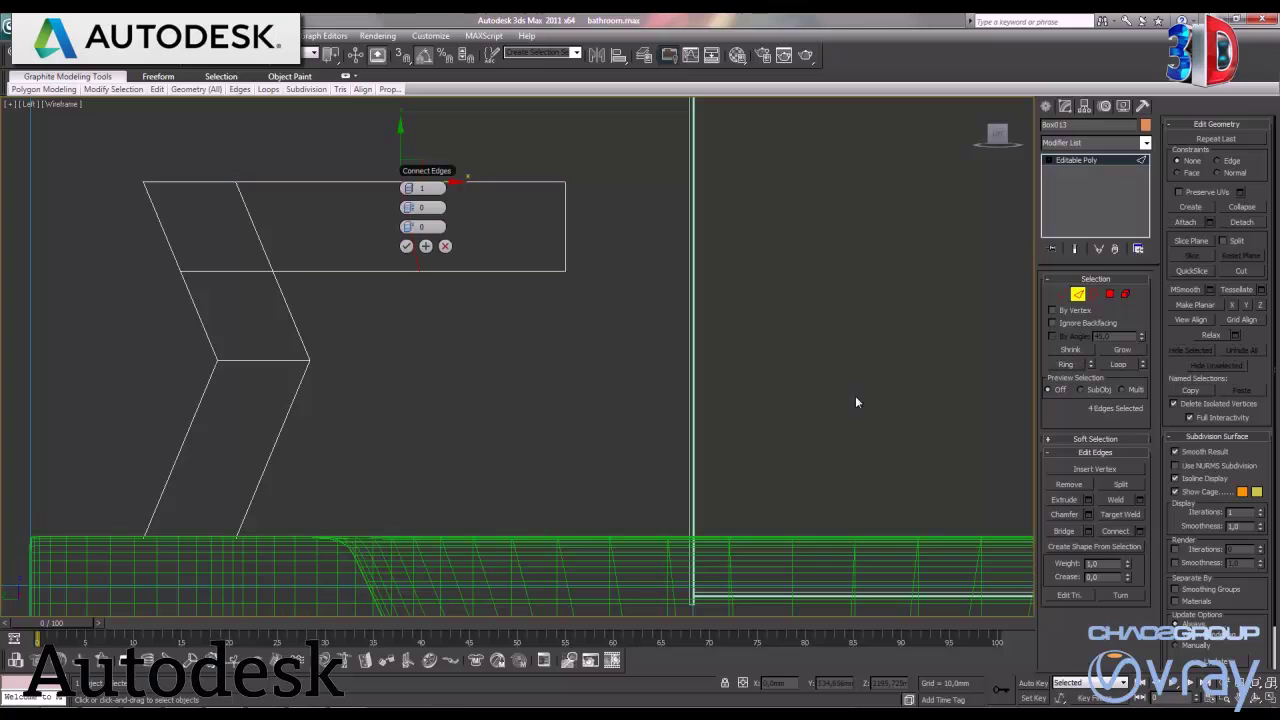
pyautogui.click(406, 247)
pyautogui.moveTo(445, 228)
pyautogui.mouseDown()
pyautogui.moveTo(526, 241)
pyautogui.moveTo(506, 227)
pyautogui.mouseUp()
pyautogui.click(1061, 293)
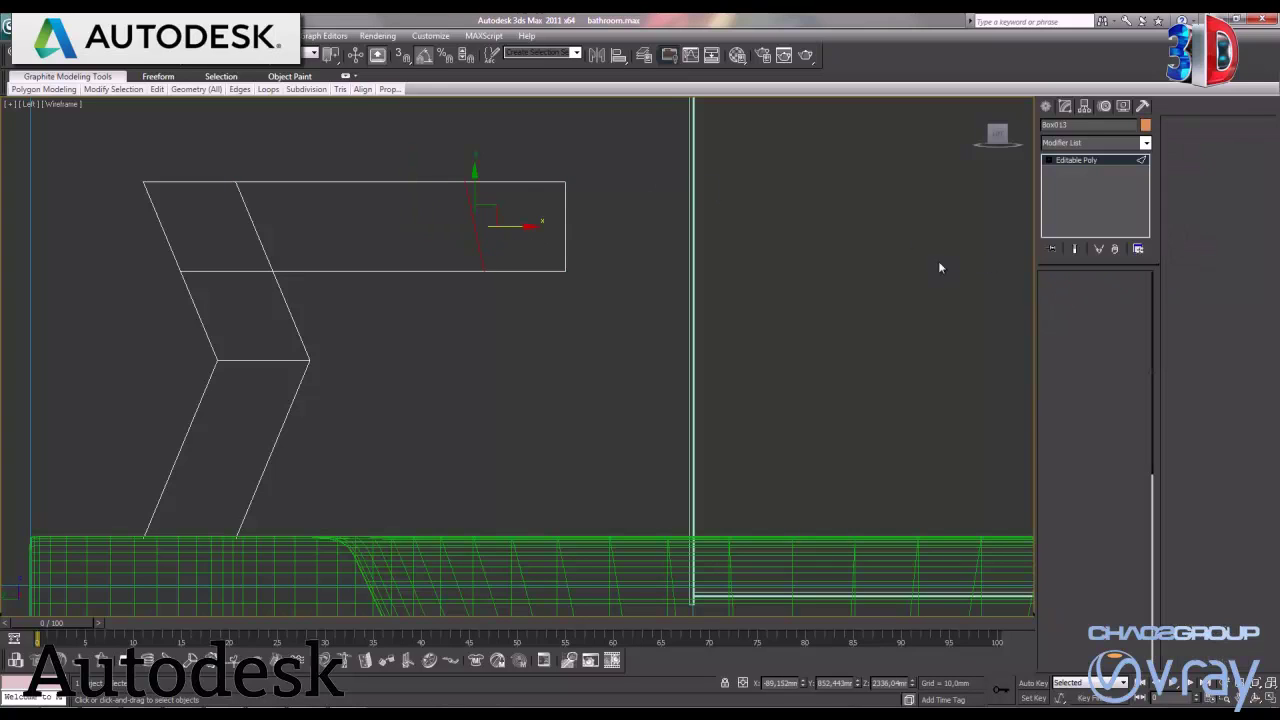
pyautogui.moveTo(456, 151)
pyautogui.mouseDown()
pyautogui.moveTo(504, 200)
pyautogui.moveTo(516, 182)
pyautogui.mouseUp()
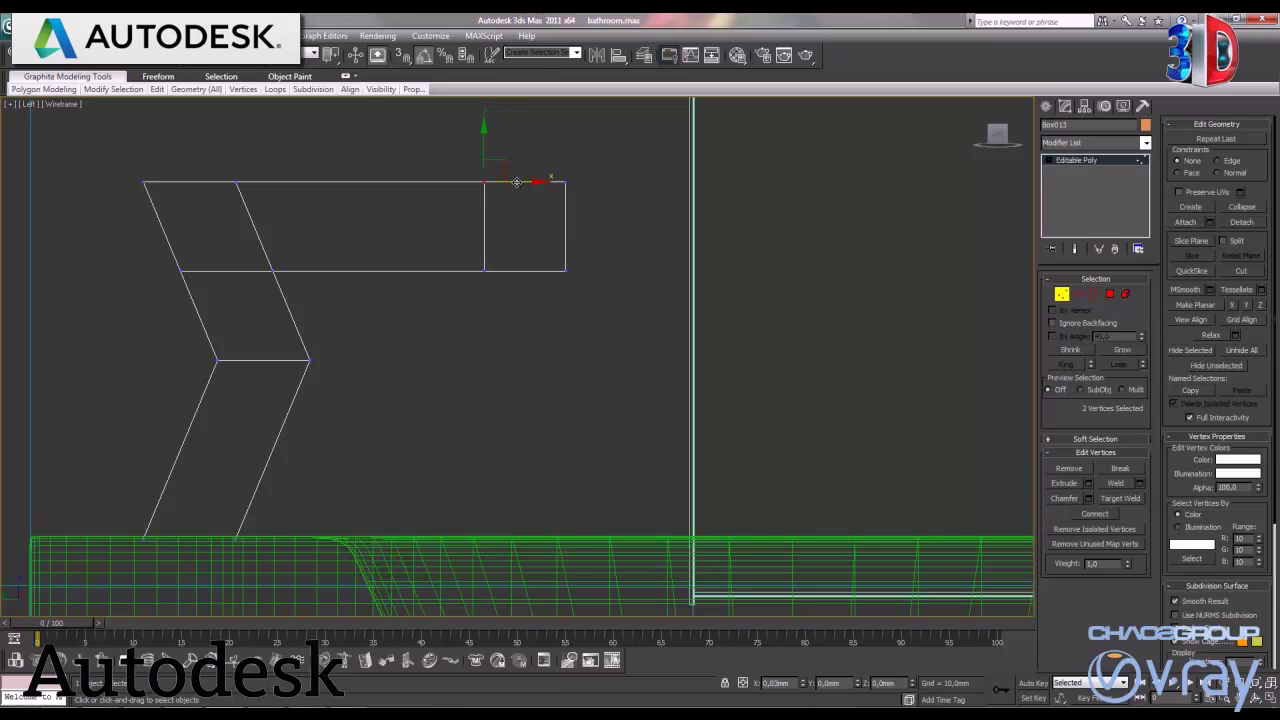
pyautogui.click(1070, 294)
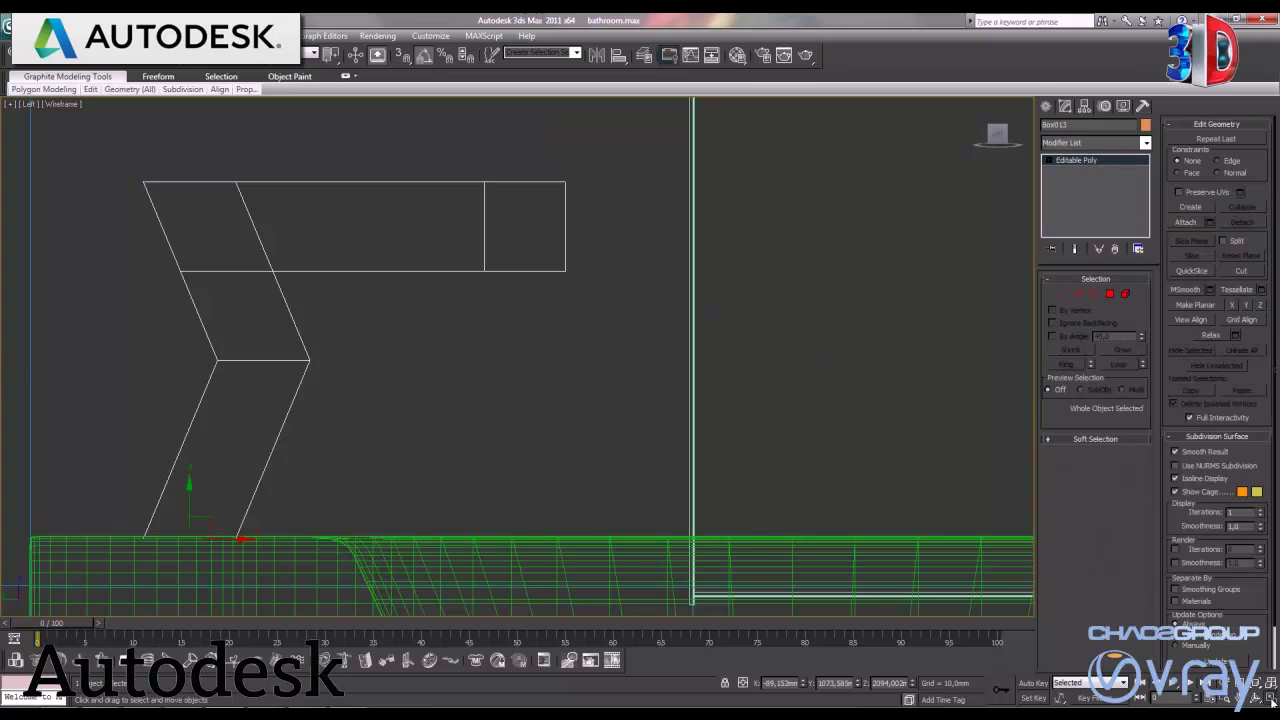
pyautogui.click(1271, 702)
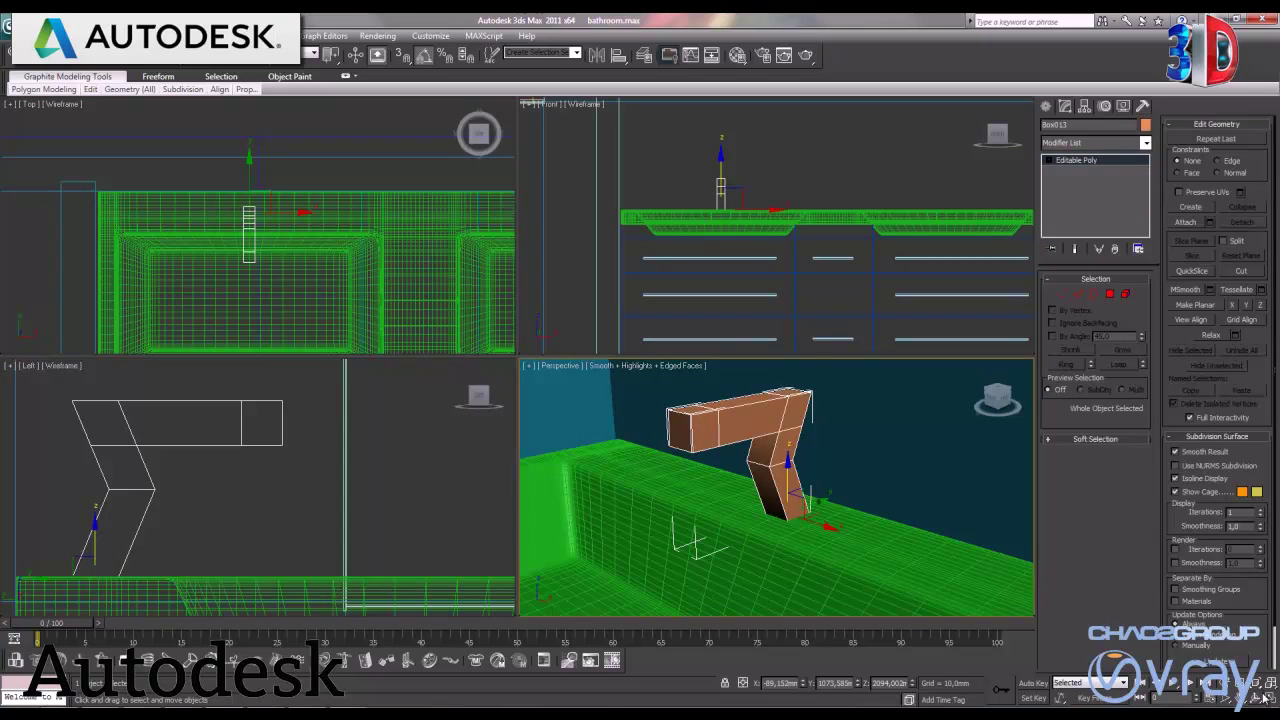
# Frame the spout's end in the maximized perspective view, in Polygon mode
pyautogui.hotkey('alt', 'w')
pyautogui.keyDown('alt'); pyautogui.moveTo(451, 420); pyautogui.dragTo(451, 406, button='middle'); pyautogui.keyUp('alt')
pyautogui.scroll(3, 451, 406)
pyautogui.click(1110, 294)
pyautogui.click(380, 170)
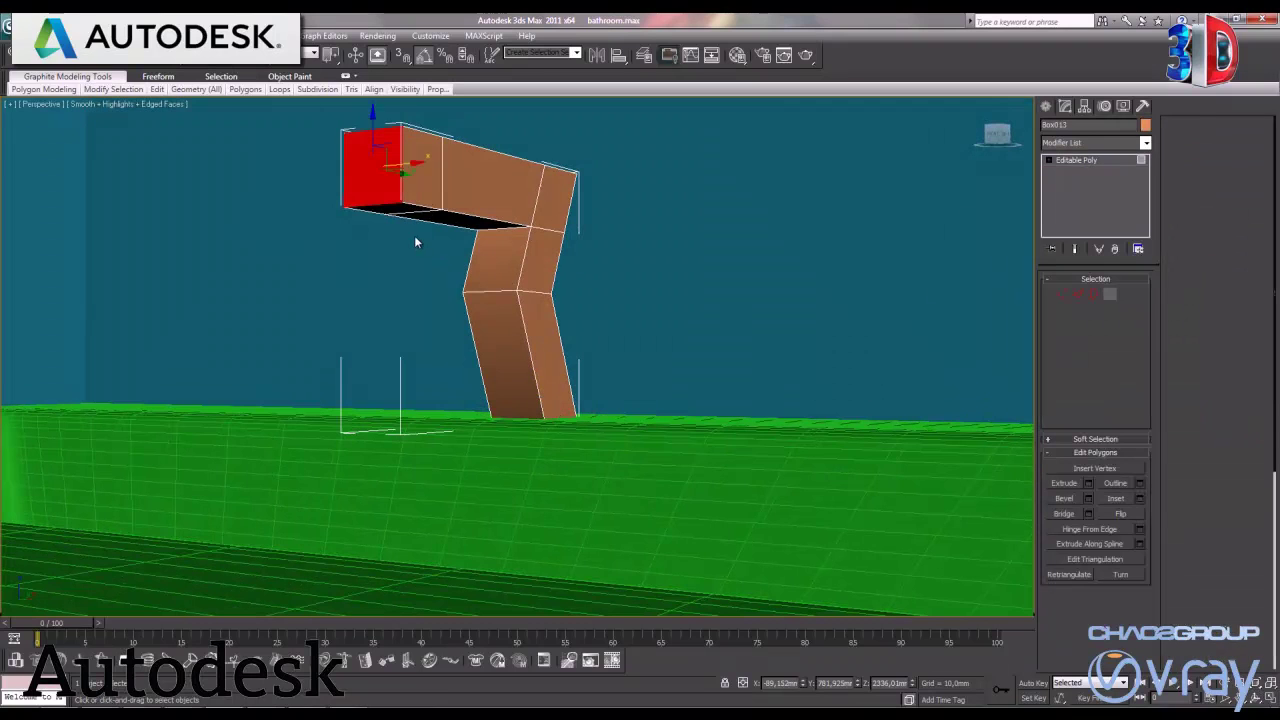
pyautogui.scroll(5, 462, 307)
pyautogui.scroll(-5, 466, 330)
pyautogui.moveTo(474, 374); pyautogui.dragTo(461, 528, button='middle')
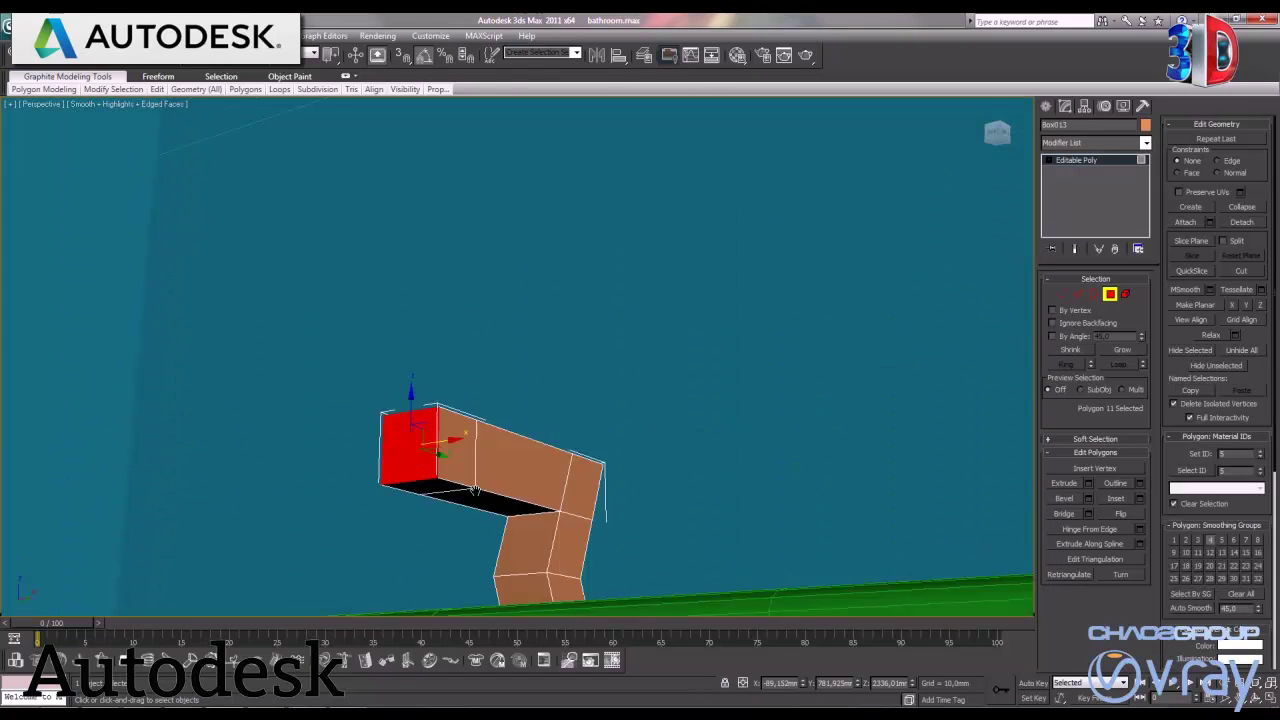
pyautogui.scroll(5, 463, 524)
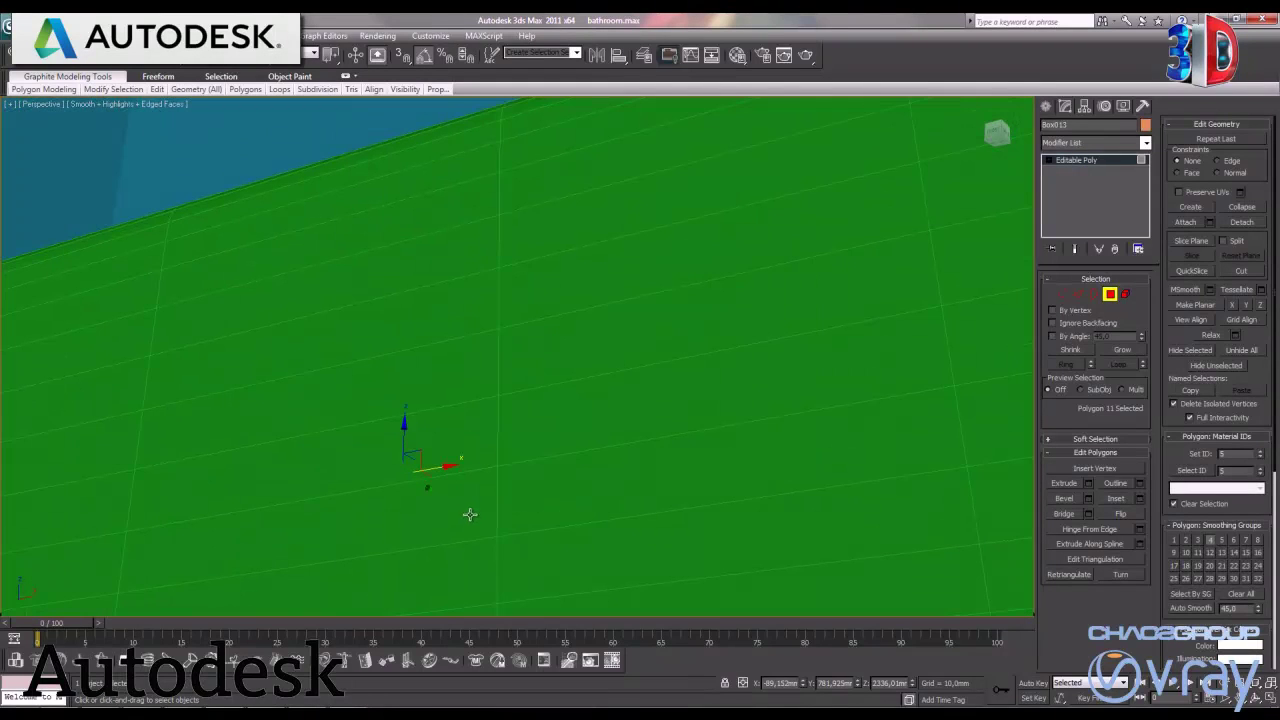
pyautogui.press('z')
pyautogui.click(1257, 686)
pyautogui.moveTo(634, 323)
pyautogui.mouseDown()
pyautogui.moveTo(706, 440)
pyautogui.moveTo(640, 334)
pyautogui.moveTo(537, 320)
pyautogui.mouseUp()
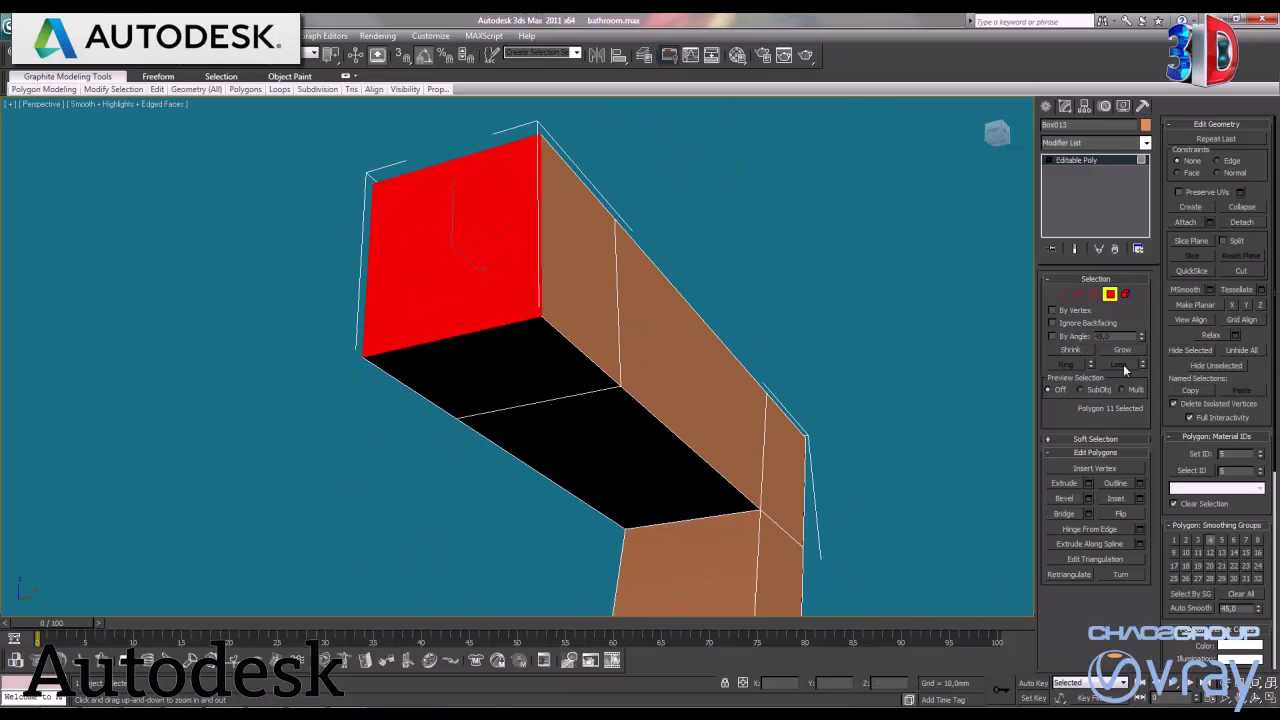
# Inset the spout's bottom face about 13 mm and extrude it down about 24 mm
pyautogui.click(517, 355)
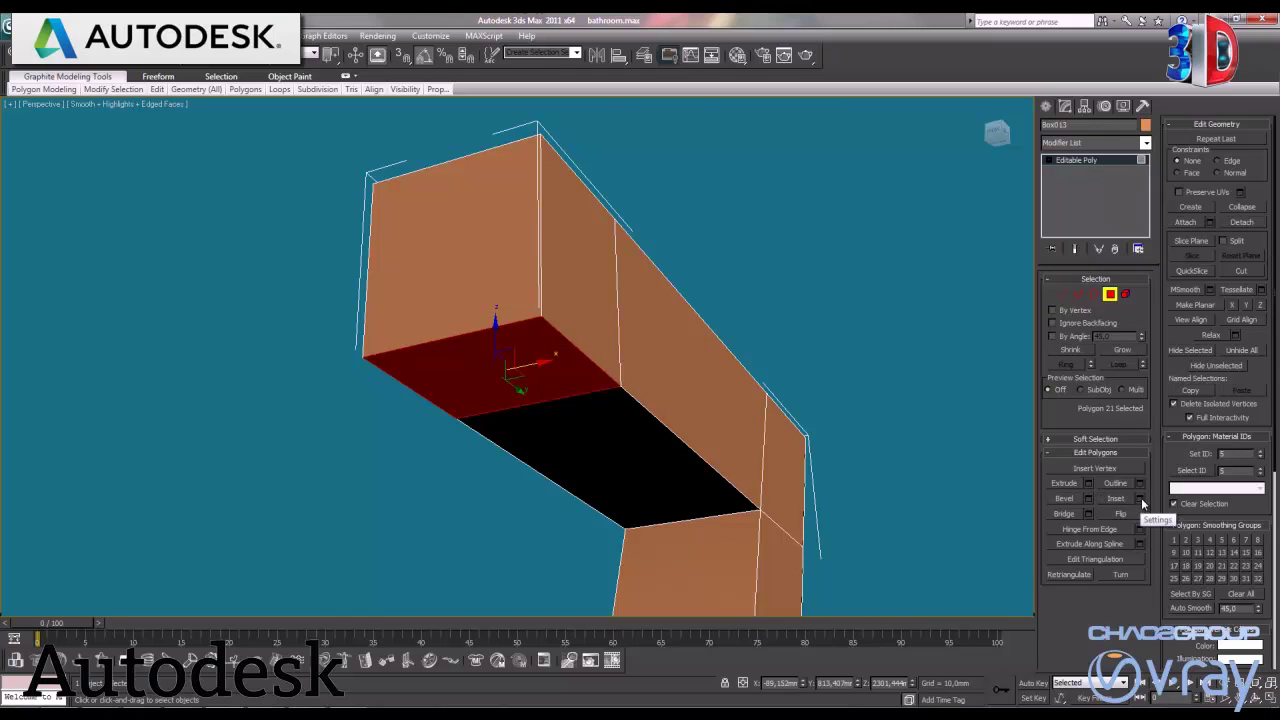
pyautogui.click(1141, 500)
pyautogui.moveTo(520, 398); pyautogui.dragTo(531, 420)
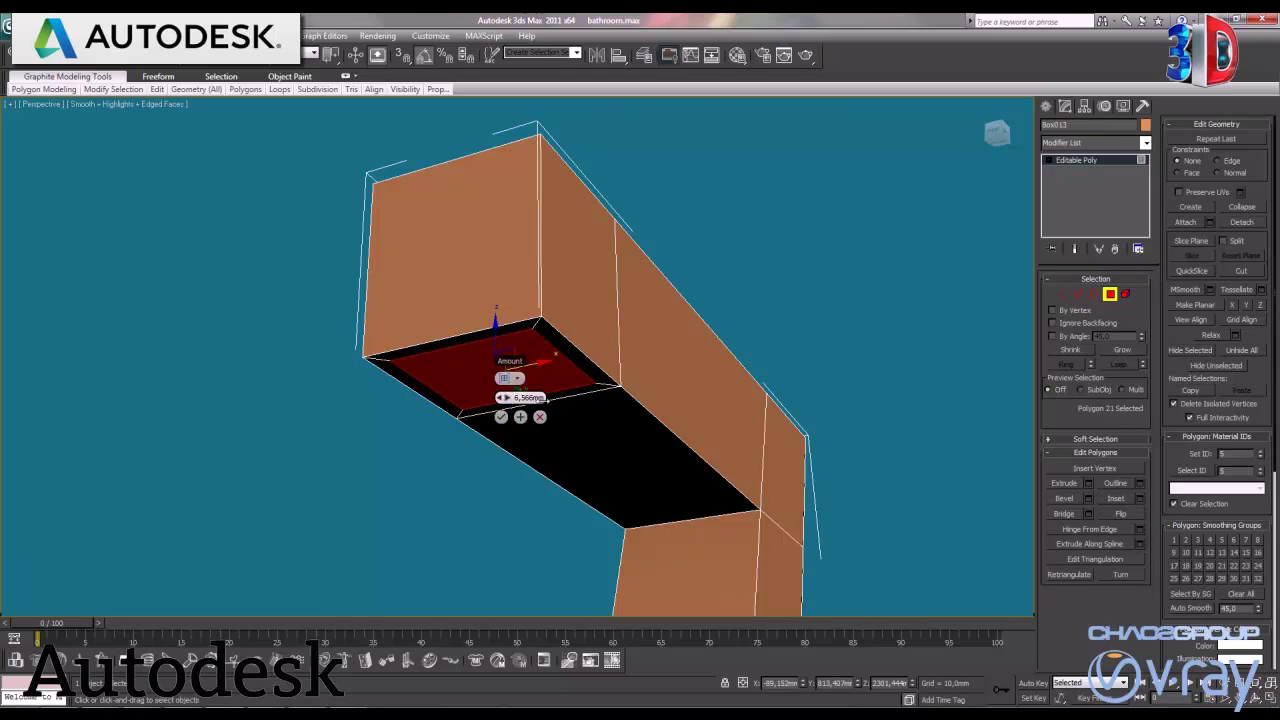
pyautogui.click(501, 417)
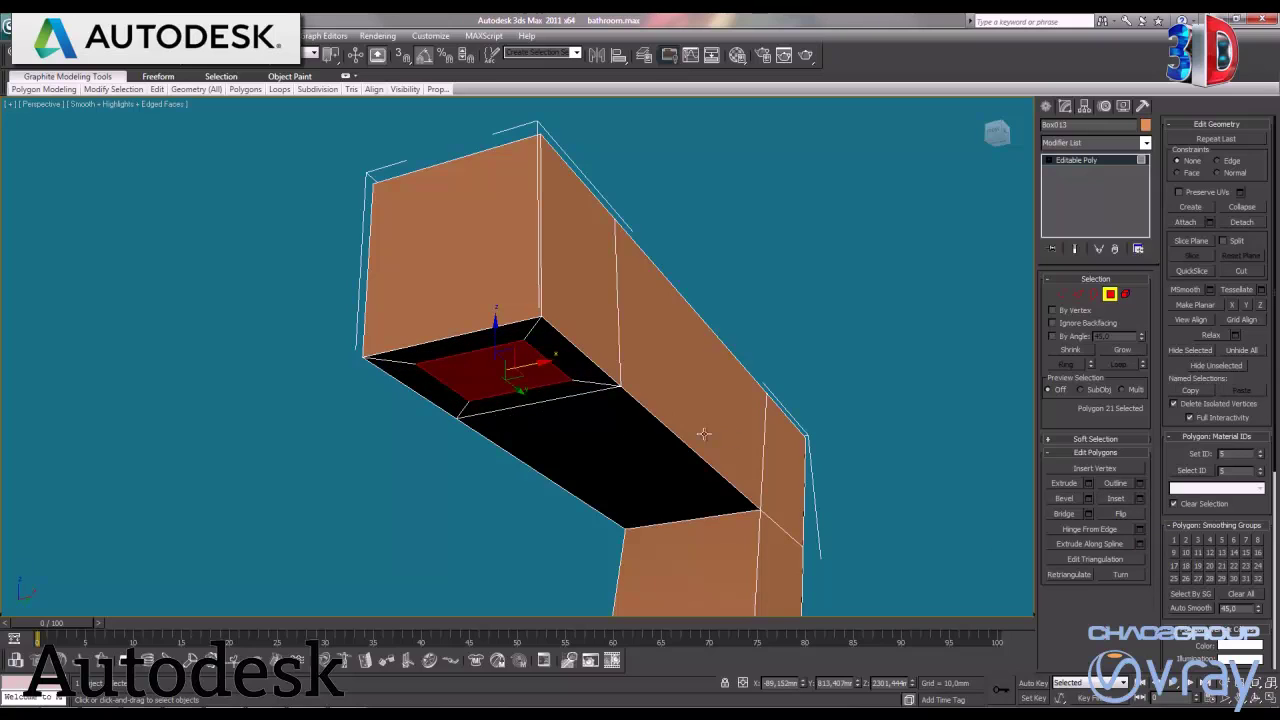
pyautogui.click(1088, 485)
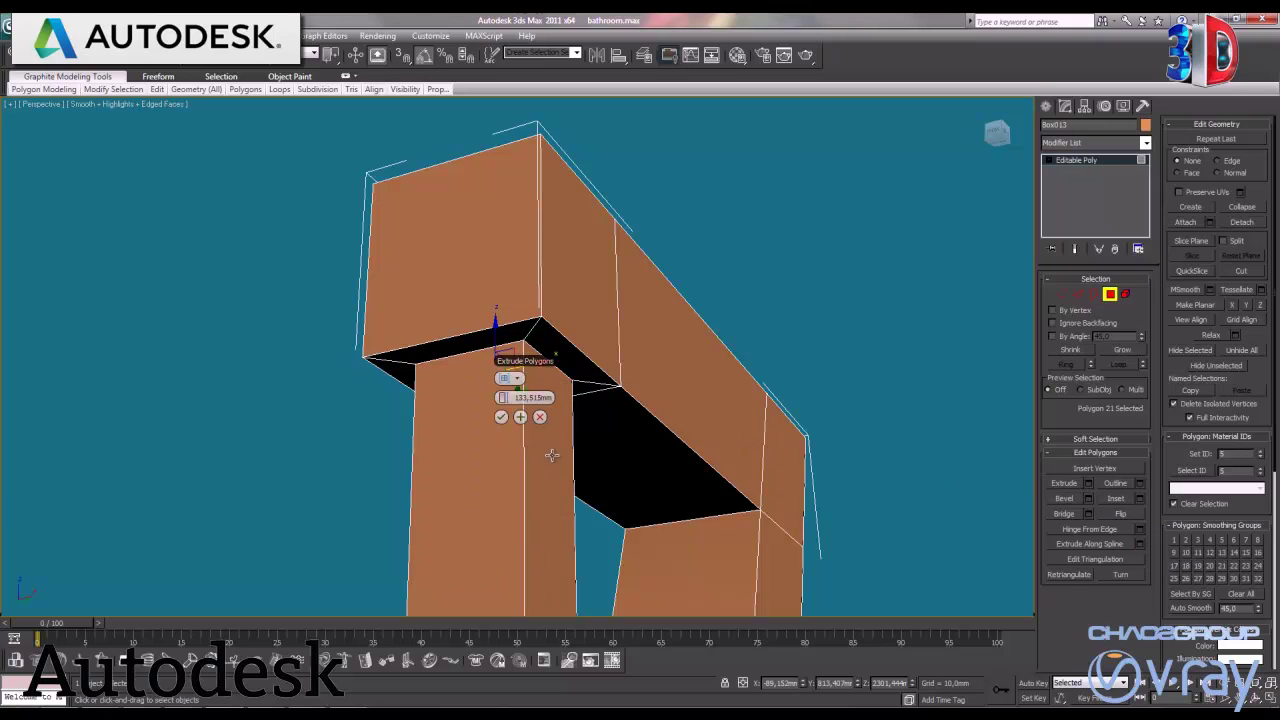
pyautogui.moveTo(503, 397); pyautogui.dragTo(220, 406)
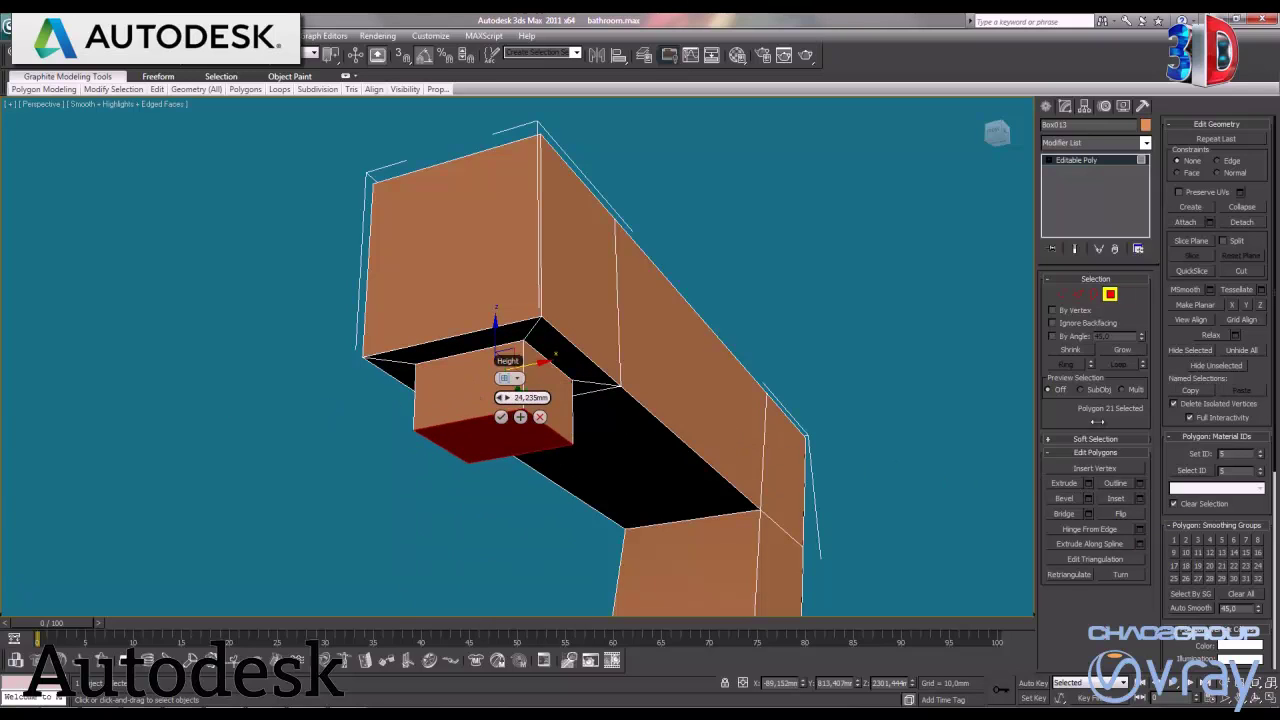
pyautogui.click(501, 417)
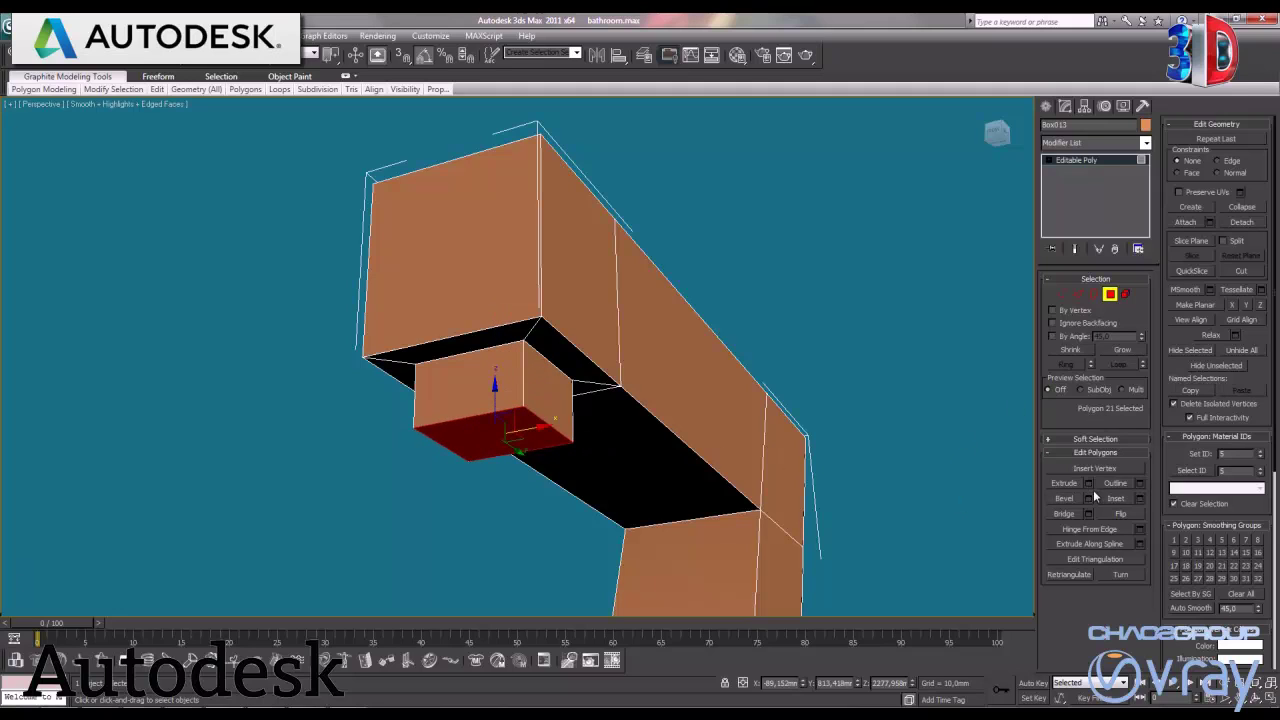
# Inset the nozzle's bottom again and extrude it about -16 mm to recess the opening
pyautogui.click(1138, 499)
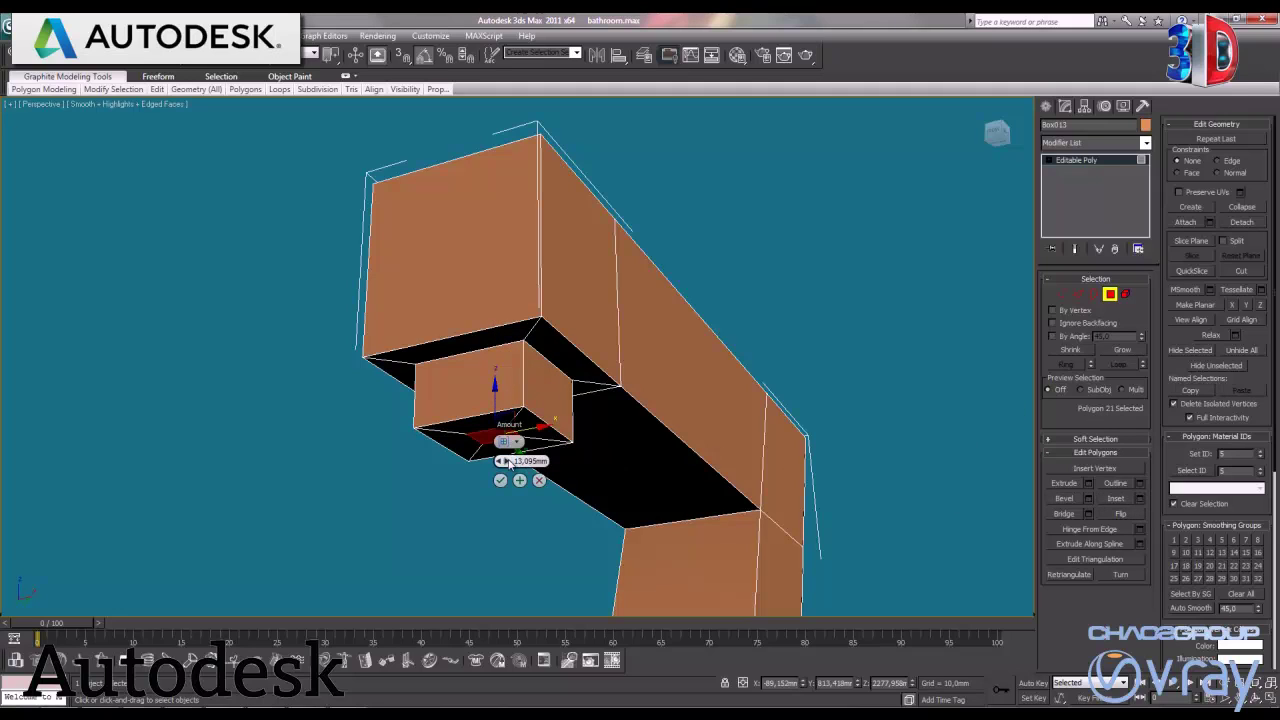
pyautogui.moveTo(501, 461); pyautogui.dragTo(501, 455)
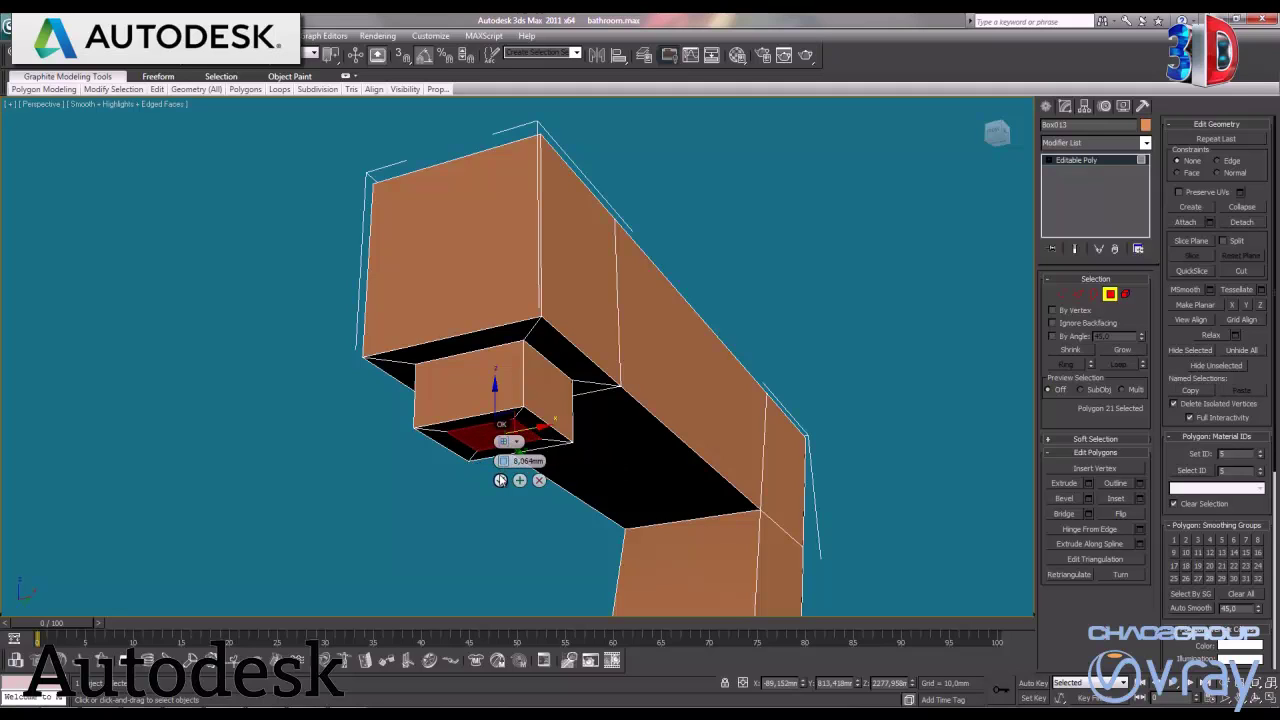
pyautogui.click(500, 480)
pyautogui.click(1088, 483)
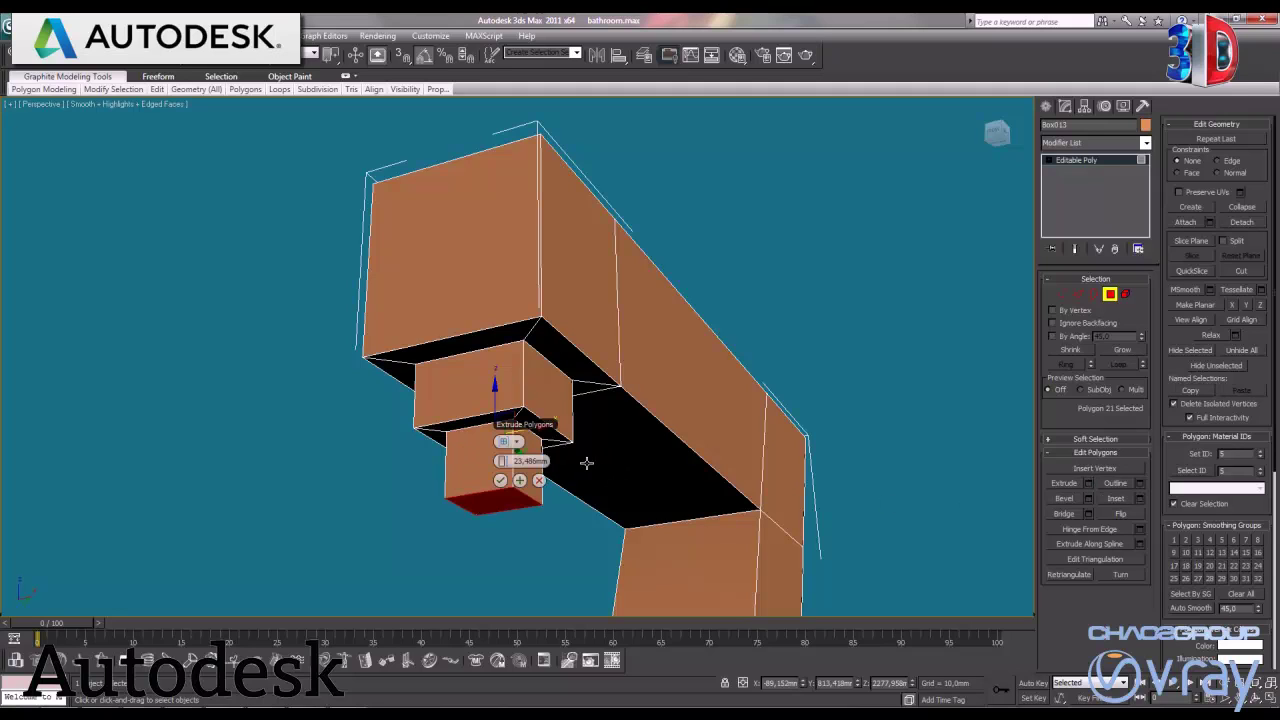
pyautogui.moveTo(500, 461); pyautogui.dragTo(320, 499)
pyautogui.hotkey('alt', 'x')
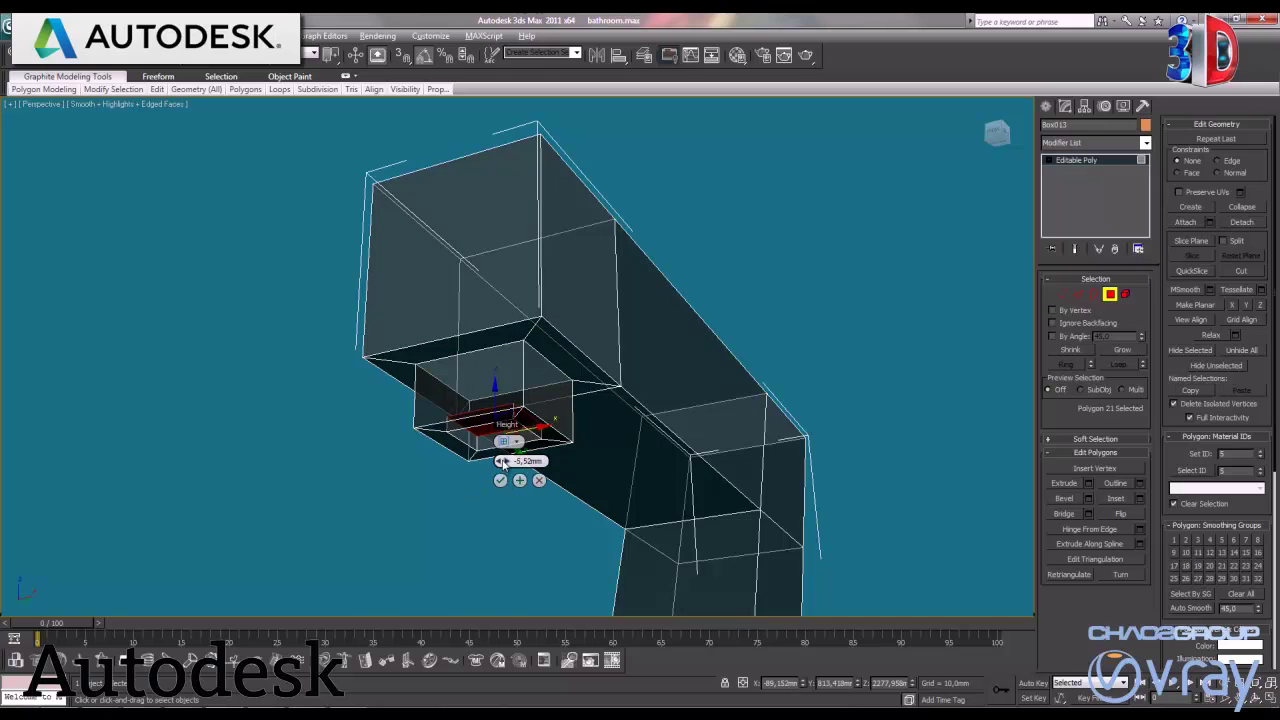
pyautogui.moveTo(503, 460); pyautogui.dragTo(433, 487)
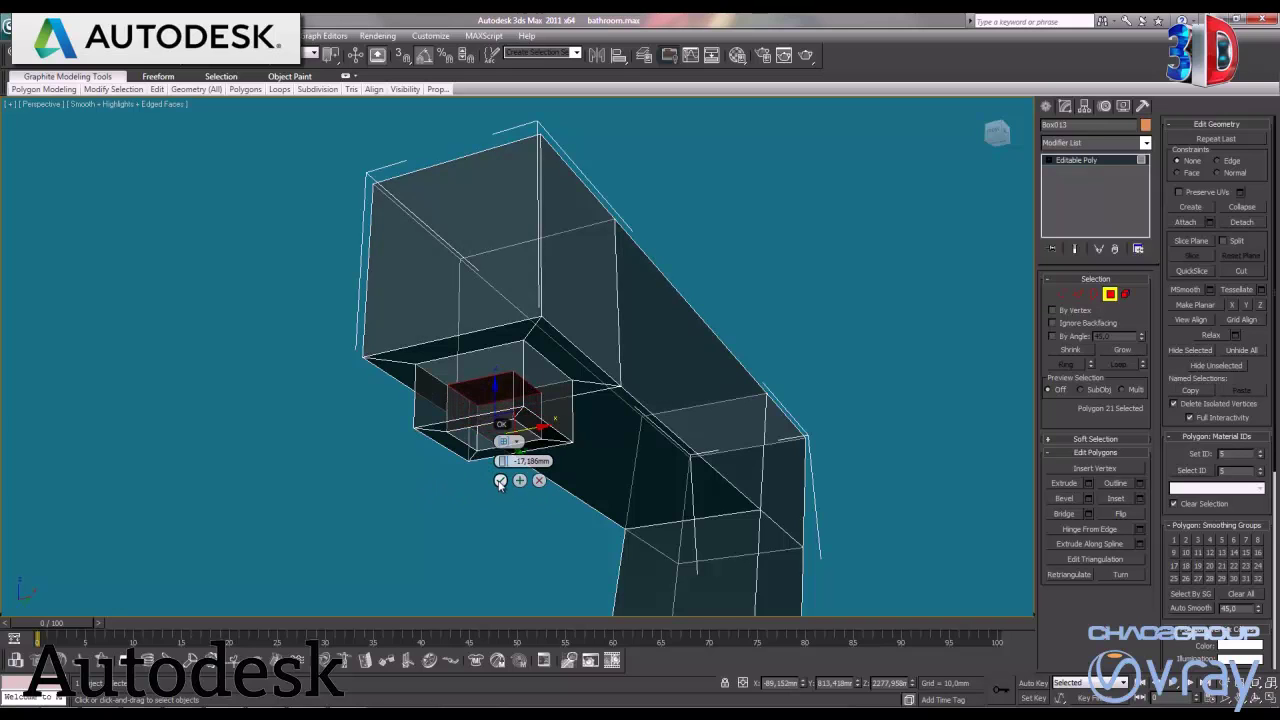
pyautogui.click(501, 480)
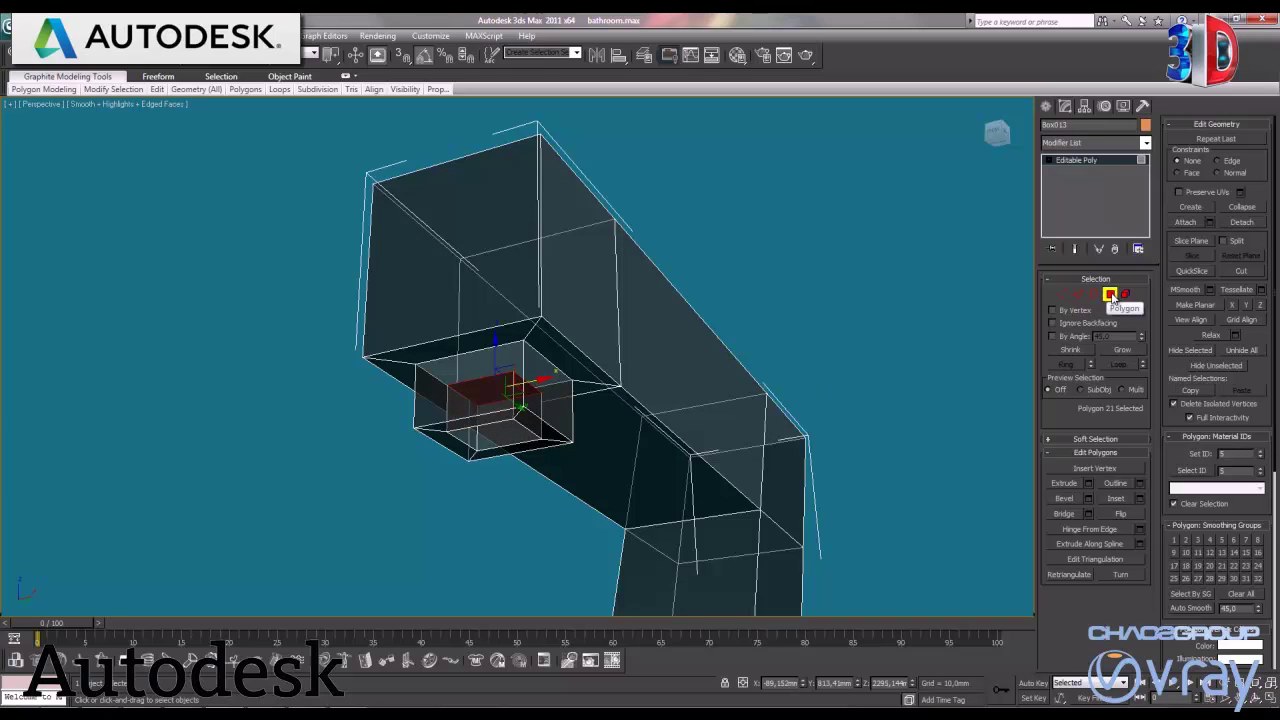
pyautogui.click(1109, 294)
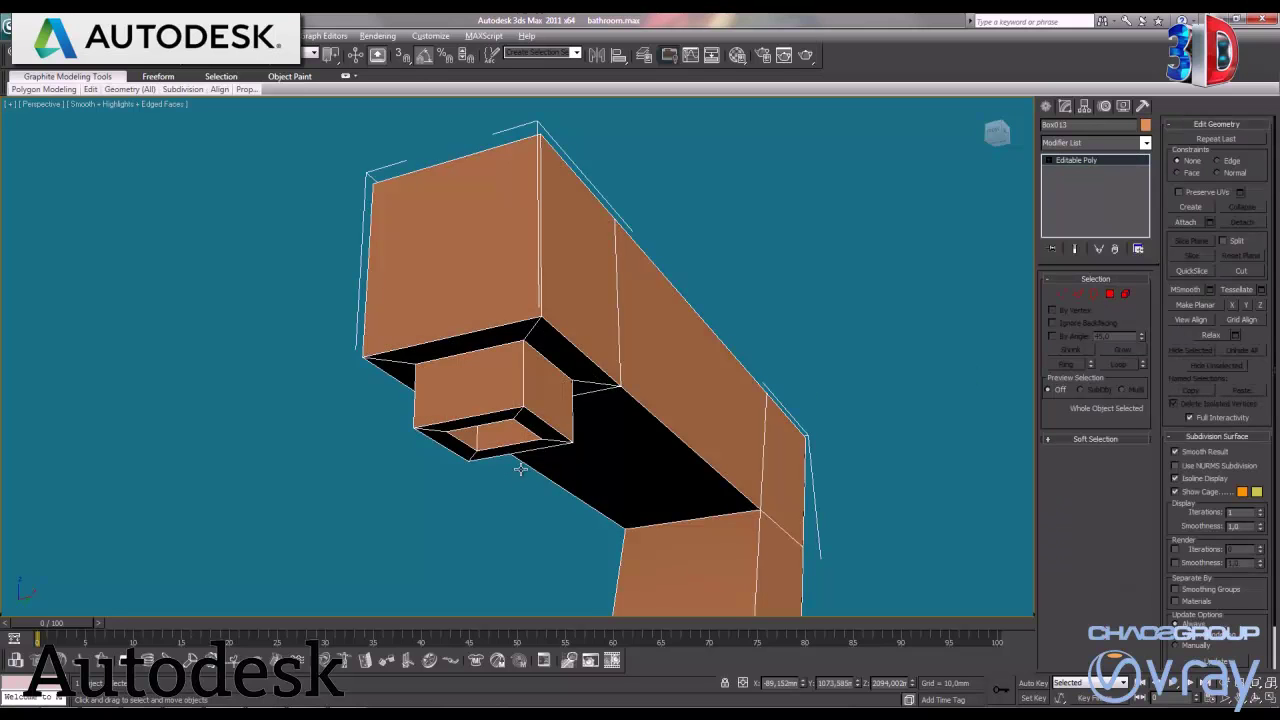
pyautogui.moveTo(607, 414)
pyautogui.keyDown('alt'); pyautogui.mouseDown(button='middle')
pyautogui.moveTo(590, 466)
pyautogui.moveTo(506, 474)
pyautogui.mouseUp(button='middle'); pyautogui.keyUp('alt')
pyautogui.moveTo(832, 240)
pyautogui.keyDown('alt'); pyautogui.mouseDown(button='middle')
pyautogui.moveTo(757, 309)
pyautogui.moveTo(712, 387)
pyautogui.mouseUp(button='middle'); pyautogui.keyUp('alt')
# Inset the top face at the faucet's rear end by about 4.5 mm
pyautogui.click(1110, 294)
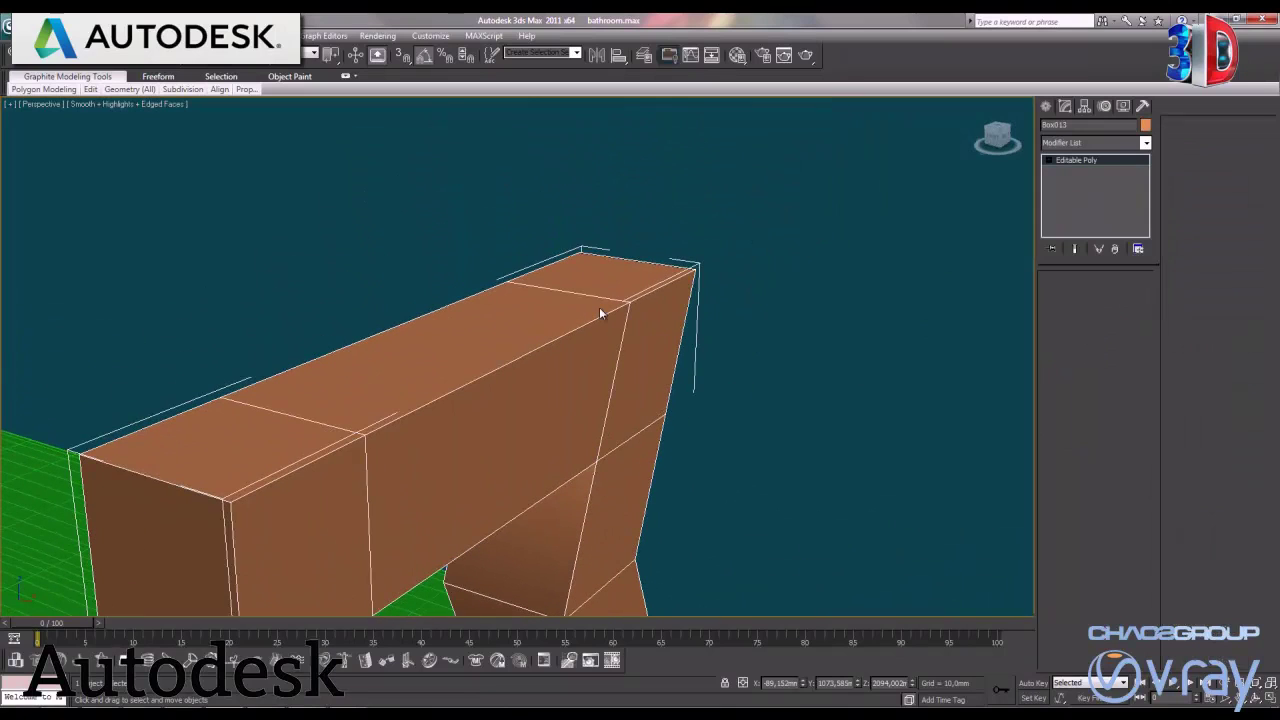
pyautogui.click(597, 279)
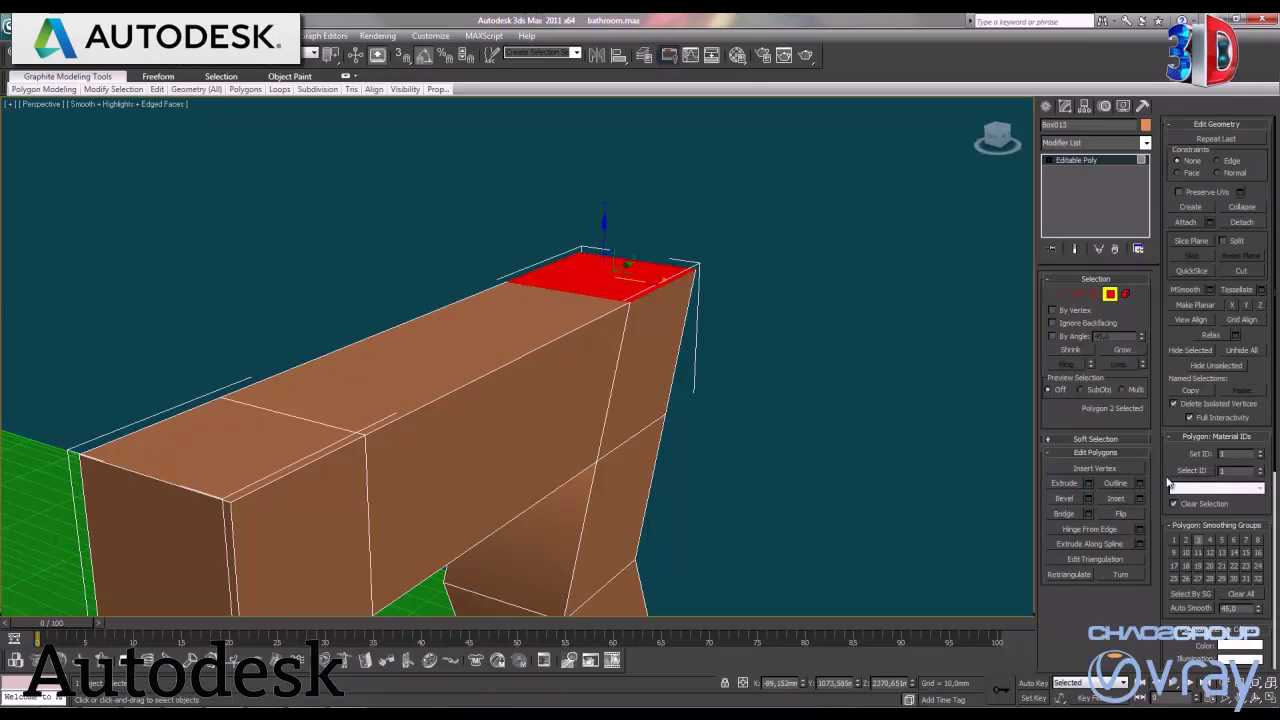
pyautogui.click(1140, 499)
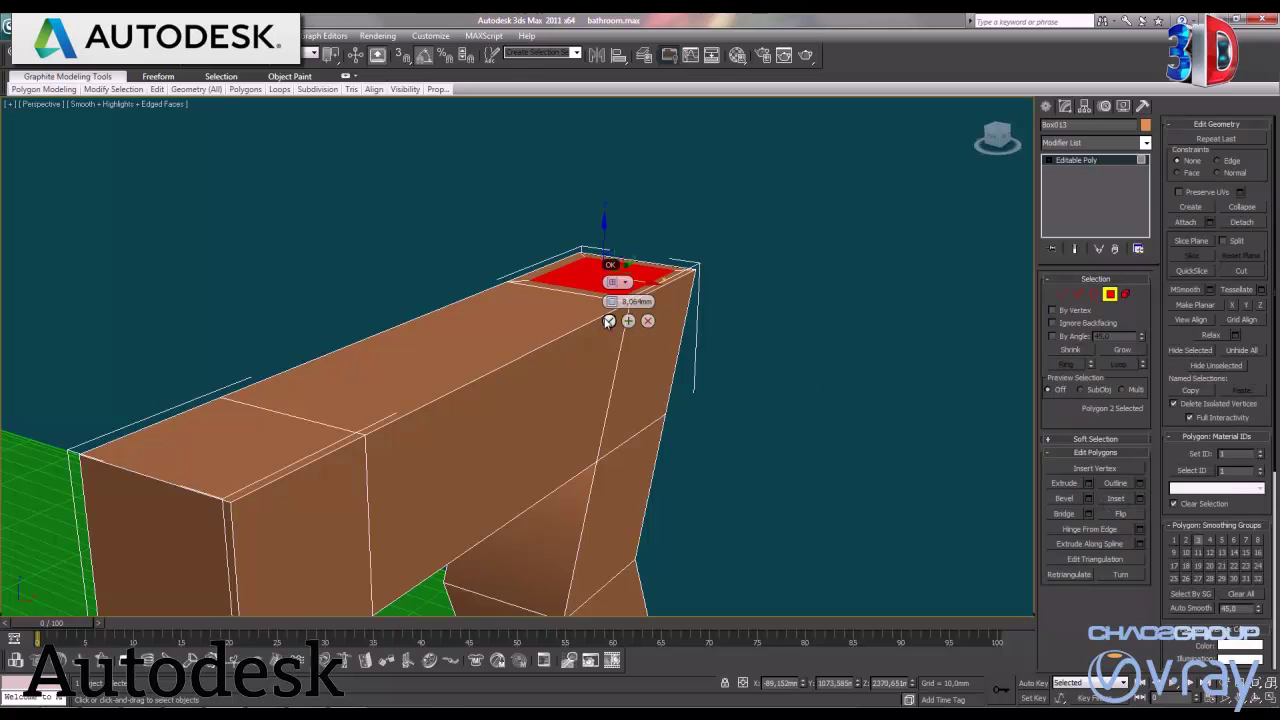
pyautogui.moveTo(607, 301); pyautogui.dragTo(607, 330)
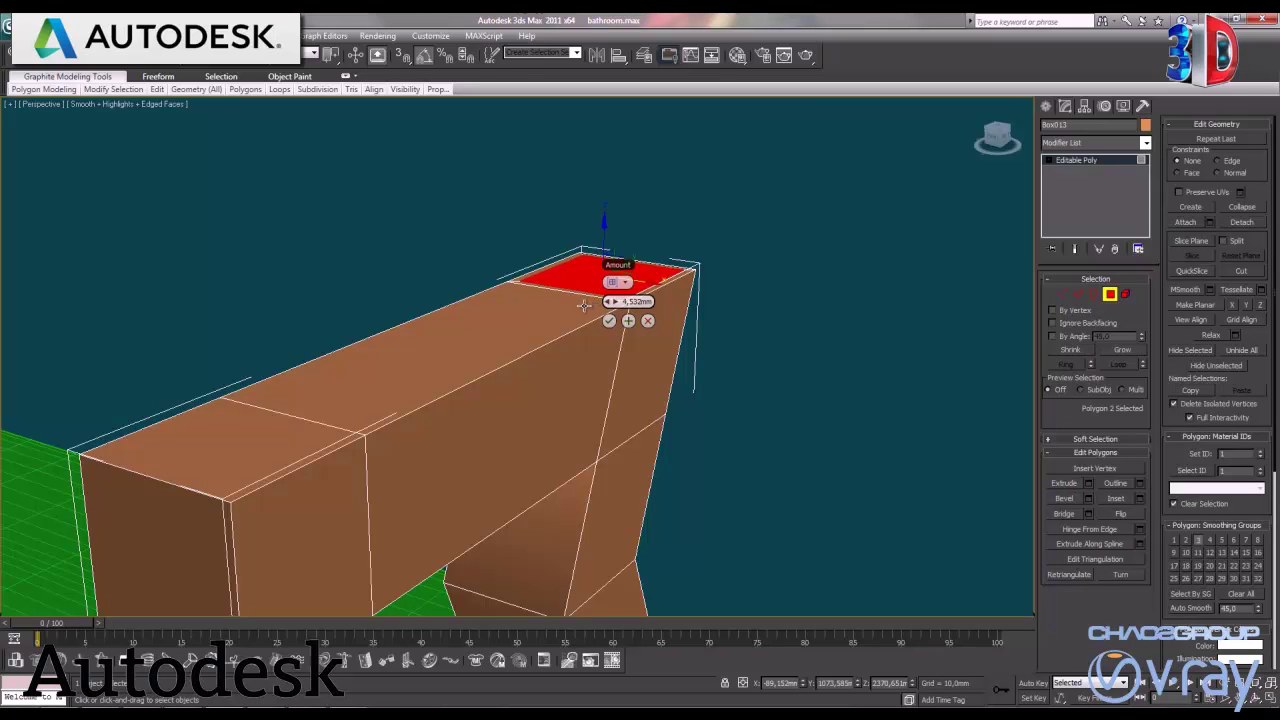
pyautogui.moveTo(723, 370)
pyautogui.keyDown('alt'); pyautogui.mouseDown(button='middle')
pyautogui.moveTo(738, 287)
pyautogui.moveTo(545, 351)
pyautogui.mouseUp(button='middle'); pyautogui.keyUp('alt')
pyautogui.click(540, 345)
# Extrude the inset top face about 97 mm upward into a post
pyautogui.click(1088, 484)
pyautogui.moveTo(566, 328)
pyautogui.mouseDown()
pyautogui.moveTo(604, 331)
pyautogui.moveTo(6, 368)
pyautogui.moveTo(2, 176)
pyautogui.mouseUp()
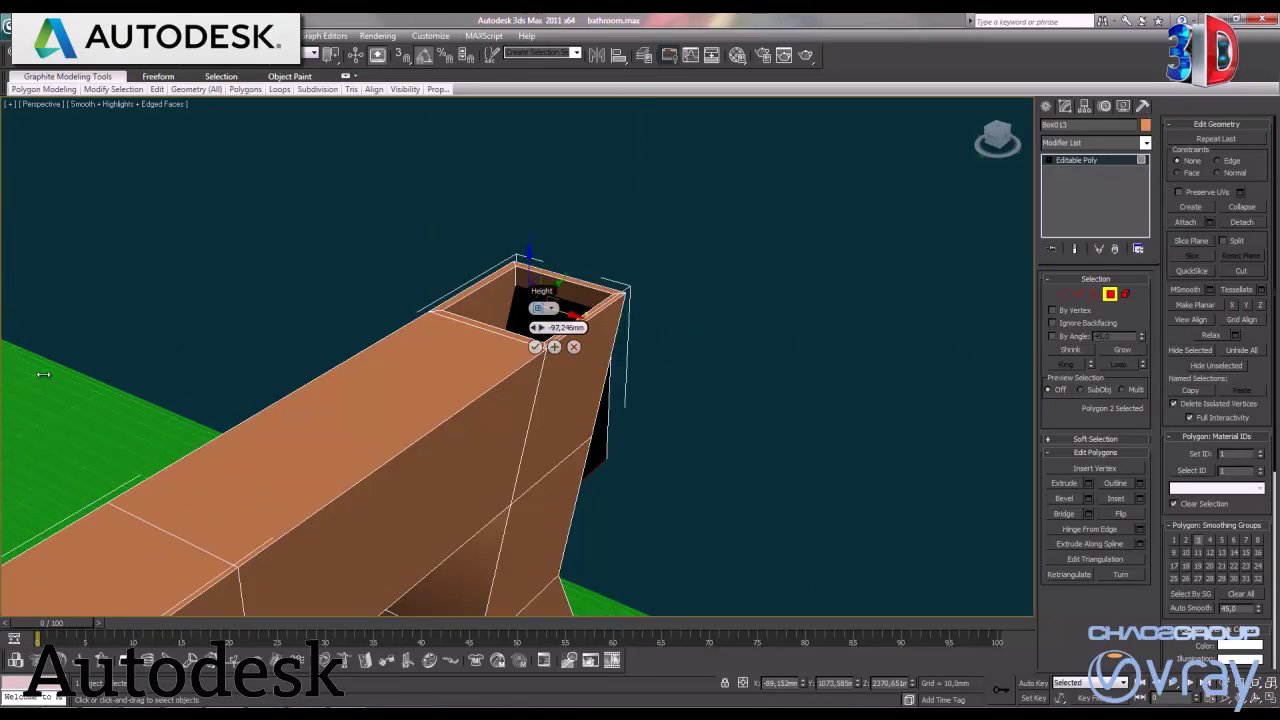
pyautogui.moveTo(566, 328)
pyautogui.mouseDown()
pyautogui.moveTo(535, 346)
pyautogui.moveTo(808, 294)
pyautogui.mouseUp()
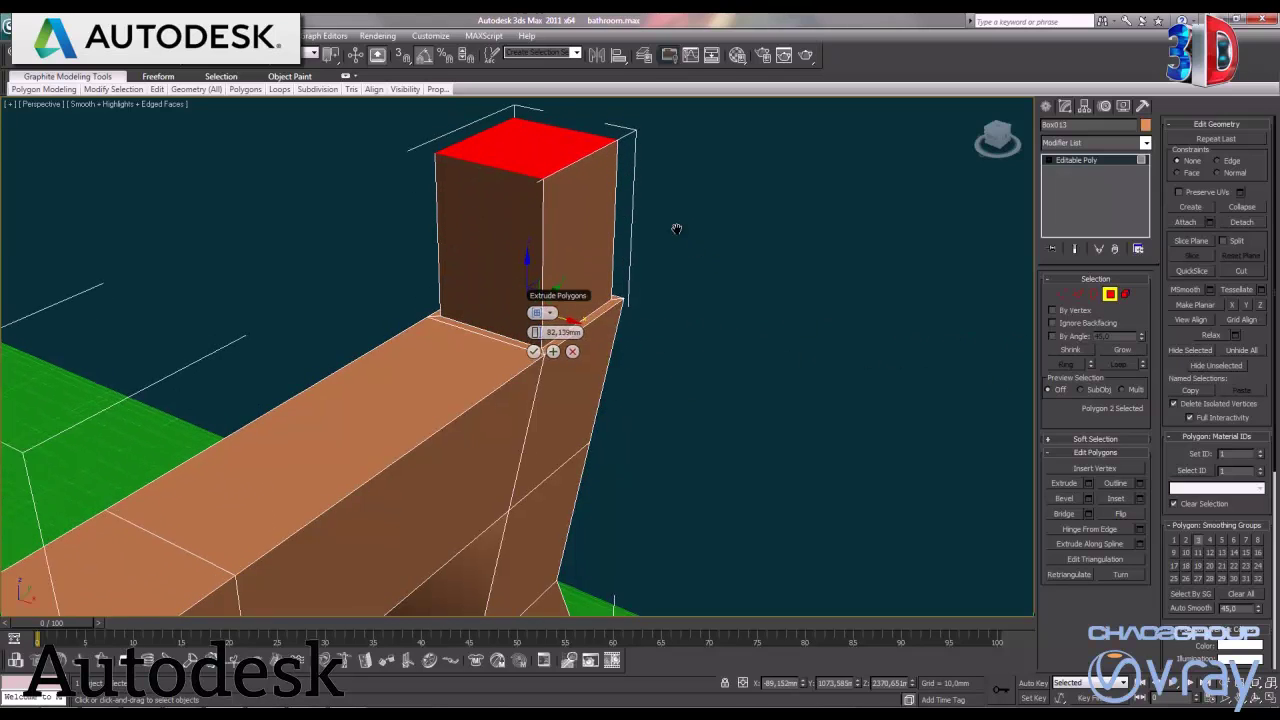
pyautogui.scroll(-3, 676, 229)
pyautogui.keyDown('alt'); pyautogui.moveTo(628, 290); pyautogui.dragTo(516, 383, button='middle'); pyautogui.keyUp('alt')
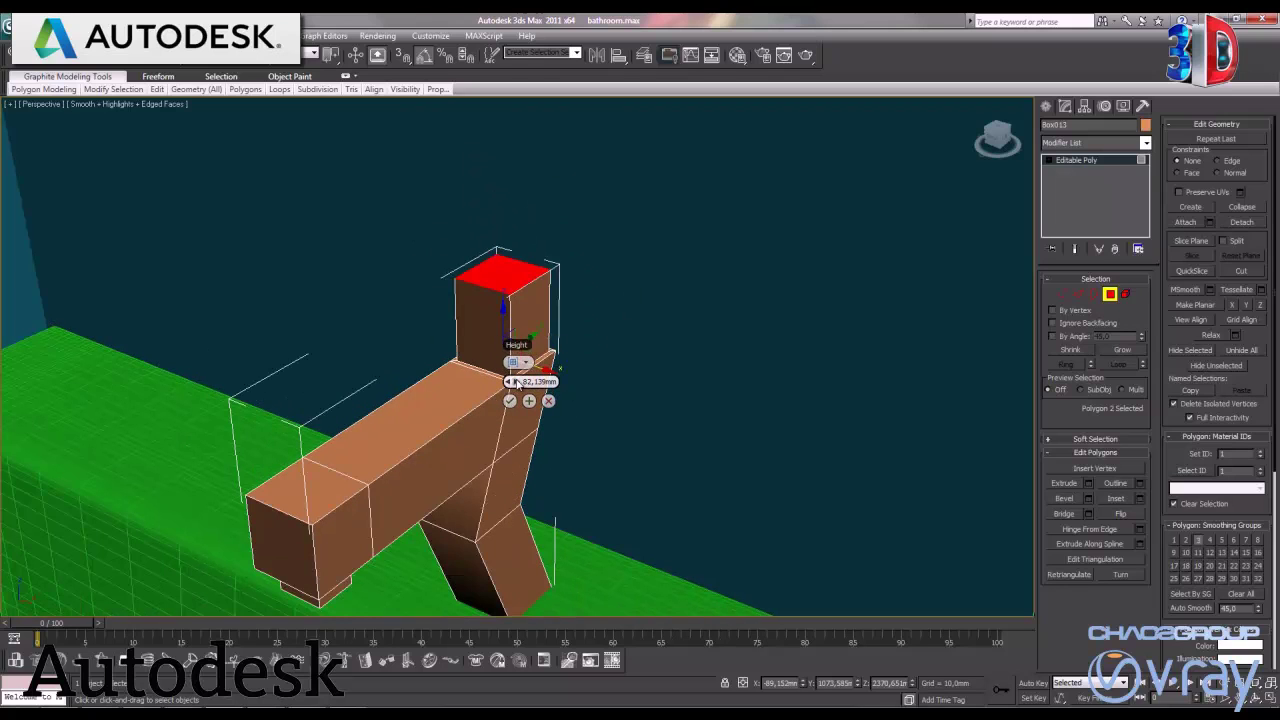
pyautogui.moveTo(512, 381); pyautogui.dragTo(608, 390)
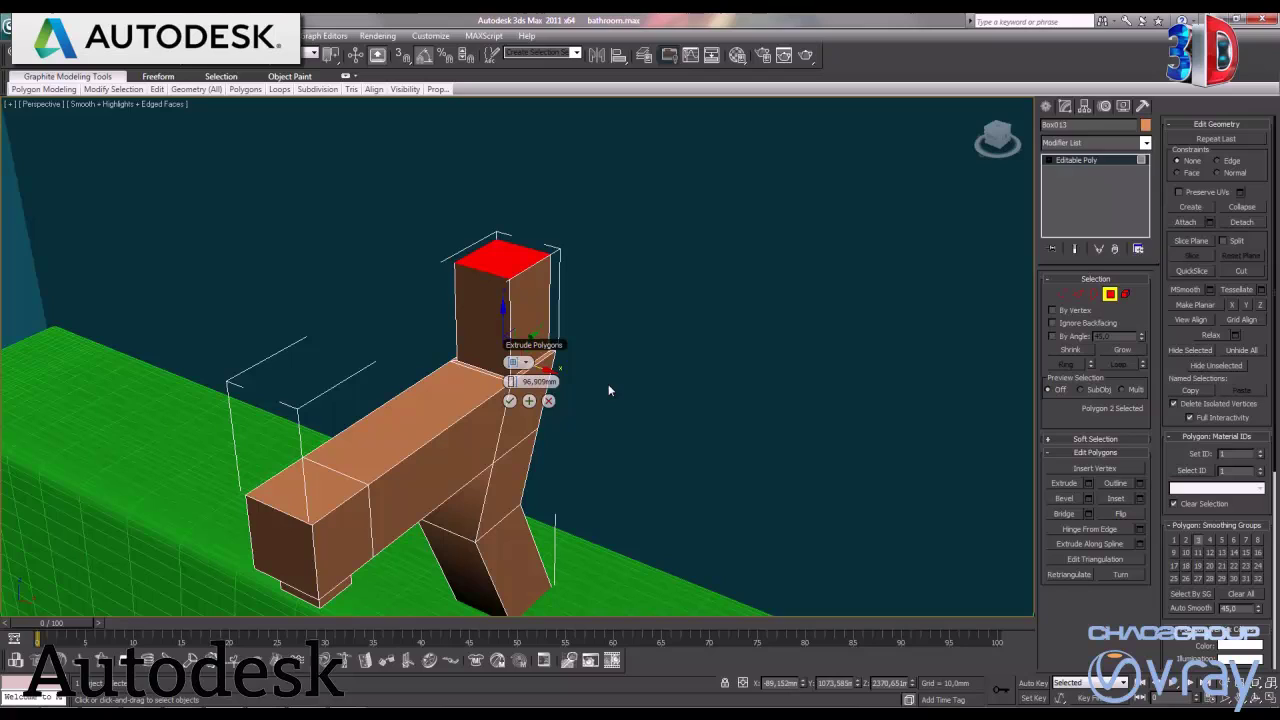
pyautogui.click(510, 401)
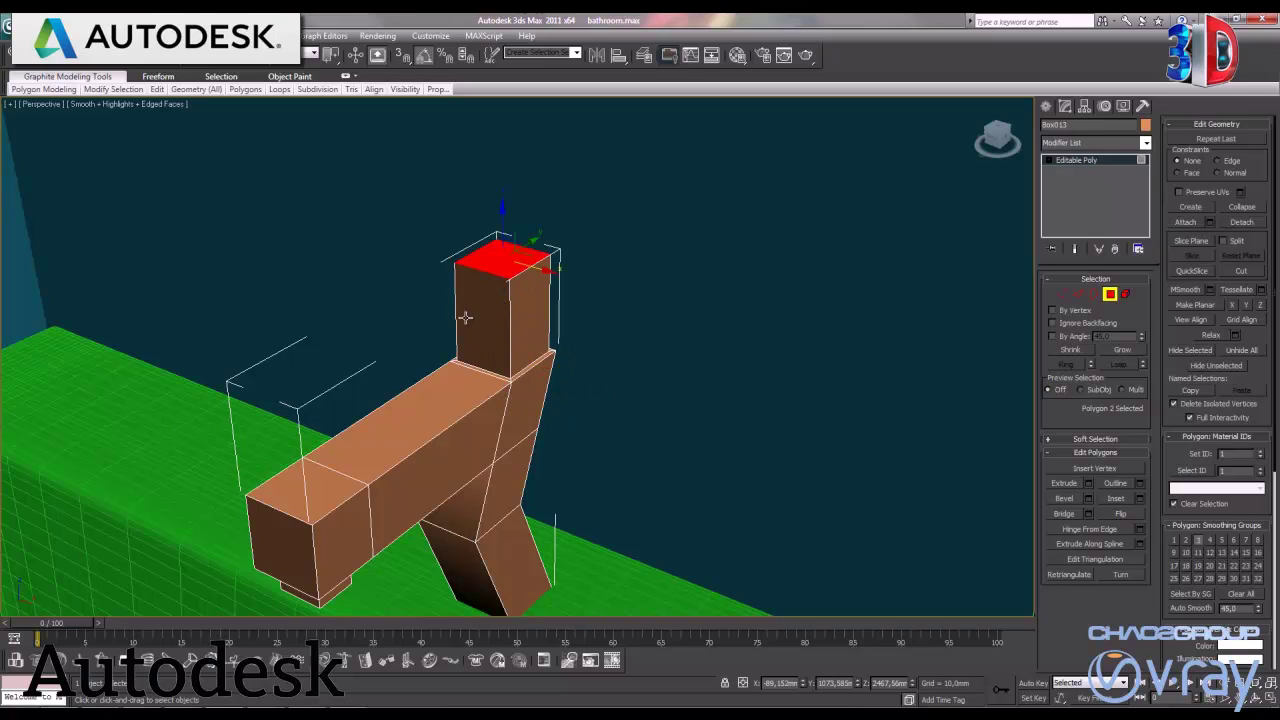
pyautogui.click(1079, 295)
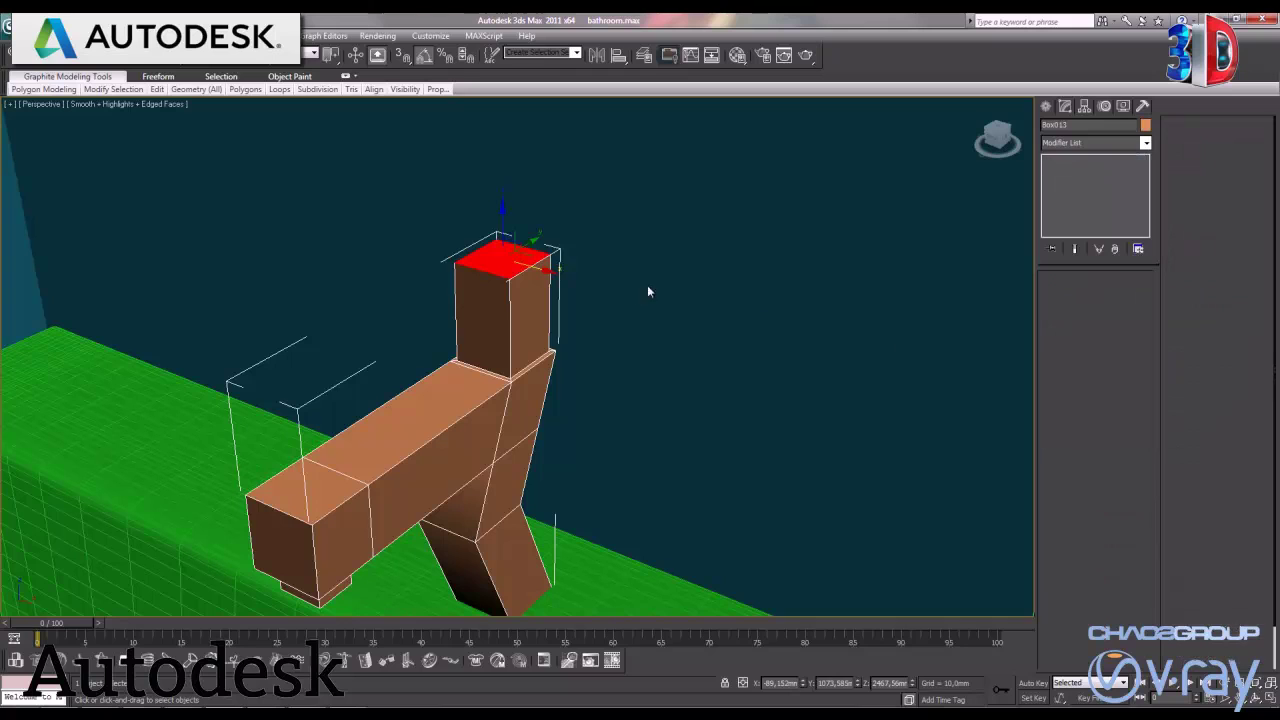
# Connect a ring of edges around the post and slide the new edge along the faucet
pyautogui.click(508, 305)
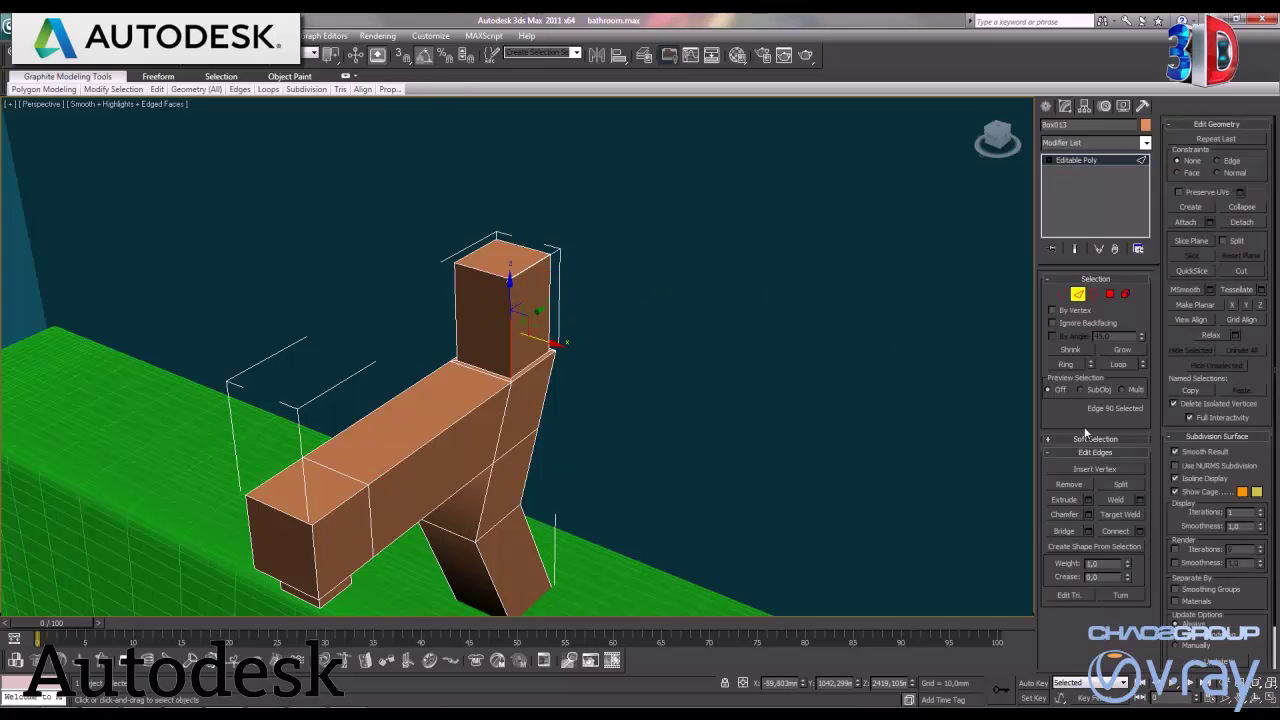
pyautogui.click(1066, 365)
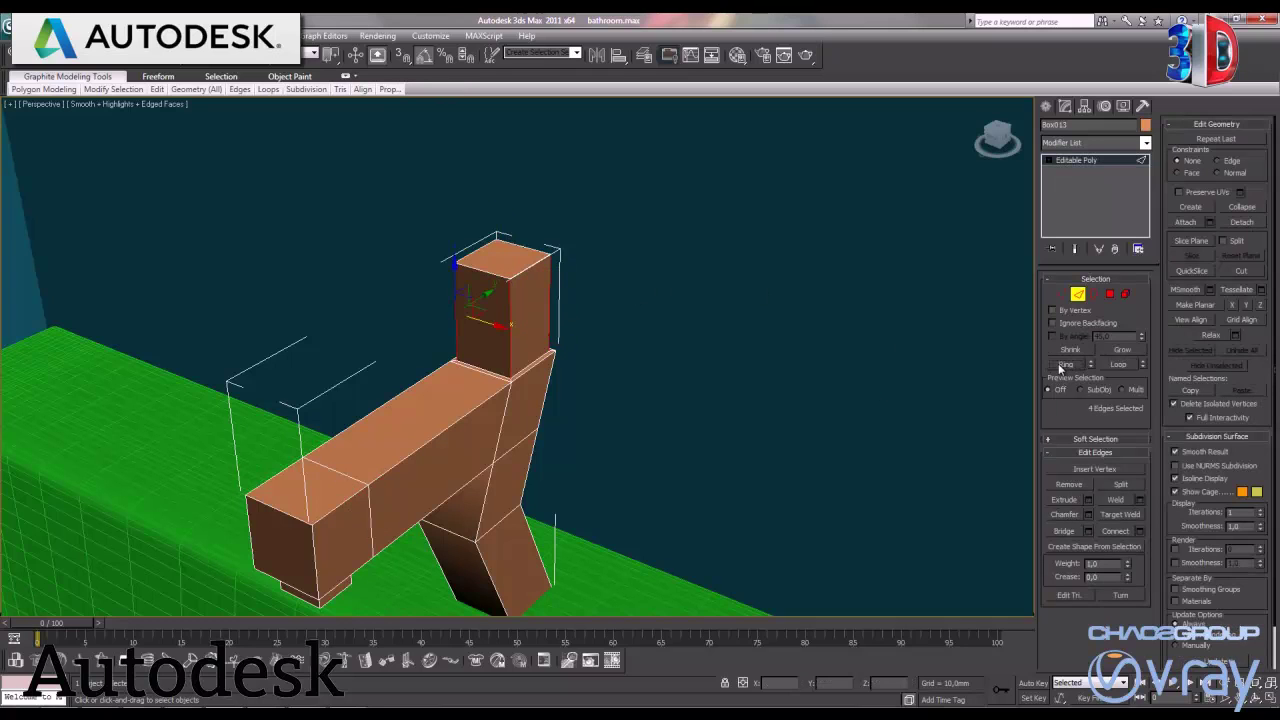
pyautogui.click(1139, 531)
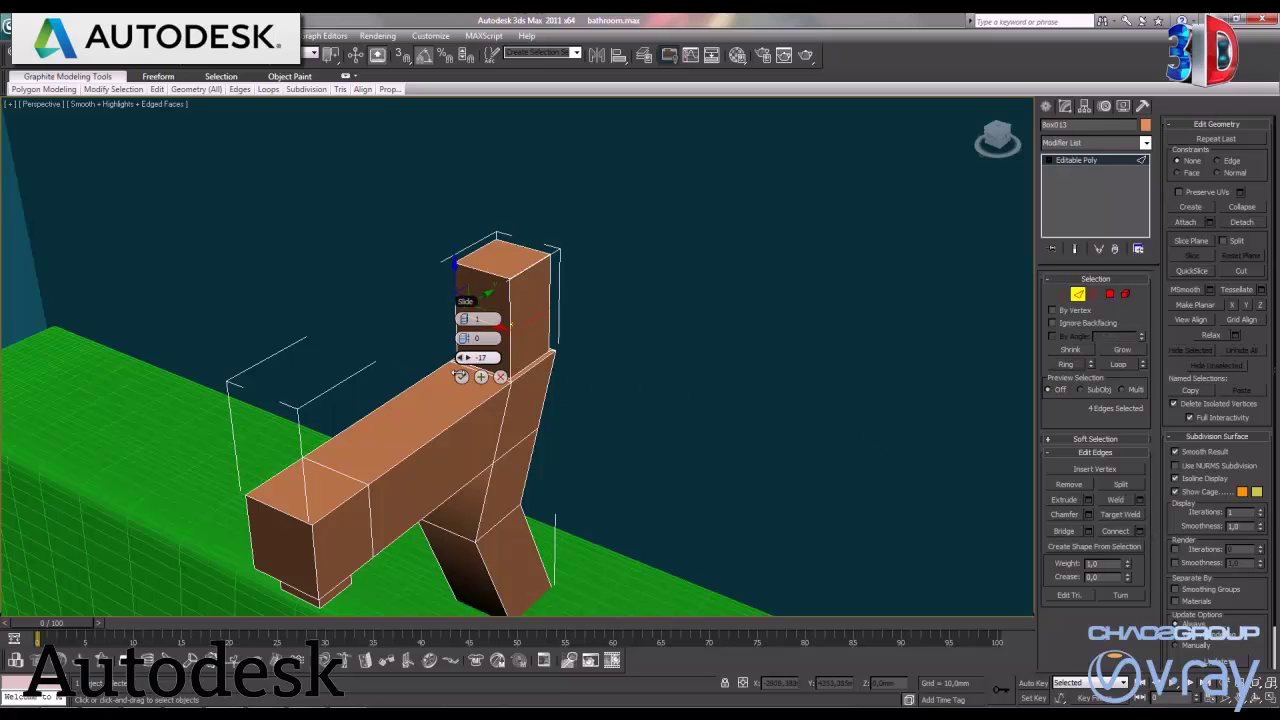
pyautogui.moveTo(432, 361); pyautogui.dragTo(550, 397)
pyautogui.click(462, 377)
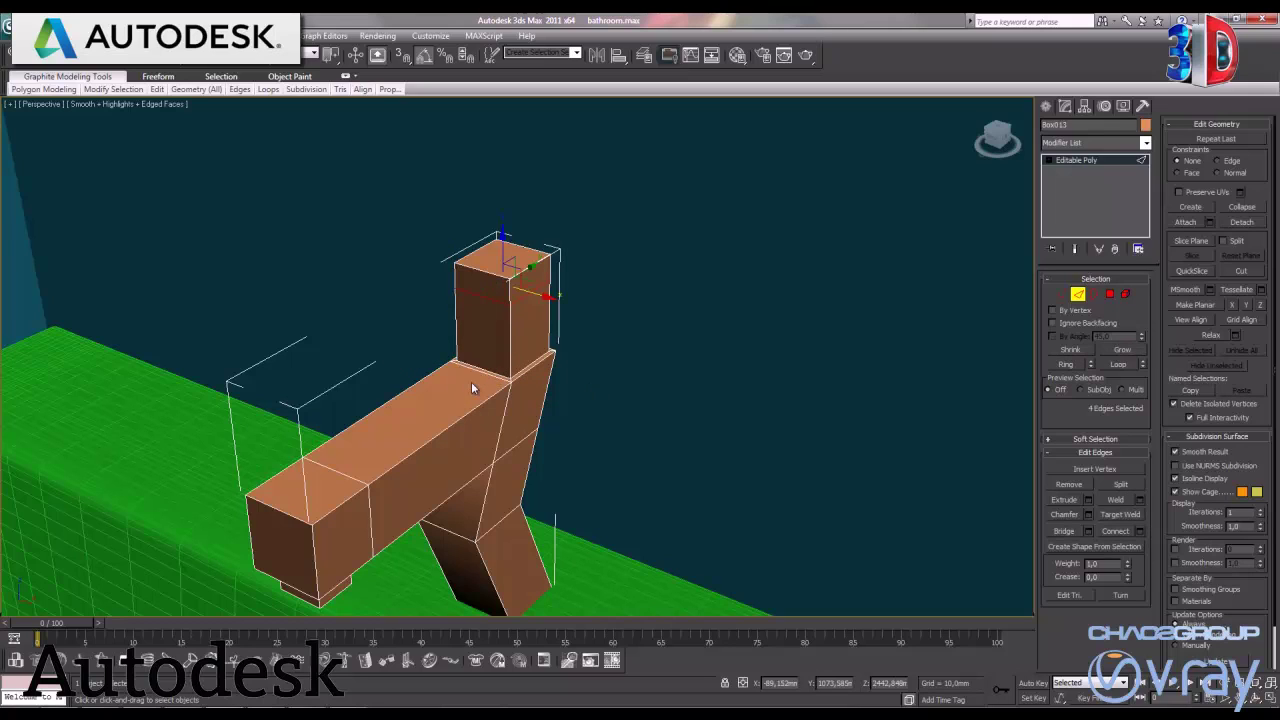
# Add two pinched edge loops around the faucet body with Connect
pyautogui.click(478, 271)
pyautogui.click(1066, 365)
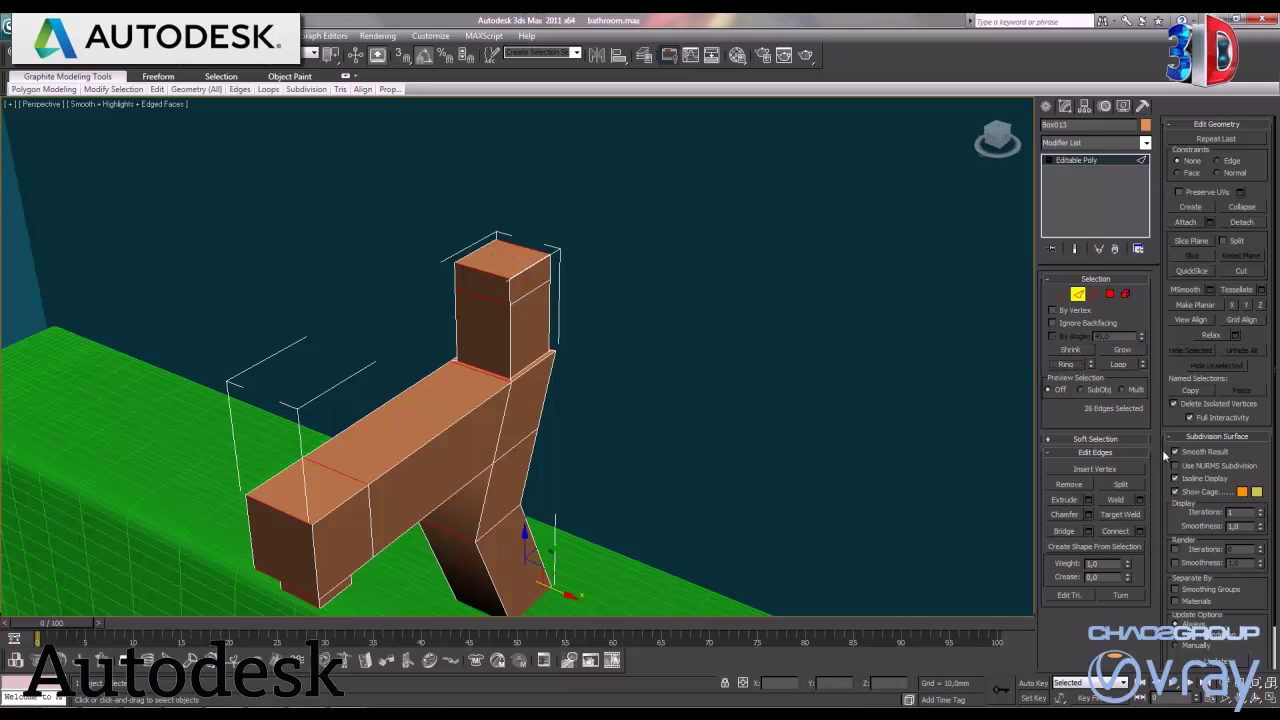
pyautogui.click(1138, 531)
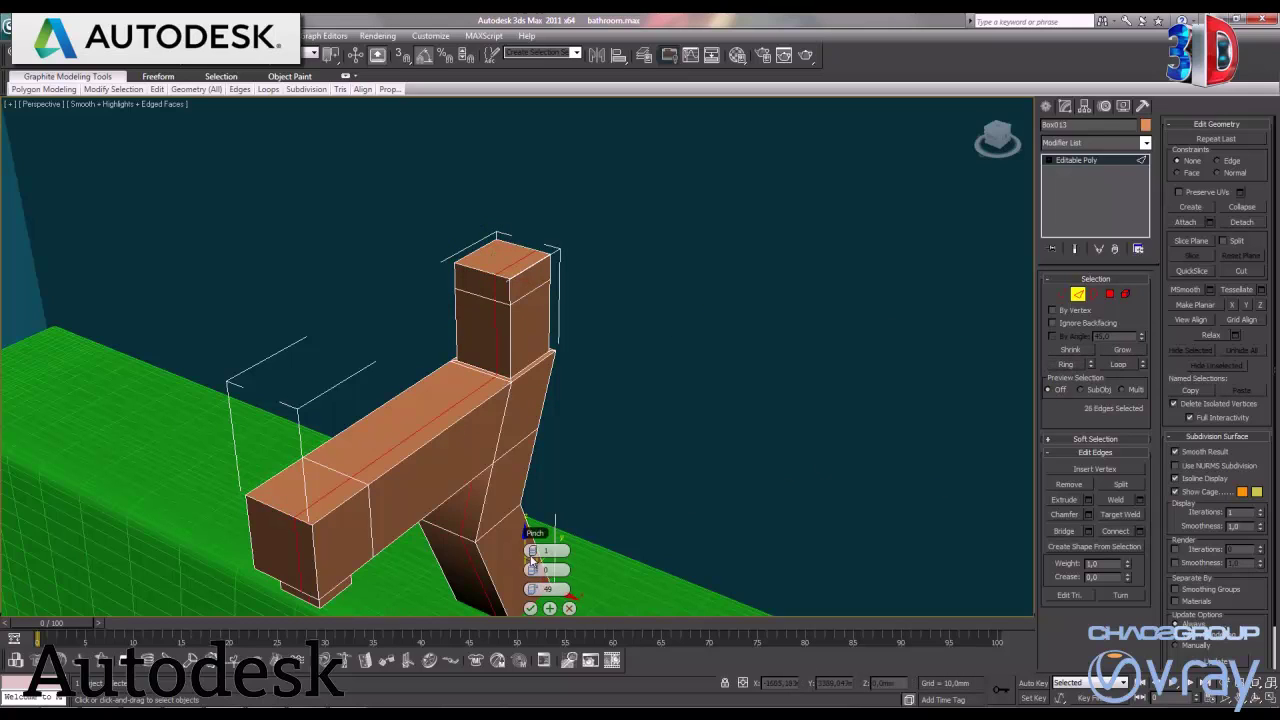
pyautogui.moveTo(536, 550); pyautogui.dragTo(542, 550)
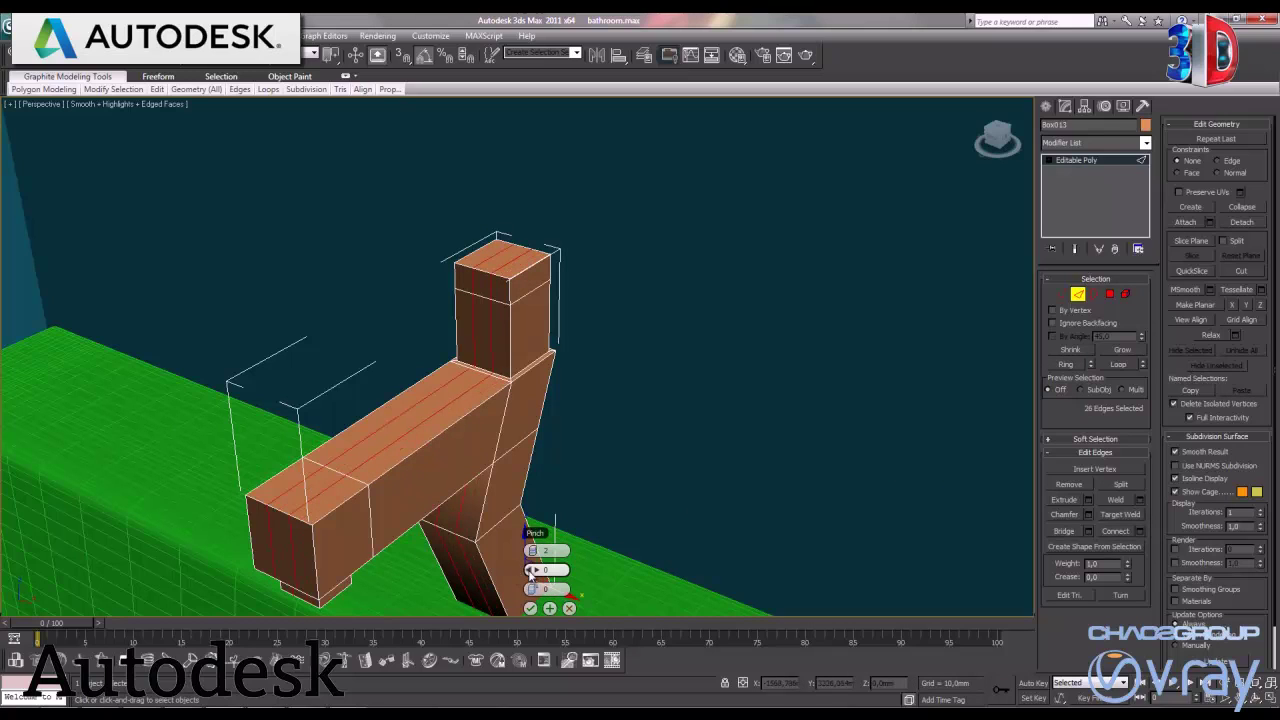
pyautogui.moveTo(518, 570); pyautogui.dragTo(457, 586)
pyautogui.click(530, 608)
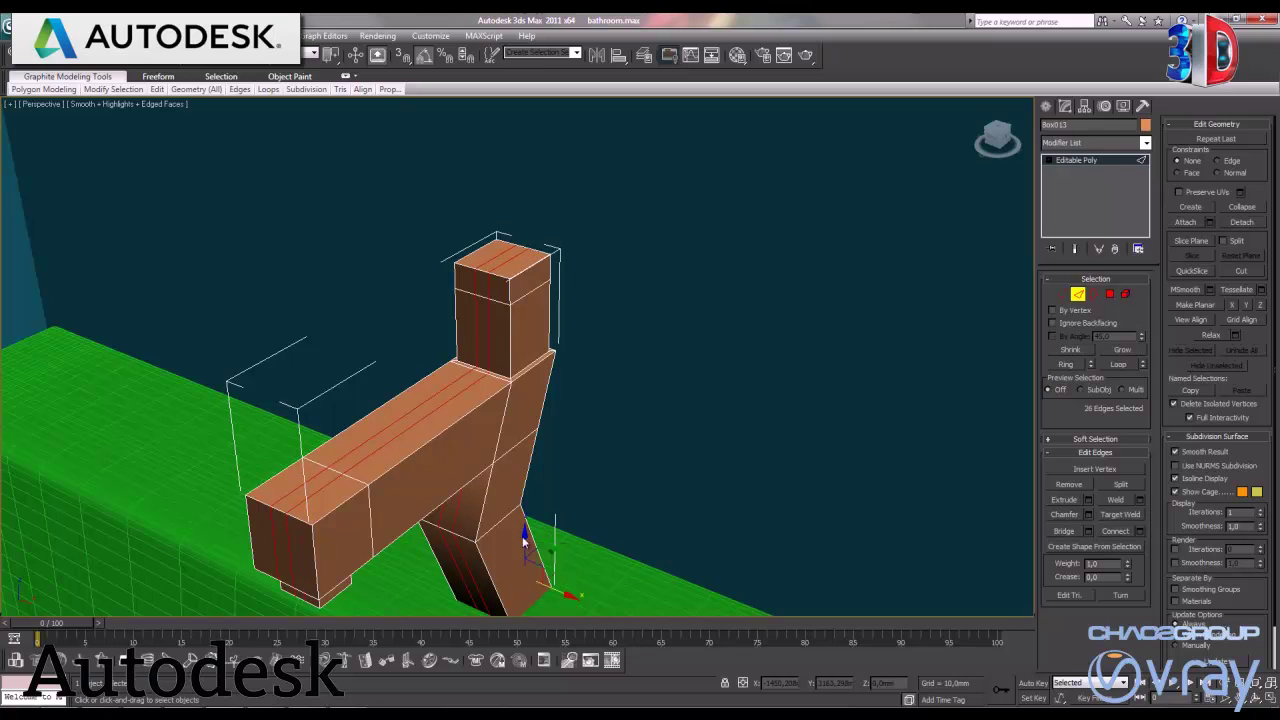
# Connect edge loops across the top block and select one of its faces
pyautogui.click(513, 292)
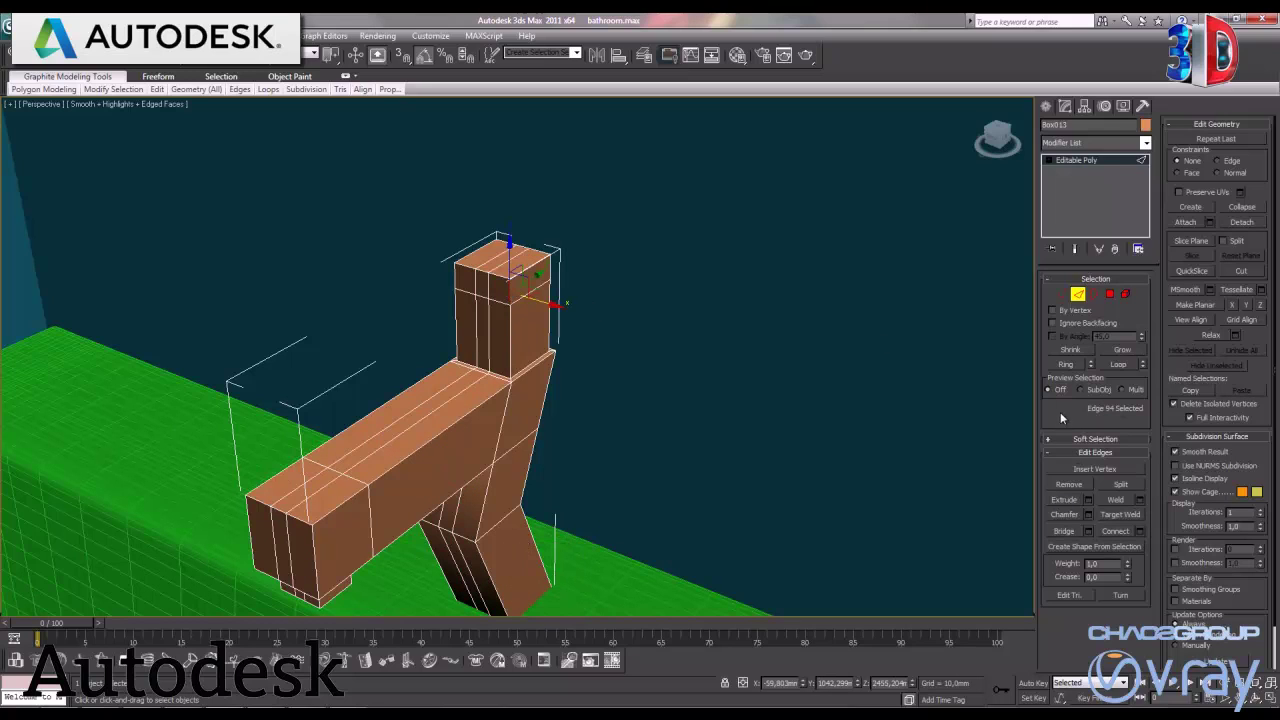
pyautogui.click(1064, 364)
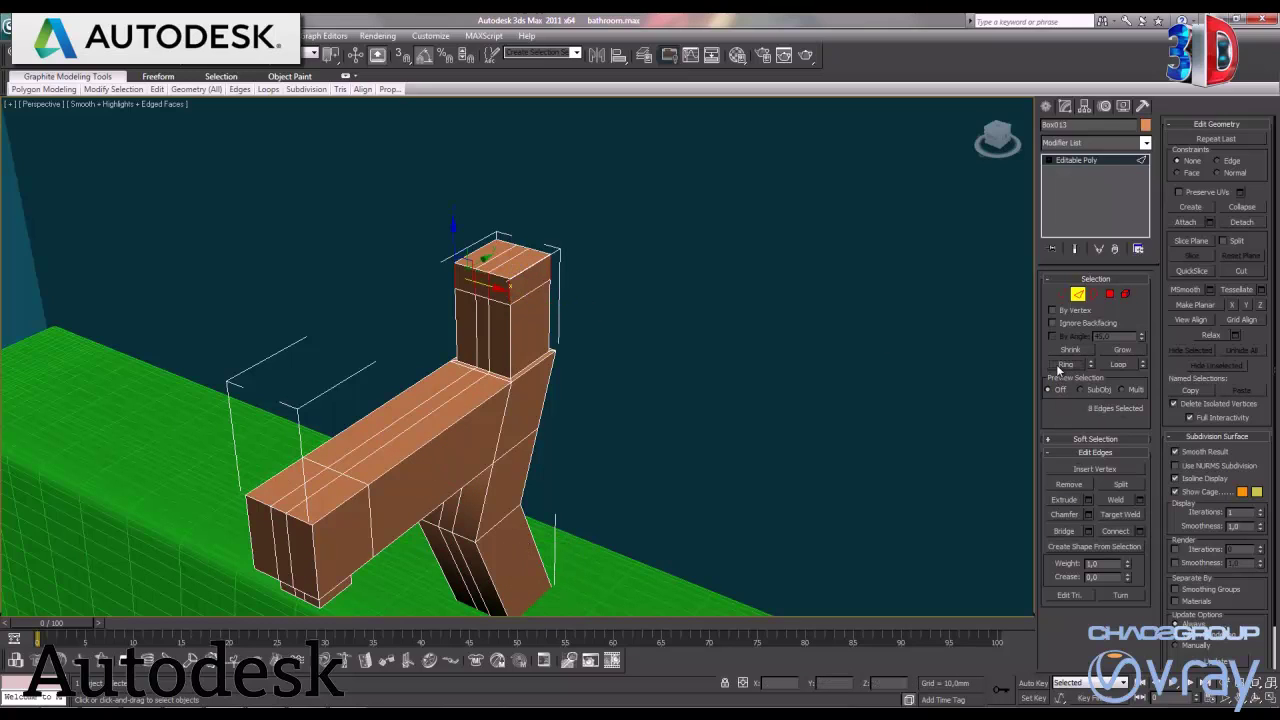
pyautogui.click(1140, 533)
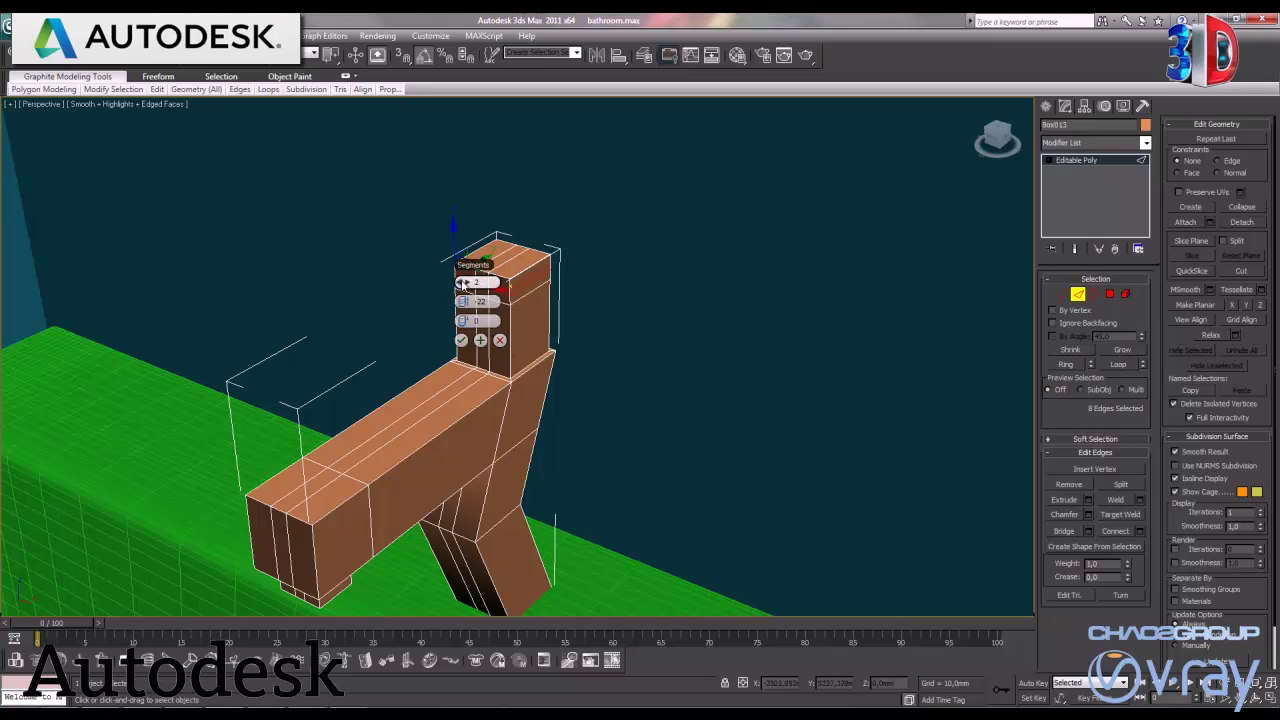
pyautogui.click(462, 342)
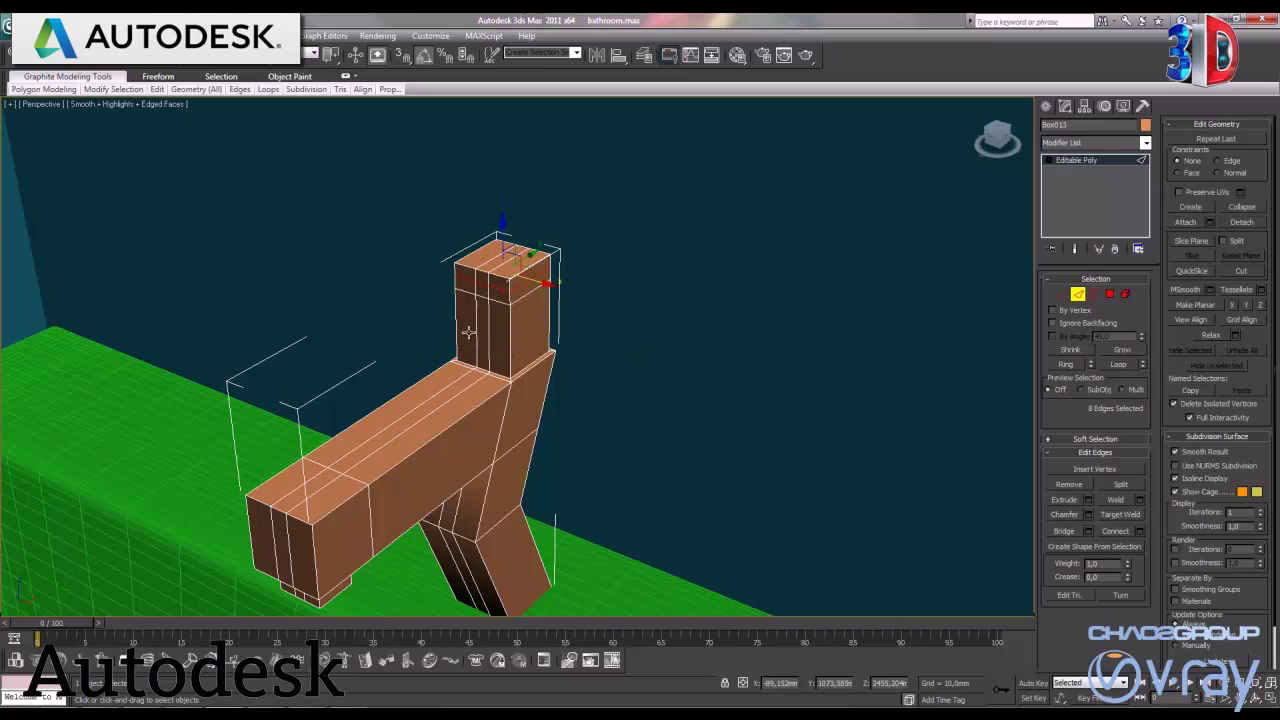
pyautogui.click(1110, 294)
pyautogui.click(500, 258)
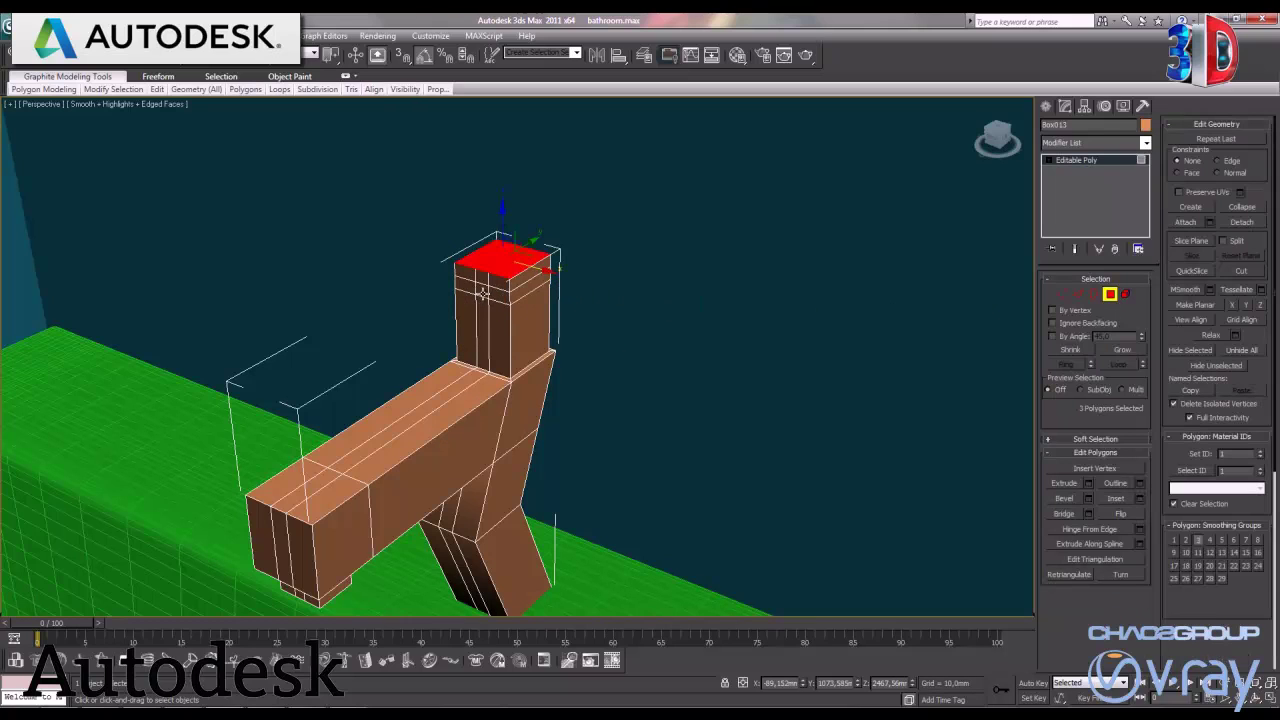
# Extrude the selected top-block face about 109 mm outward into a lever handle
pyautogui.click(1088, 484)
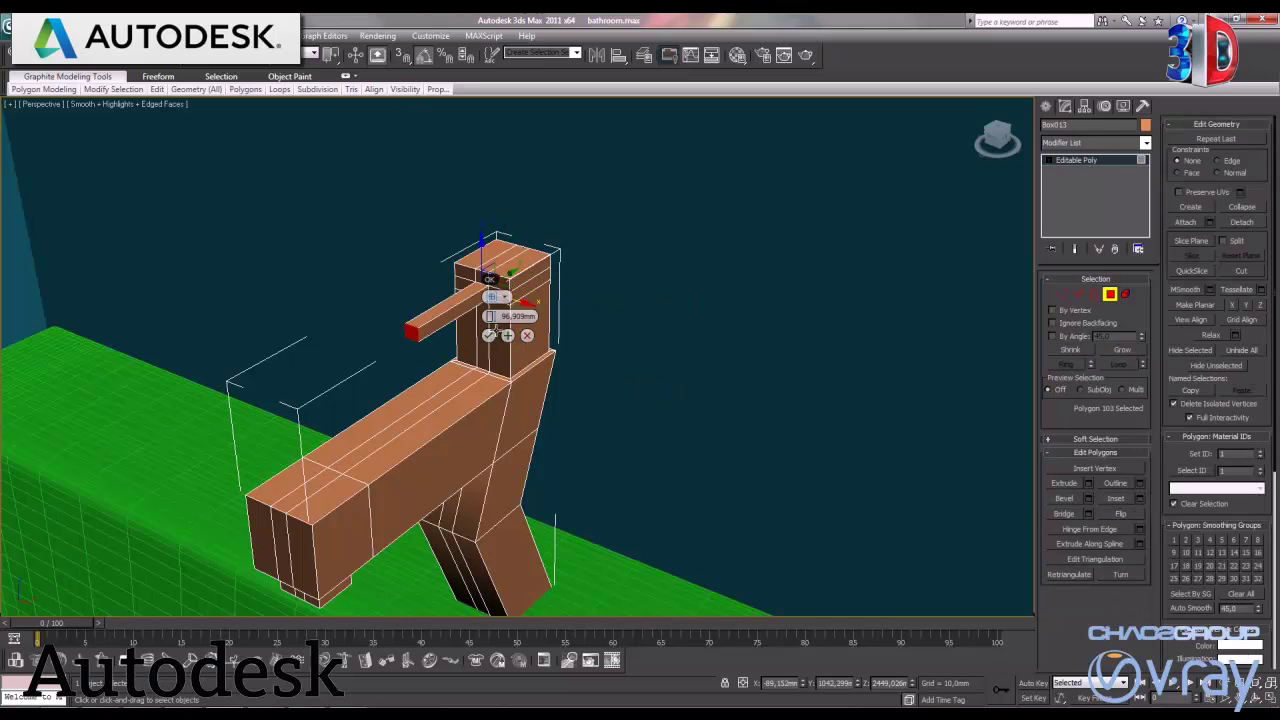
pyautogui.moveTo(538, 318); pyautogui.dragTo(571, 336)
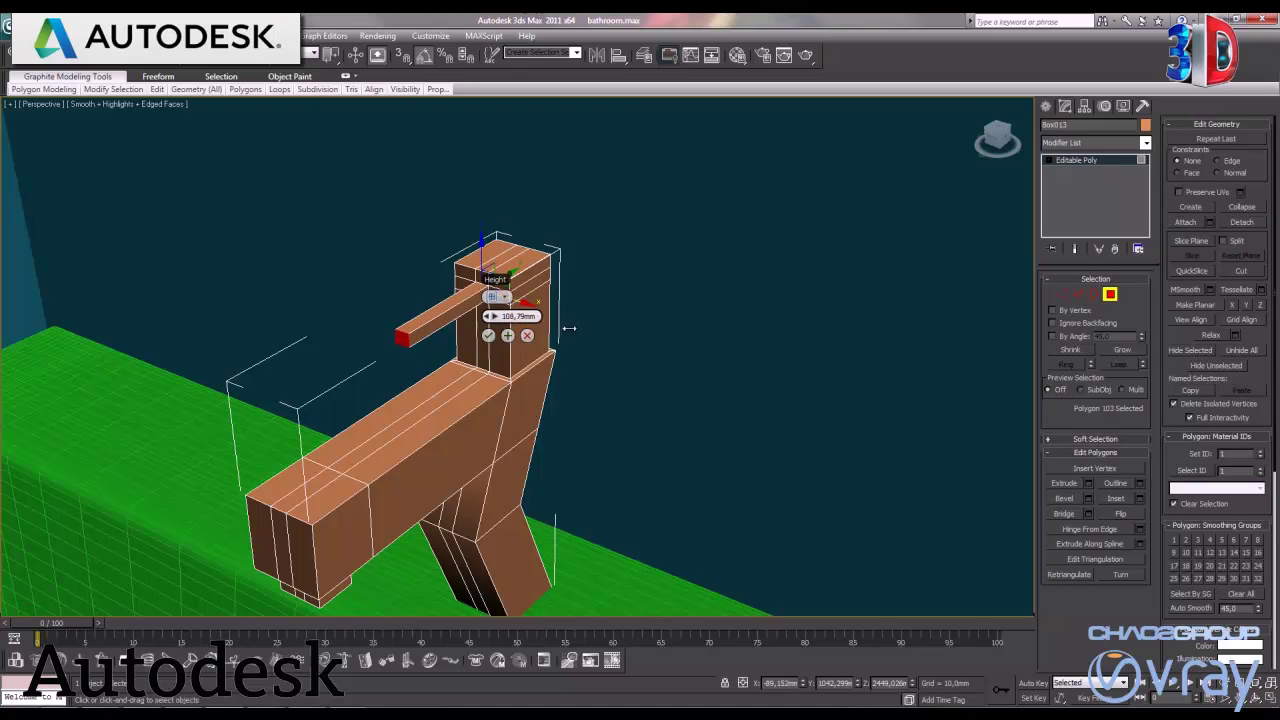
pyautogui.click(489, 337)
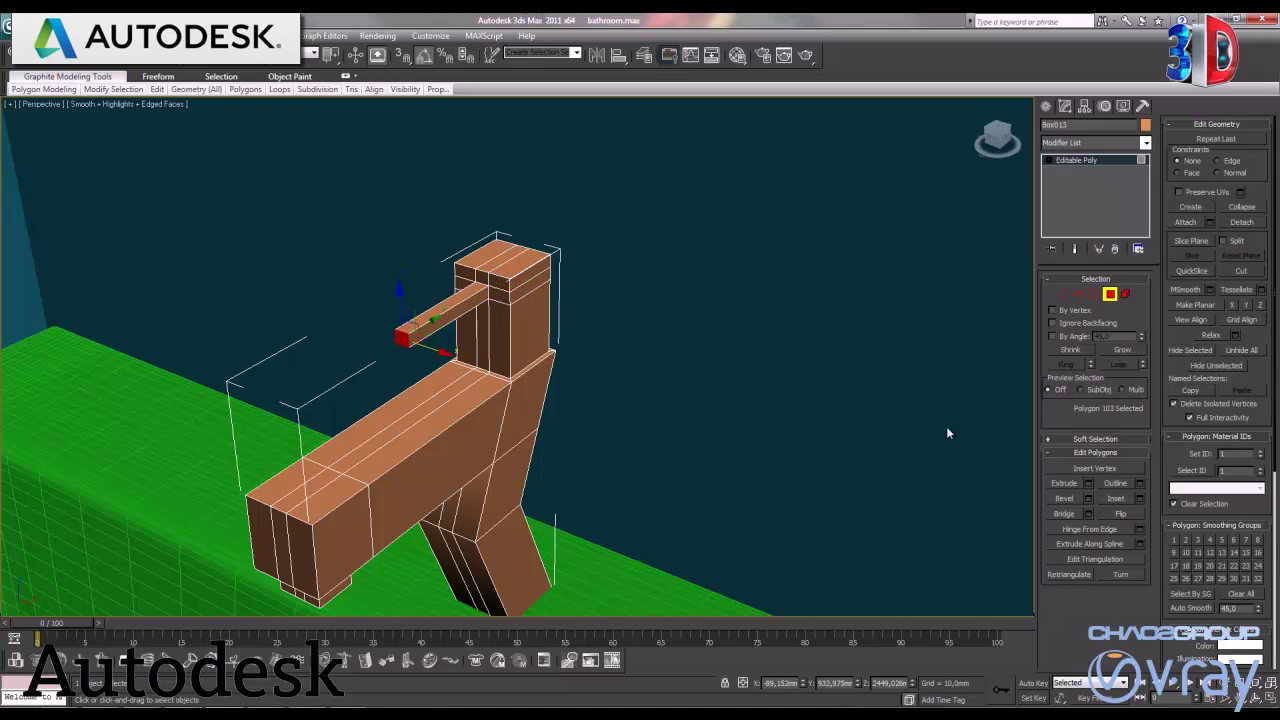
pyautogui.click(1110, 294)
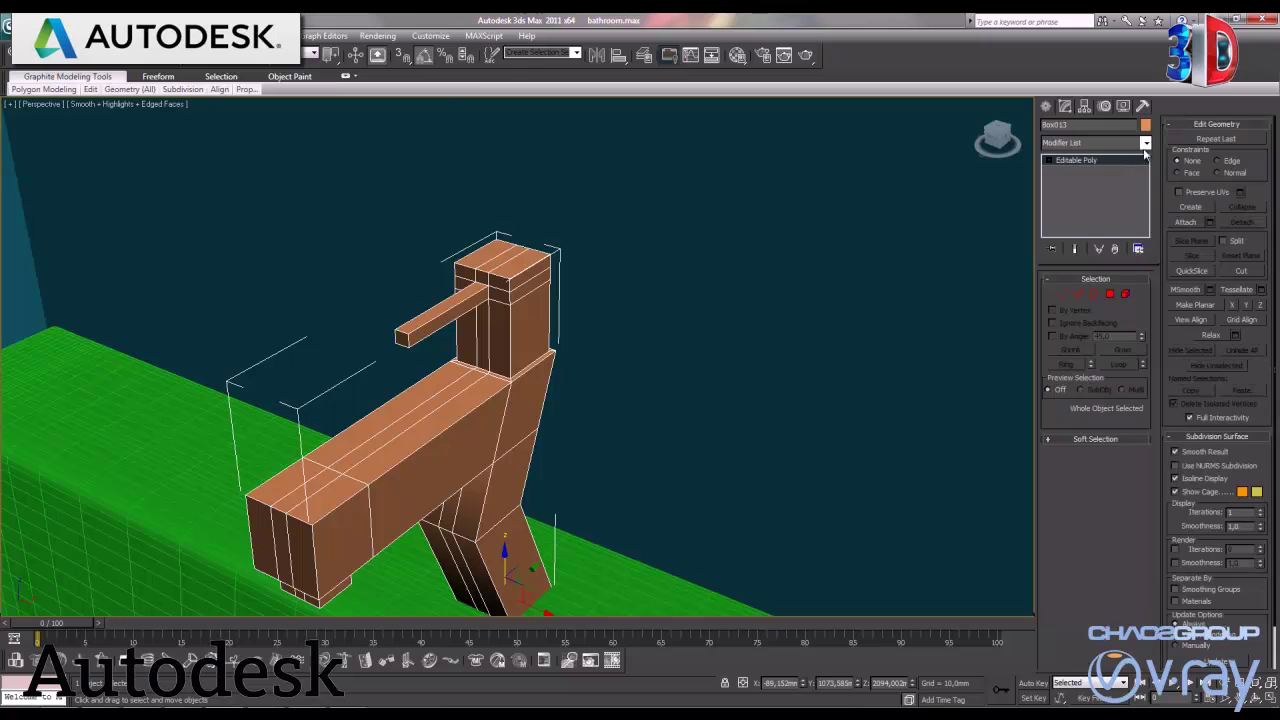
# Add TurboSmooth with 2 iterations, then select the Editable Poly level in the stack
pyautogui.click(1145, 142)
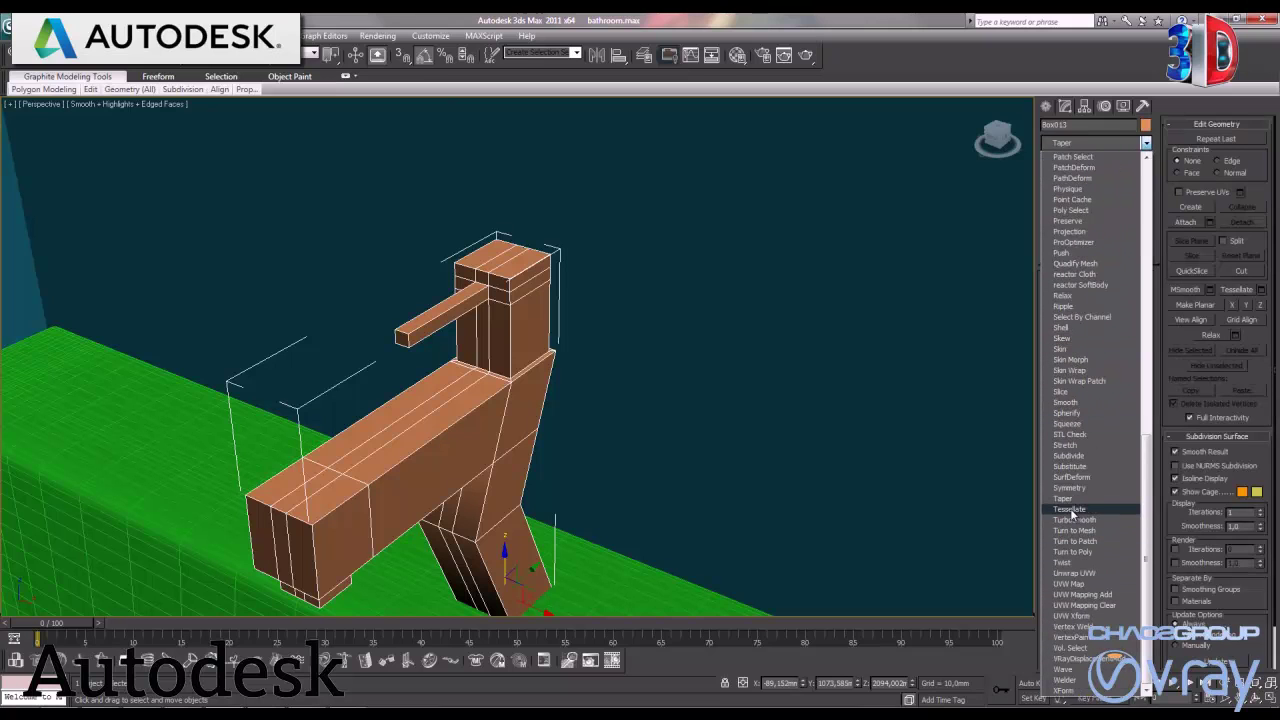
pyautogui.click(1075, 515)
pyautogui.moveTo(838, 453)
pyautogui.mouseDown(button='middle')
pyautogui.moveTo(786, 400)
pyautogui.moveTo(814, 357)
pyautogui.mouseUp(button='middle')
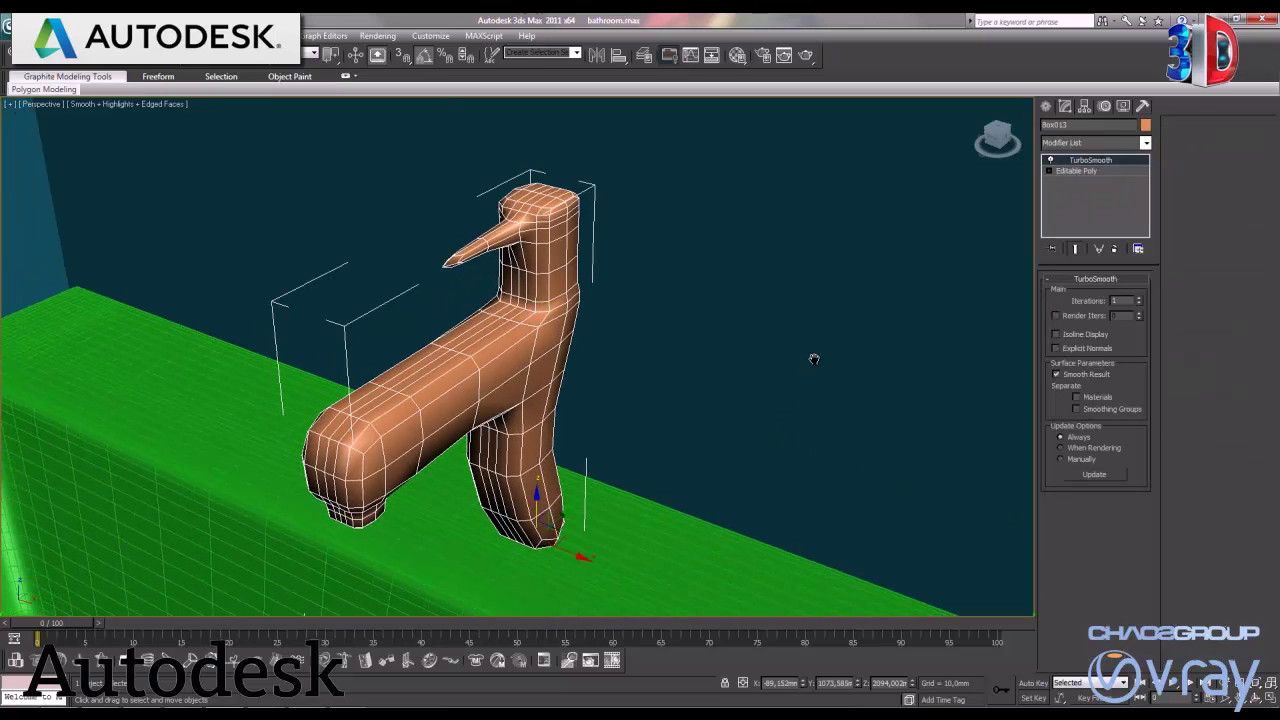
pyautogui.click(1140, 298)
pyautogui.press('F4')
pyautogui.moveTo(647, 401)
pyautogui.keyDown('alt'); pyautogui.mouseDown(button='middle')
pyautogui.moveTo(623, 391)
pyautogui.moveTo(634, 394)
pyautogui.mouseUp(button='middle'); pyautogui.keyUp('alt')
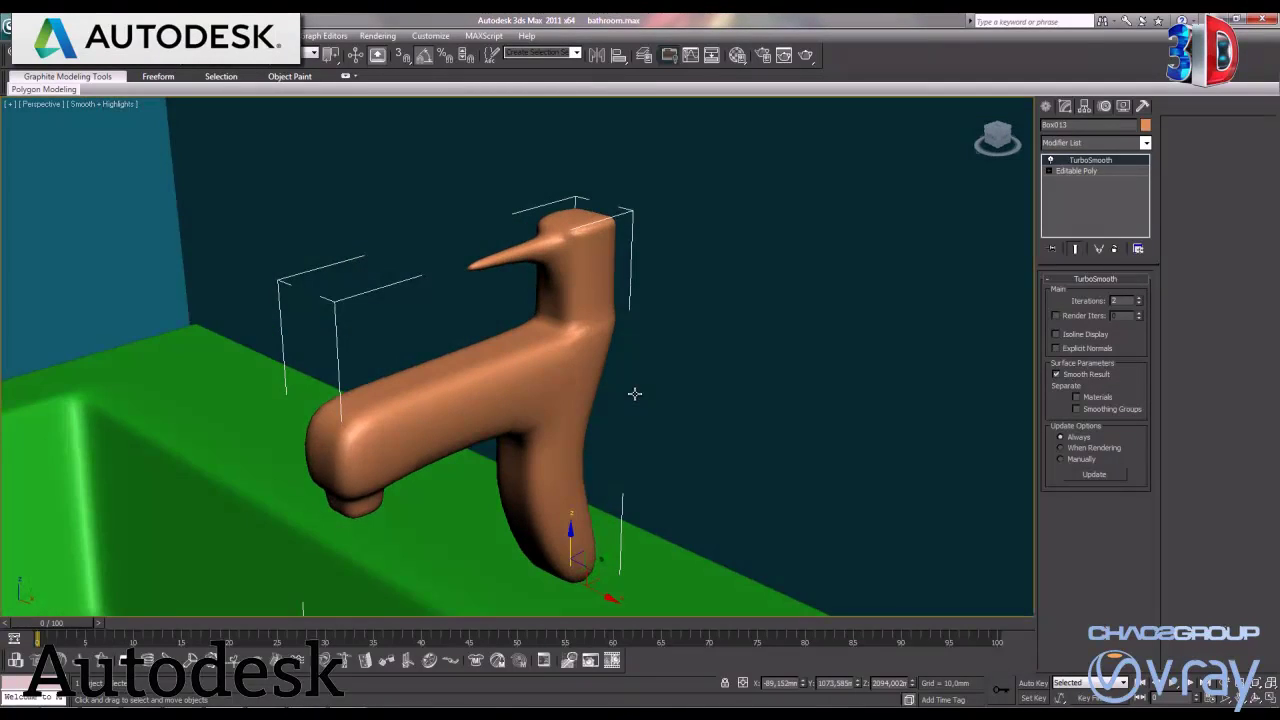
pyautogui.click(1078, 171)
pyautogui.moveTo(743, 400); pyautogui.dragTo(738, 318, button='middle')
pyautogui.press('F4')
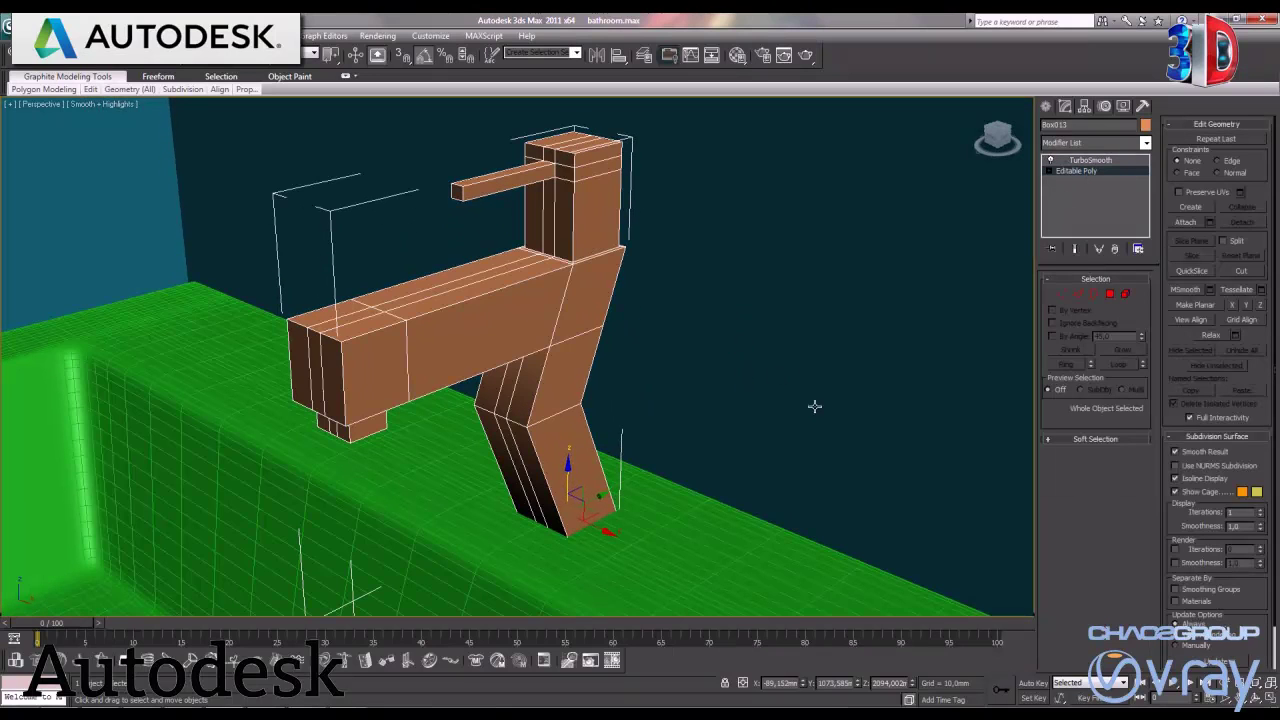
# Add three tightly pinched connecting edge loops around the faucet's leg
pyautogui.click(1078, 294)
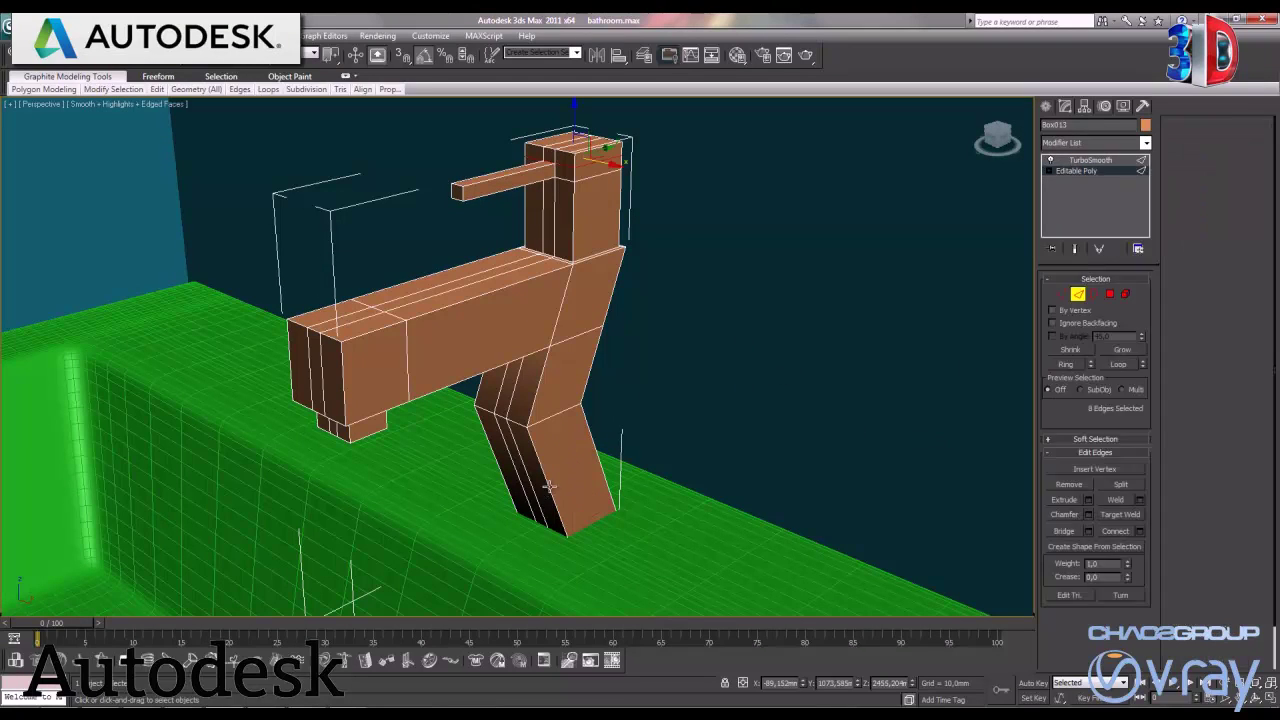
pyautogui.click(1067, 366)
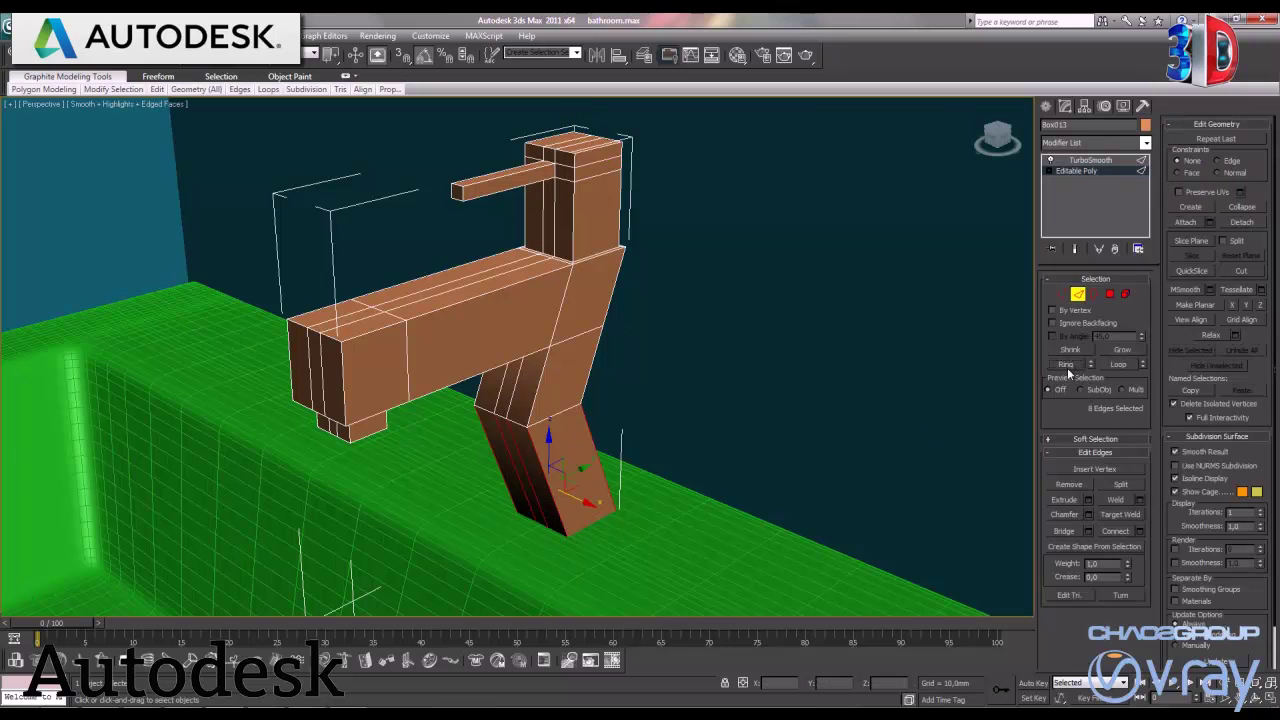
pyautogui.click(1138, 533)
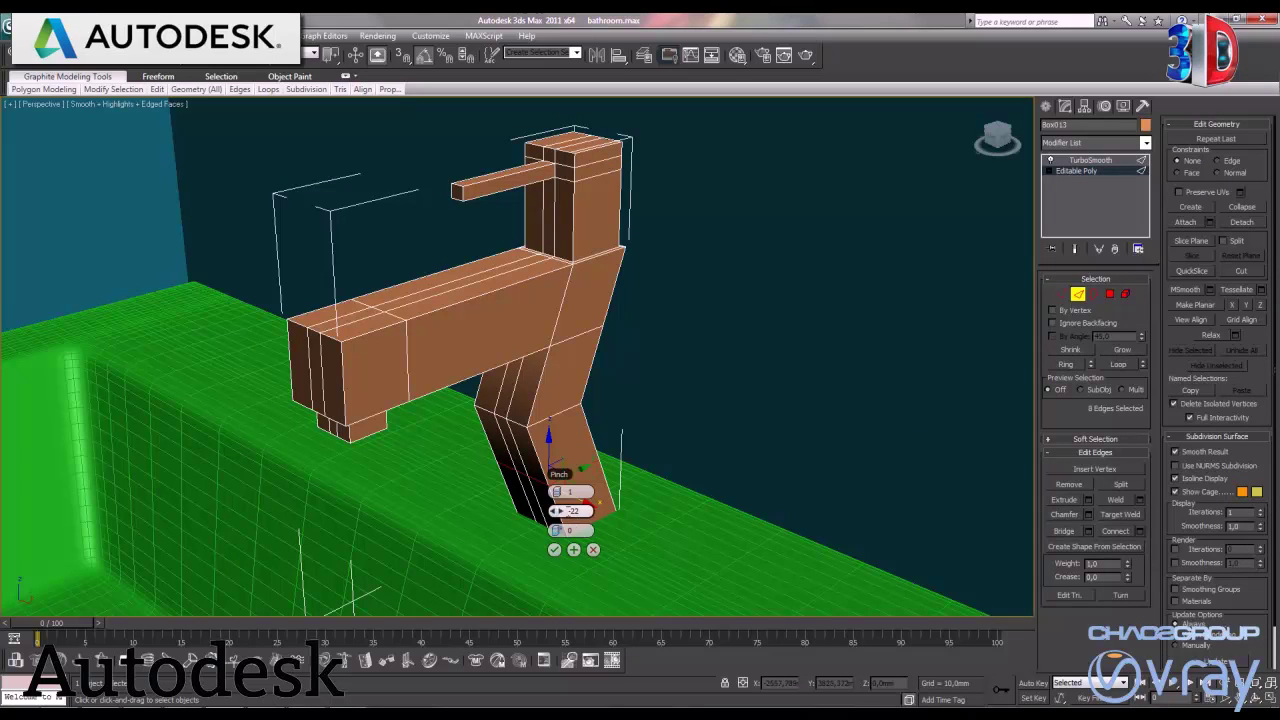
pyautogui.rightClick(557, 511)
pyautogui.moveTo(557, 492); pyautogui.dragTo(560, 496)
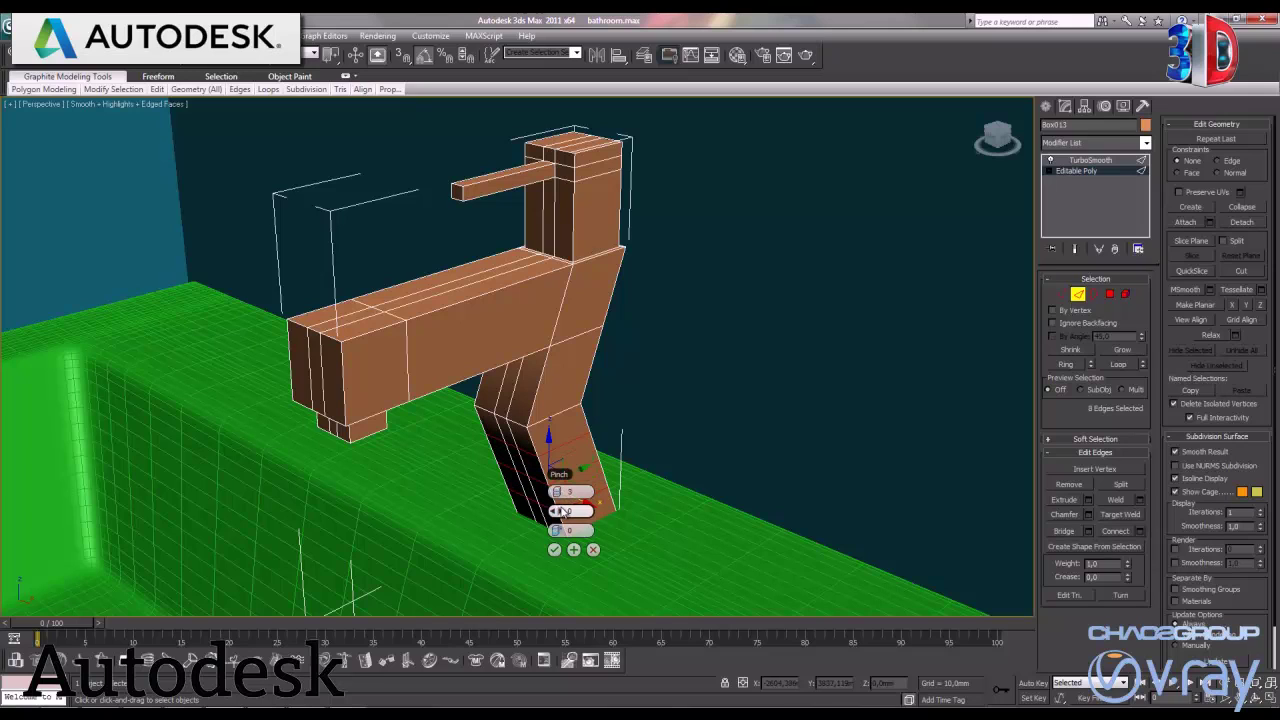
pyautogui.moveTo(565, 510); pyautogui.dragTo(748, 524)
pyautogui.click(554, 549)
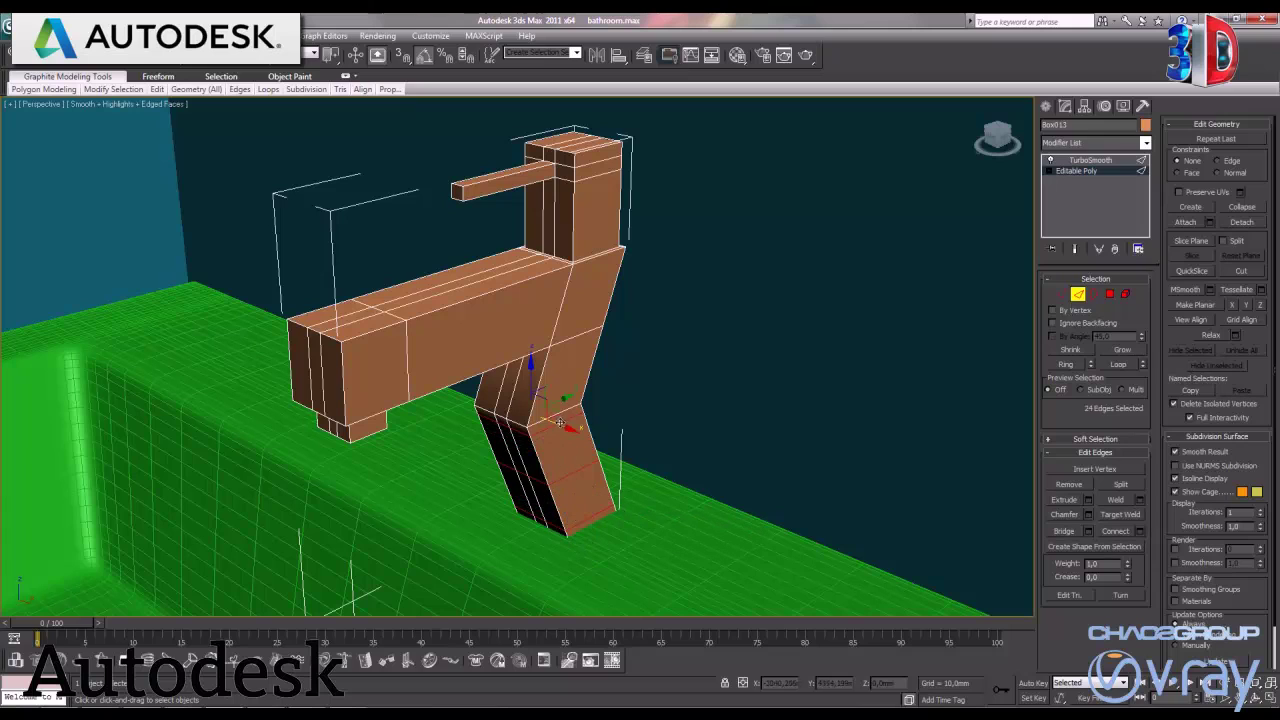
# Add pinched edge loops around the upper leg and along the spout front
pyautogui.click(541, 376)
pyautogui.click(1066, 363)
pyautogui.click(1139, 532)
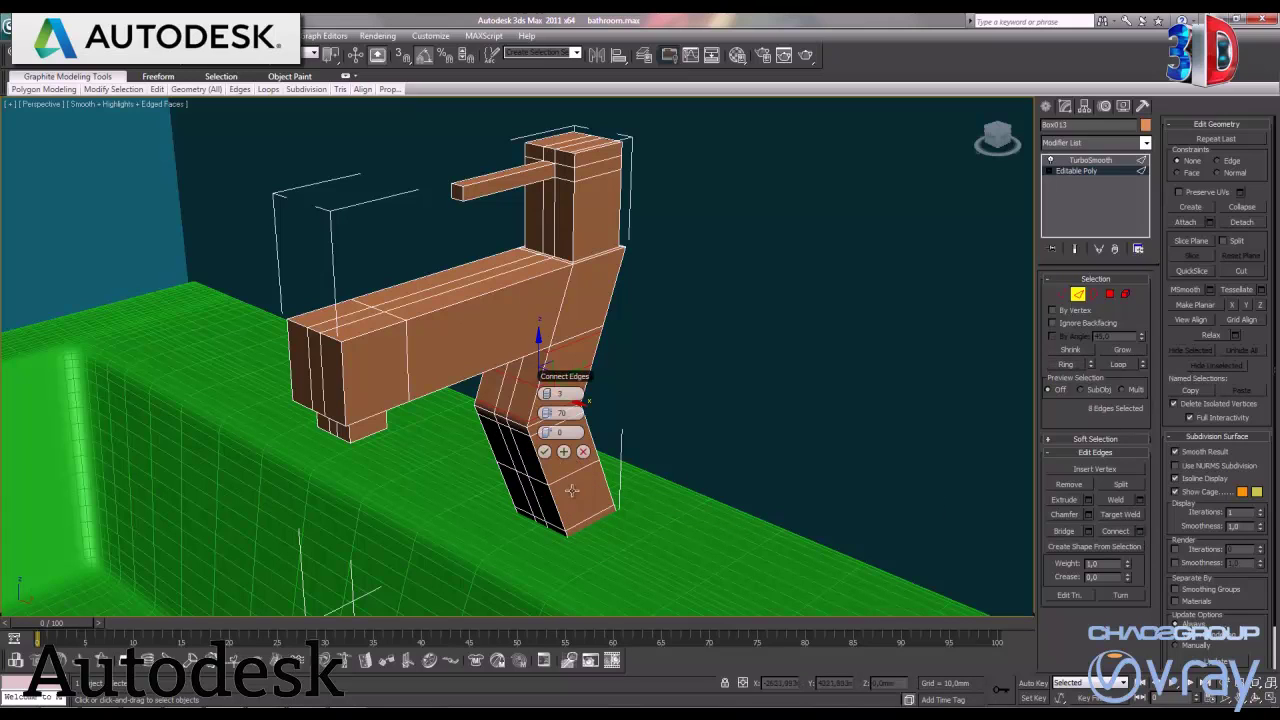
pyautogui.click(545, 451)
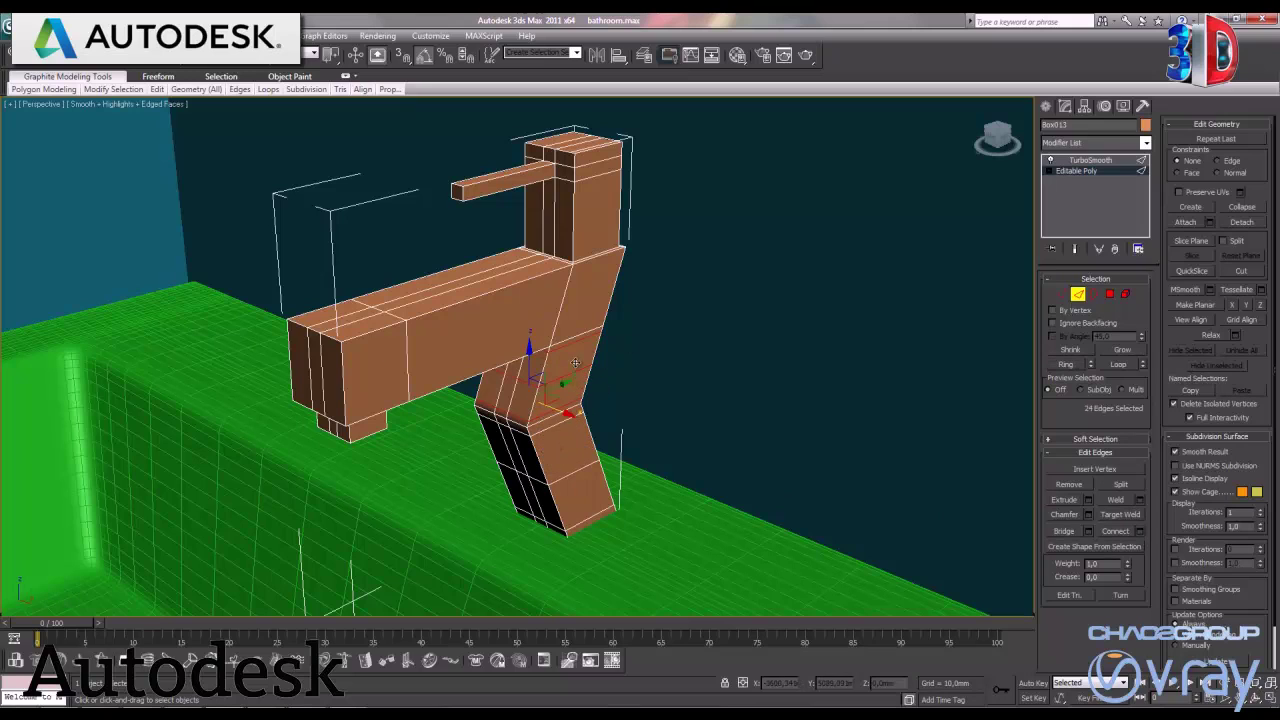
pyautogui.click(343, 379)
pyautogui.click(1068, 366)
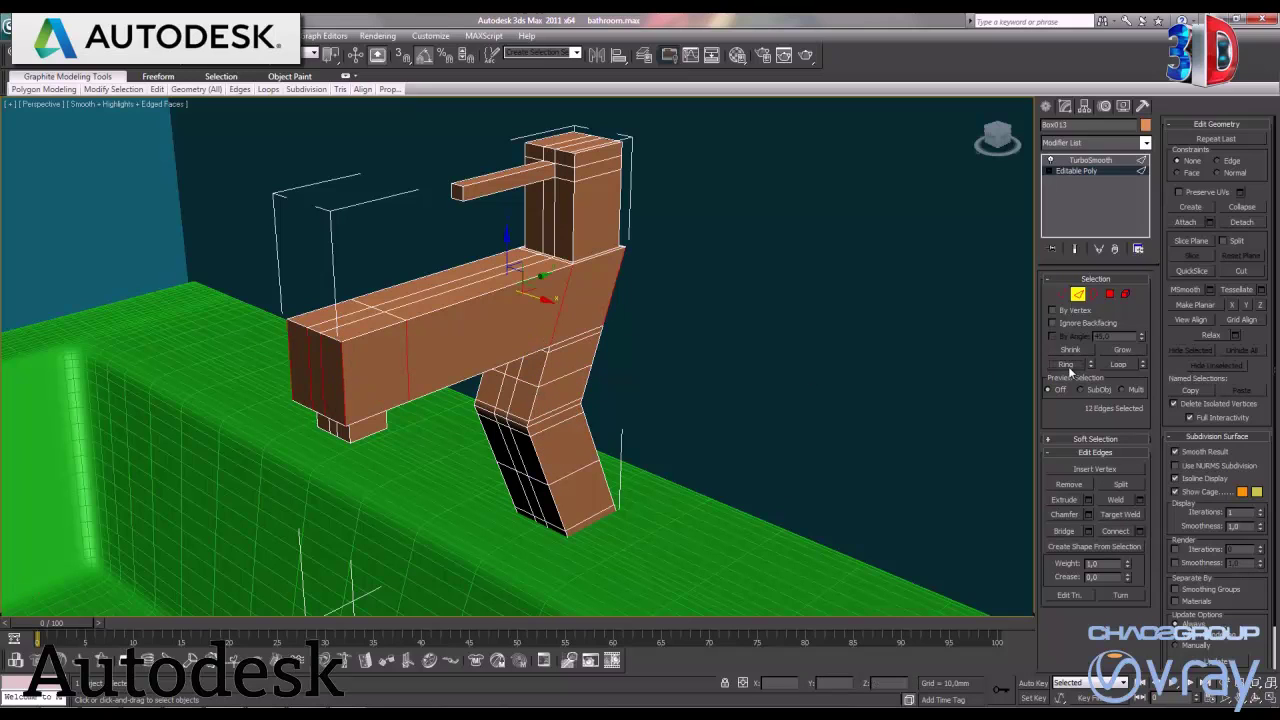
pyautogui.click(1140, 530)
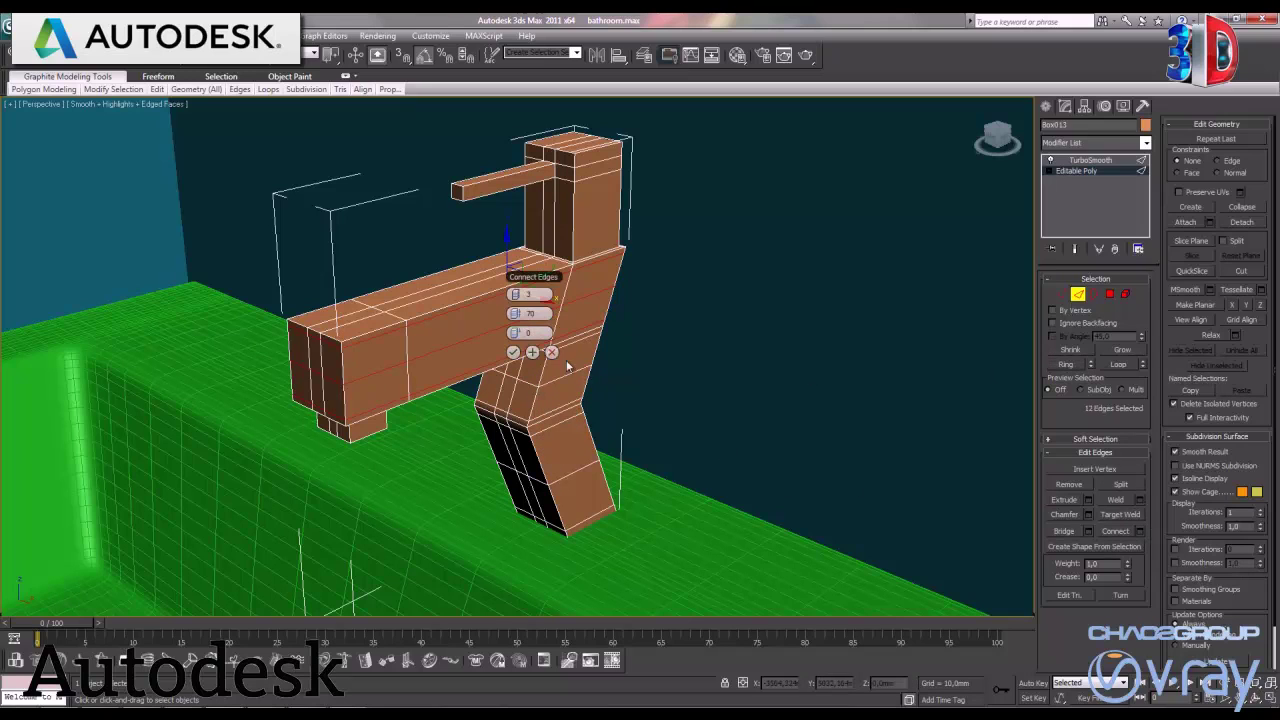
pyautogui.click(500, 355)
# Add edge loops around the tall block and inspect the TurboSmooth result
pyautogui.click(573, 240)
pyautogui.click(1068, 365)
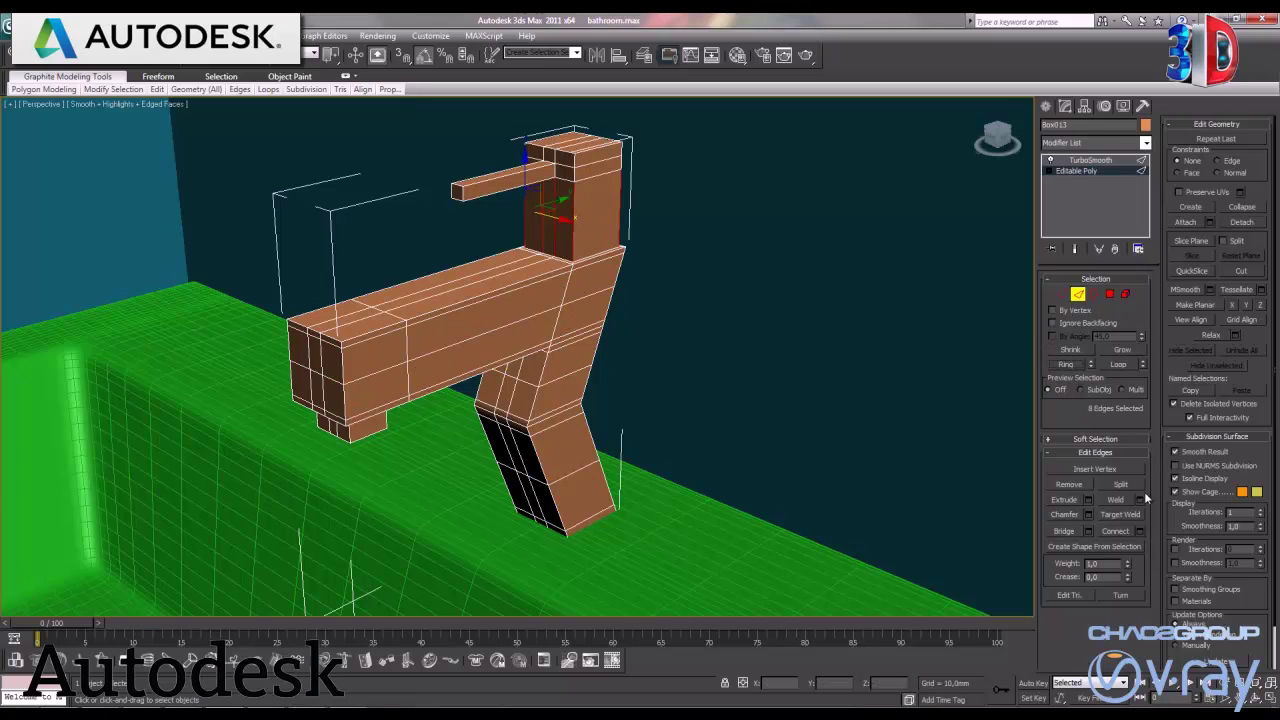
pyautogui.click(1140, 531)
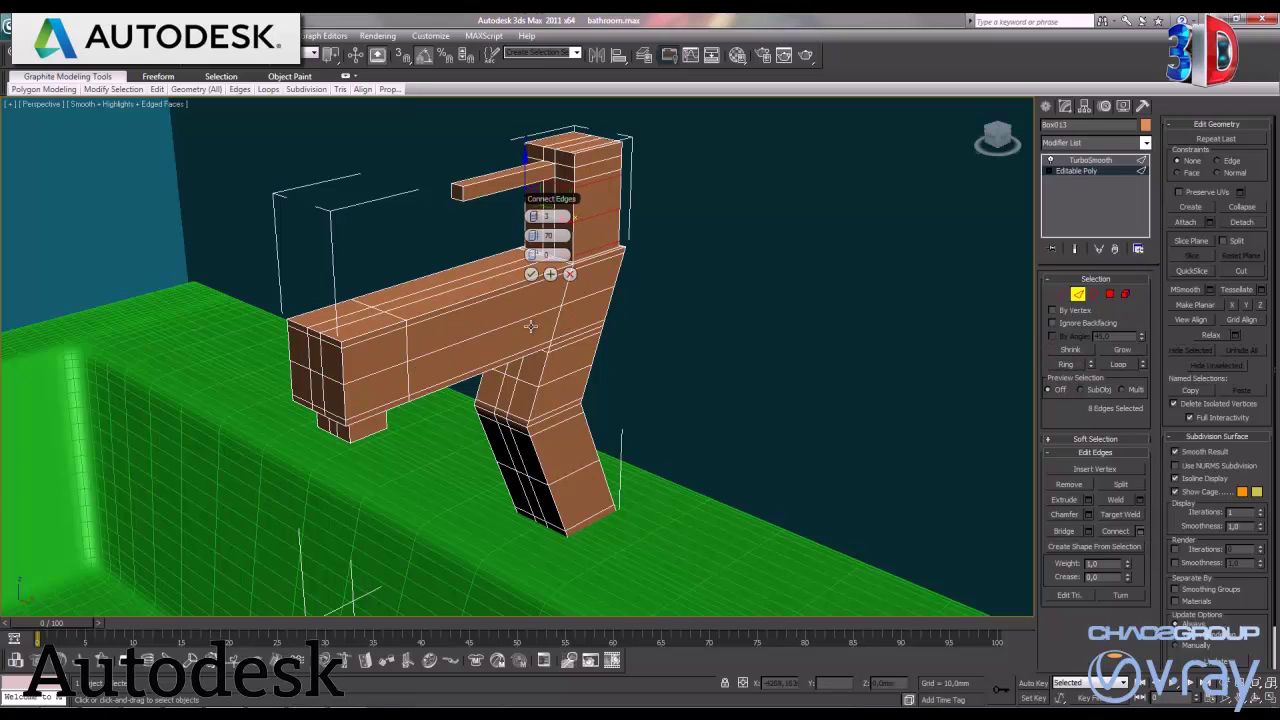
pyautogui.click(530, 274)
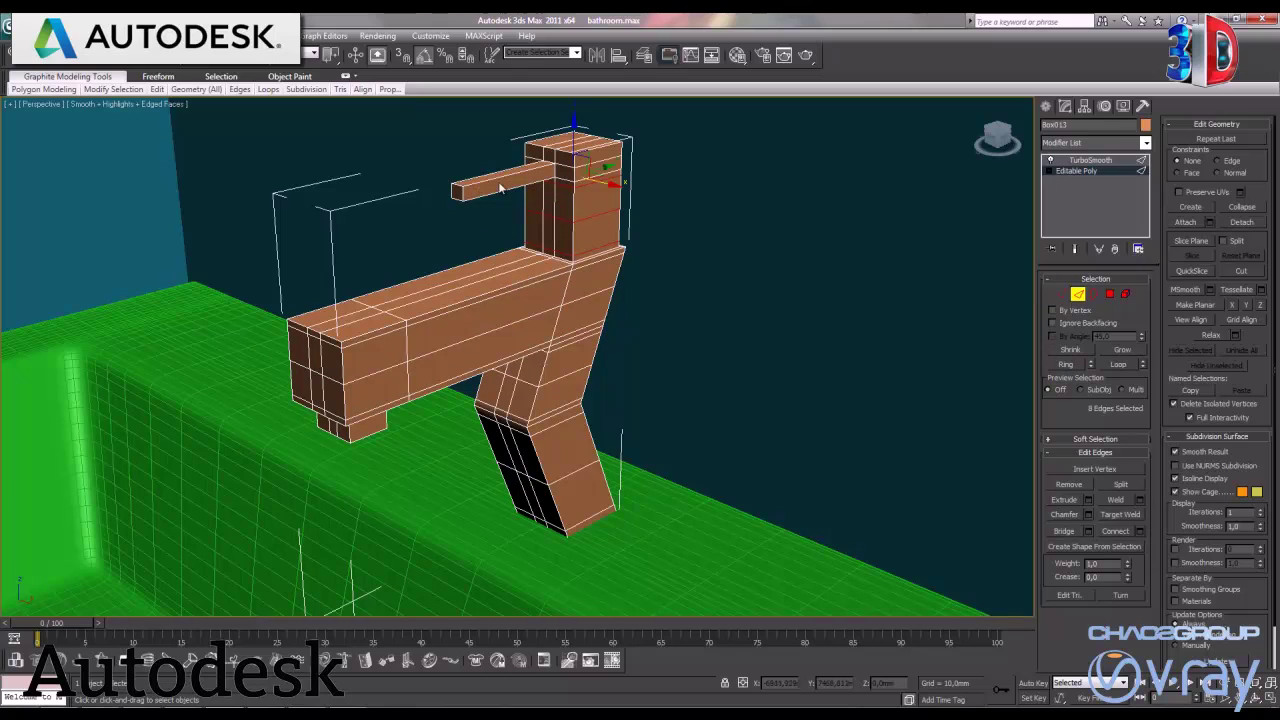
pyautogui.click(1088, 162)
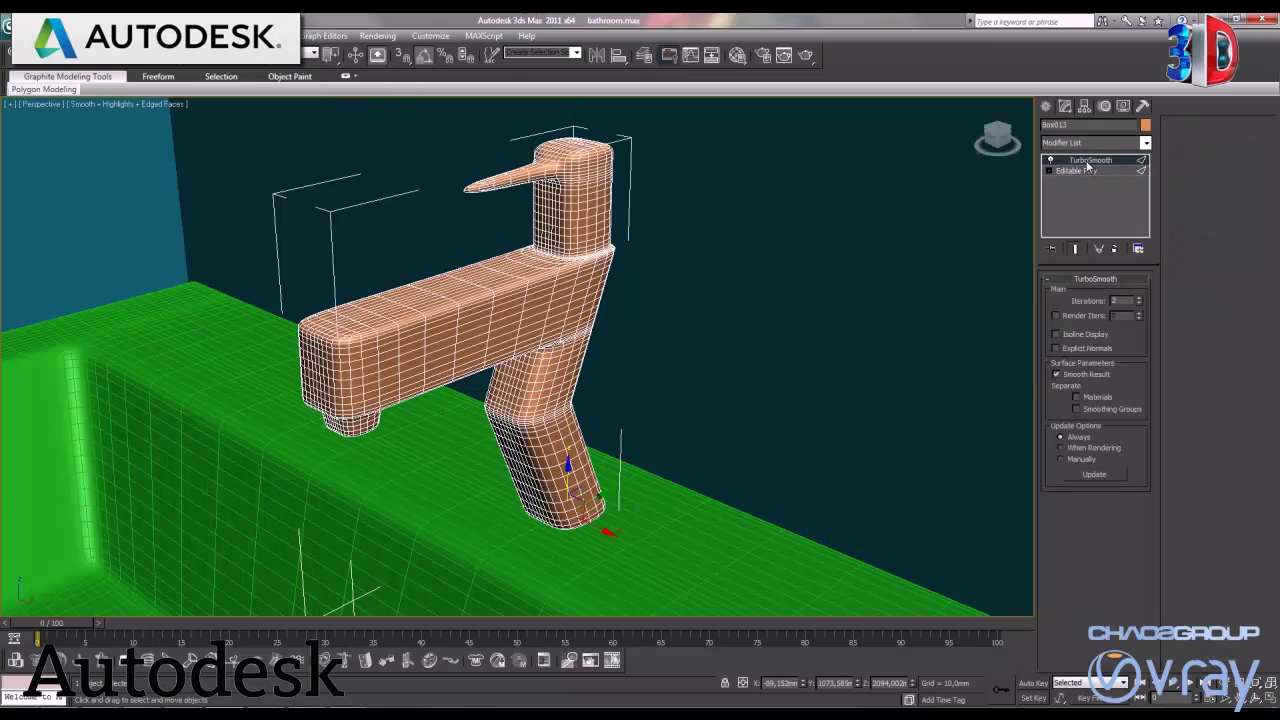
pyautogui.press('F4')
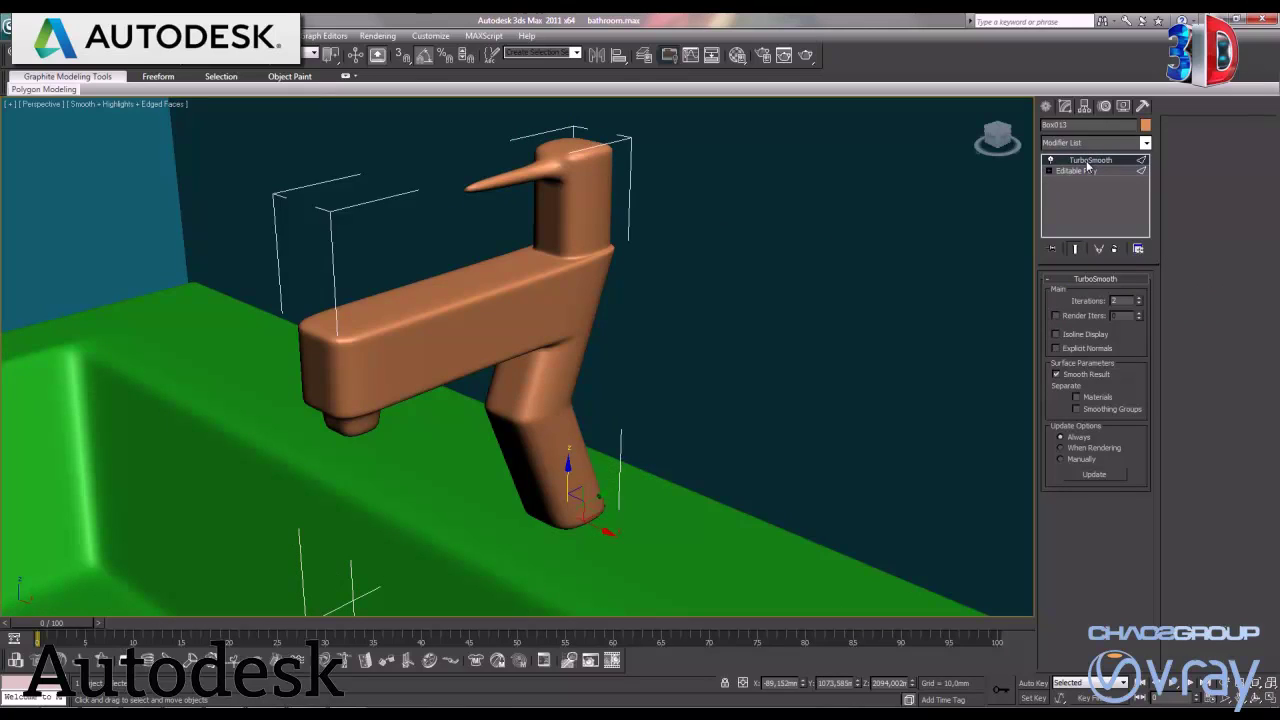
pyautogui.press('F4')
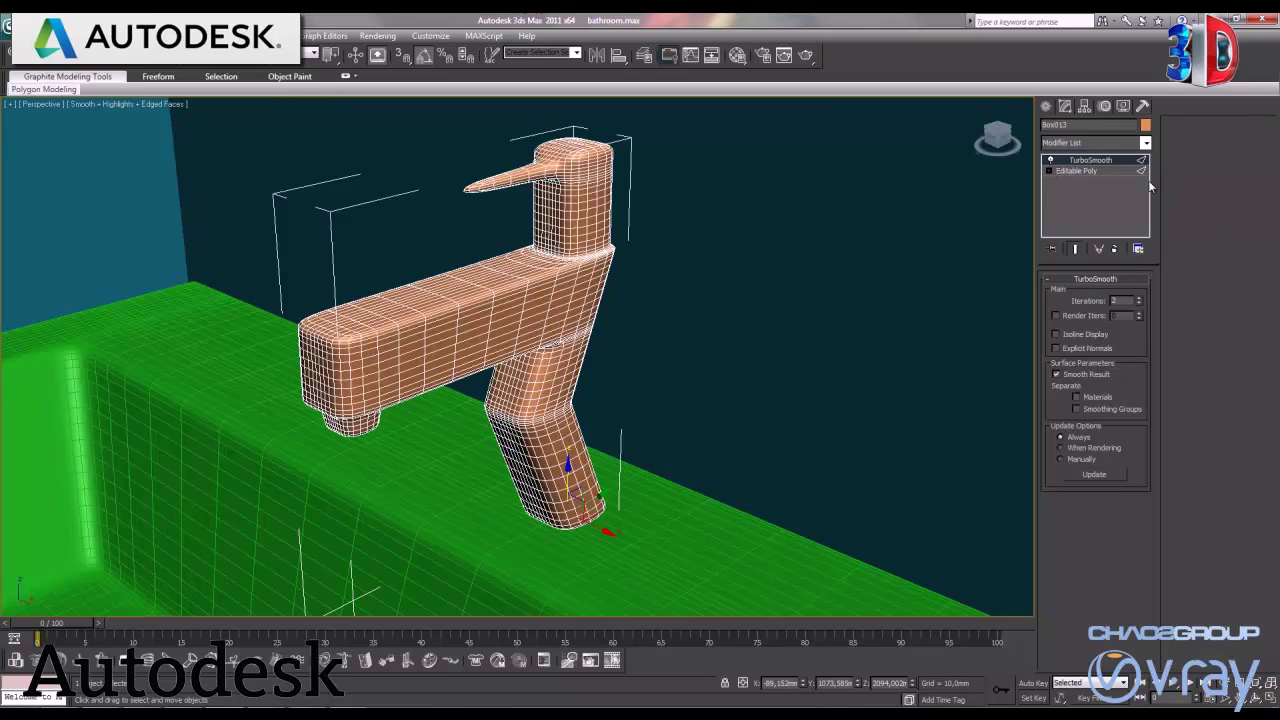
# Add connecting edge loops across the lever and preview the smoothed faucet
pyautogui.click(1083, 173)
pyautogui.press('2')
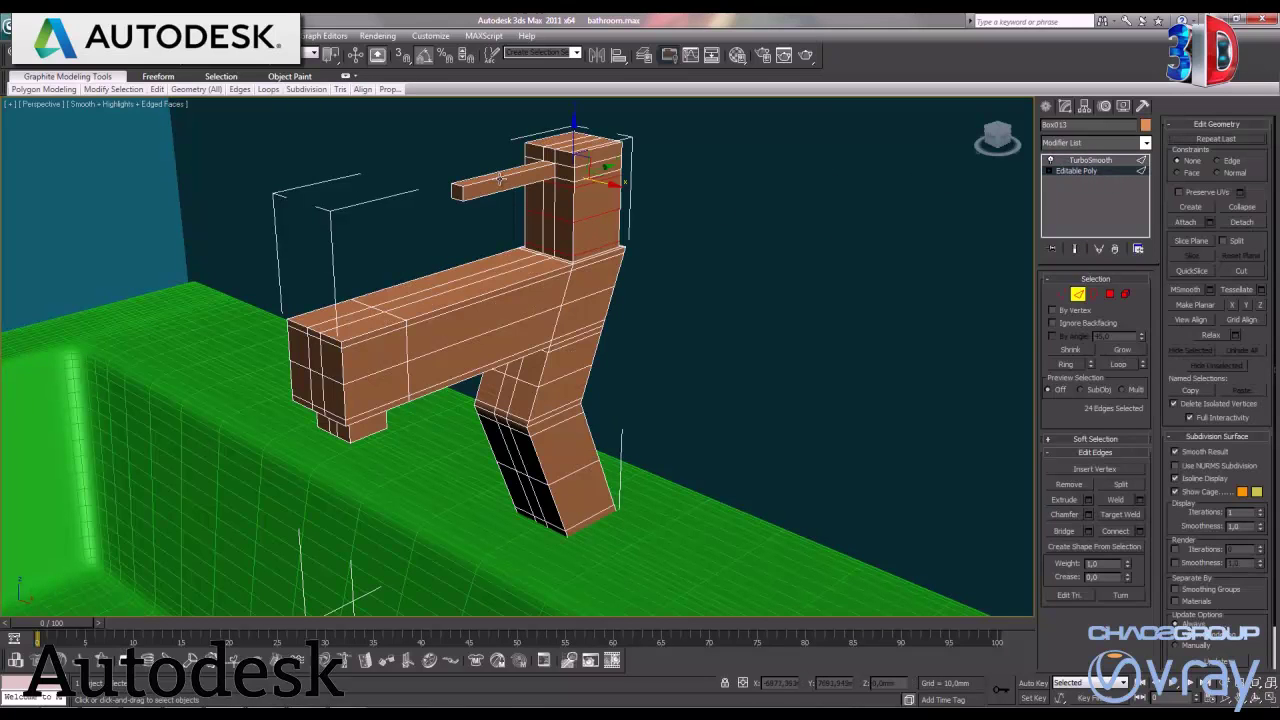
pyautogui.click(1066, 364)
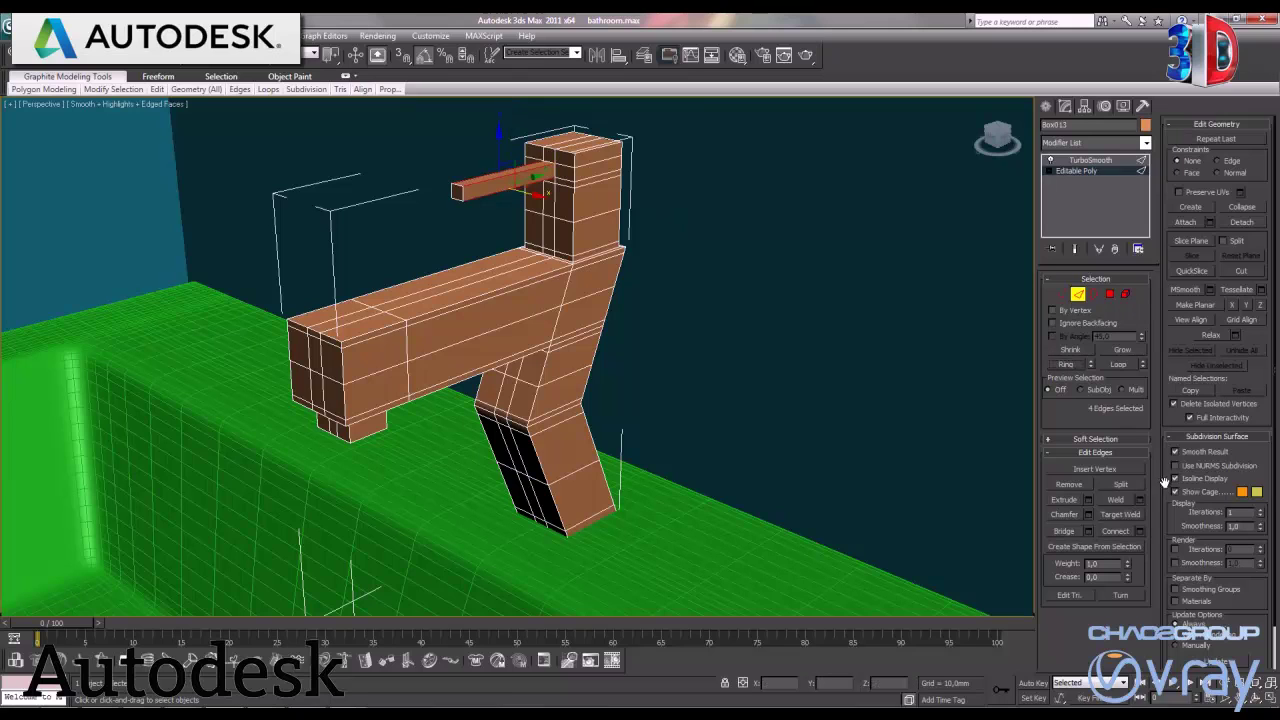
pyautogui.click(1137, 531)
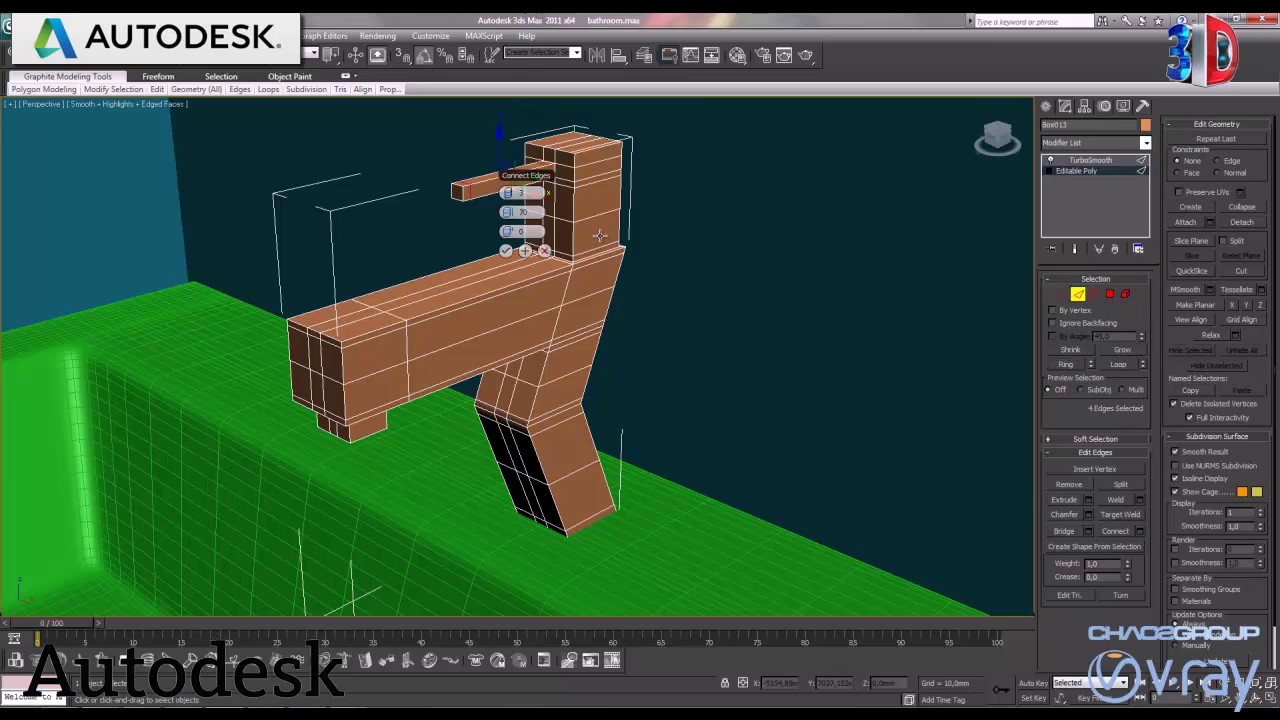
pyautogui.click(512, 250)
pyautogui.click(1088, 160)
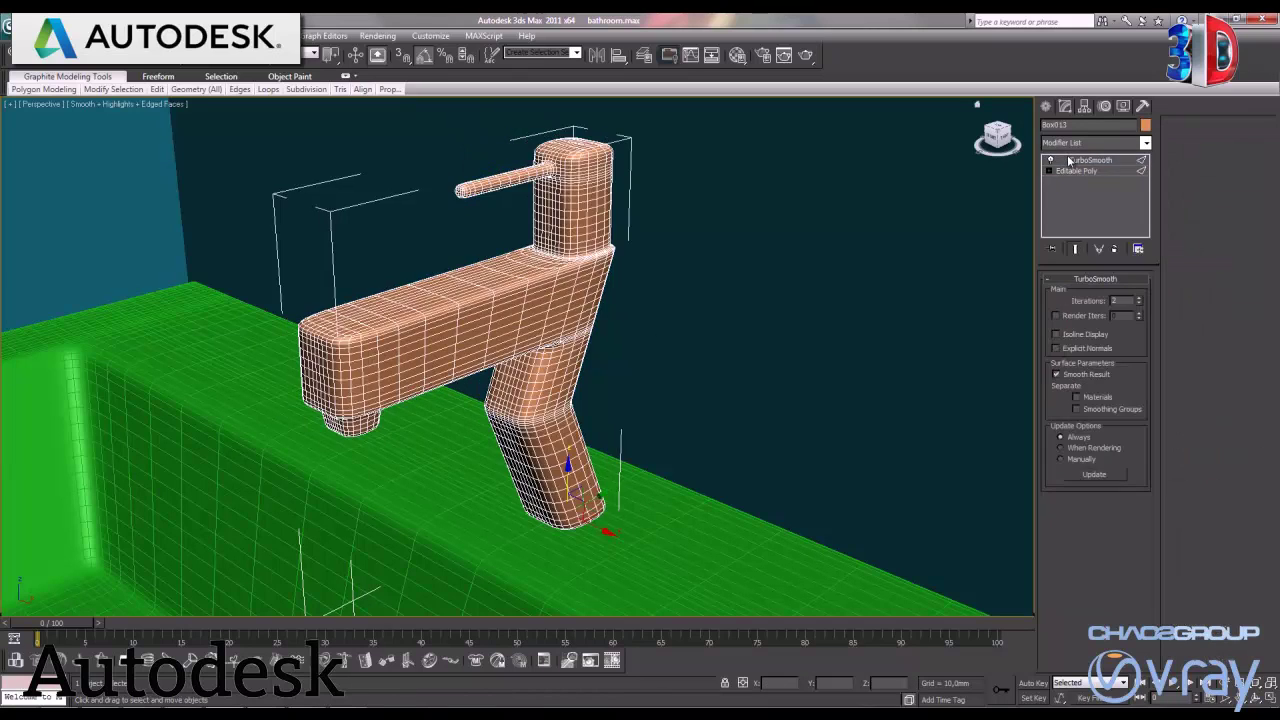
# Add two connecting edge loops across the faucet's top block and recheck smoothing
pyautogui.click(1076, 171)
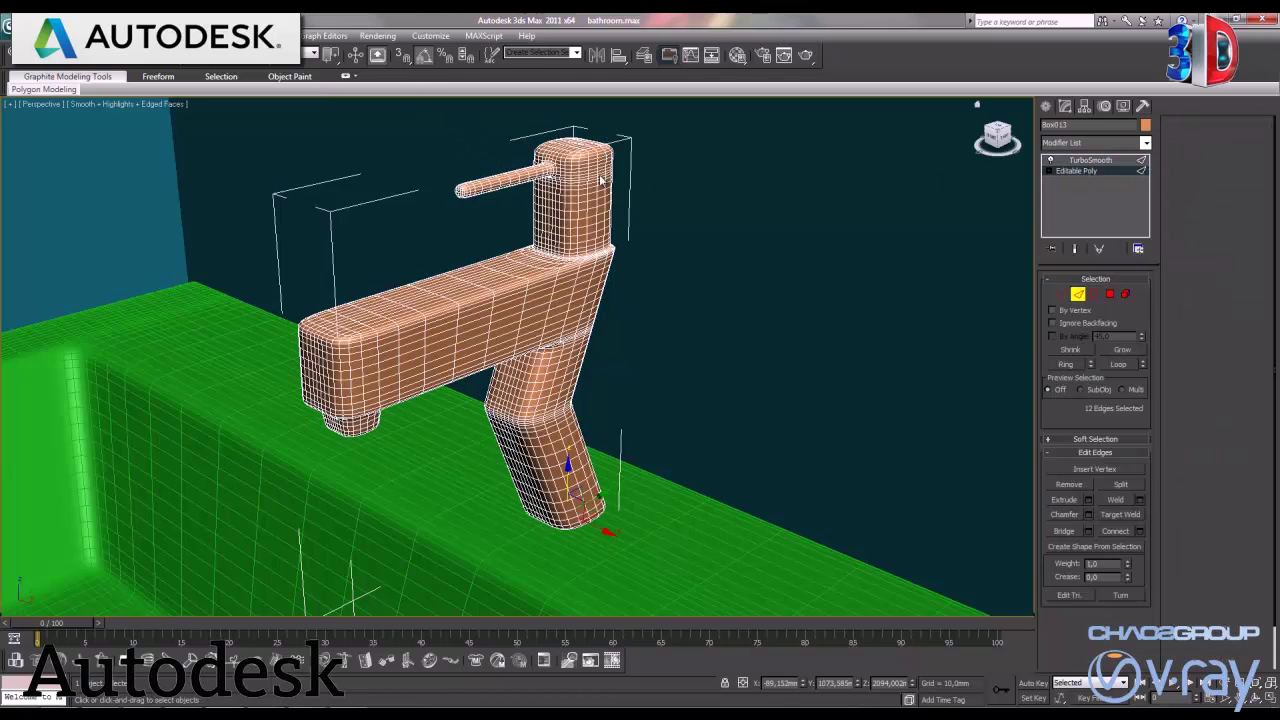
pyautogui.click(1068, 351)
pyautogui.click(1139, 531)
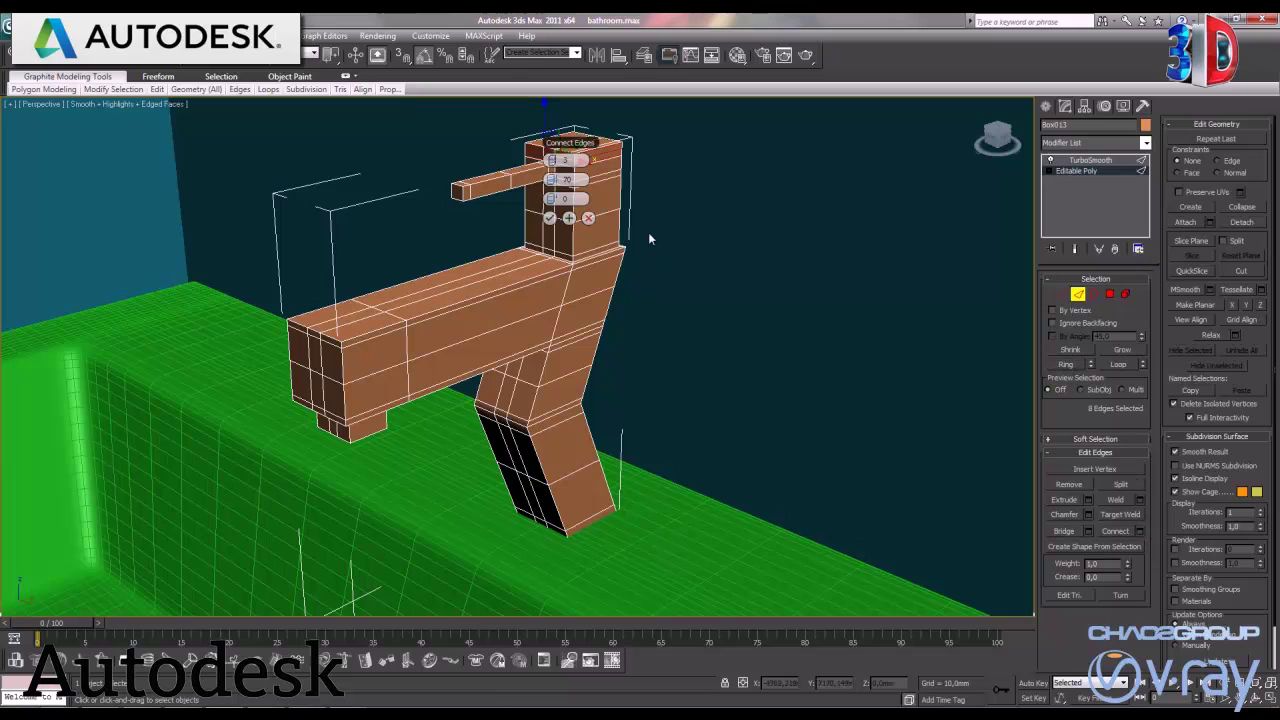
pyautogui.moveTo(551, 160); pyautogui.dragTo(551, 172)
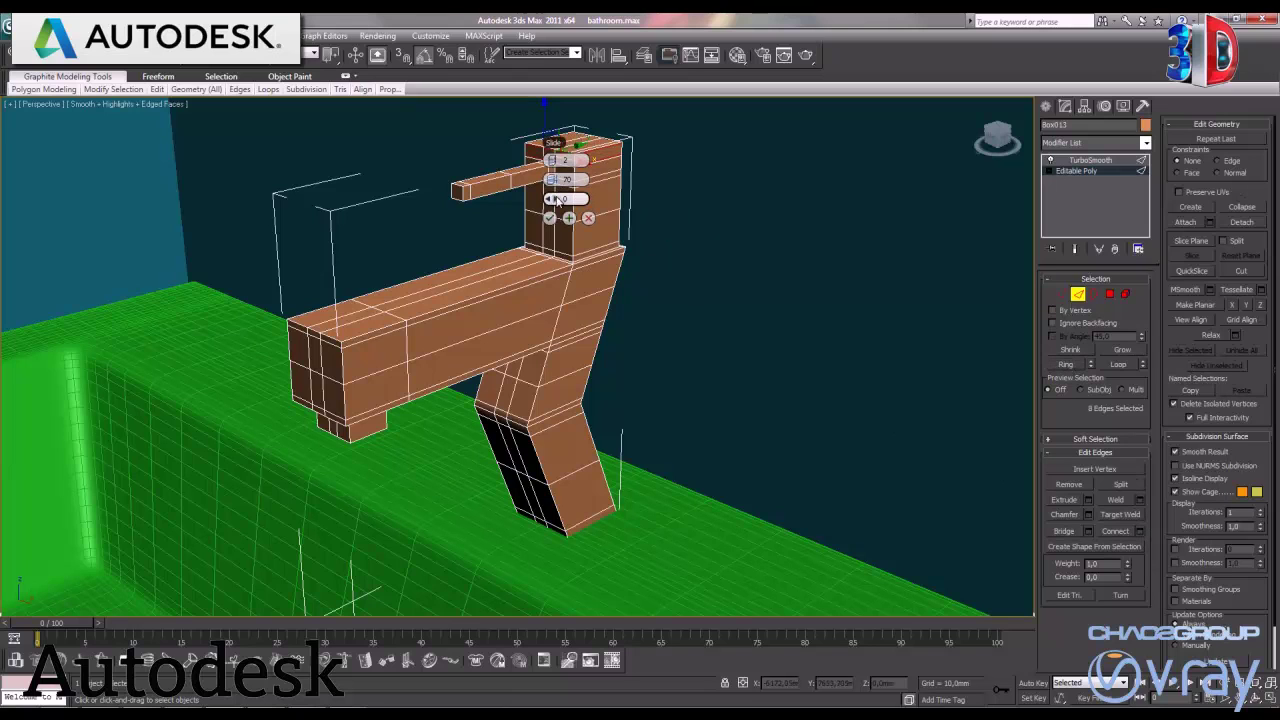
pyautogui.click(549, 217)
pyautogui.click(1093, 162)
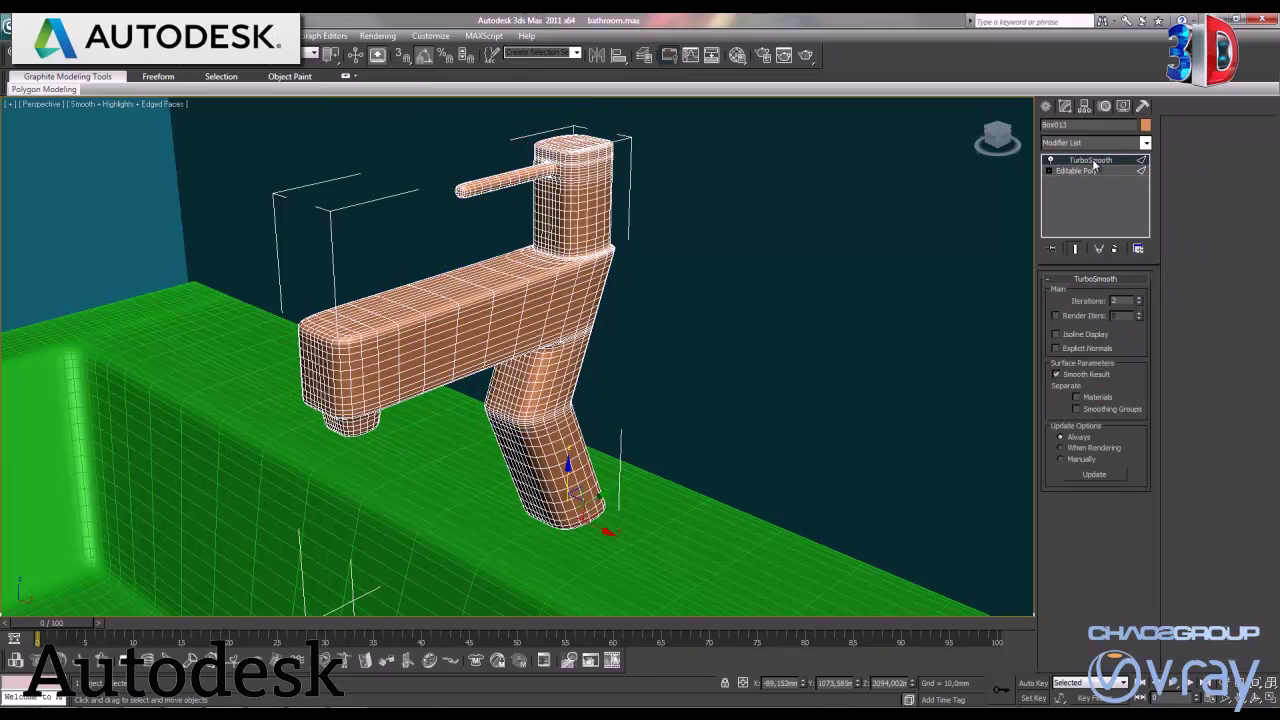
# Add edge loops across and along the spout's front block, then view it smoothed
pyautogui.click(1080, 174)
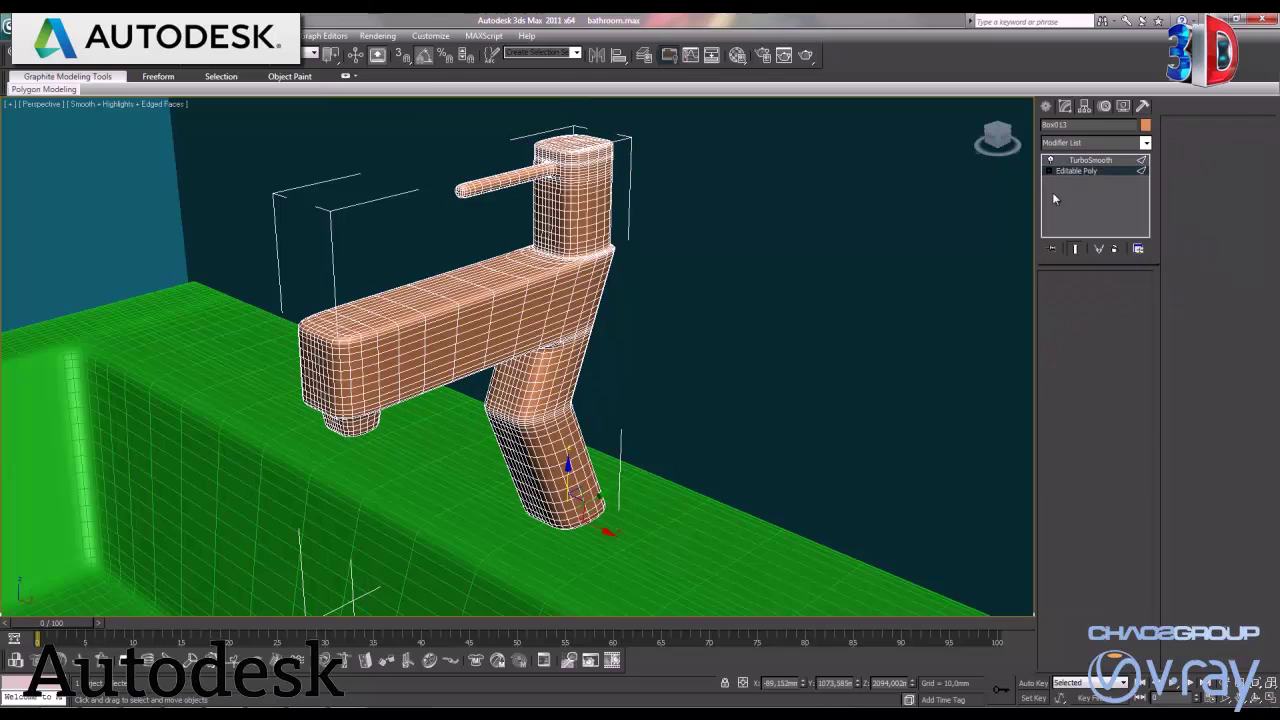
pyautogui.click(366, 335)
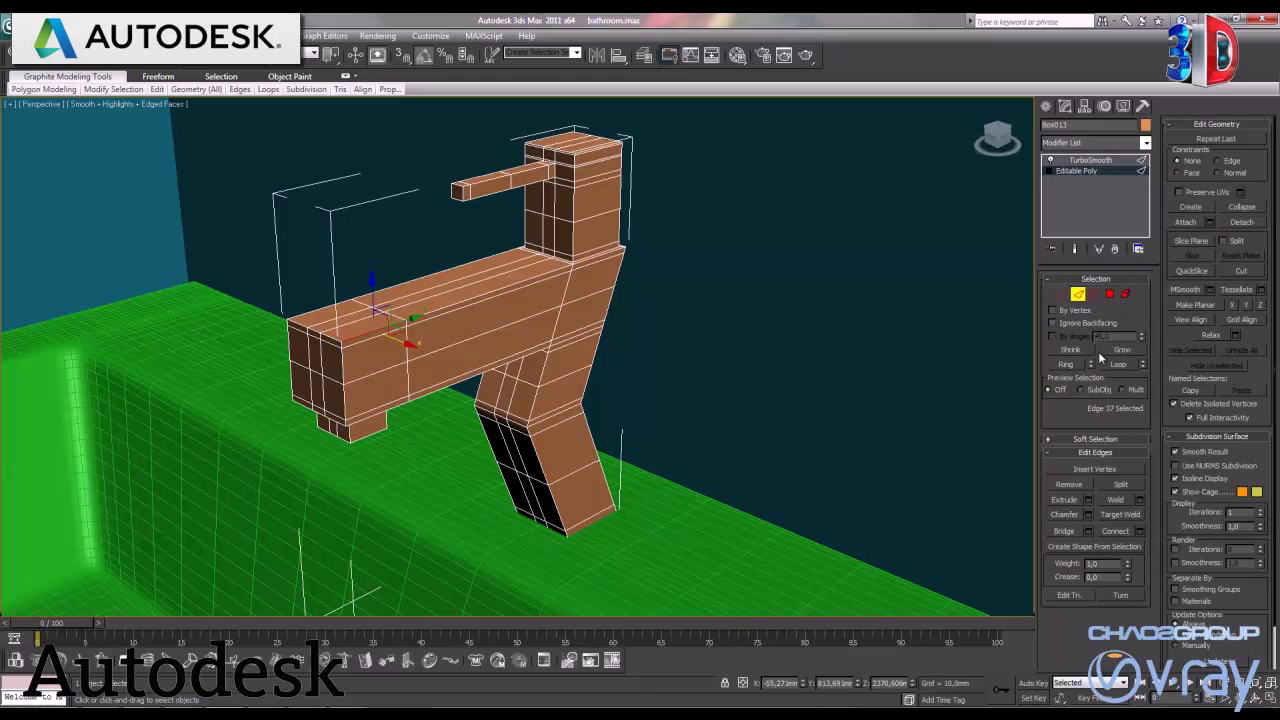
pyautogui.click(1066, 364)
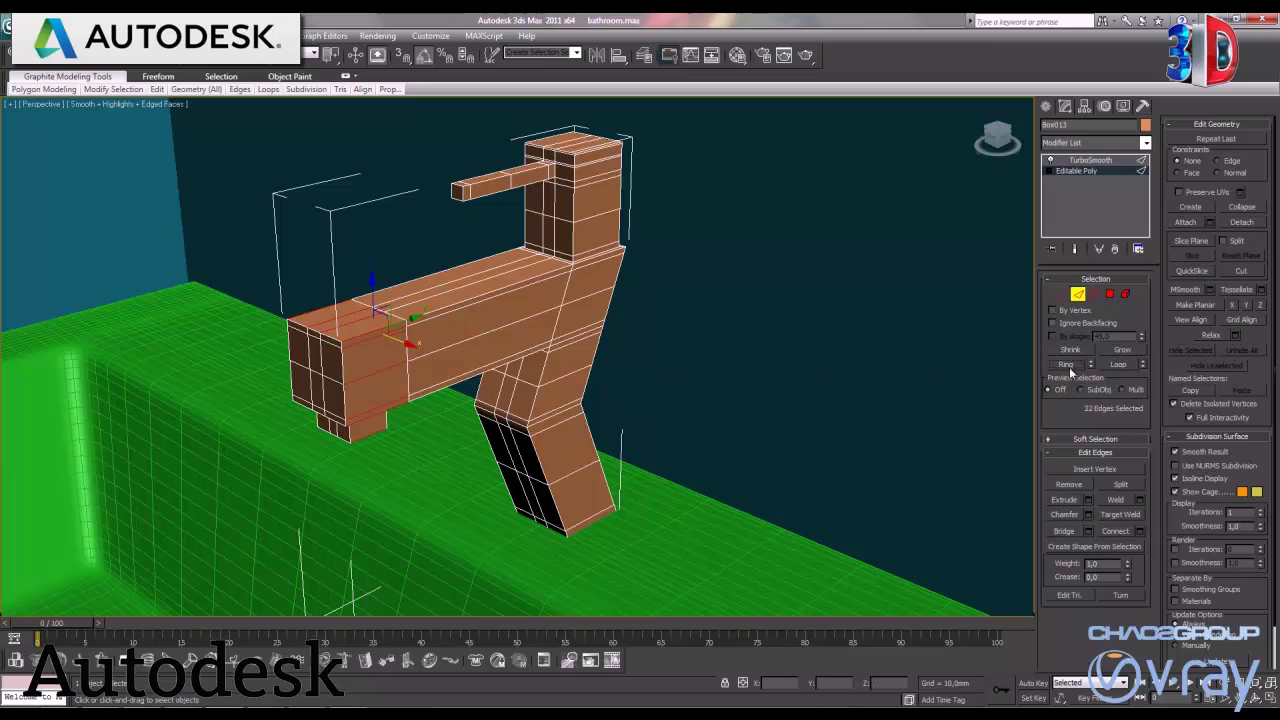
pyautogui.click(1141, 531)
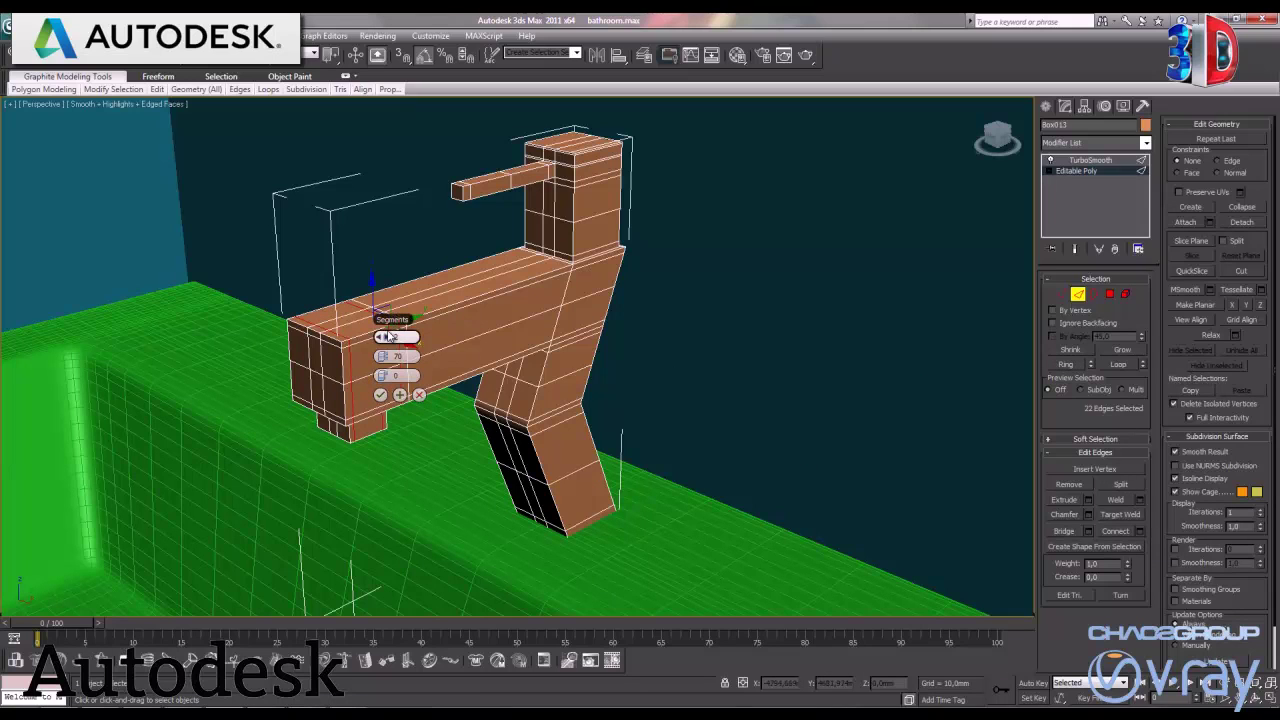
pyautogui.click(380, 394)
pyautogui.click(457, 303)
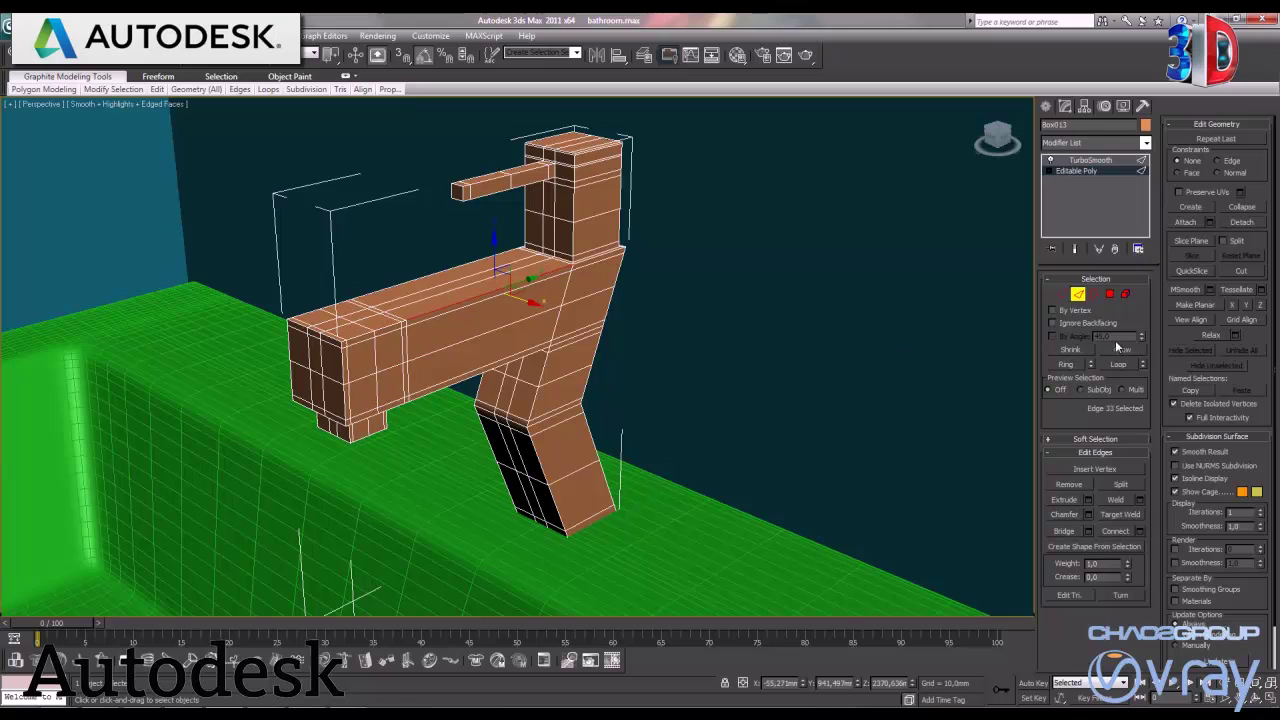
pyautogui.click(1138, 535)
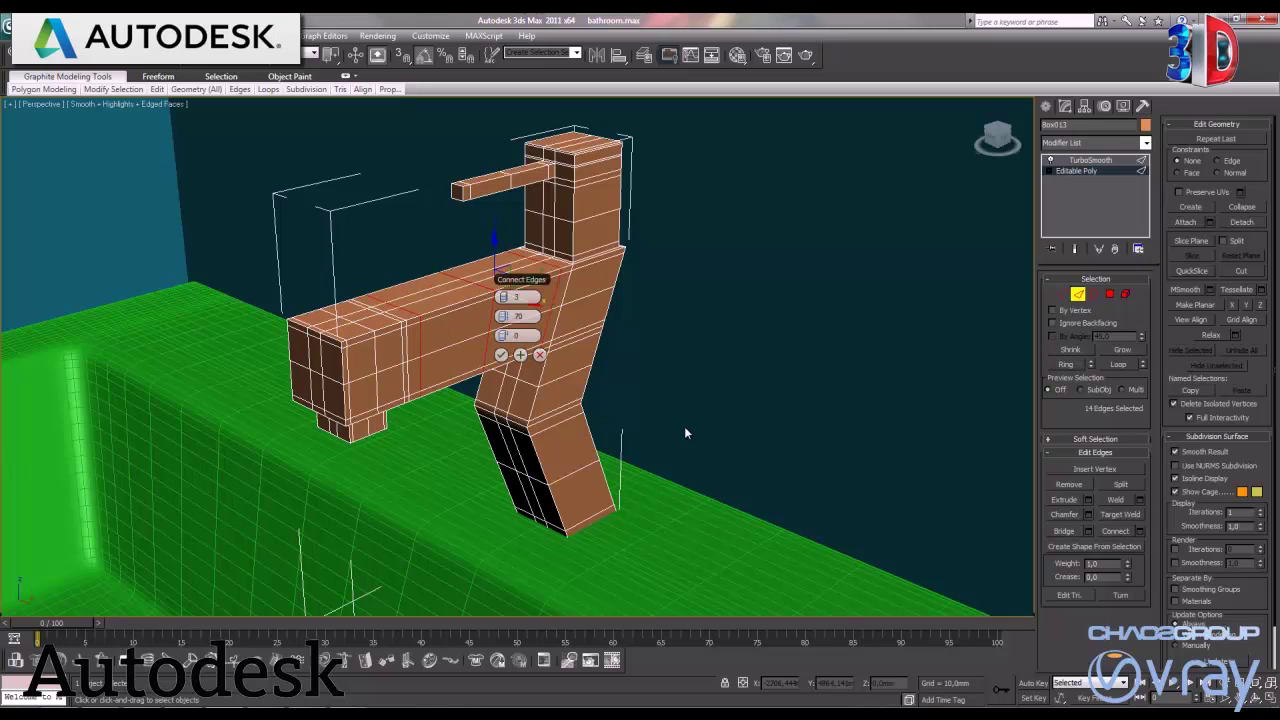
pyautogui.click(501, 360)
pyautogui.click(1090, 160)
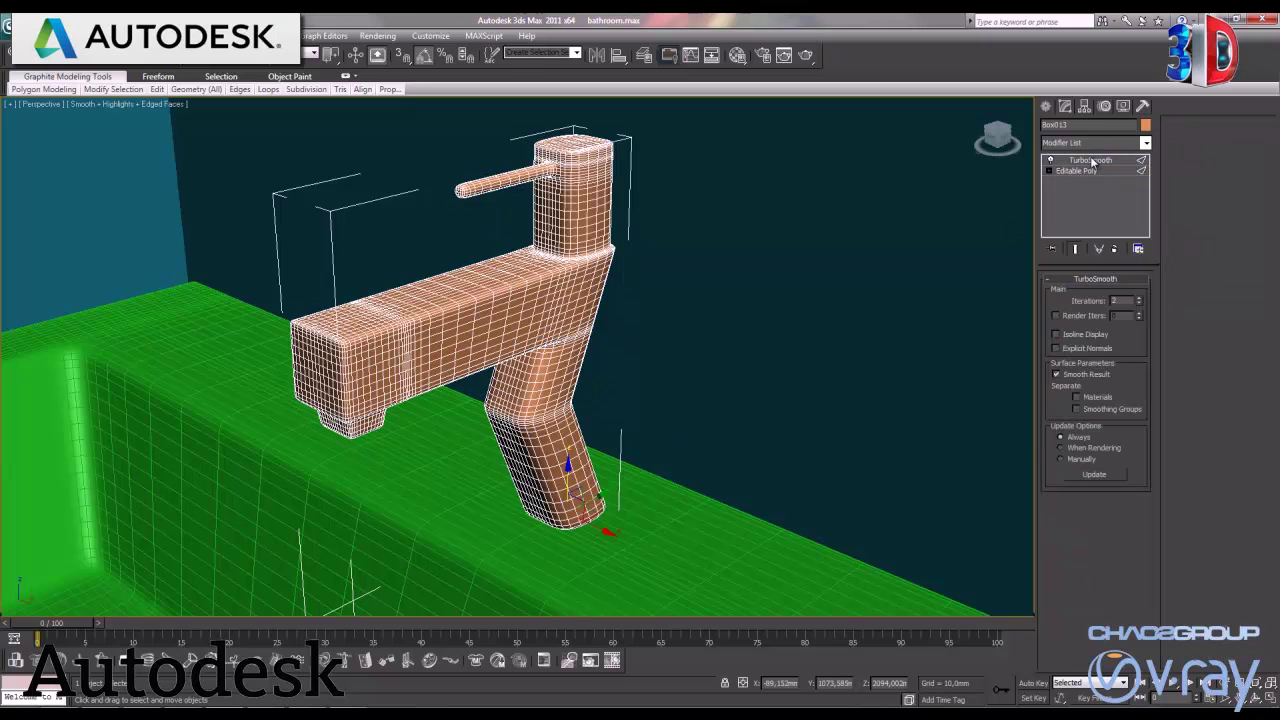
pyautogui.press('F4')
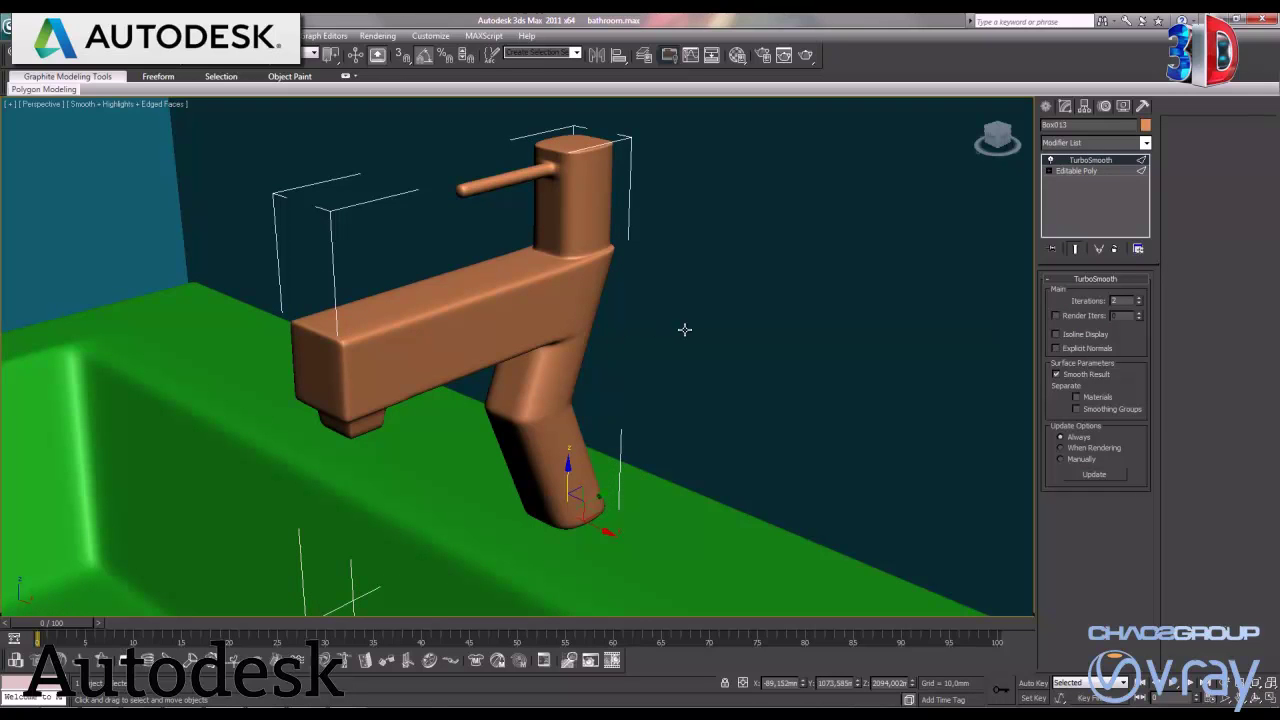
# Orbit to the faucet base and add support loops near the leg's bottom
pyautogui.keyDown('alt'); pyautogui.moveTo(684, 329); pyautogui.dragTo(704, 326, button='middle'); pyautogui.keyUp('alt')
pyautogui.moveTo(579, 387)
pyautogui.keyDown('alt'); pyautogui.mouseDown(button='middle')
pyautogui.moveTo(640, 289)
pyautogui.moveTo(640, 309)
pyautogui.mouseUp(button='middle'); pyautogui.keyUp('alt')
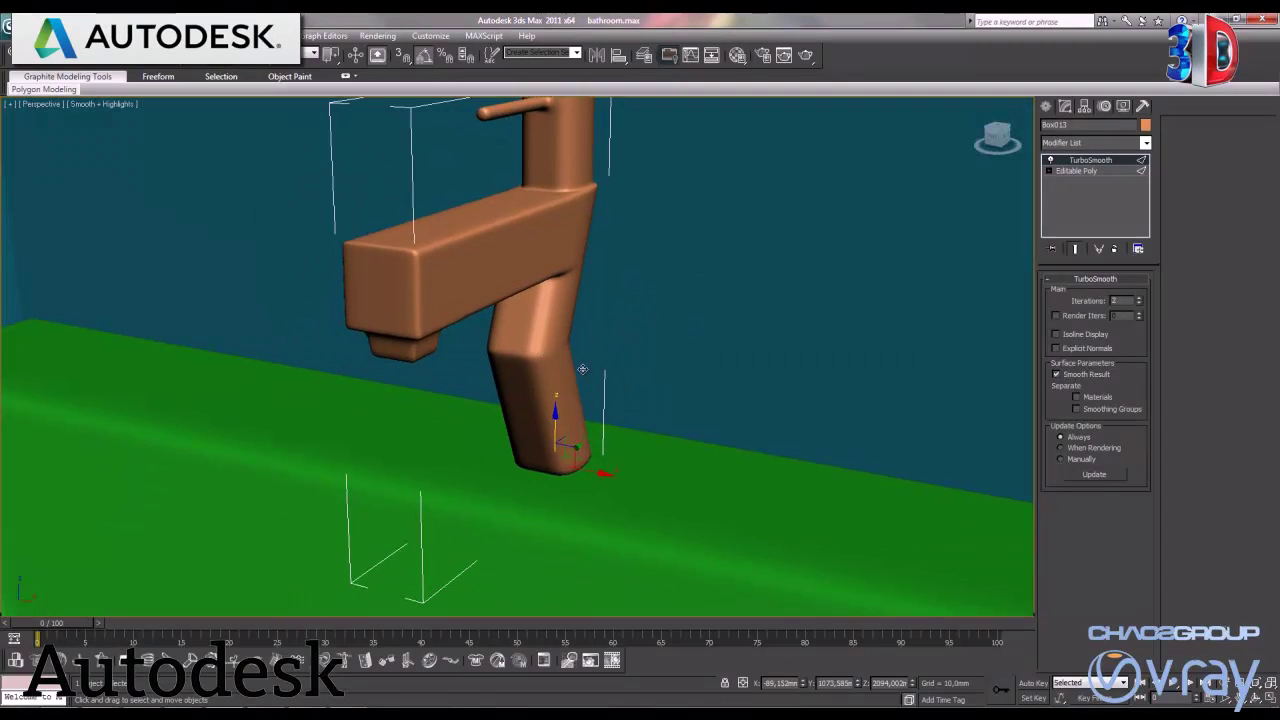
pyautogui.keyDown('alt'); pyautogui.moveTo(573, 358); pyautogui.dragTo(839, 413, button='middle'); pyautogui.keyUp('alt')
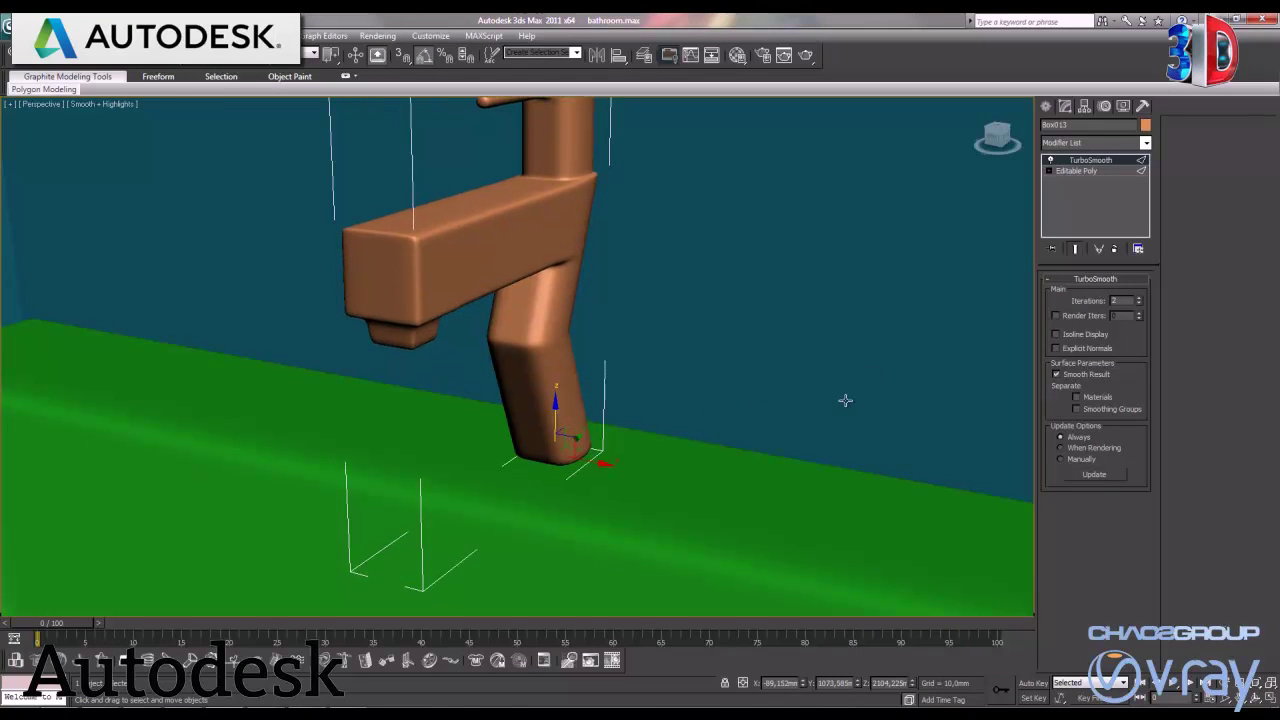
pyautogui.press('F4')
pyautogui.click(1076, 170)
pyautogui.press('2')
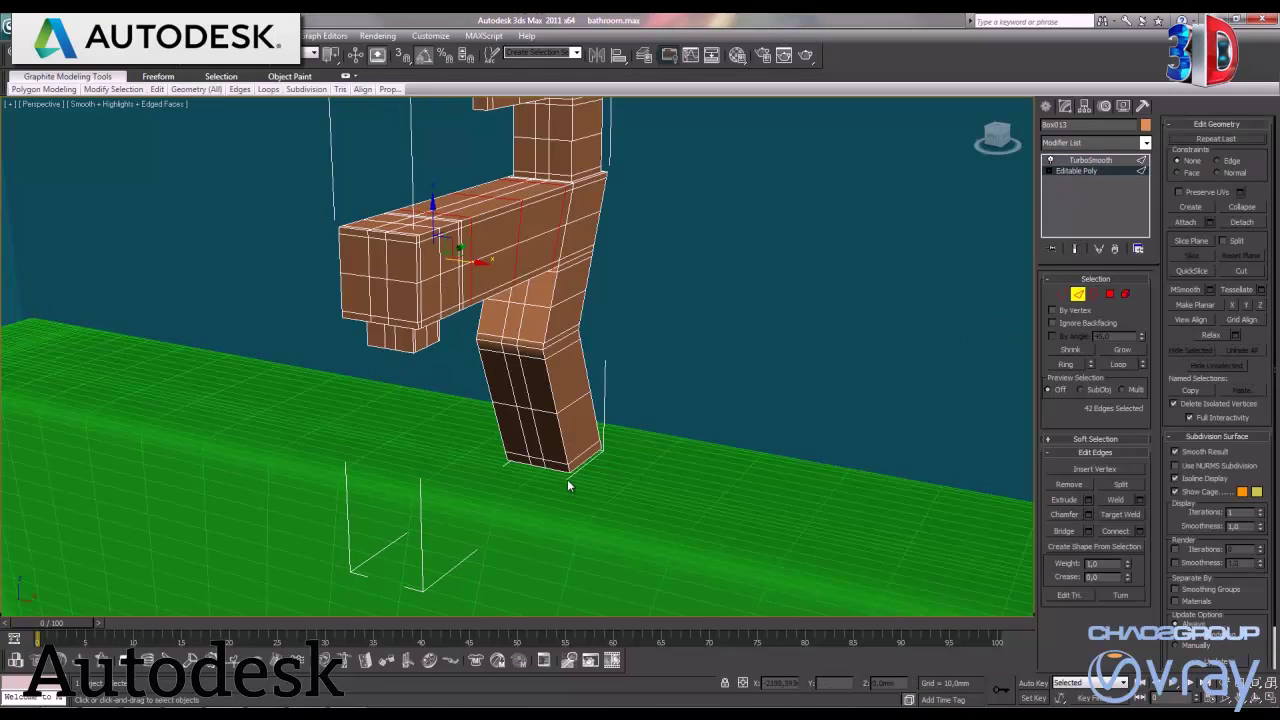
pyautogui.click(566, 472)
pyautogui.click(1066, 365)
pyautogui.click(1139, 531)
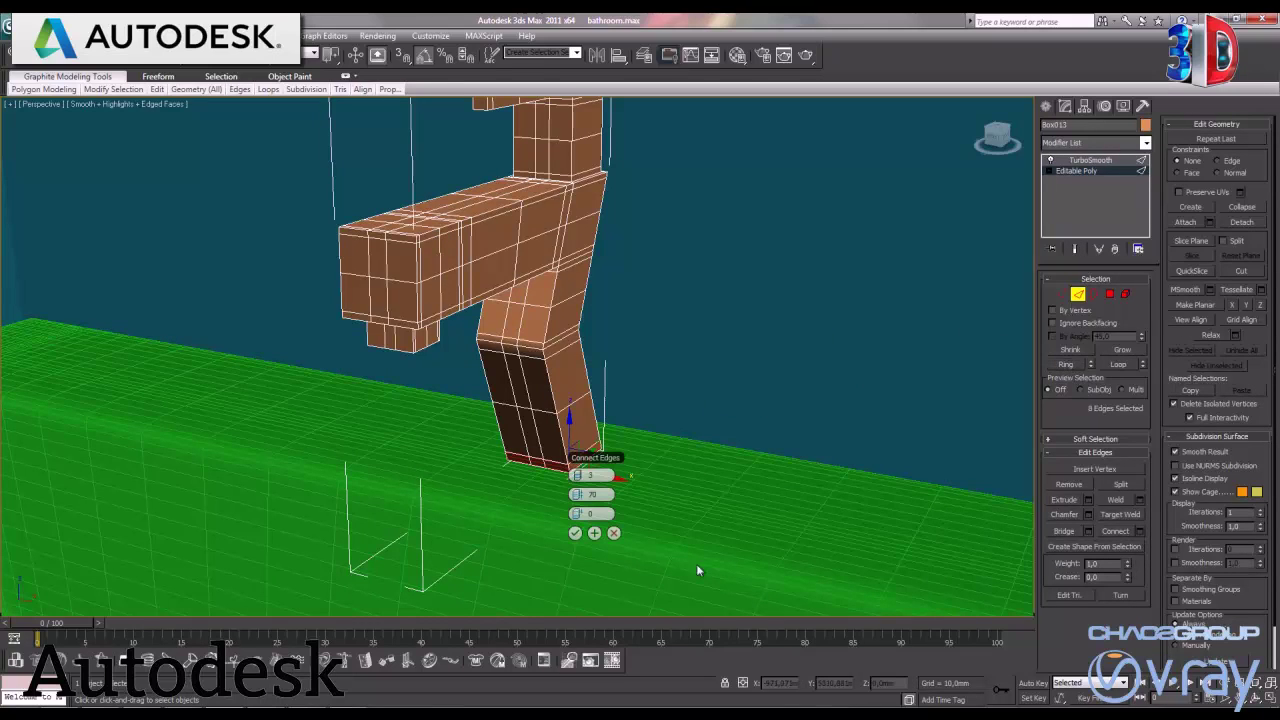
pyautogui.click(586, 531)
pyautogui.click(1097, 162)
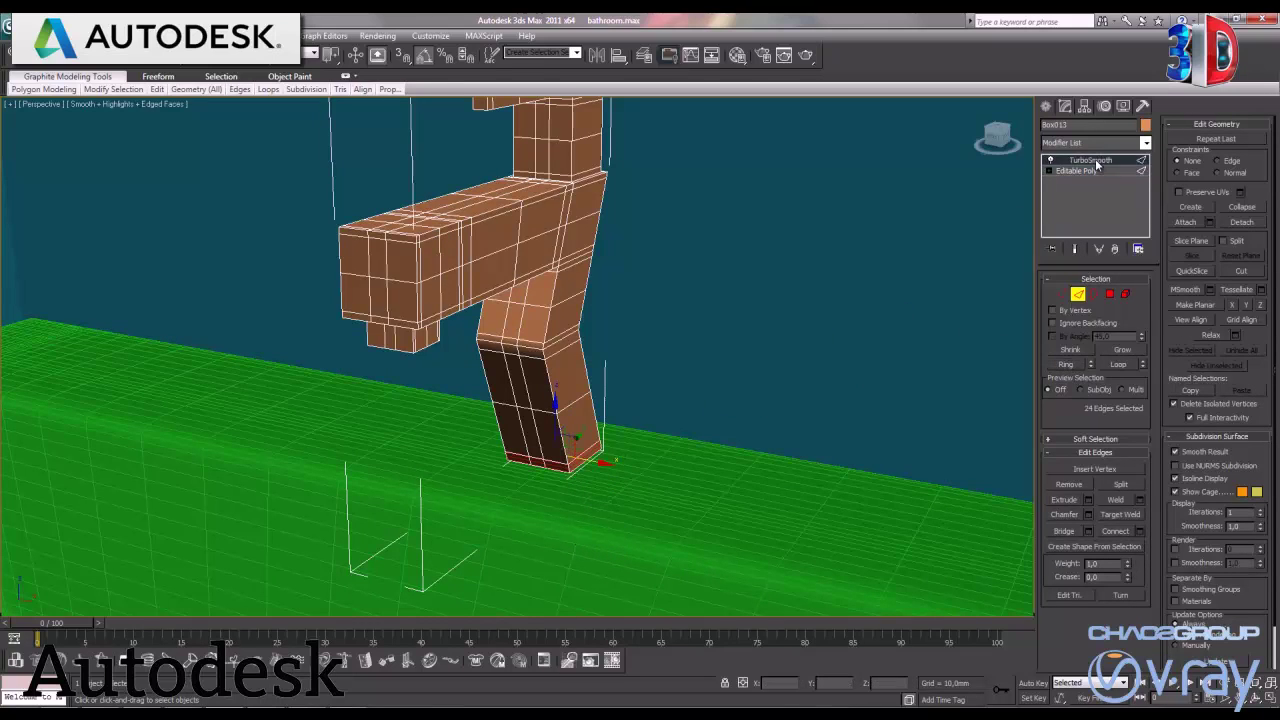
# Add edge loops along the leg, check TurboSmooth, and restore the four-view layout
pyautogui.click(1095, 172)
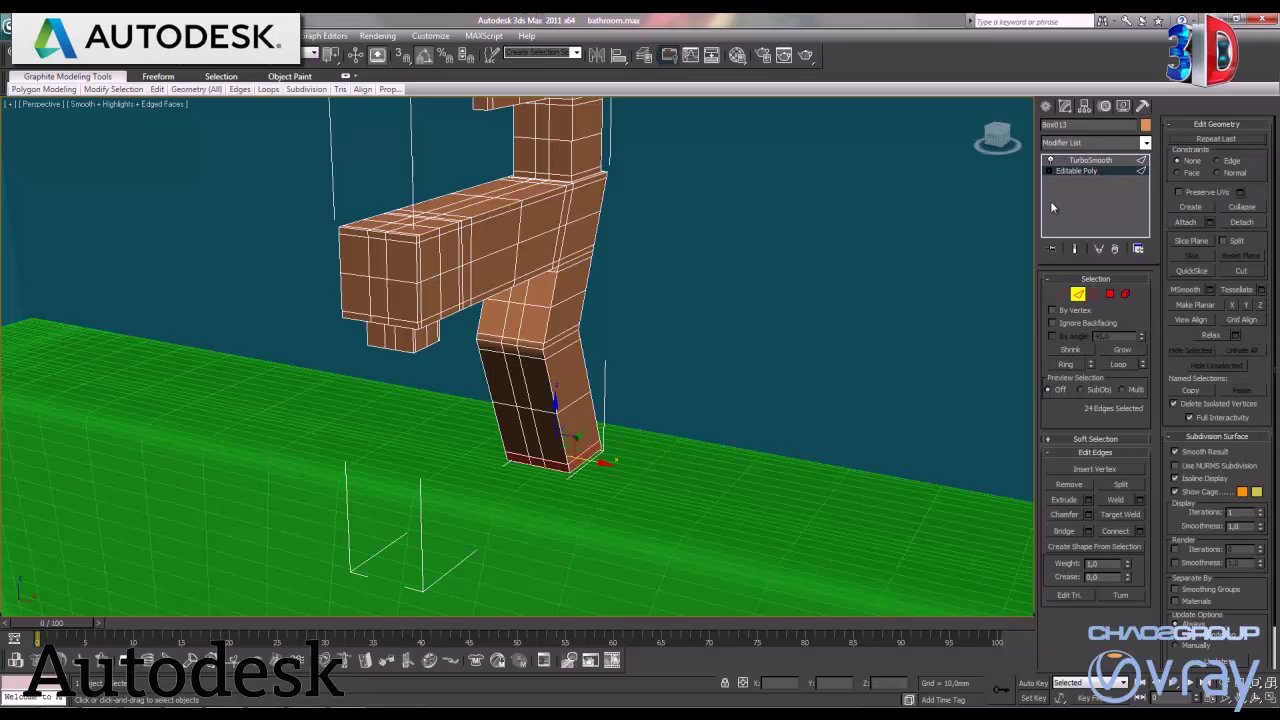
pyautogui.click(577, 403)
pyautogui.click(1068, 366)
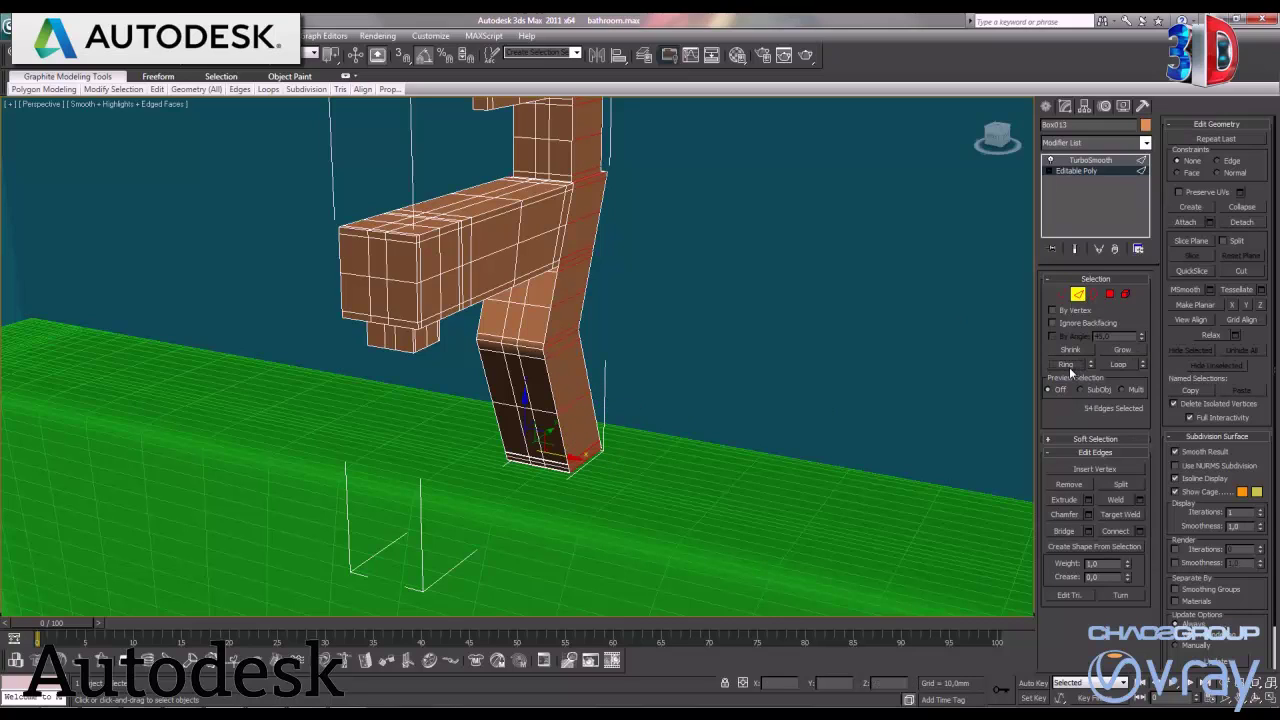
pyautogui.click(1139, 531)
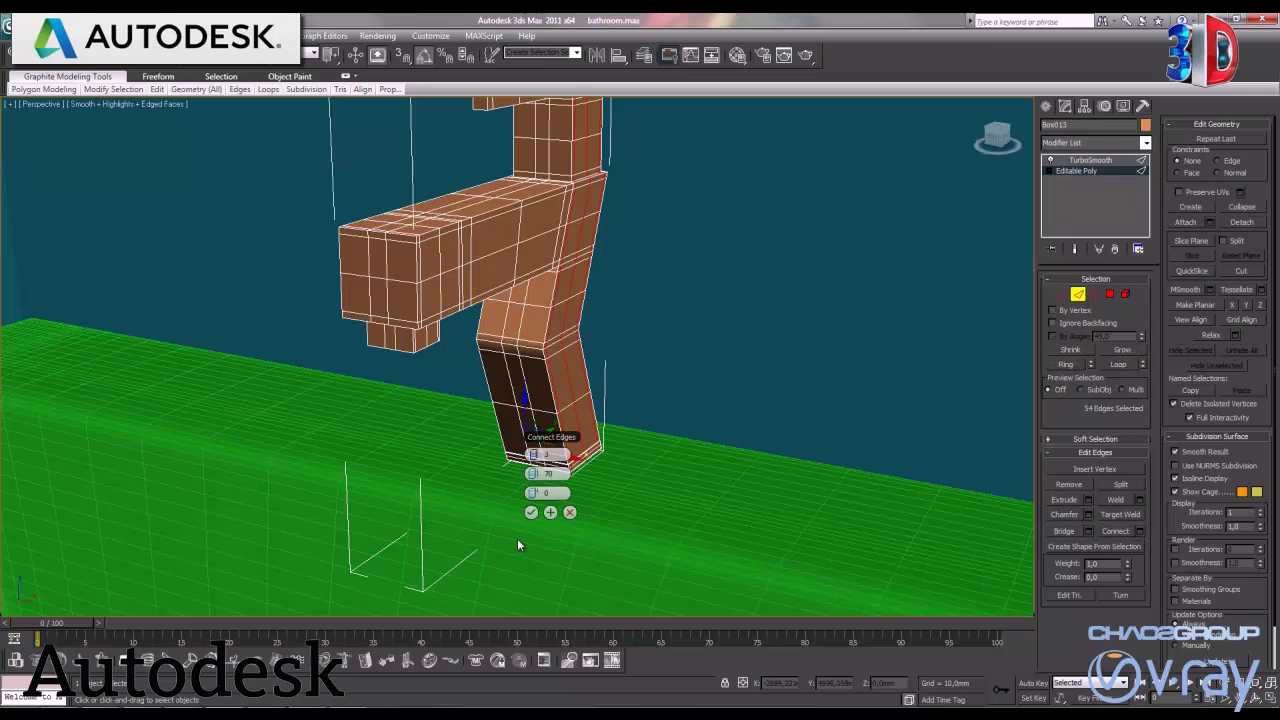
pyautogui.click(531, 512)
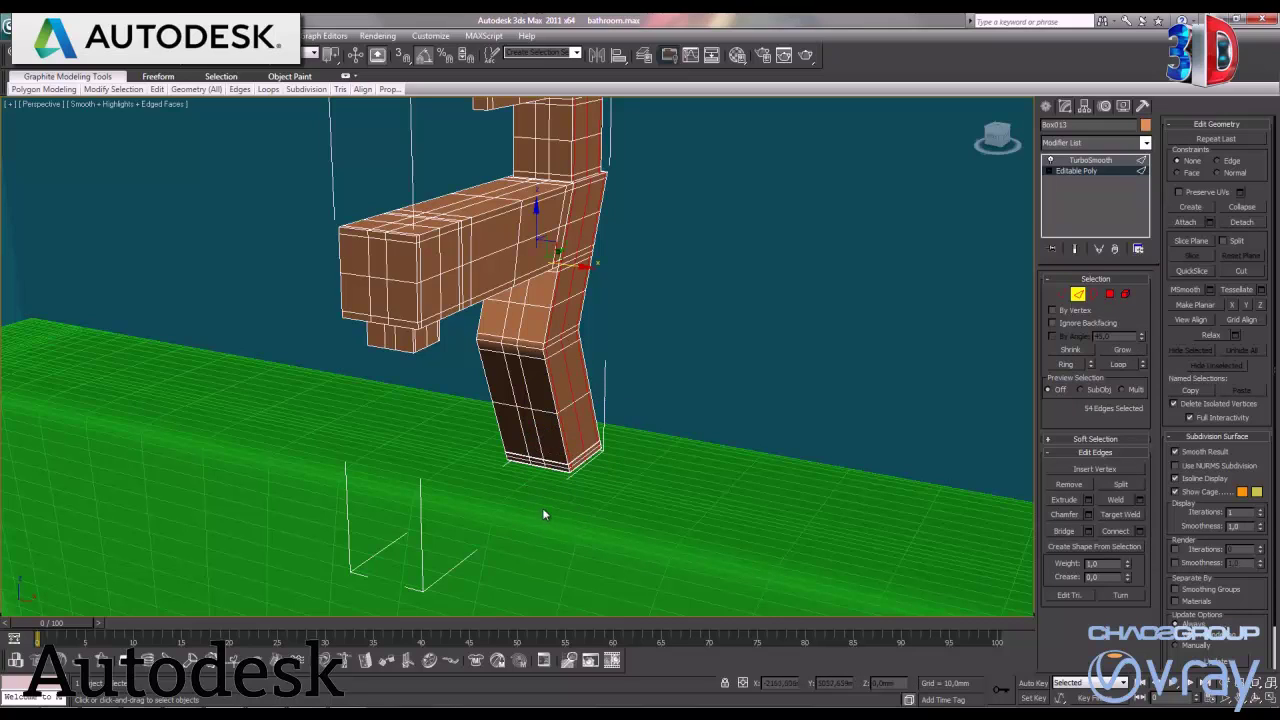
pyautogui.click(1092, 164)
pyautogui.press('F4')
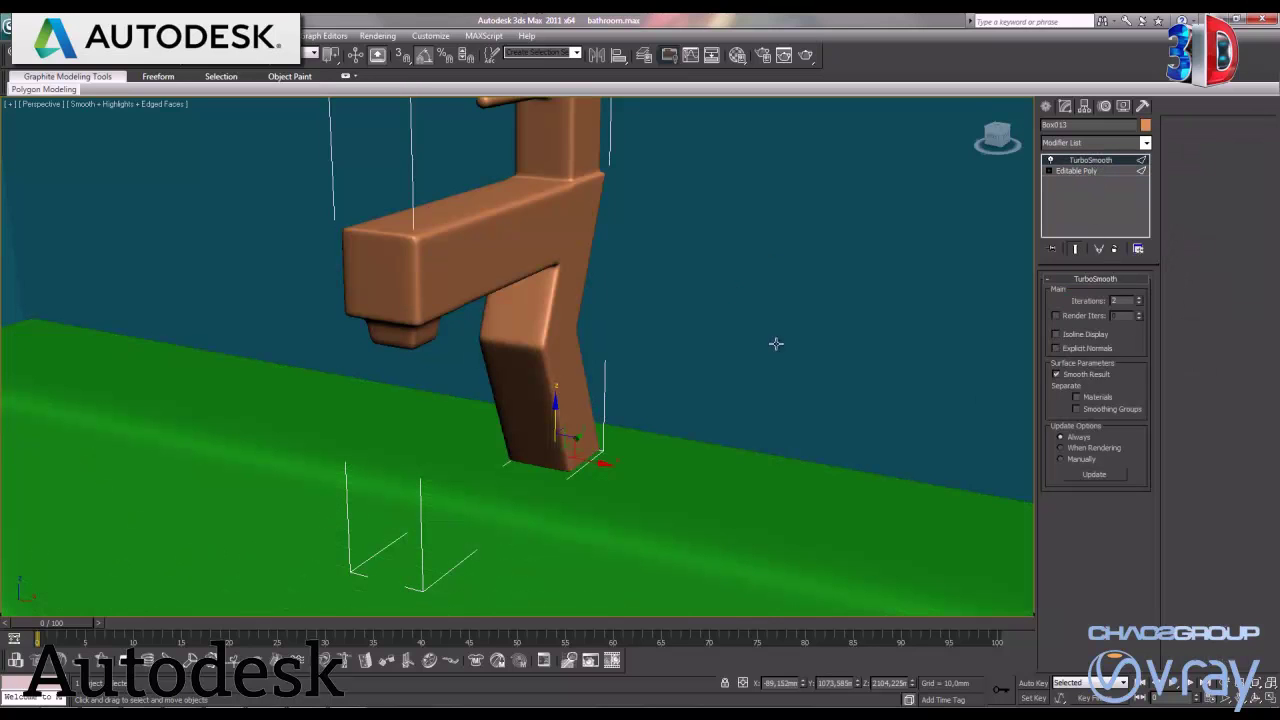
pyautogui.press('F4')
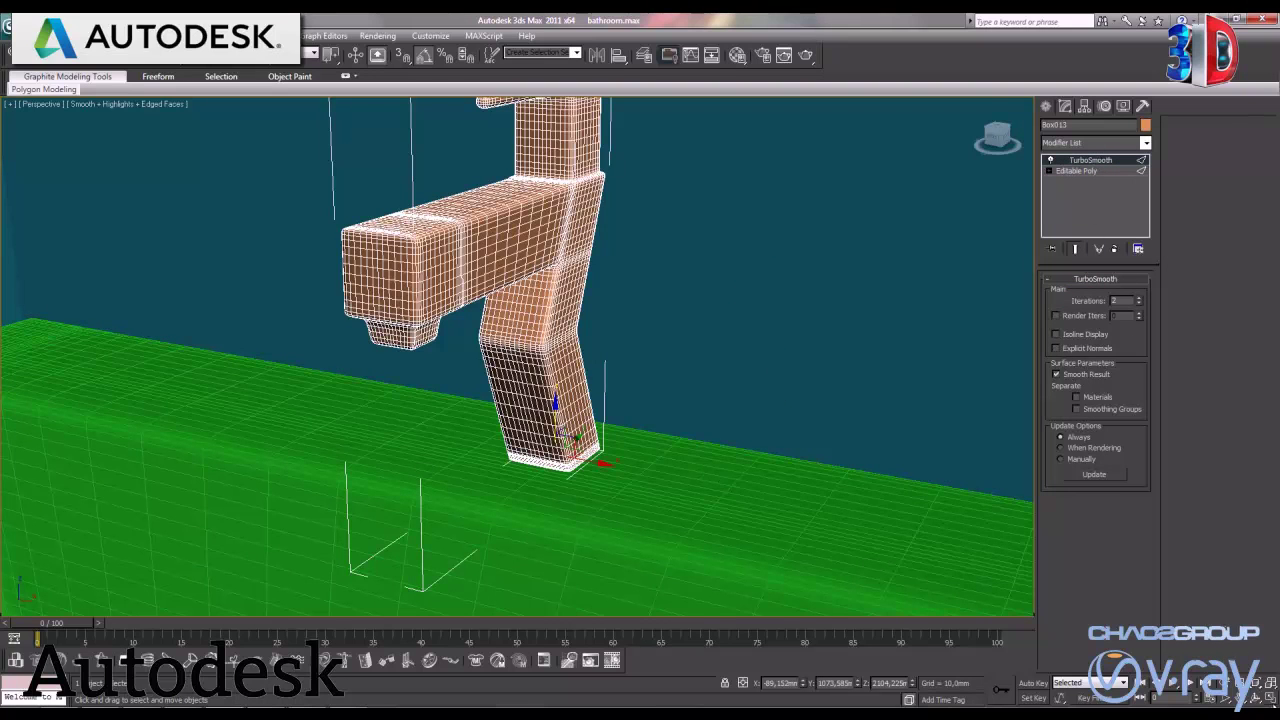
pyautogui.hotkey('alt', 'w')
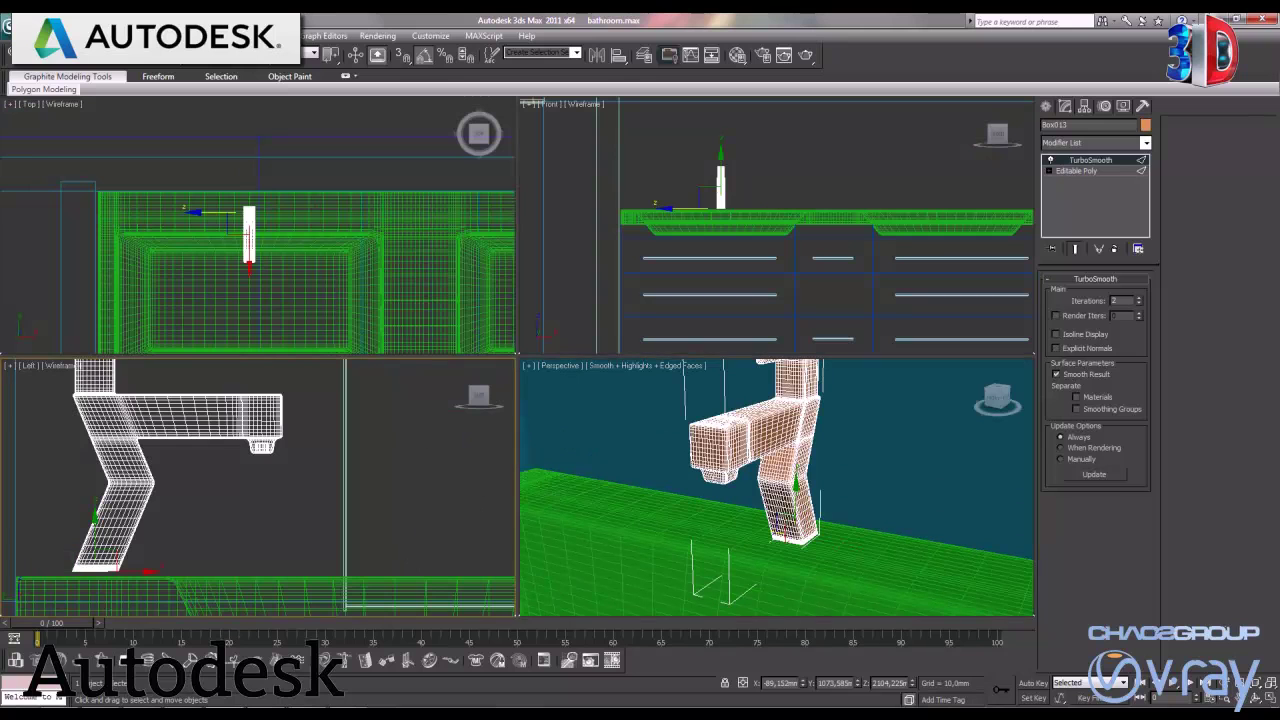
# Inspect the faucet's placement in a maximized side view
pyautogui.click(1270, 698)
pyautogui.scroll(3, 470, 472)
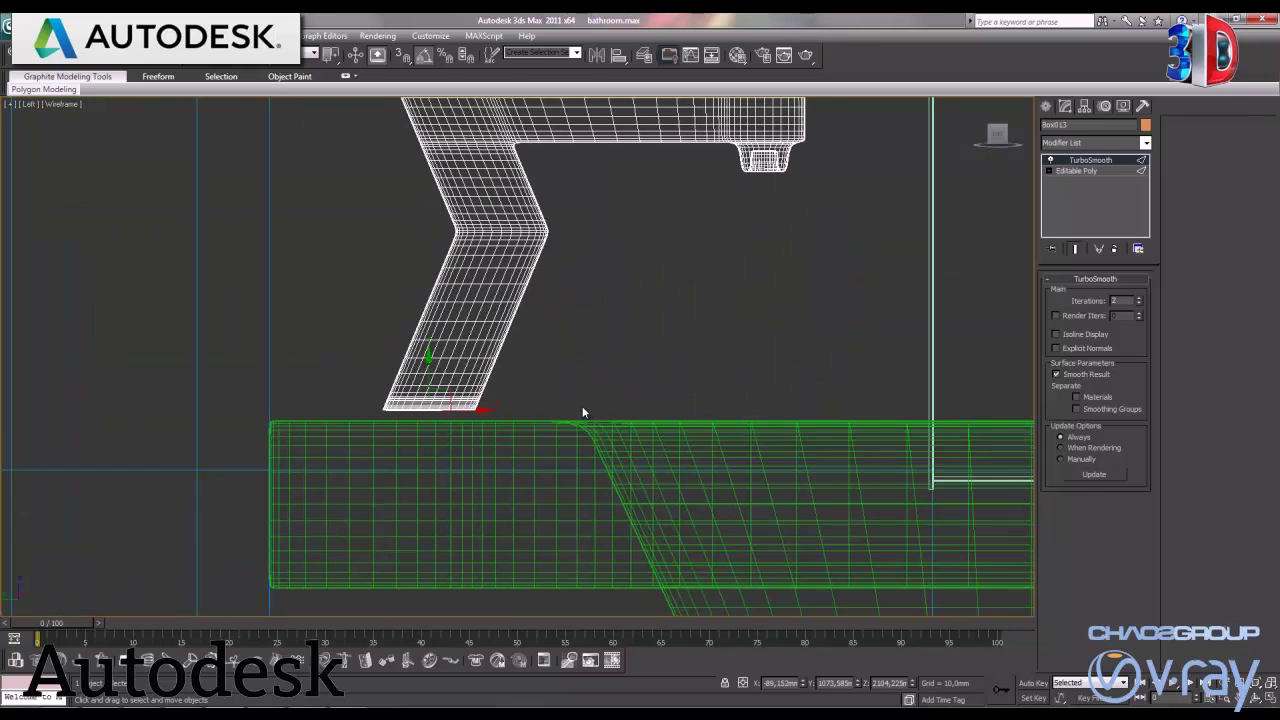
pyautogui.scroll(2, 428, 412)
pyautogui.moveTo(391, 395); pyautogui.dragTo(384, 408)
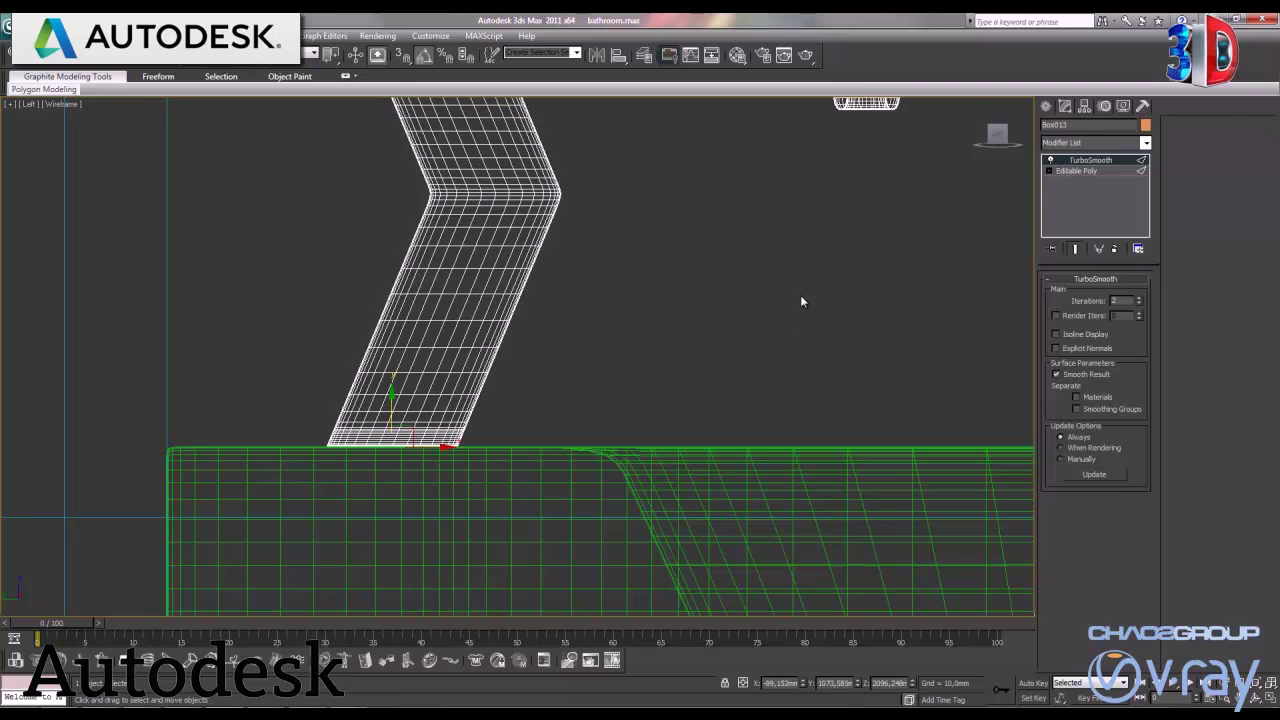
pyautogui.moveTo(800, 300); pyautogui.dragTo(743, 423, button='middle')
pyautogui.scroll(-3, 728, 390)
pyautogui.moveTo(640, 326); pyautogui.dragTo(620, 390, button='middle')
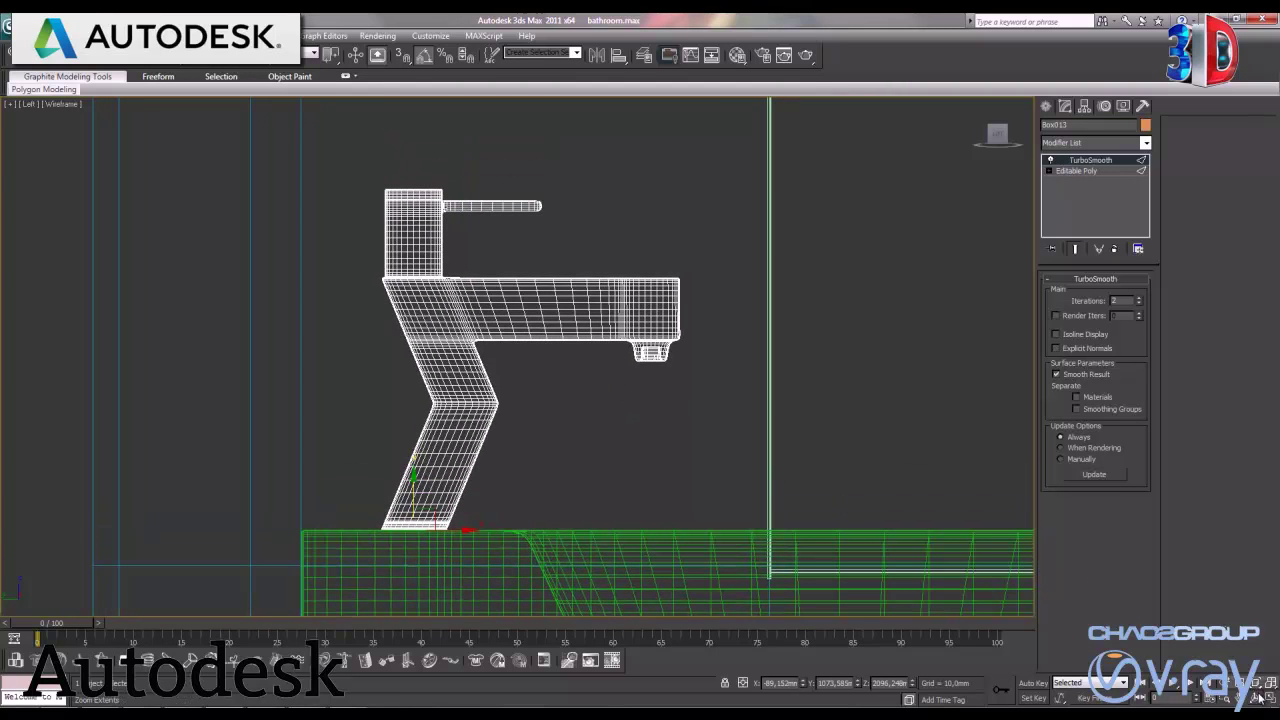
pyautogui.hotkey('alt', 'w')
# In the maximized Top view, Shift-drag a Copy of the faucet to the right basin
pyautogui.rightClick(300, 230)
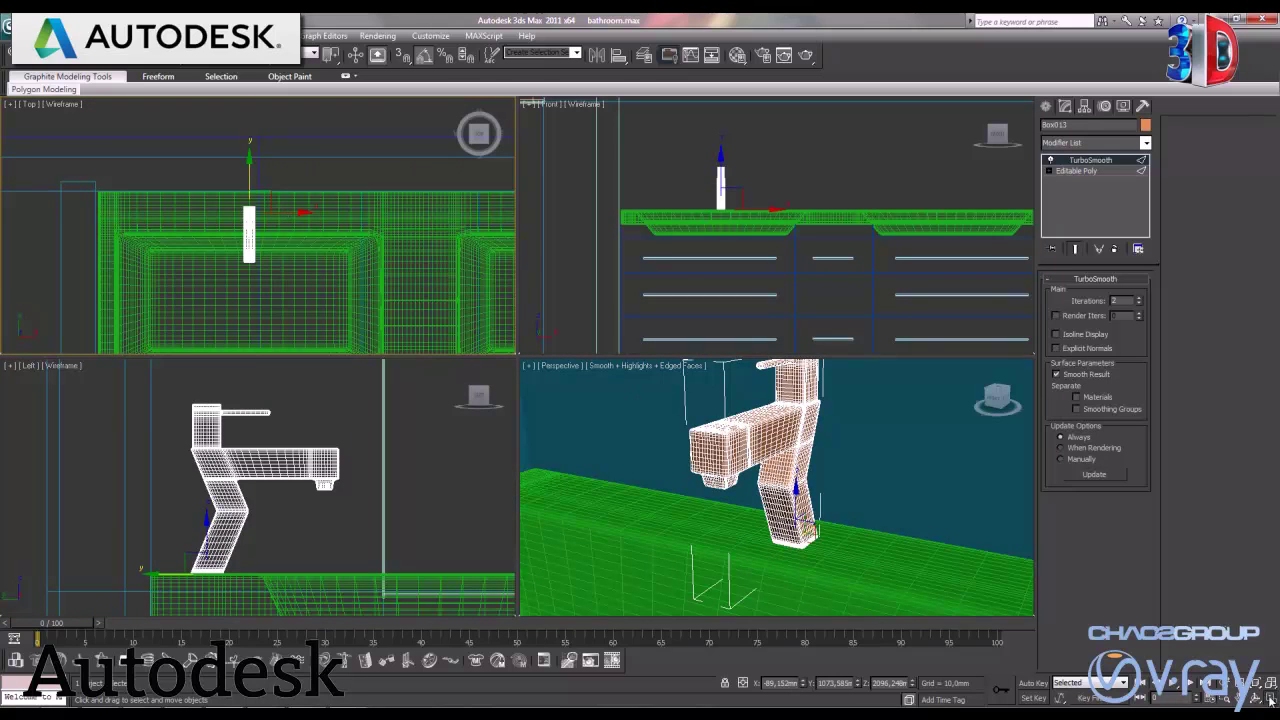
pyautogui.click(1270, 697)
pyautogui.scroll(-4, 551, 408)
pyautogui.moveTo(771, 437); pyautogui.dragTo(583, 446, button='middle')
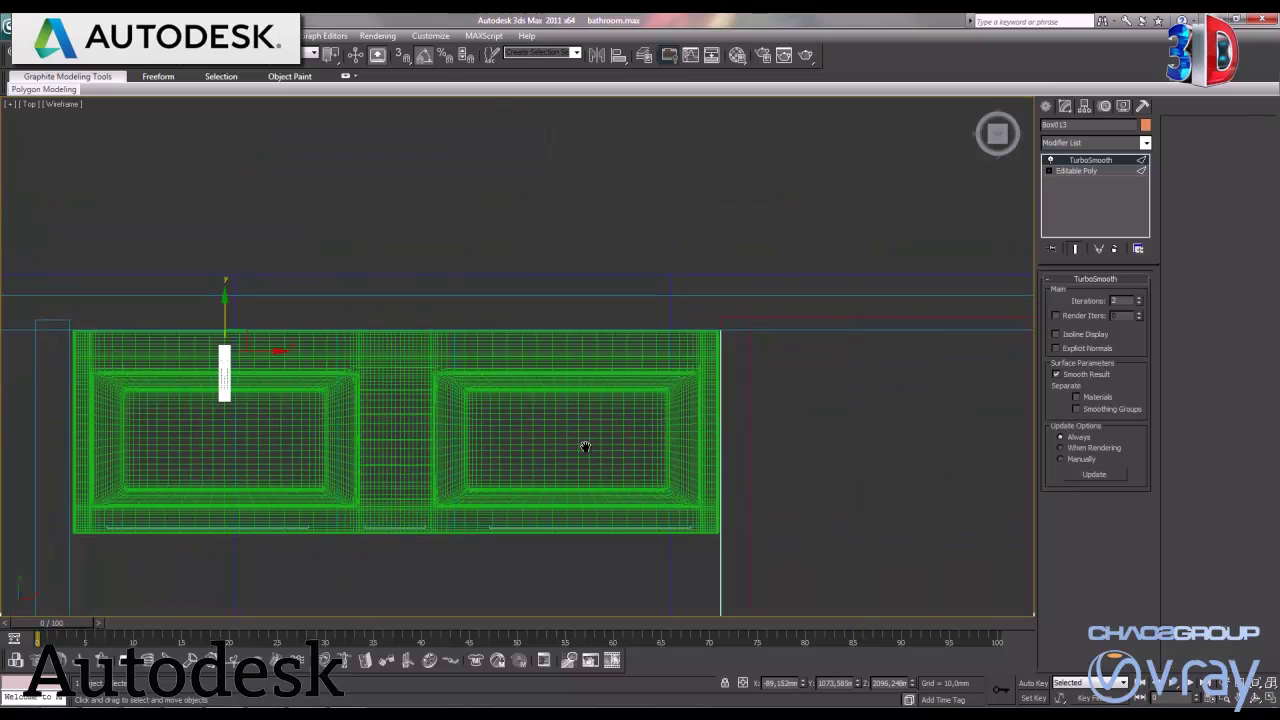
pyautogui.keyDown('shift'); pyautogui.moveTo(275, 356); pyautogui.dragTo(608, 387); pyautogui.keyUp('shift')
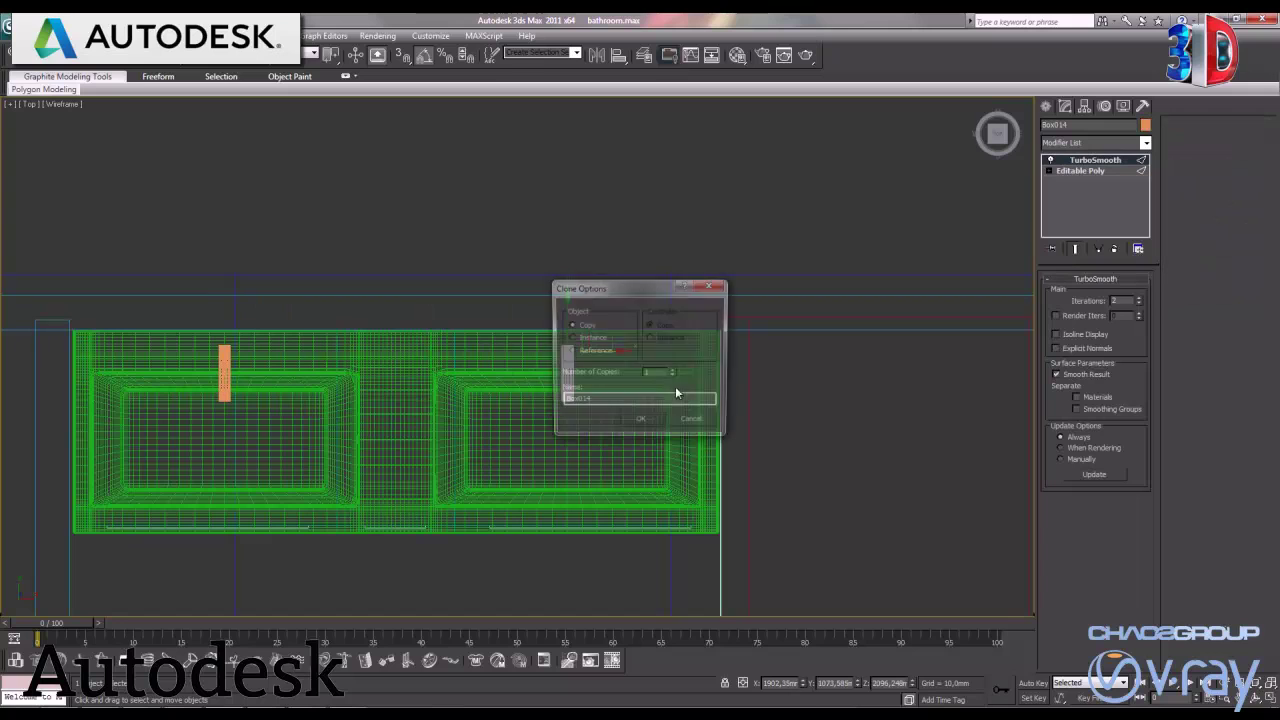
pyautogui.click(638, 425)
pyautogui.moveTo(451, 434); pyautogui.dragTo(522, 410, button='middle')
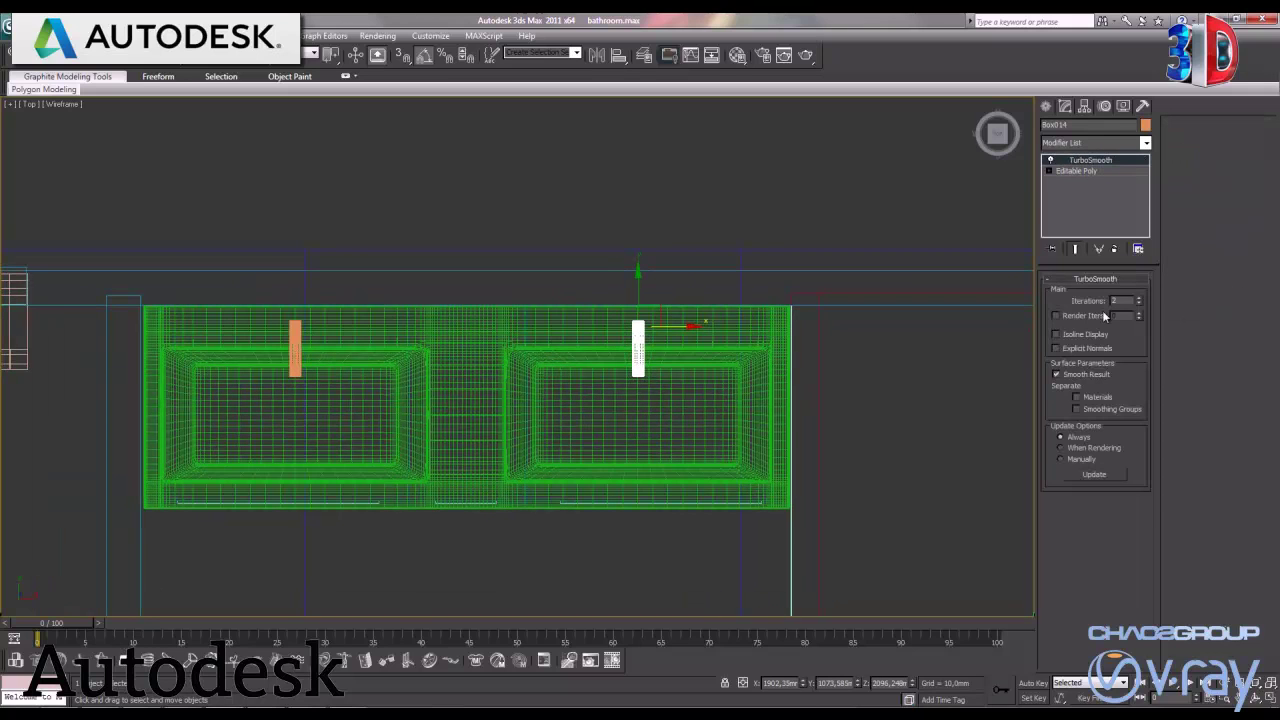
pyautogui.click(1046, 107)
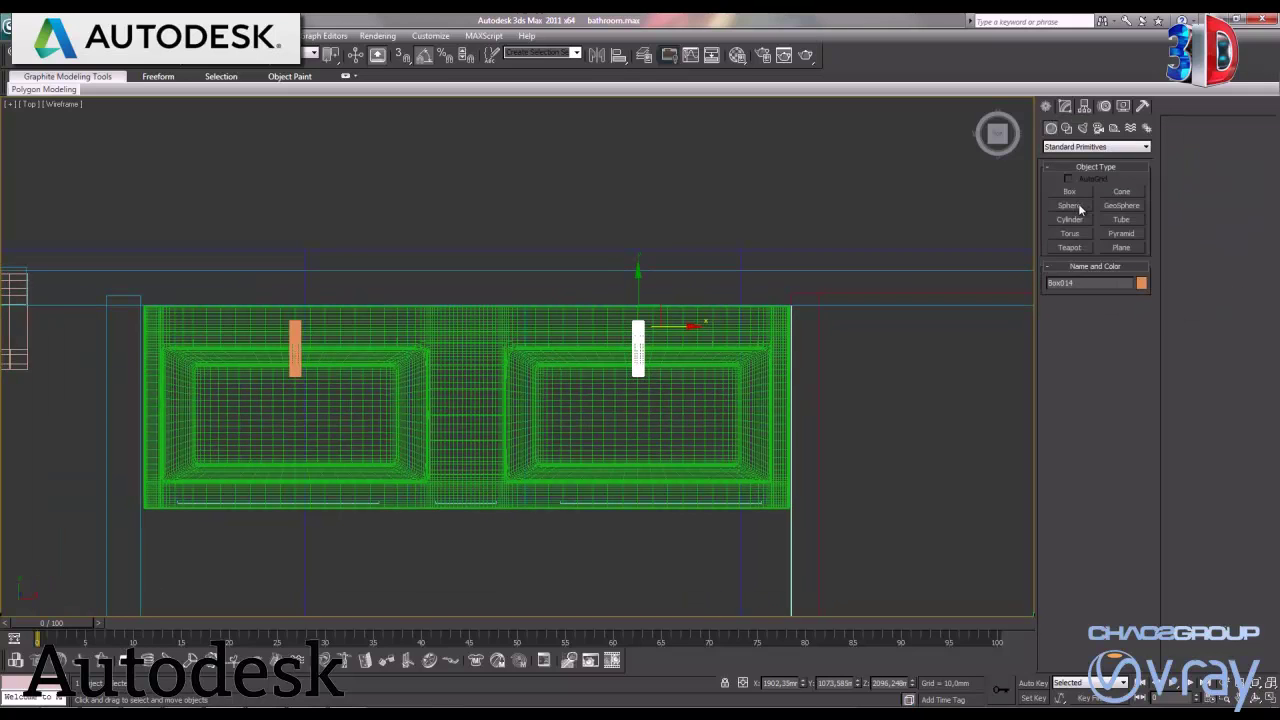
# Create a sphere in the vanity's left basin
pyautogui.click(1072, 206)
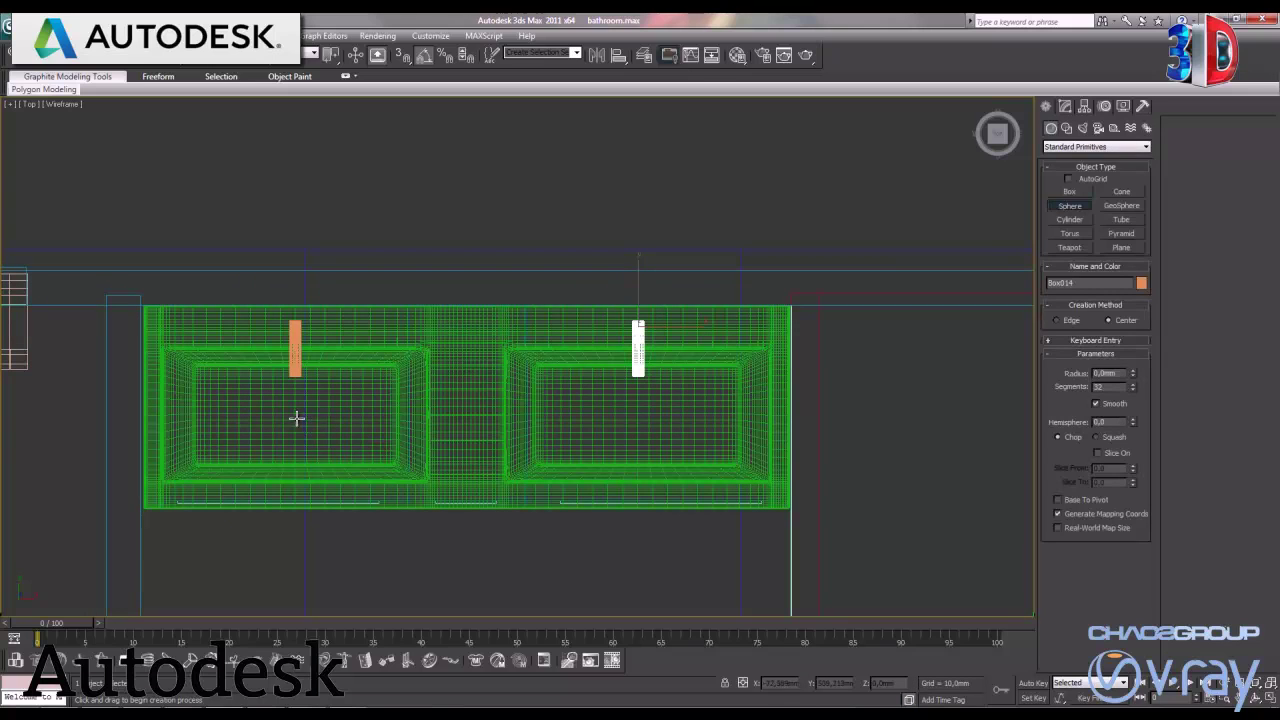
pyautogui.moveTo(294, 414); pyautogui.dragTo(302, 418)
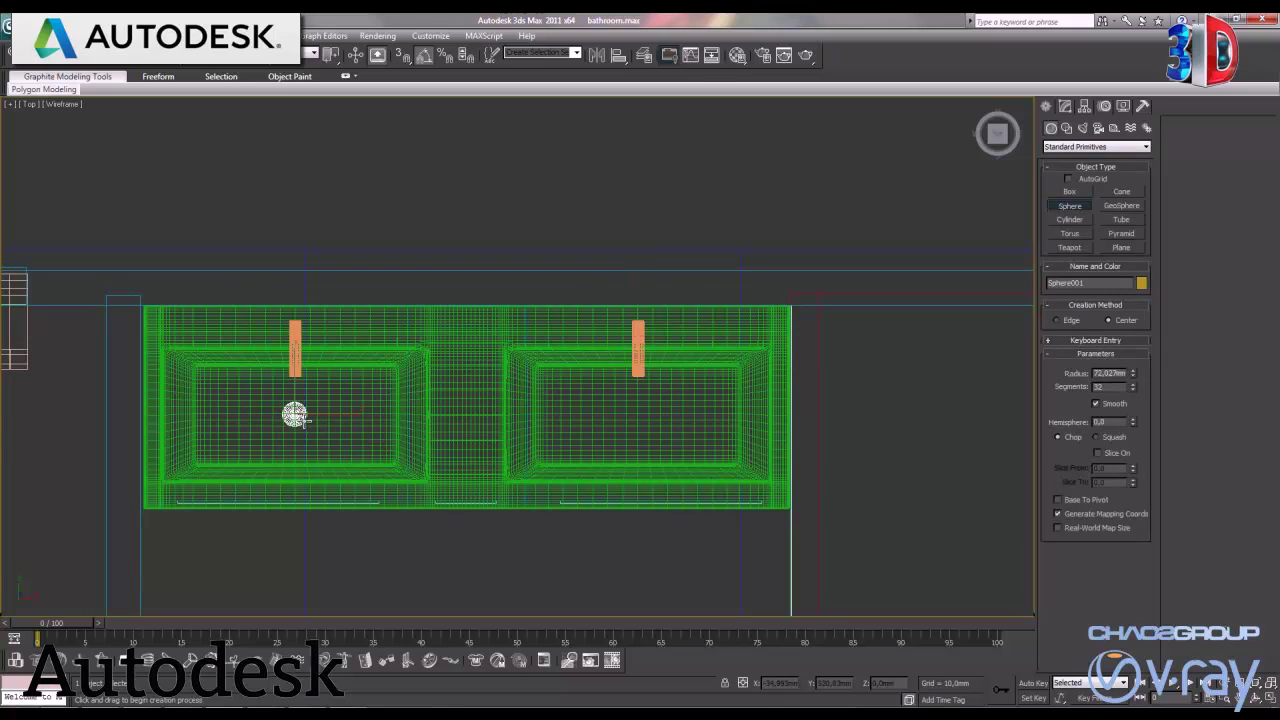
pyautogui.rightClick(300, 418)
pyautogui.click(1065, 106)
pyautogui.doubleClick(1106, 297)
pyautogui.write('8')
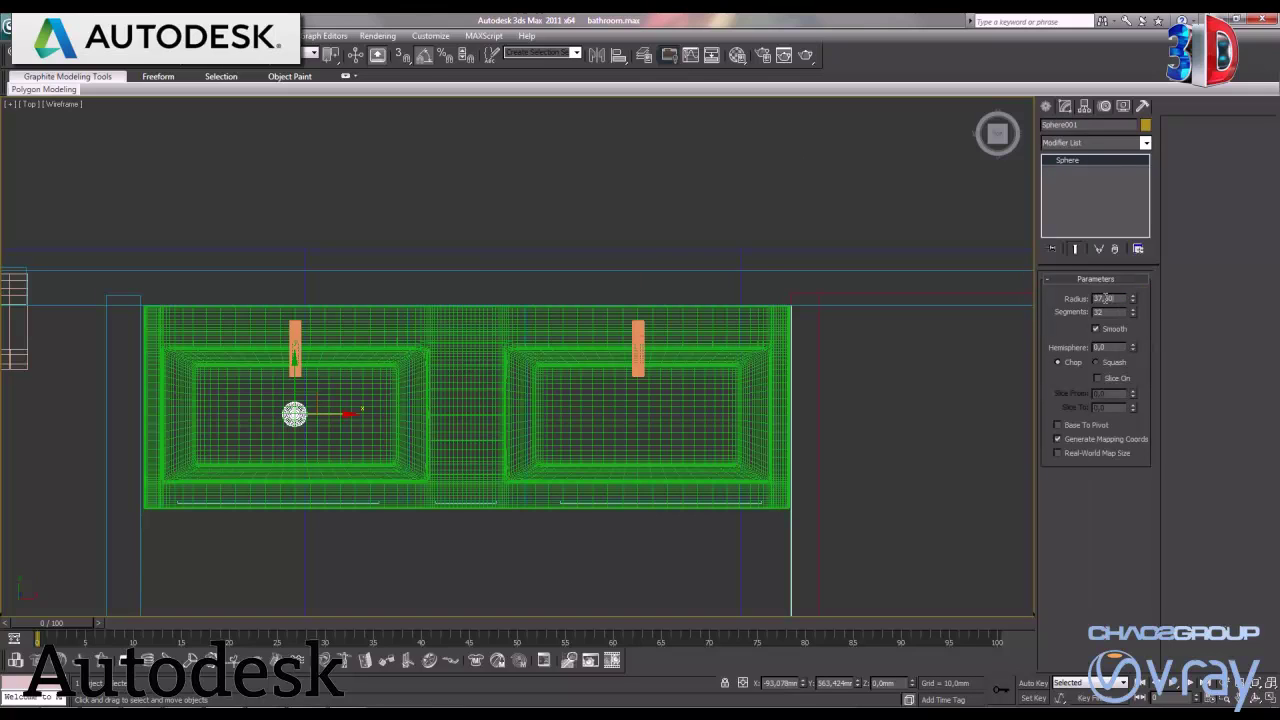
pyautogui.press('Return')
pyautogui.click(1104, 299)
# Frame the sphere in the Front view and set its radius to 30mm
pyautogui.click(1268, 699)
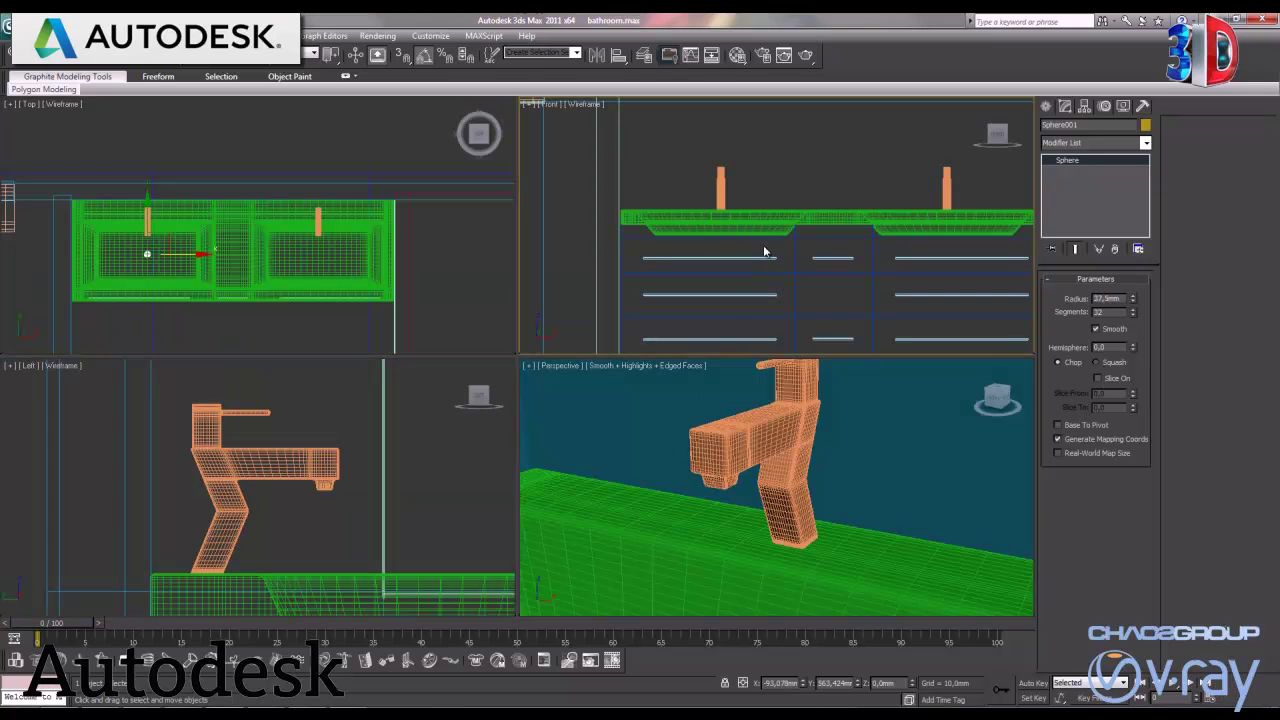
pyautogui.click(1268, 699)
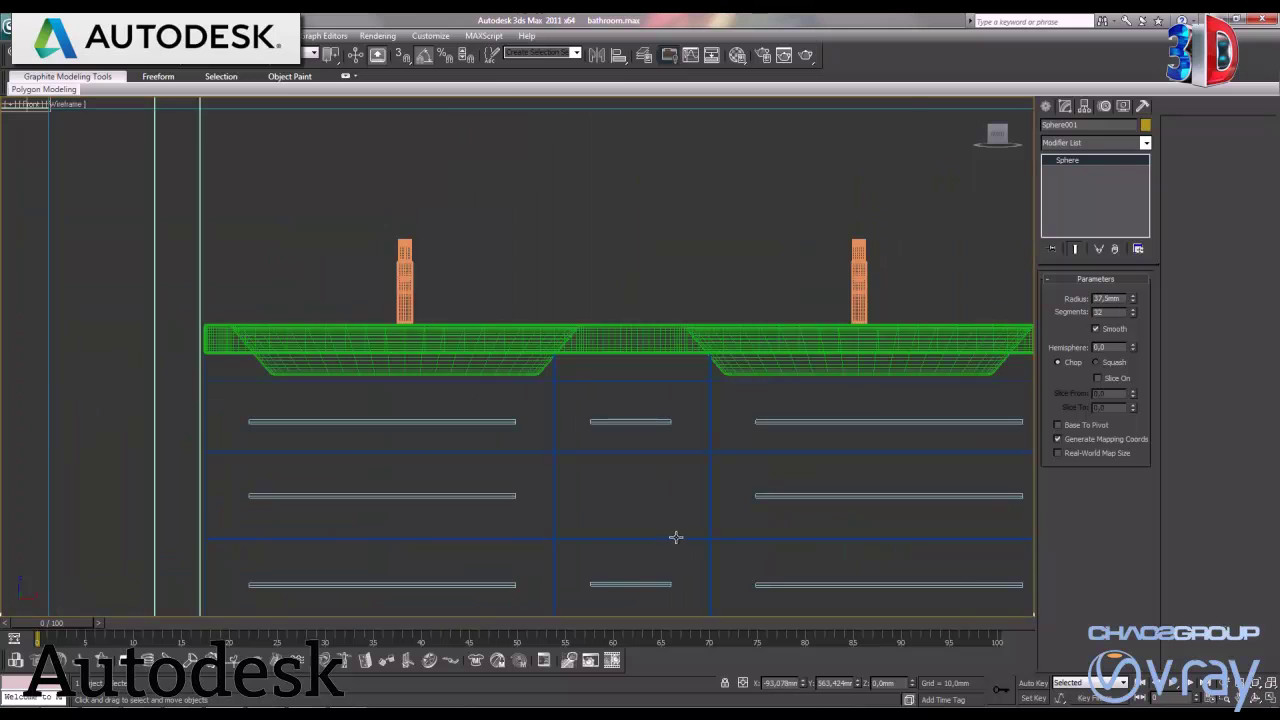
pyautogui.scroll(-2, 676, 538)
pyautogui.scroll(-2, 598, 458)
pyautogui.moveTo(532, 443); pyautogui.dragTo(532, 247)
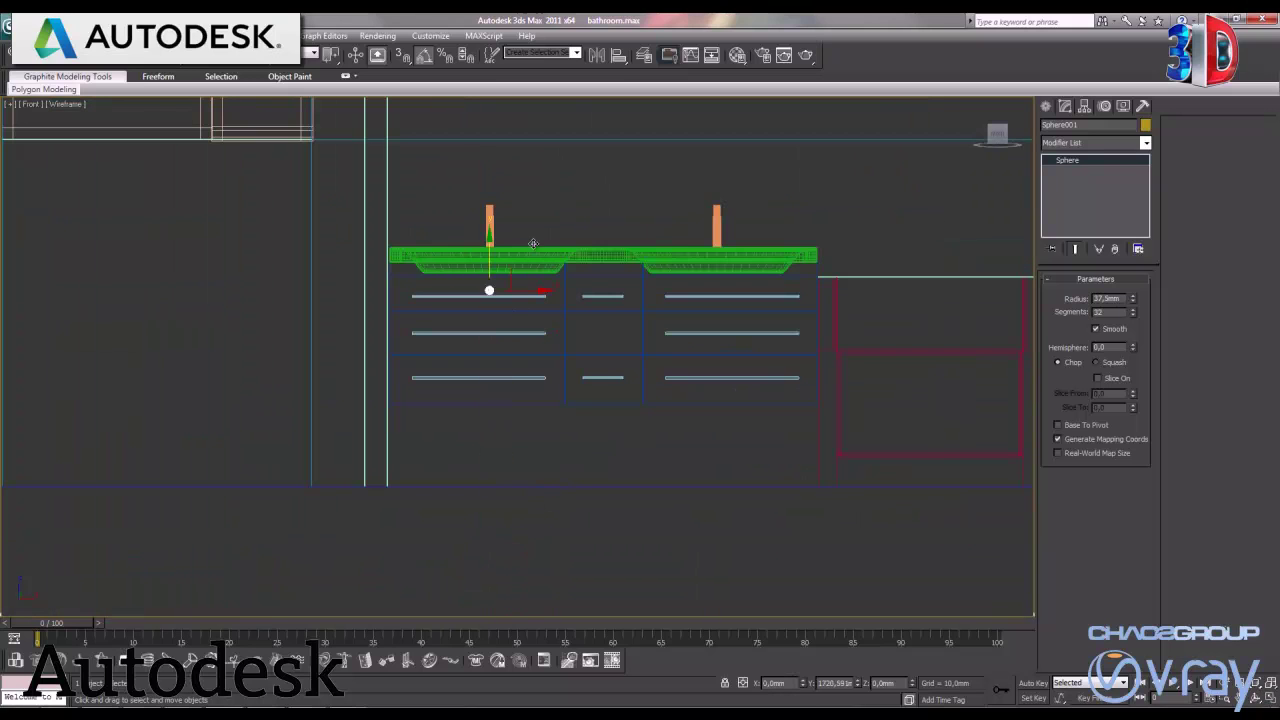
pyautogui.scroll(3, 509, 263)
pyautogui.scroll(3, 511, 246)
pyautogui.moveTo(511, 246); pyautogui.dragTo(582, 484, button='middle')
pyautogui.scroll(3, 582, 484)
pyautogui.moveTo(620, 363); pyautogui.dragTo(570, 441, button='middle')
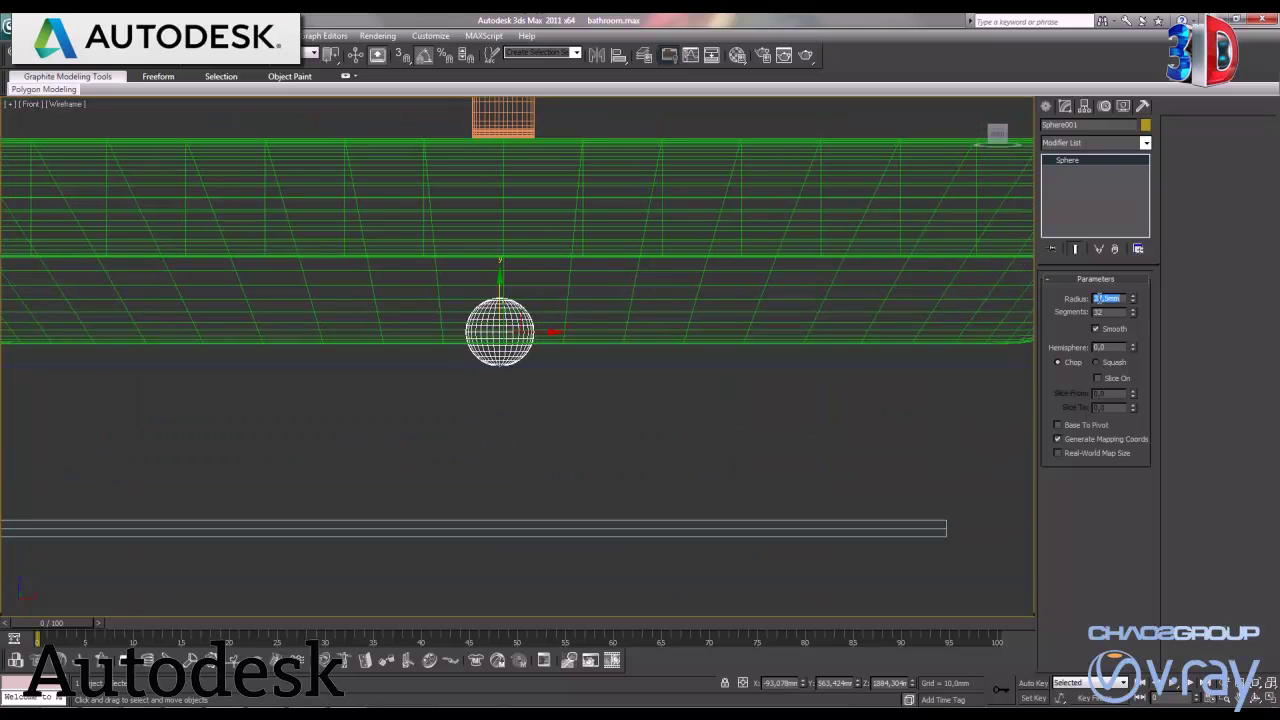
pyautogui.write('30')
pyautogui.press('Return')
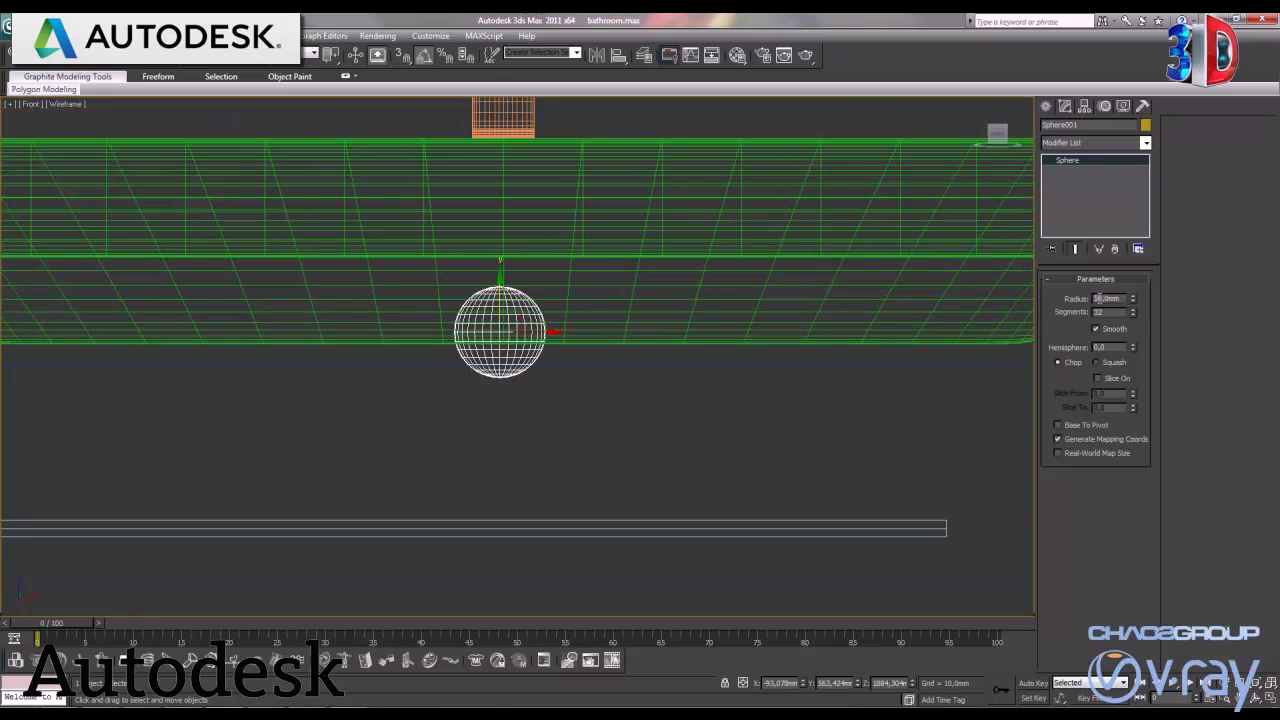
# Convert the sphere to Editable Poly and delete its lower-half vertices, leaving a dome
pyautogui.moveTo(500, 292); pyautogui.dragTo(664, 311)
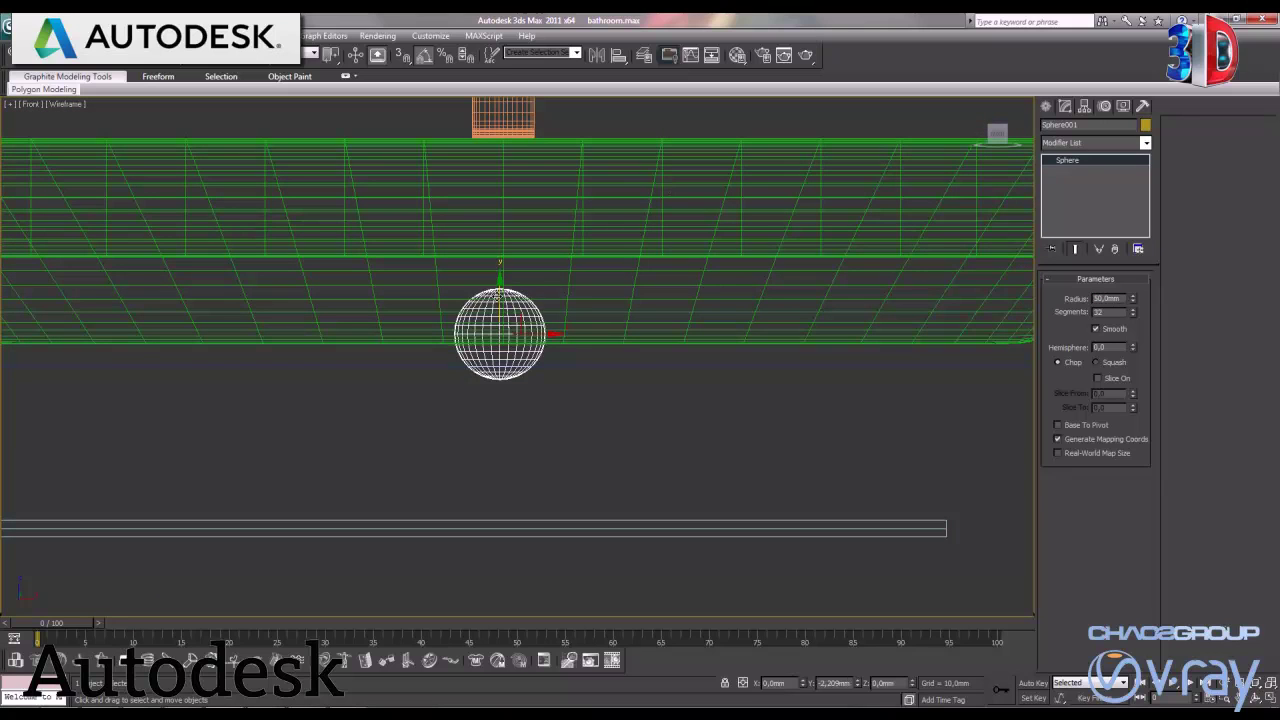
pyautogui.rightClick(530, 340)
pyautogui.click(712, 474)
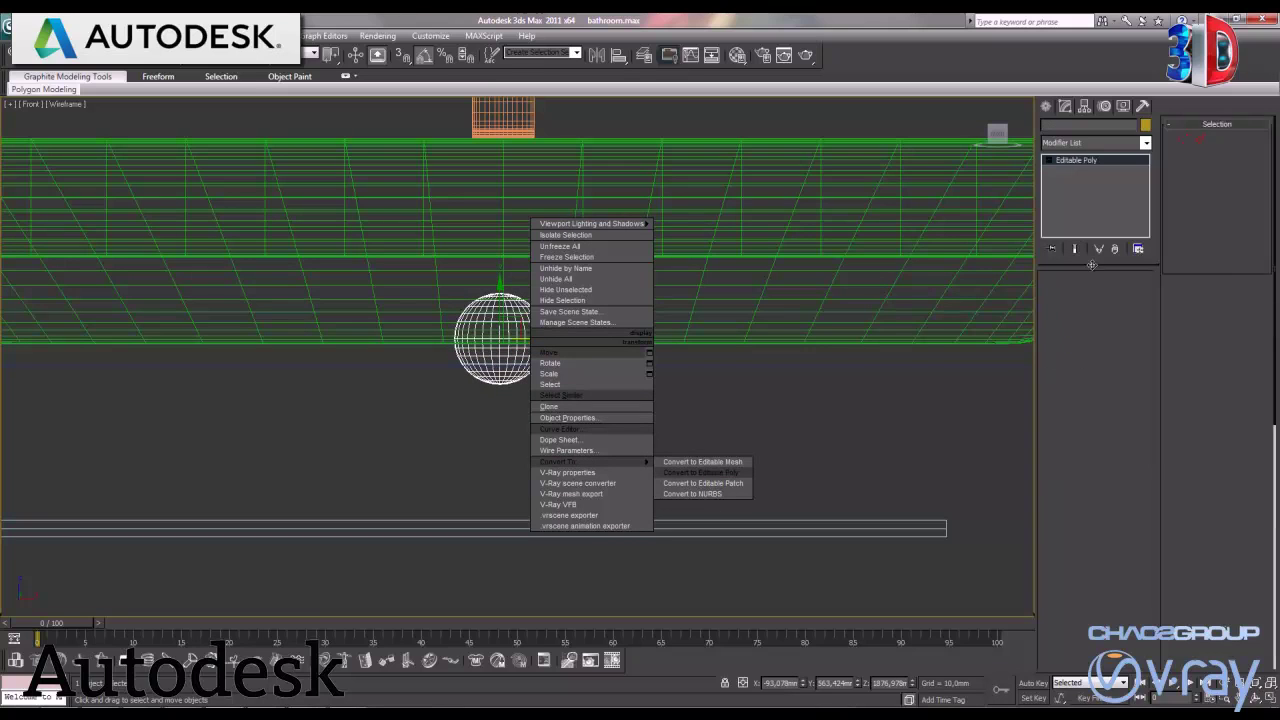
pyautogui.press('1')
pyautogui.moveTo(616, 412); pyautogui.dragTo(426, 342)
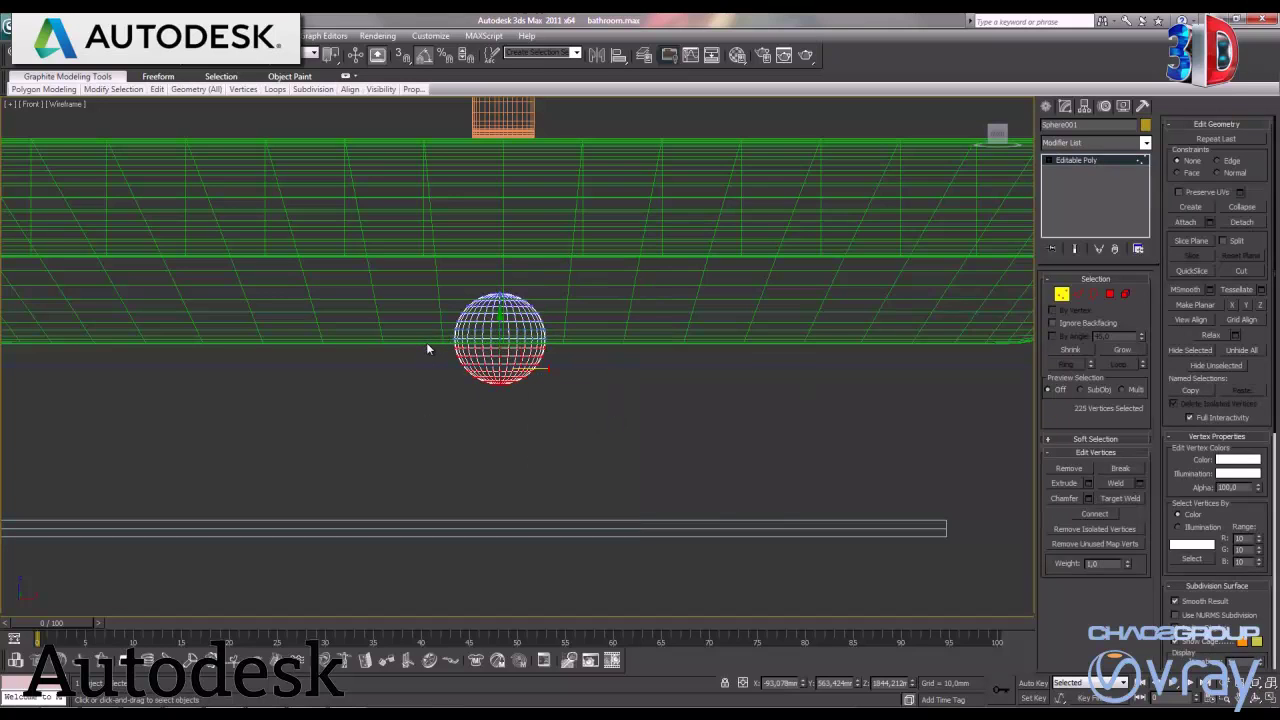
pyautogui.press('Delete')
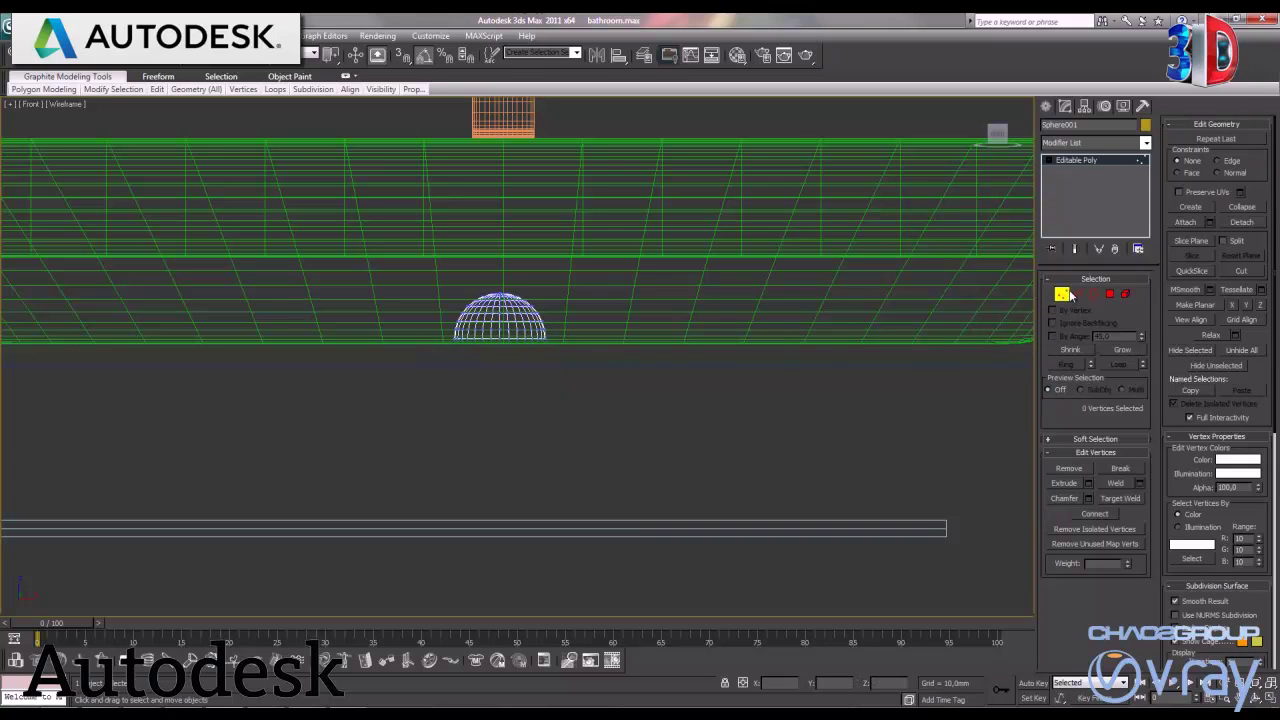
# Add an FFD 4x4x4 modifier to the dome and lock the dome selection
pyautogui.click(1062, 294)
pyautogui.click(1145, 143)
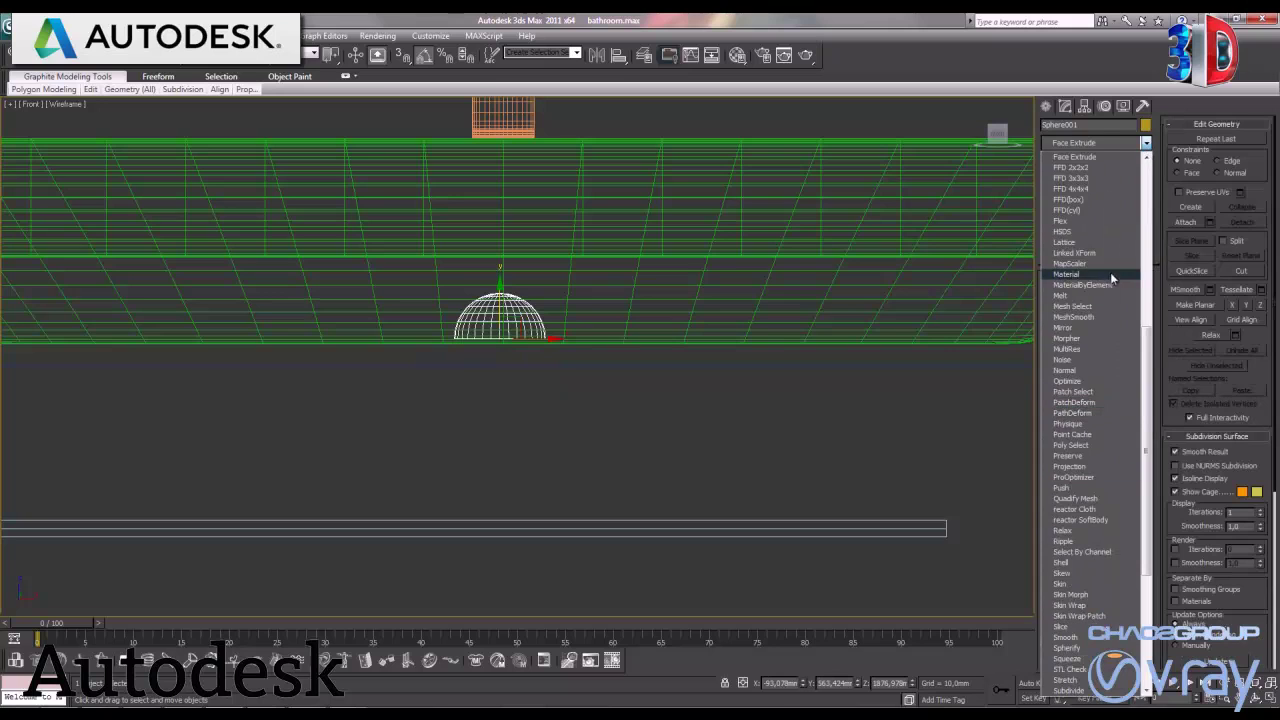
pyautogui.click(1084, 188)
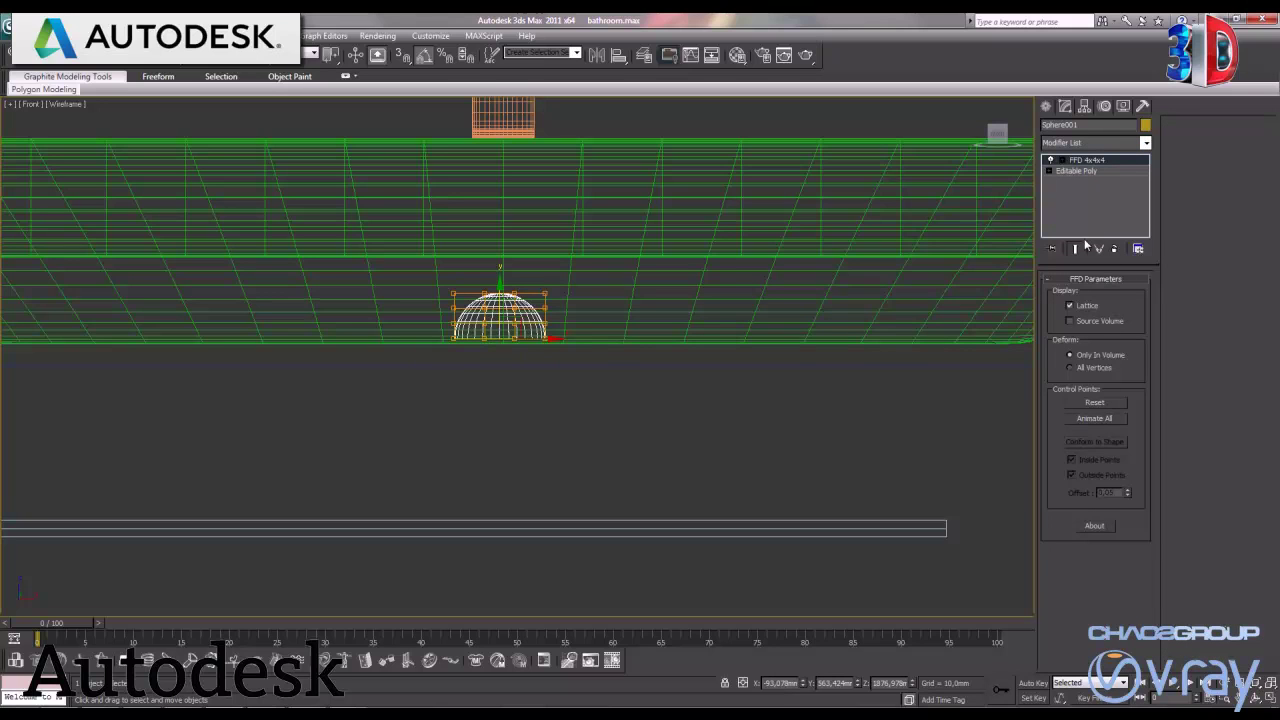
pyautogui.click(586, 317)
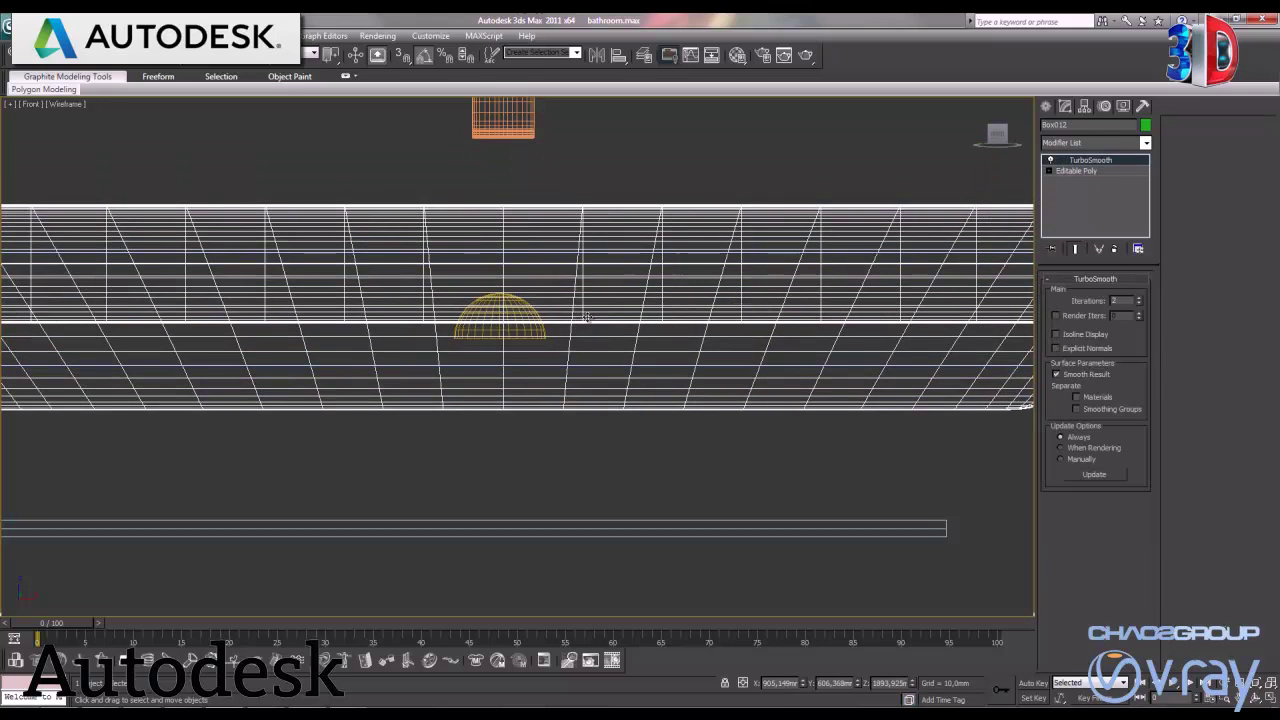
pyautogui.hotkey('ctrl', 'z')
pyautogui.click(540, 403)
pyautogui.click(518, 320)
pyautogui.press('space')
# Pull the FFD's top control points down to flatten the dome, then lower it into the basin
pyautogui.click(1050, 160)
pyautogui.press('1')
pyautogui.moveTo(358, 212); pyautogui.dragTo(622, 316)
pyautogui.moveTo(483, 222); pyautogui.dragTo(483, 240)
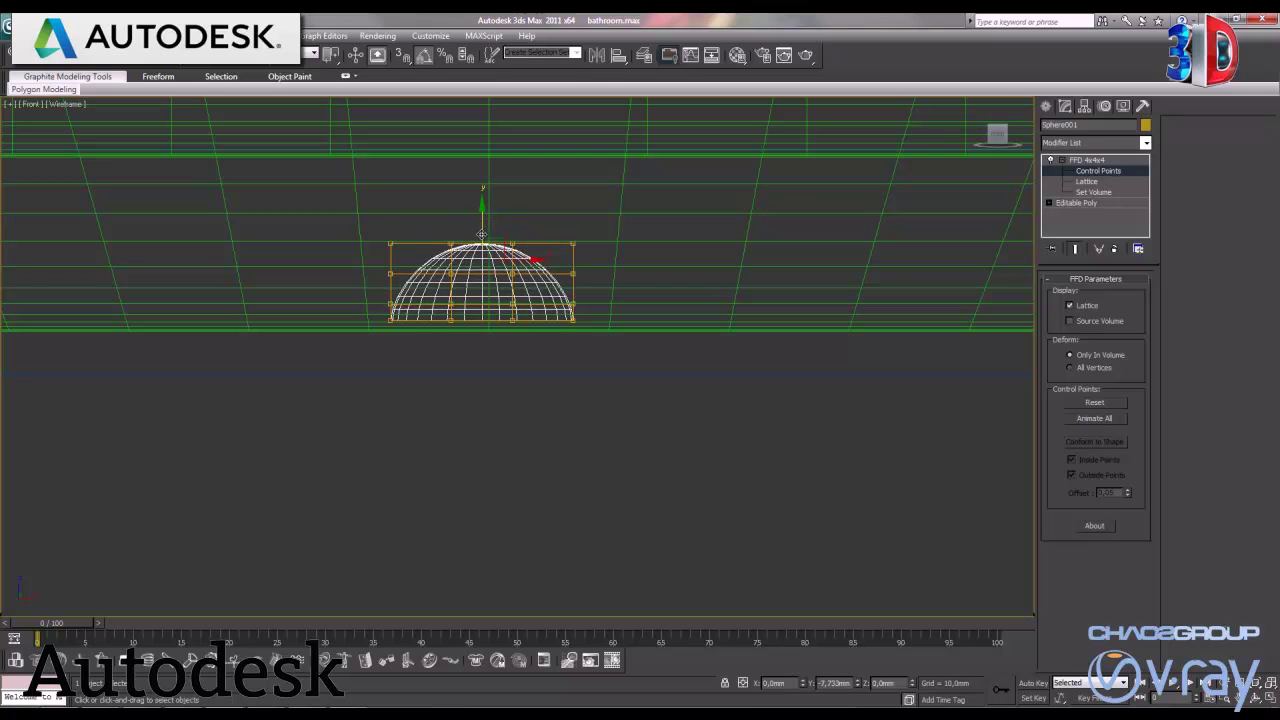
pyautogui.moveTo(364, 222); pyautogui.dragTo(598, 295)
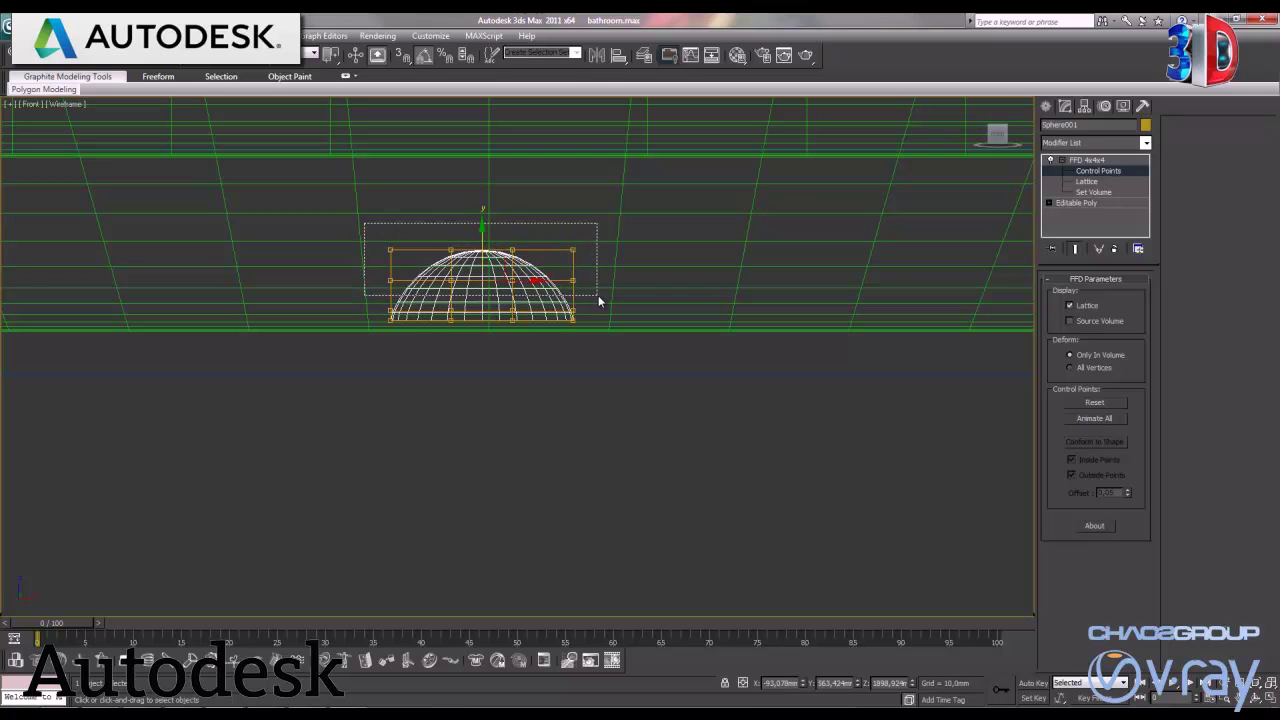
pyautogui.moveTo(484, 229); pyautogui.dragTo(481, 248)
pyautogui.moveTo(346, 226); pyautogui.dragTo(606, 294)
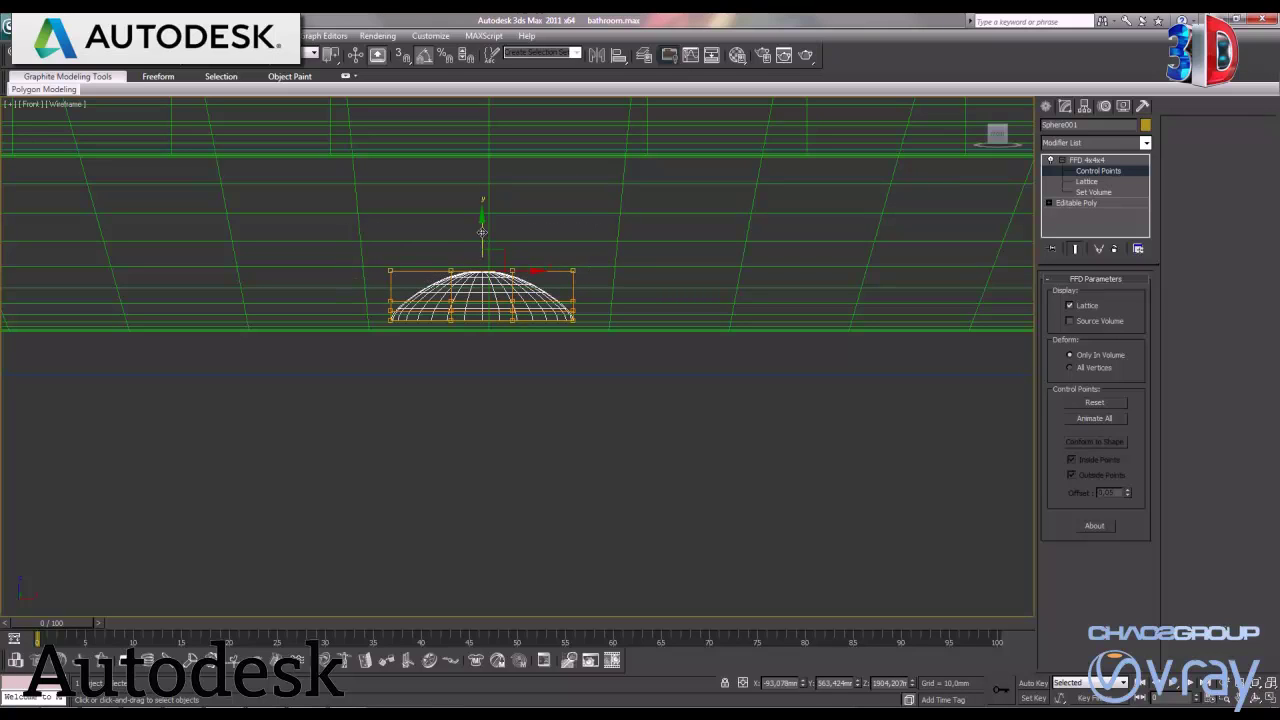
pyautogui.moveTo(482, 232); pyautogui.dragTo(475, 252)
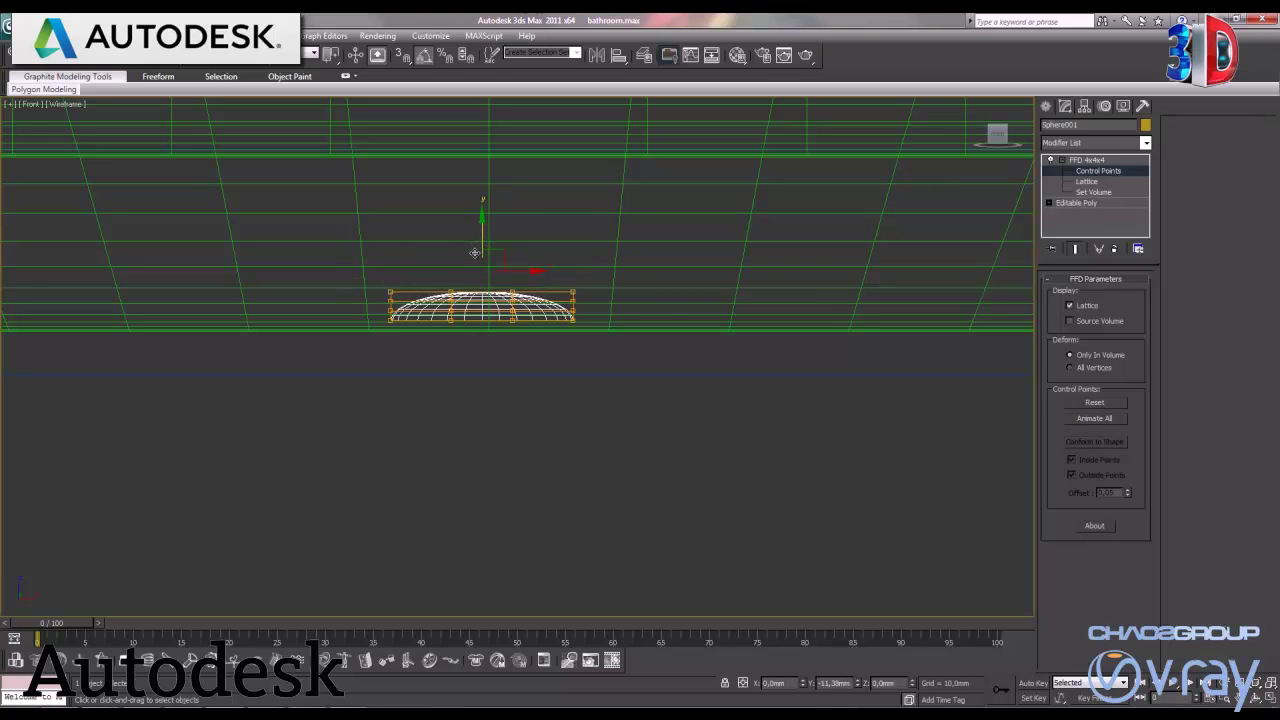
pyautogui.click(1087, 160)
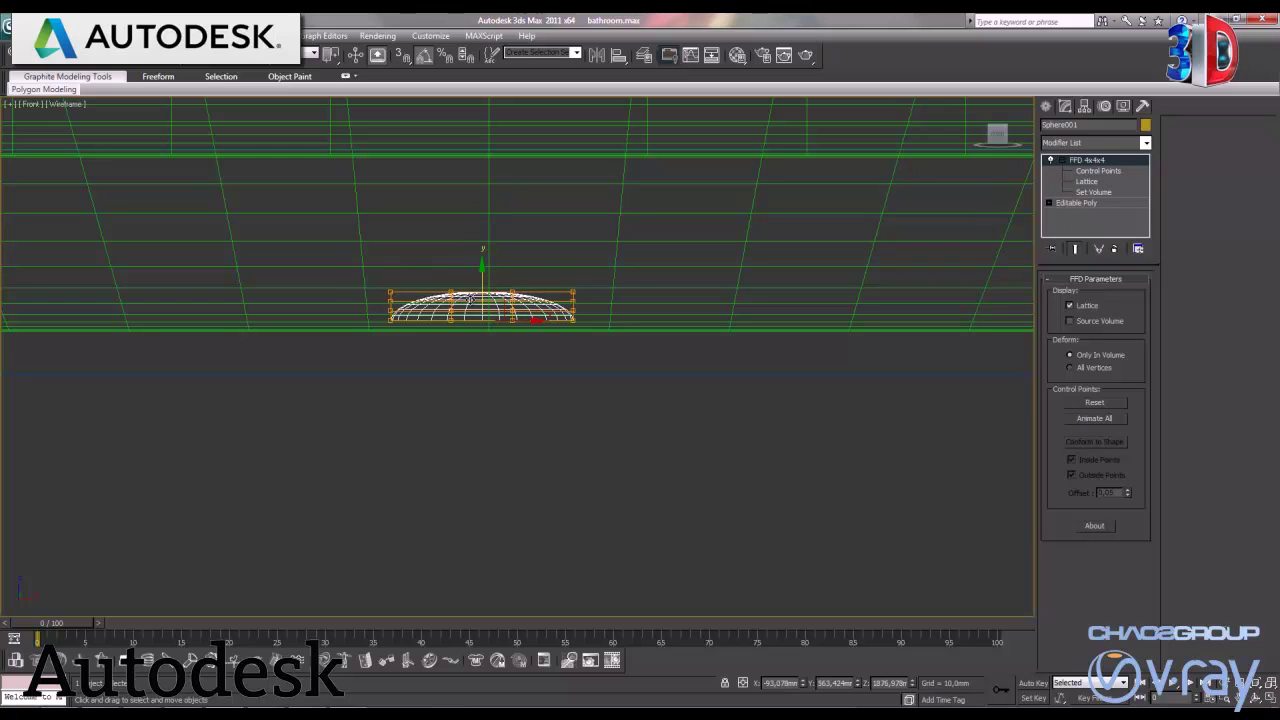
pyautogui.moveTo(481, 272); pyautogui.dragTo(482, 282)
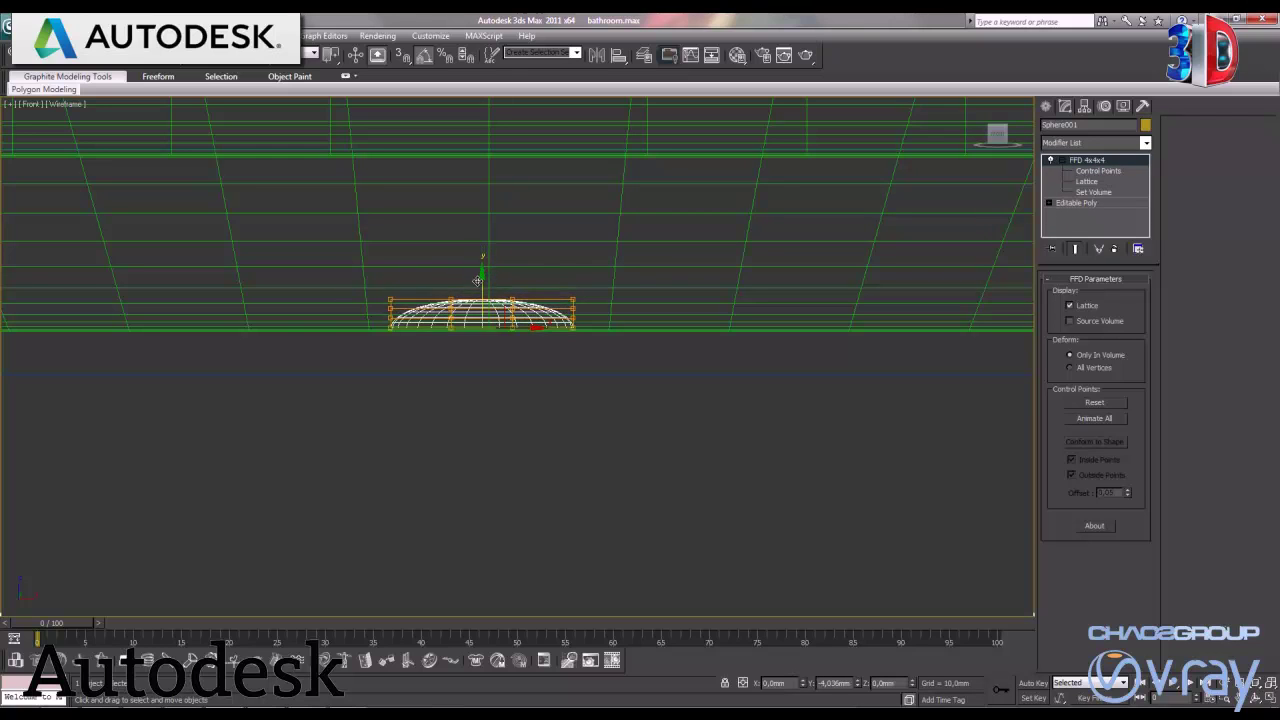
pyautogui.click(1270, 700)
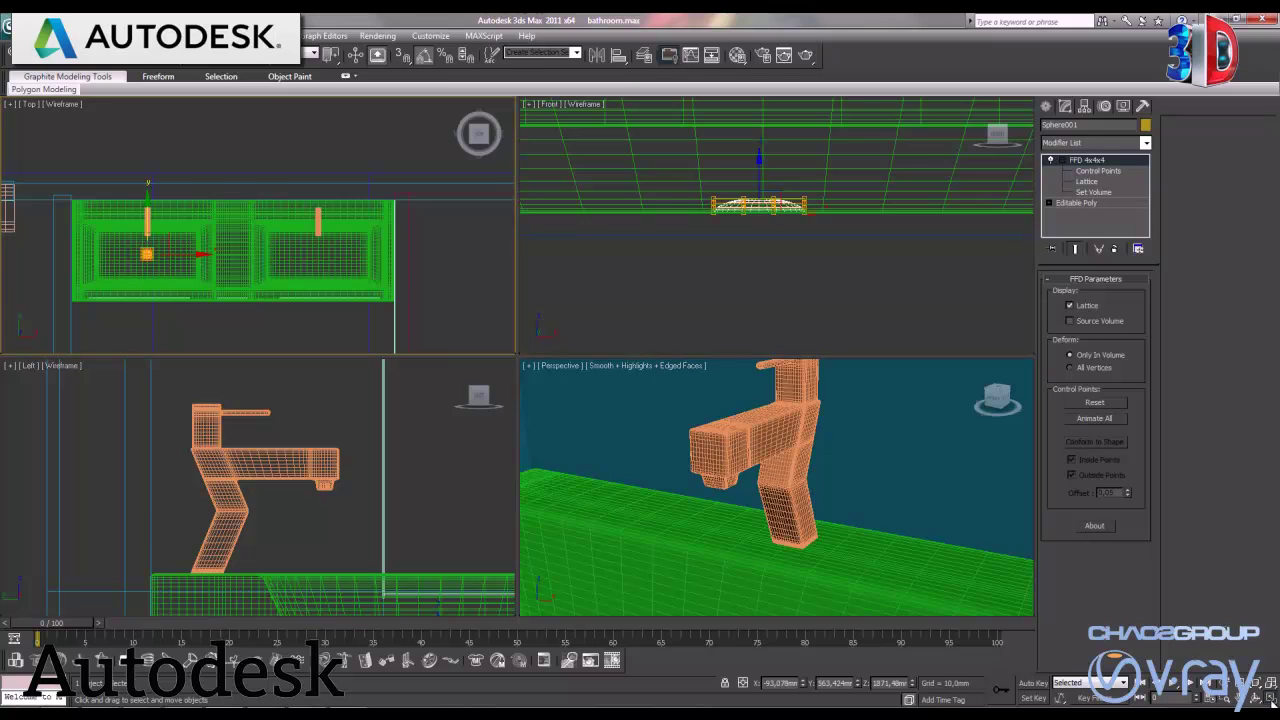
# In the maximized Top view, Shift-drag a copy of the flattened drain into the right basin
pyautogui.hotkey('alt', 'w')
pyautogui.keyDown('shift'); pyautogui.moveTo(346, 424); pyautogui.dragTo(681, 481); pyautogui.keyUp('shift')
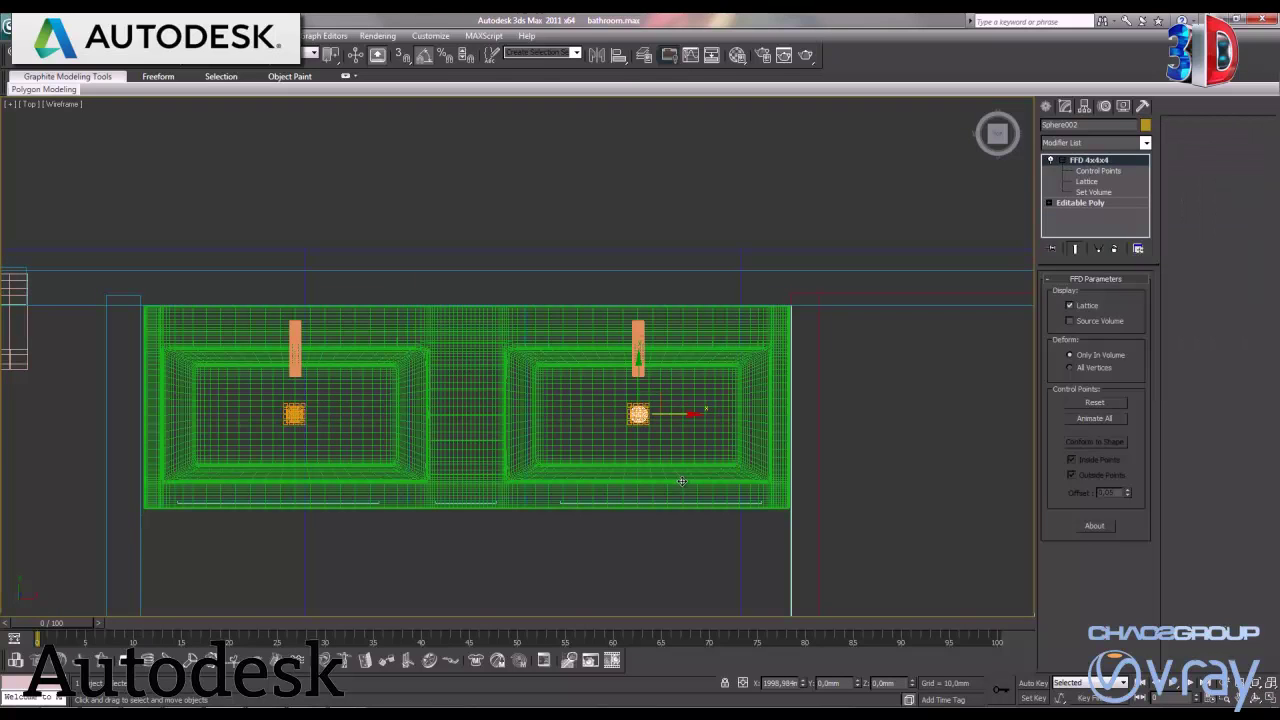
pyautogui.click(644, 421)
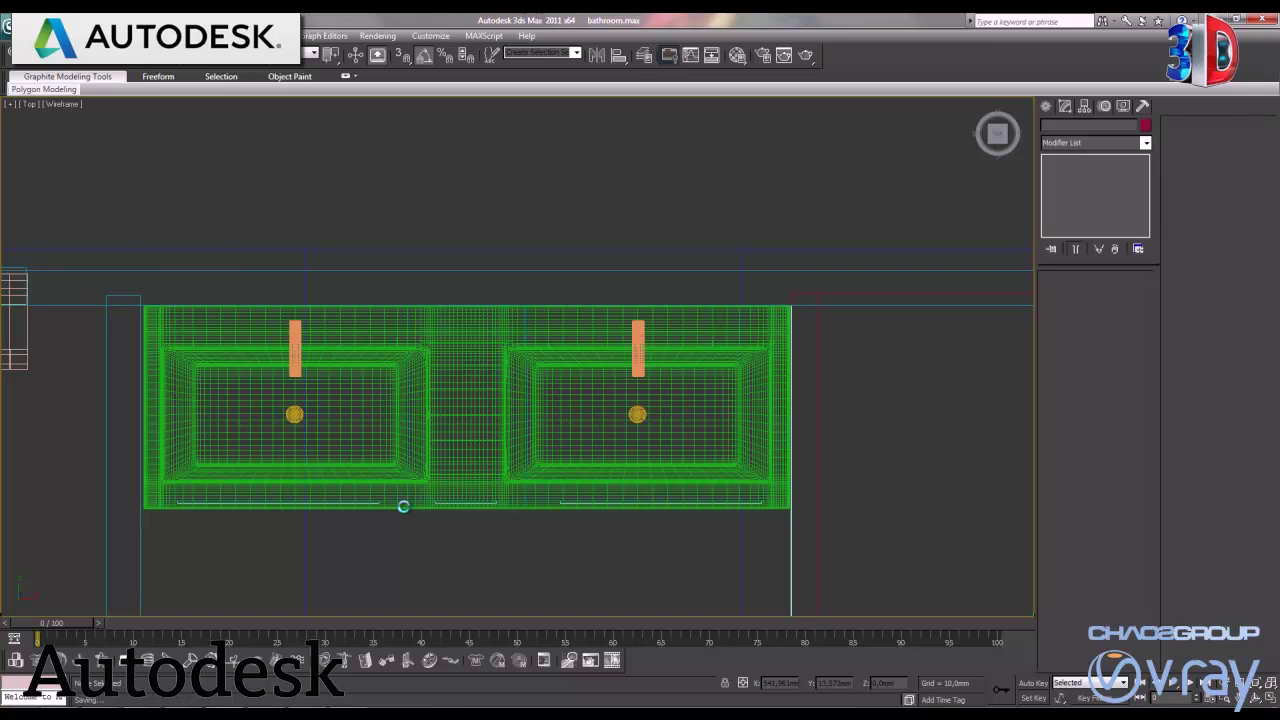
# Draw a thin box spanning the full width of the vanity in the Top view
pyautogui.click(1046, 105)
pyautogui.click(1072, 190)
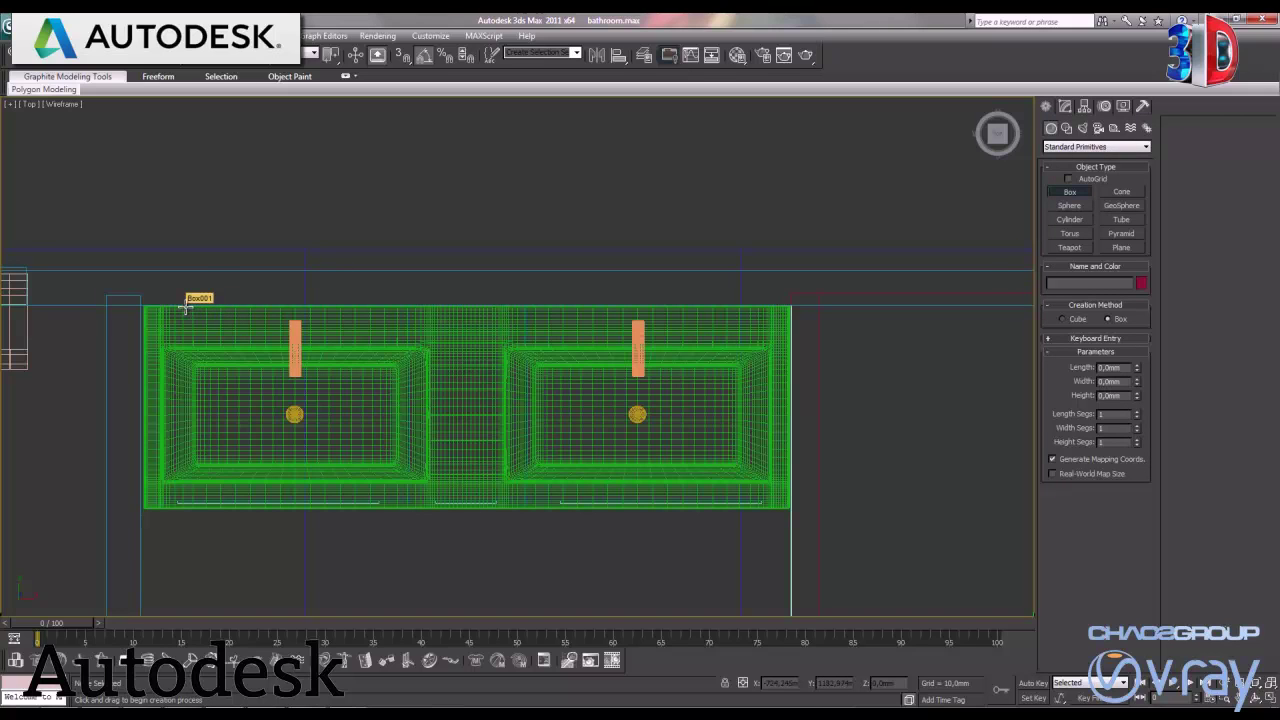
pyautogui.moveTo(162, 305)
pyautogui.mouseDown()
pyautogui.moveTo(766, 333)
pyautogui.moveTo(766, 318)
pyautogui.mouseUp()
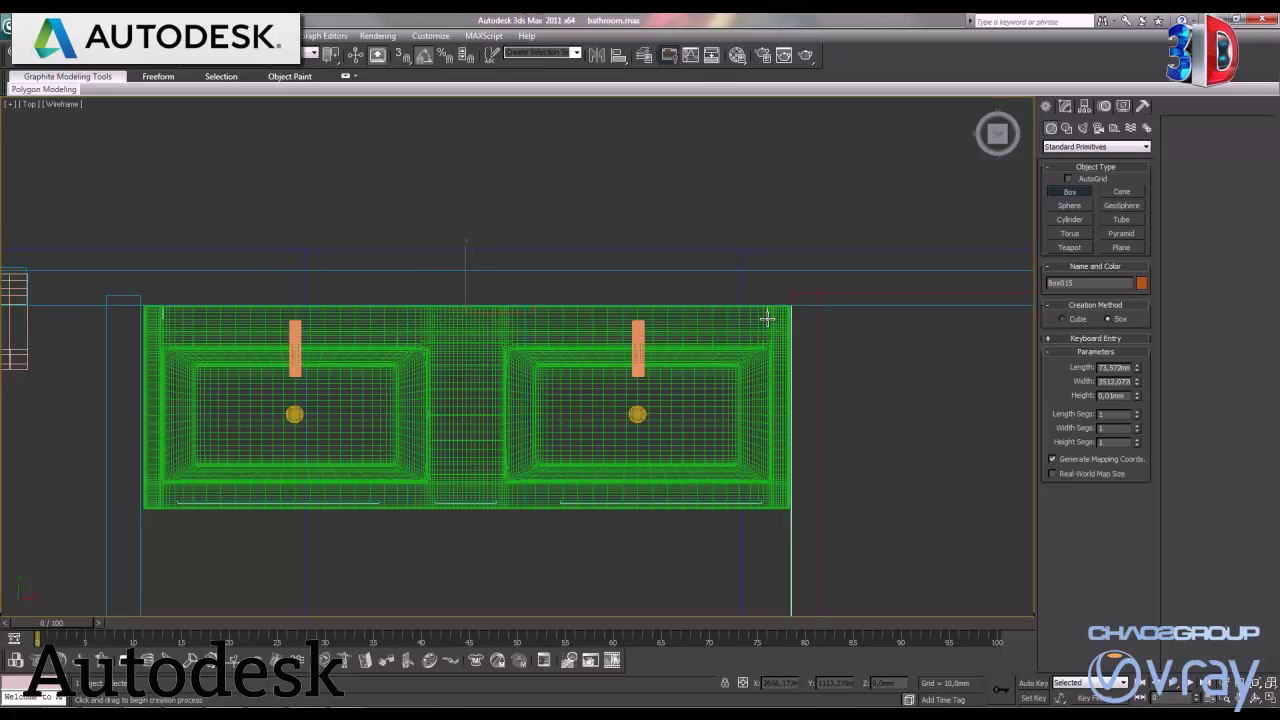
pyautogui.click(769, 272)
pyautogui.rightClick(769, 275)
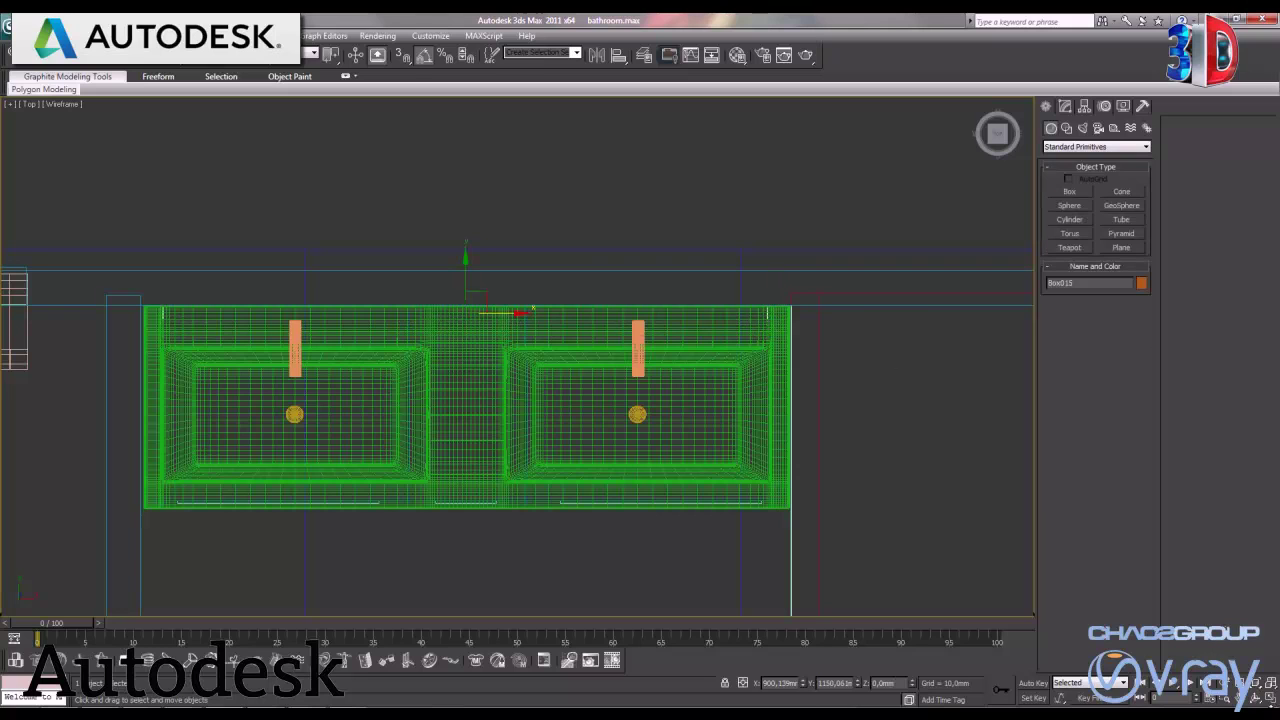
# Lift the new box up above the vanity in a maximized Front view
pyautogui.hotkey('alt', 'w')
pyautogui.rightClick(820, 305)
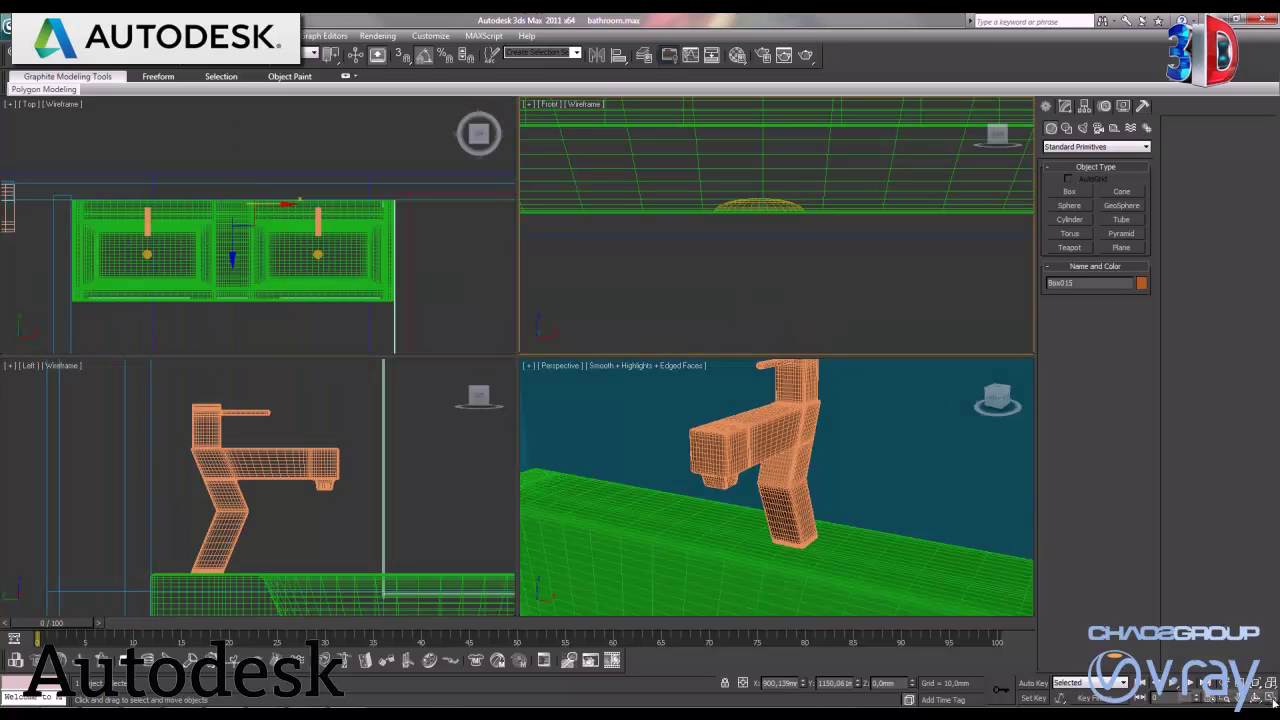
pyautogui.hotkey('alt', 'w')
pyautogui.scroll(-2, 548, 368)
pyautogui.scroll(-2, 563, 371)
pyautogui.scroll(-3, 563, 365)
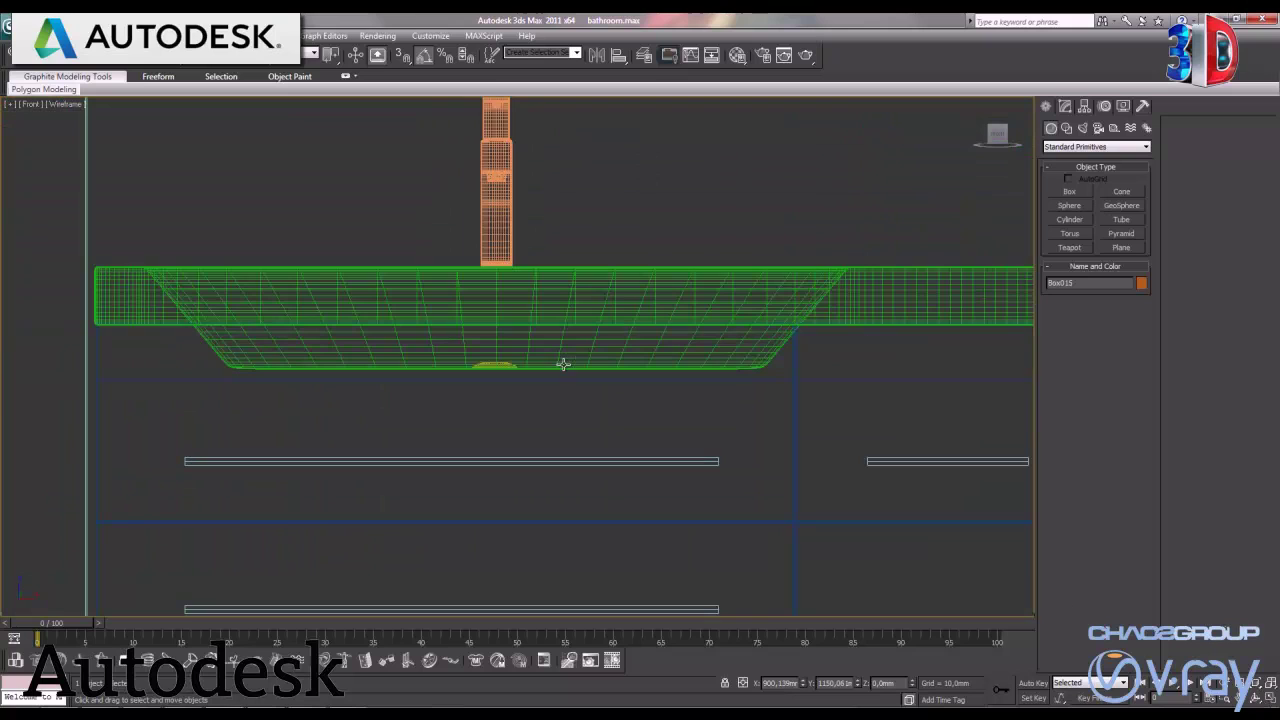
pyautogui.scroll(-2, 566, 395)
pyautogui.scroll(-3, 566, 395)
pyautogui.moveTo(623, 524); pyautogui.dragTo(704, 220)
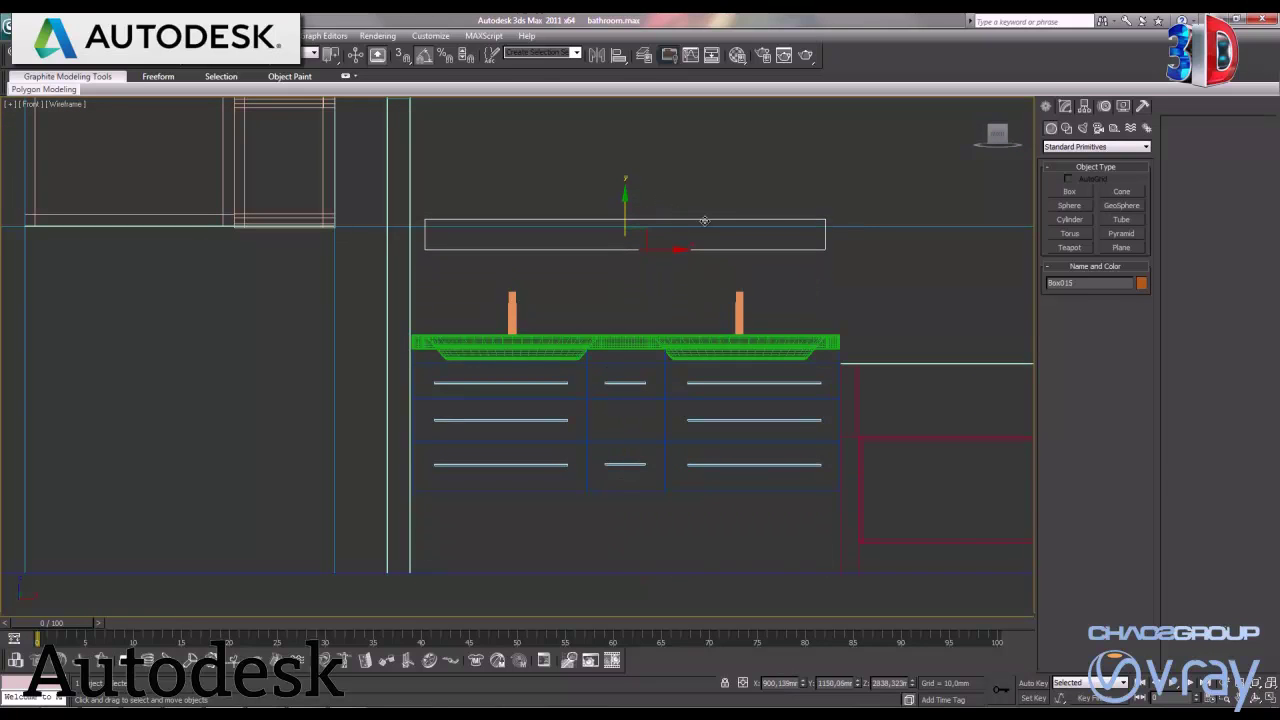
pyautogui.moveTo(704, 220); pyautogui.dragTo(652, 402, button='middle')
# Increase the box's Height to about 1199 so it forms the wall mirror
pyautogui.click(1066, 107)
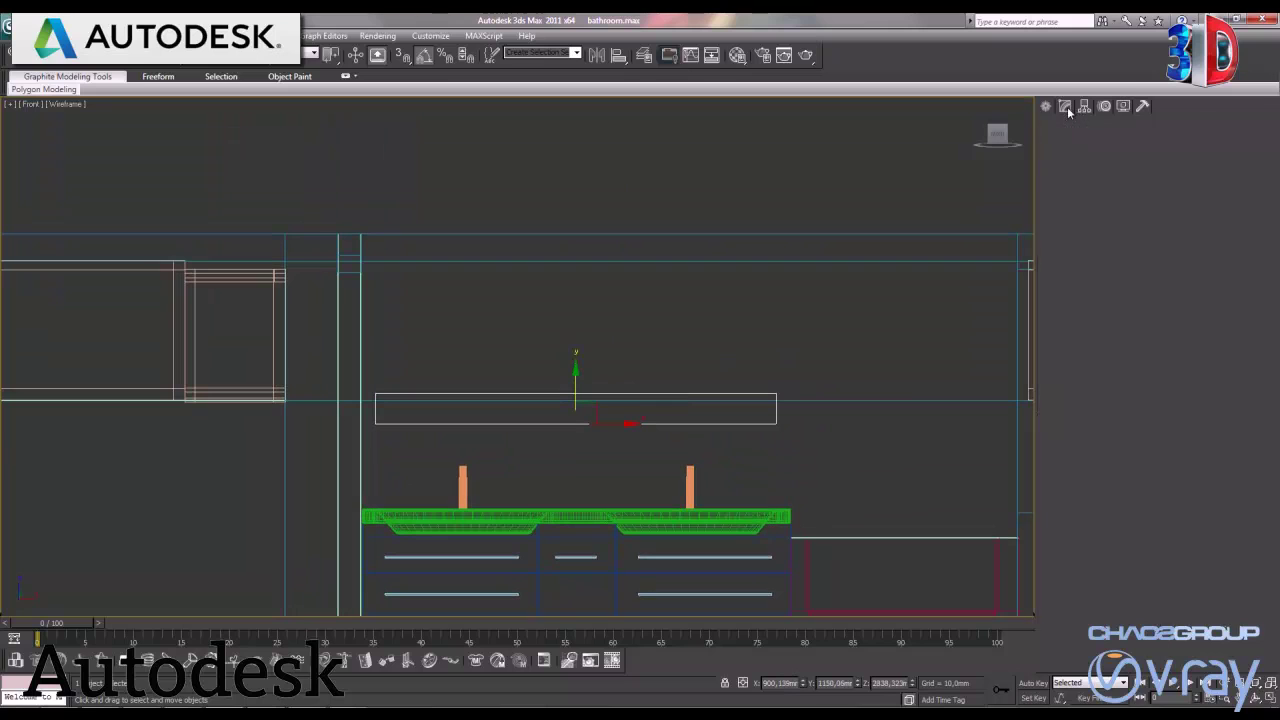
pyautogui.moveTo(1137, 316); pyautogui.dragTo(1137, 87)
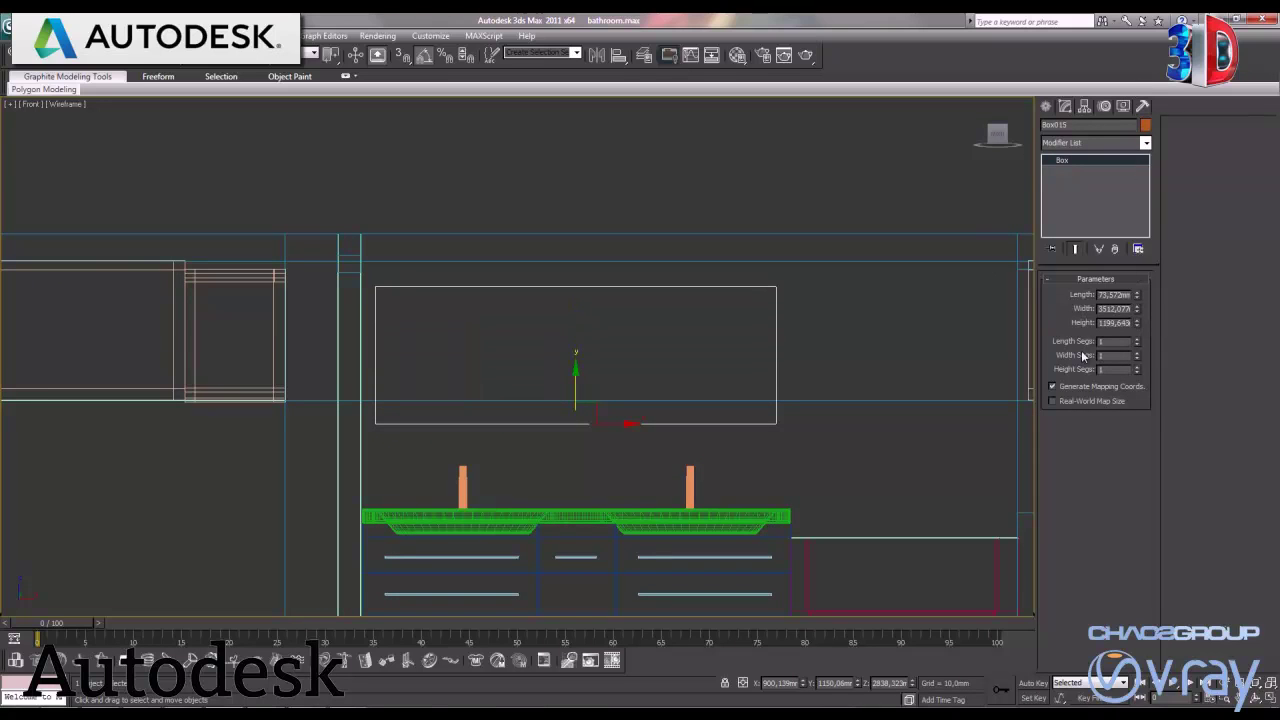
pyautogui.click(1270, 698)
# Maximize the Perspective view, then zoom and orbit out to face the window wall from outside
pyautogui.rightClick(853, 533)
pyautogui.click(1270, 698)
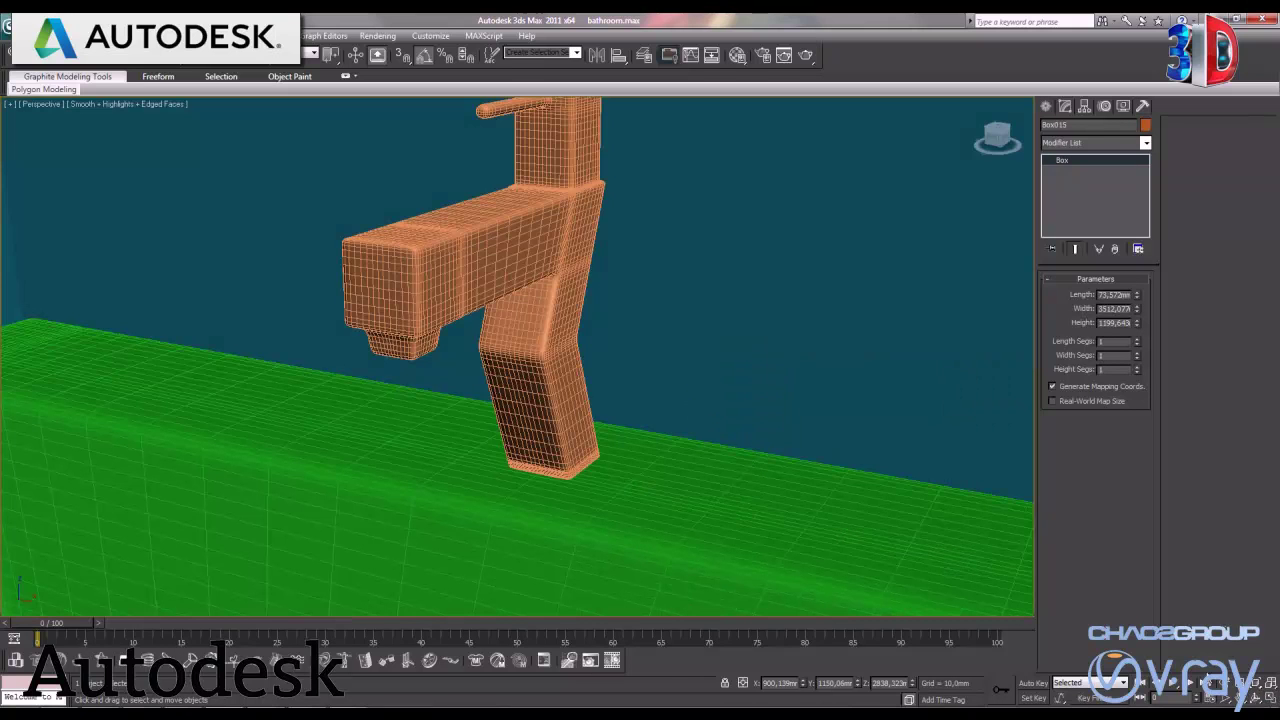
pyautogui.click(1228, 686)
pyautogui.moveTo(525, 330); pyautogui.dragTo(460, 431)
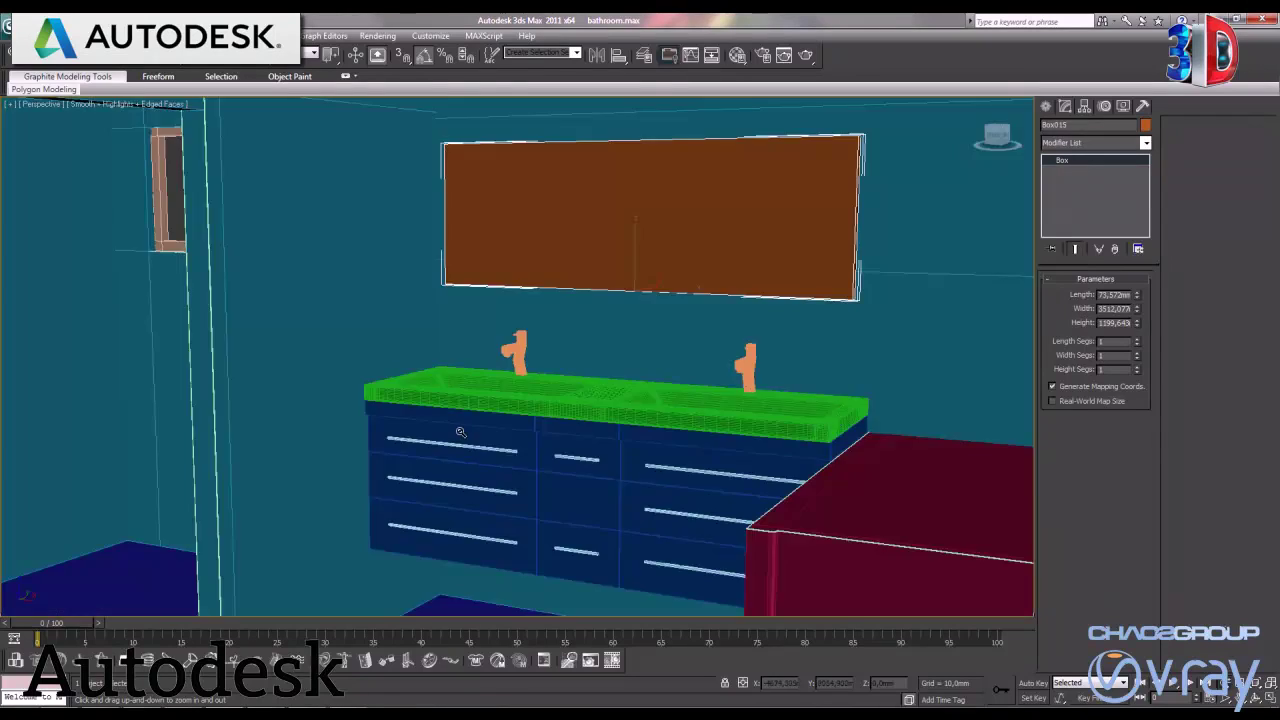
pyautogui.keyDown('alt'); pyautogui.moveTo(460, 431); pyautogui.dragTo(503, 476, button='middle'); pyautogui.keyUp('alt')
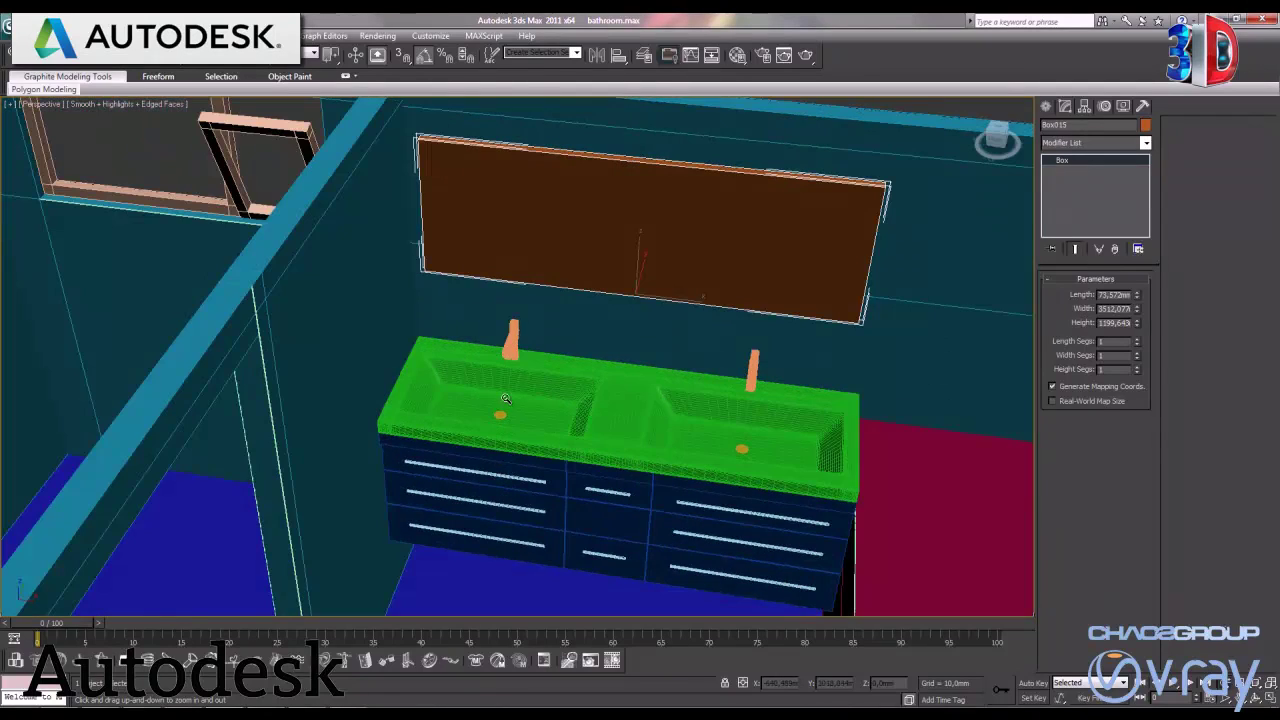
pyautogui.moveTo(504, 400); pyautogui.dragTo(582, 479)
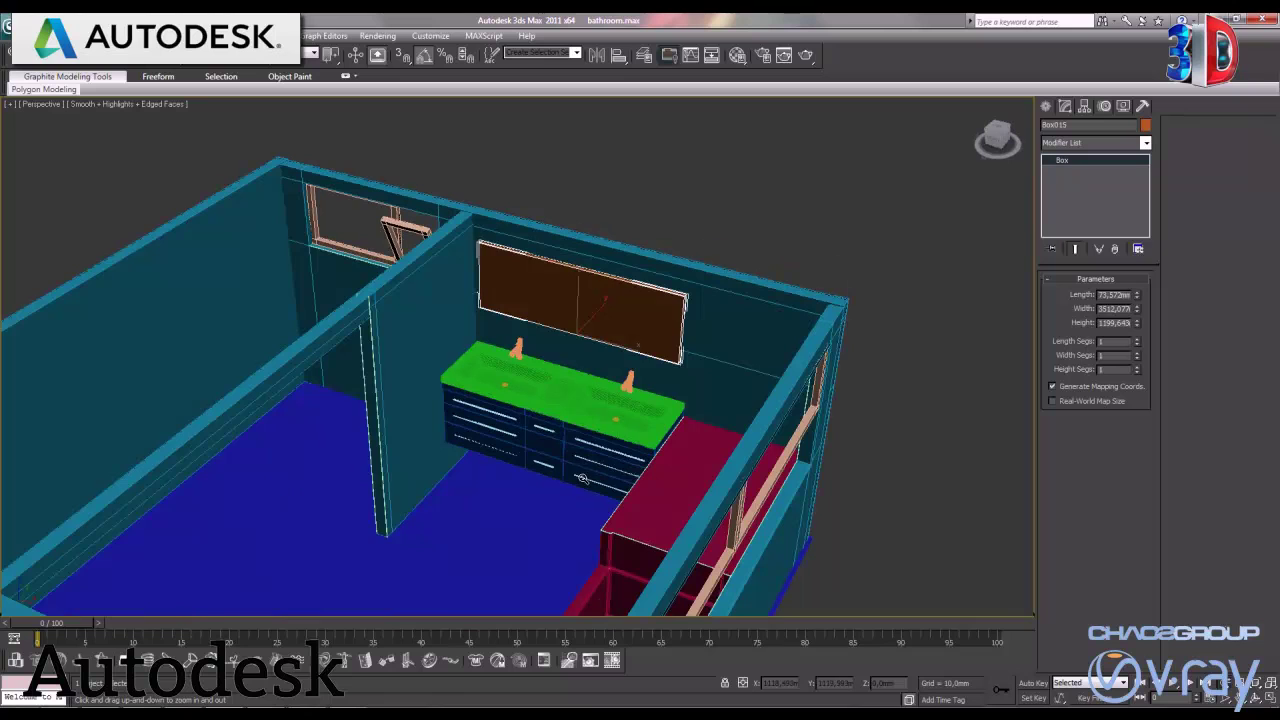
pyautogui.keyDown('alt'); pyautogui.moveTo(582, 479); pyautogui.dragTo(606, 409, button='middle'); pyautogui.keyUp('alt')
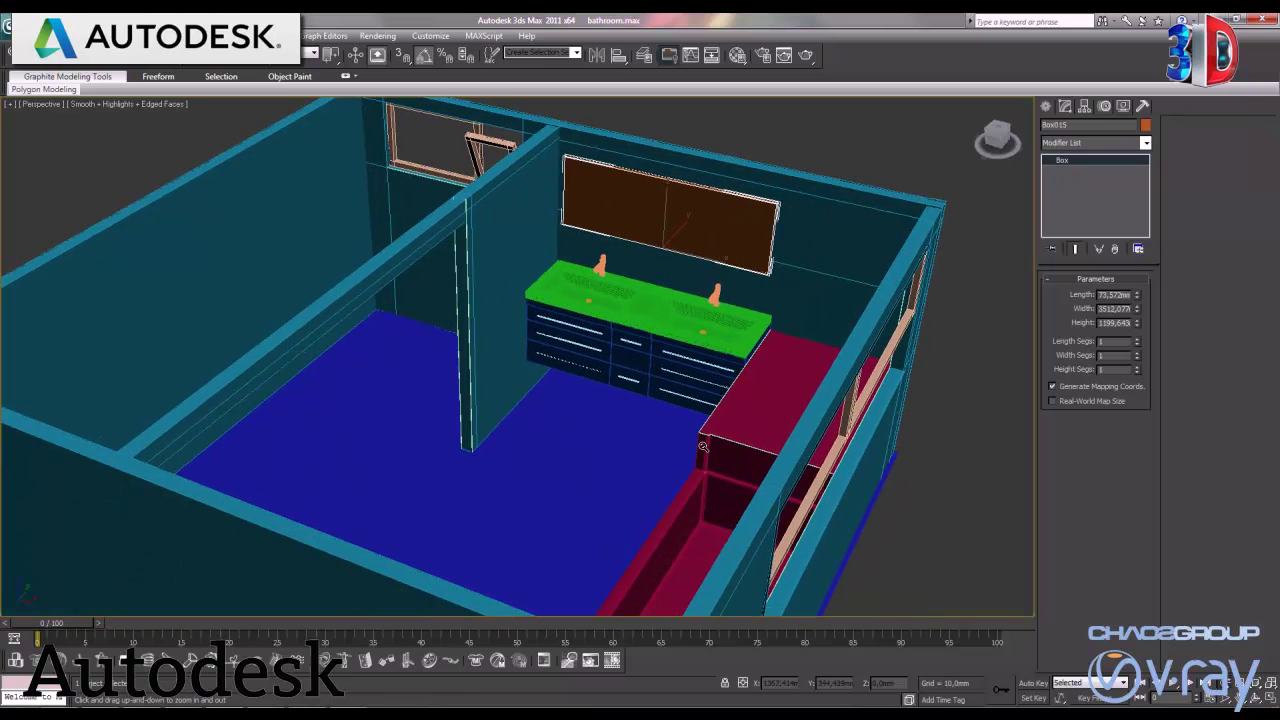
pyautogui.moveTo(866, 545)
pyautogui.keyDown('alt'); pyautogui.mouseDown(button='middle')
pyautogui.moveTo(674, 491)
pyautogui.moveTo(735, 503)
pyautogui.moveTo(726, 491)
pyautogui.mouseUp(button='middle'); pyautogui.keyUp('alt')
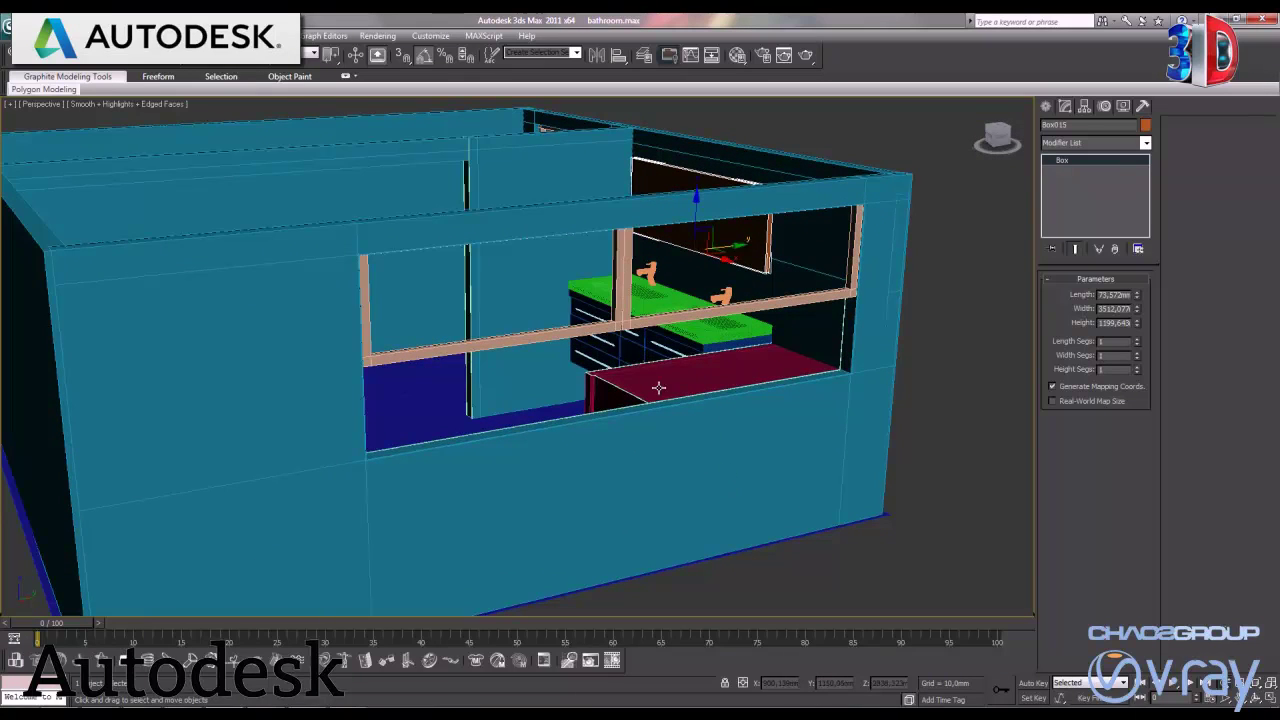
# Lower the bottom vertices of the left window frame to lengthen it
pyautogui.click(580, 330)
pyautogui.click(1062, 293)
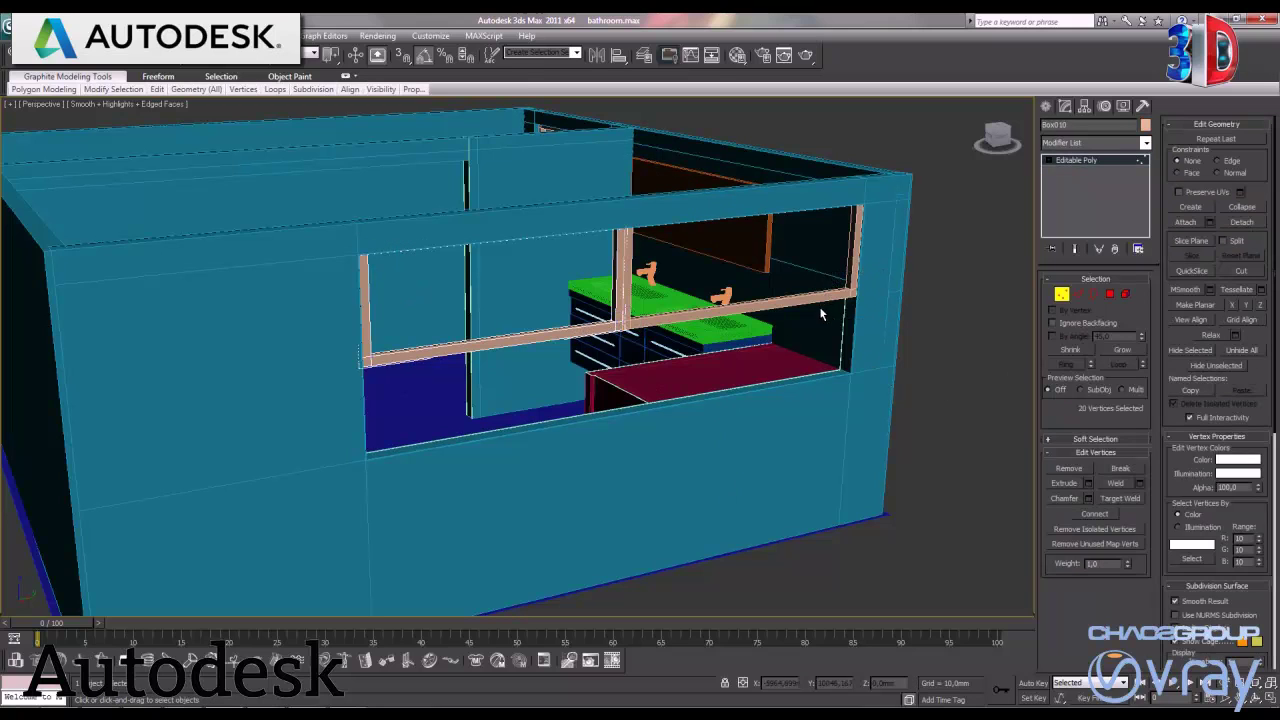
pyautogui.keyDown('alt'); pyautogui.moveTo(345, 240); pyautogui.dragTo(486, 398); pyautogui.keyUp('alt')
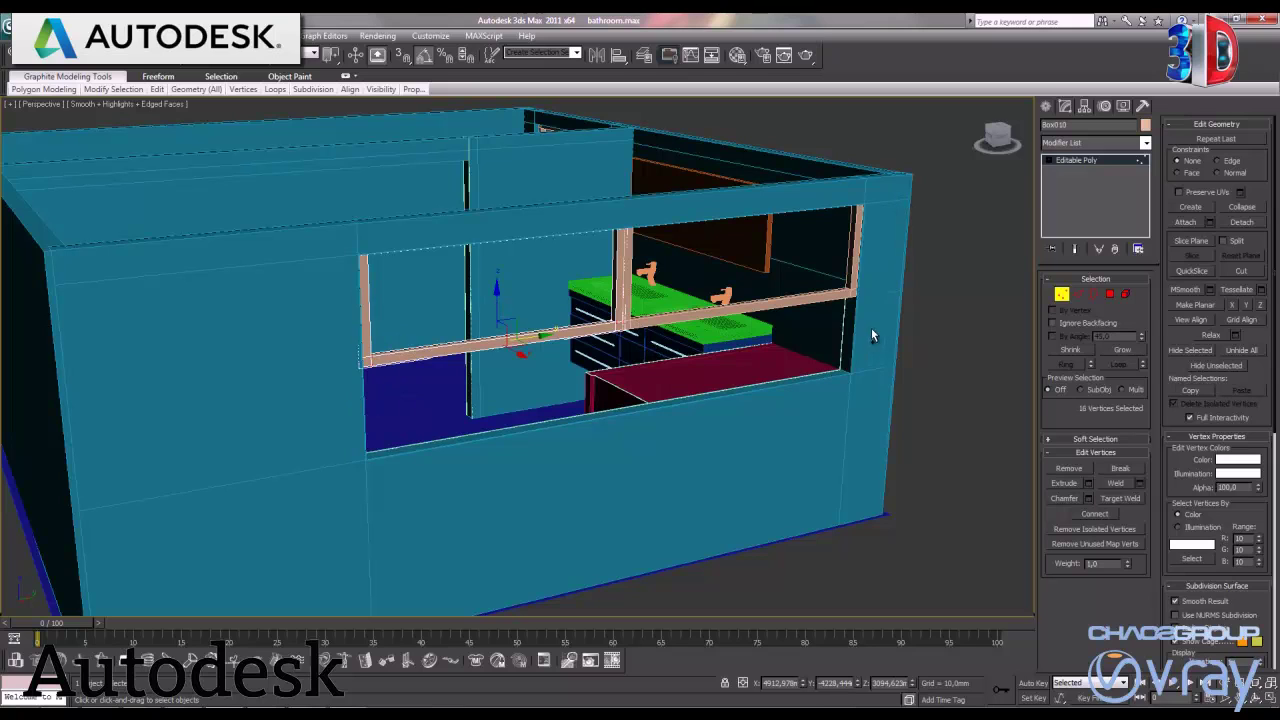
pyautogui.moveTo(495, 310); pyautogui.dragTo(477, 403)
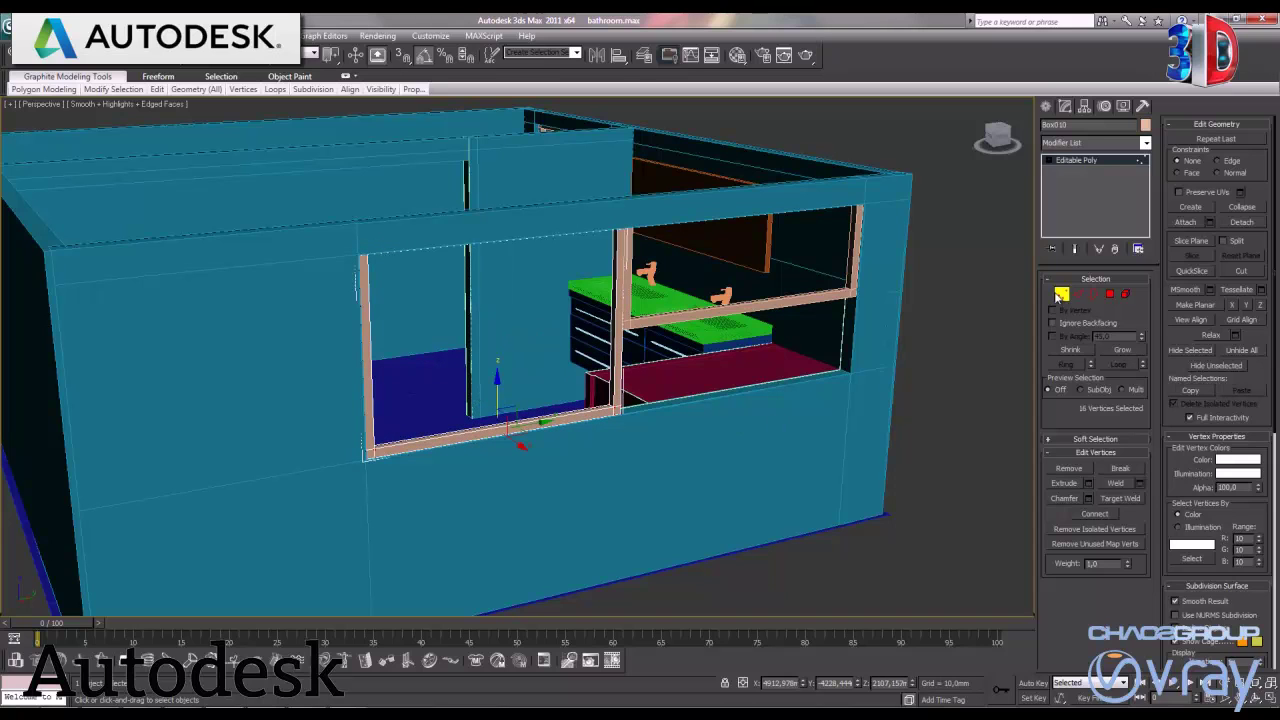
# Lengthen the right window frame by moving its lower vertices
pyautogui.click(1060, 295)
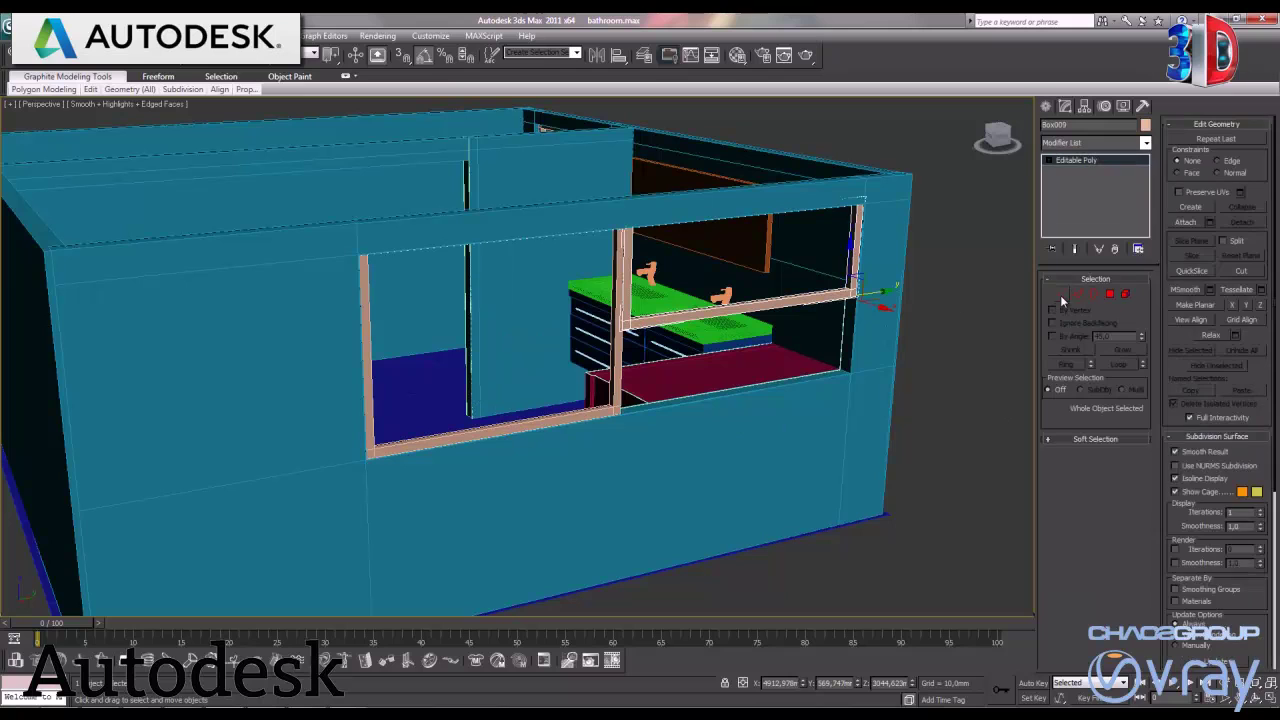
pyautogui.press('1')
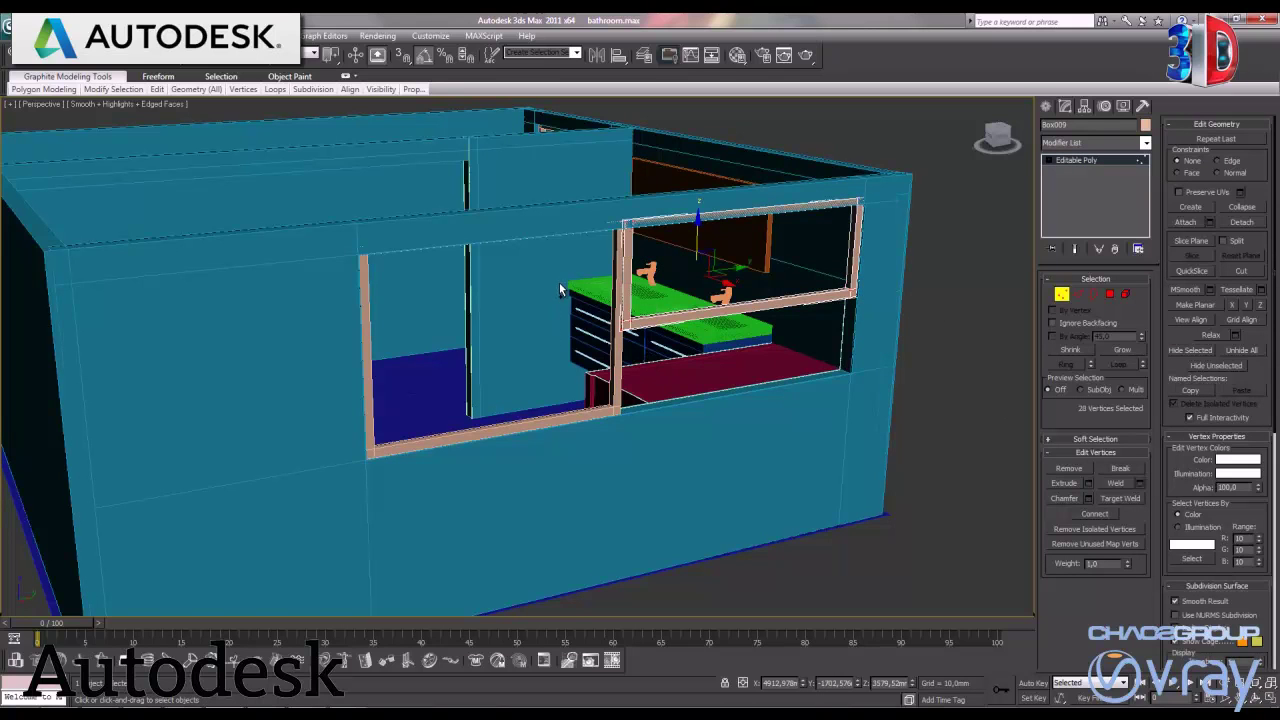
pyautogui.moveTo(703, 246); pyautogui.dragTo(700, 263)
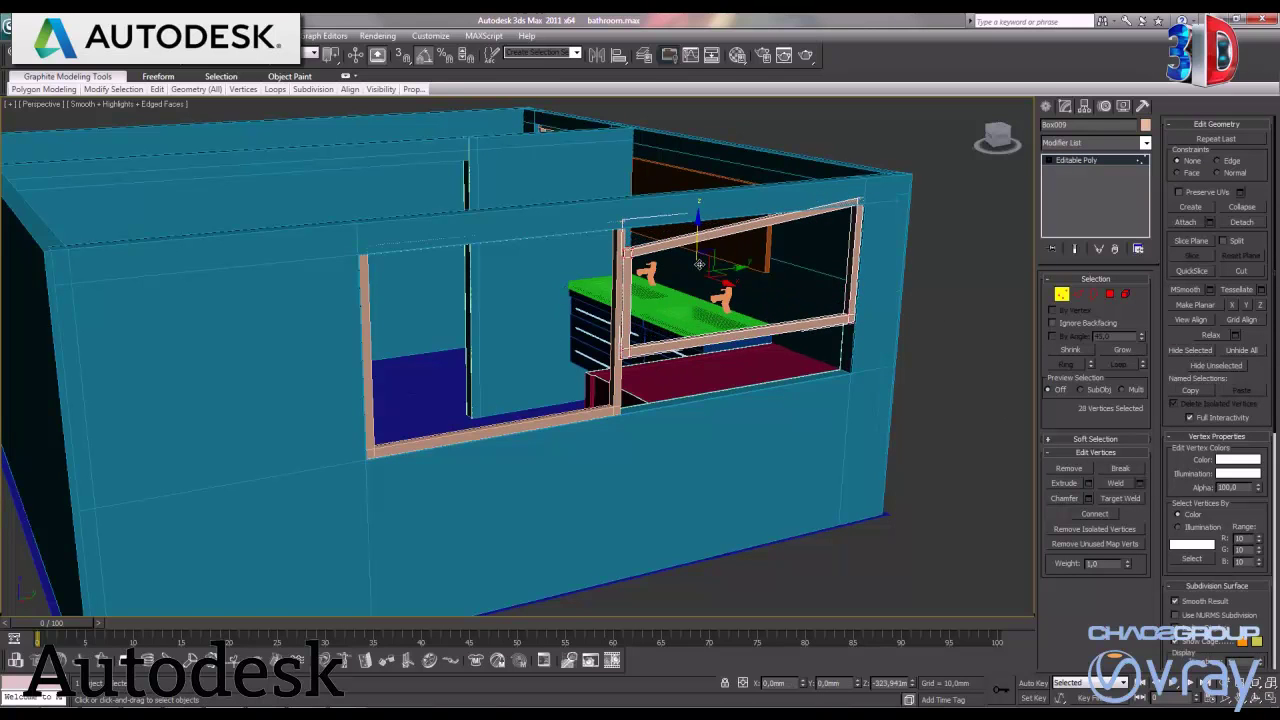
pyautogui.rightClick(705, 268)
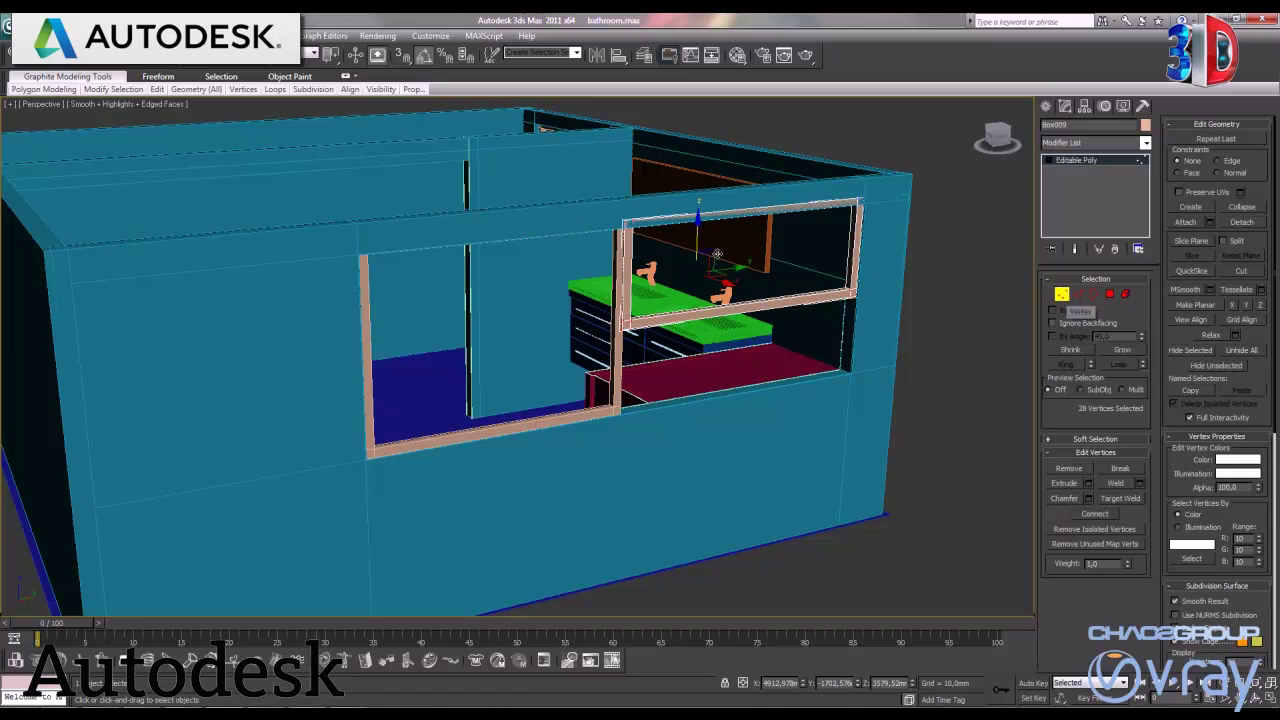
pyautogui.moveTo(597, 190)
pyautogui.mouseDown()
pyautogui.moveTo(752, 287)
pyautogui.moveTo(729, 346)
pyautogui.mouseUp()
pyautogui.moveTo(880, 237)
pyautogui.mouseDown()
pyautogui.moveTo(605, 168)
pyautogui.moveTo(741, 190)
pyautogui.moveTo(724, 182)
pyautogui.mouseUp()
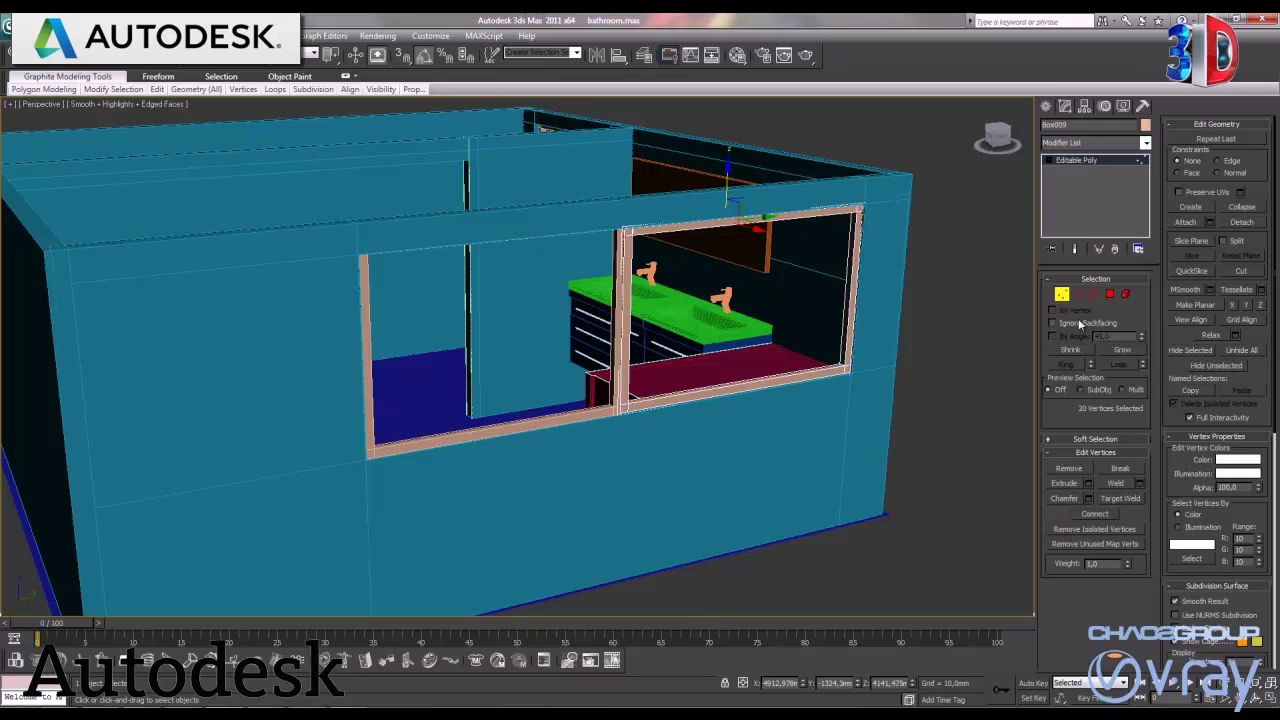
pyautogui.click(1061, 294)
# Select the left window frame's top-edge vertices, then clear the selection
pyautogui.click(404, 448)
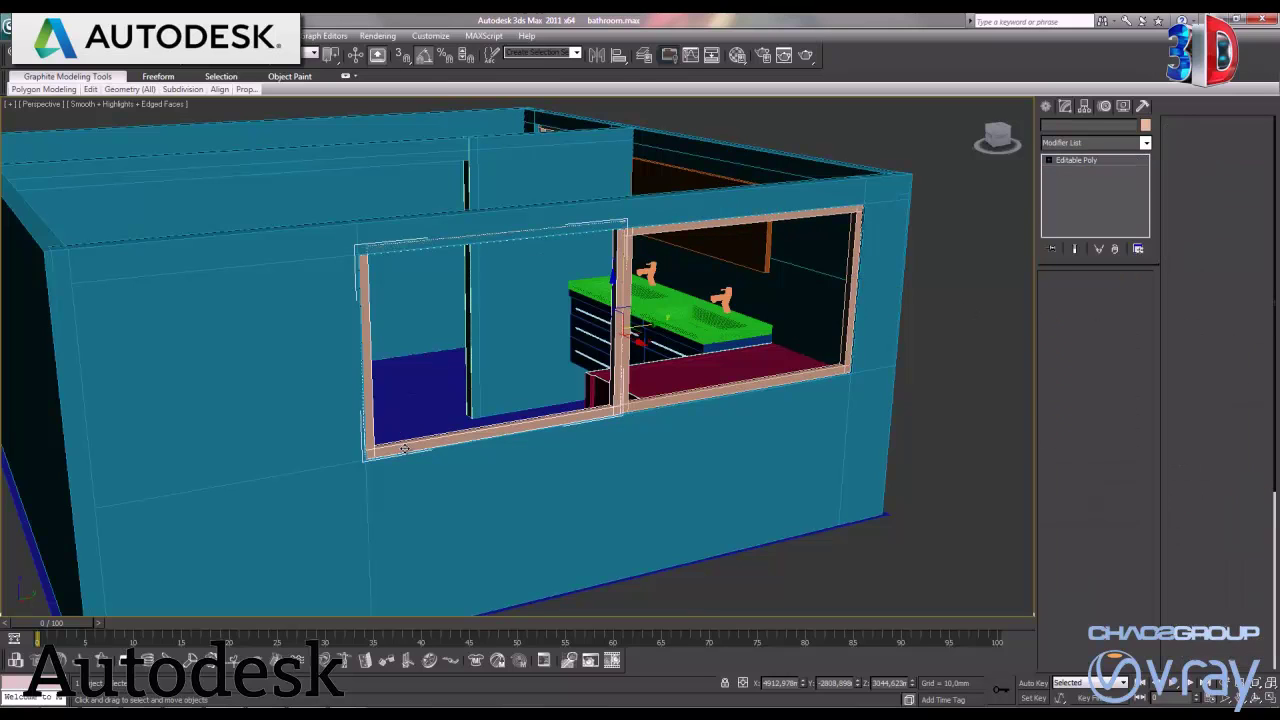
pyautogui.click(1061, 294)
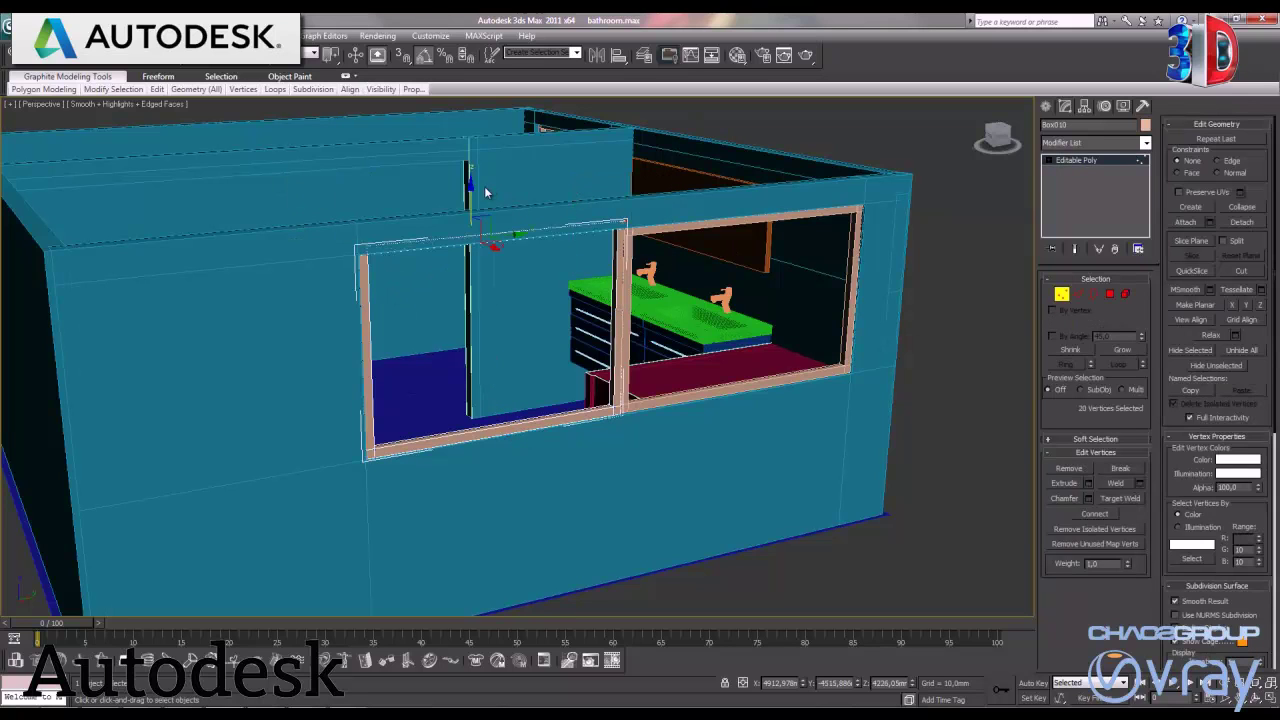
pyautogui.moveTo(318, 193); pyautogui.dragTo(468, 195)
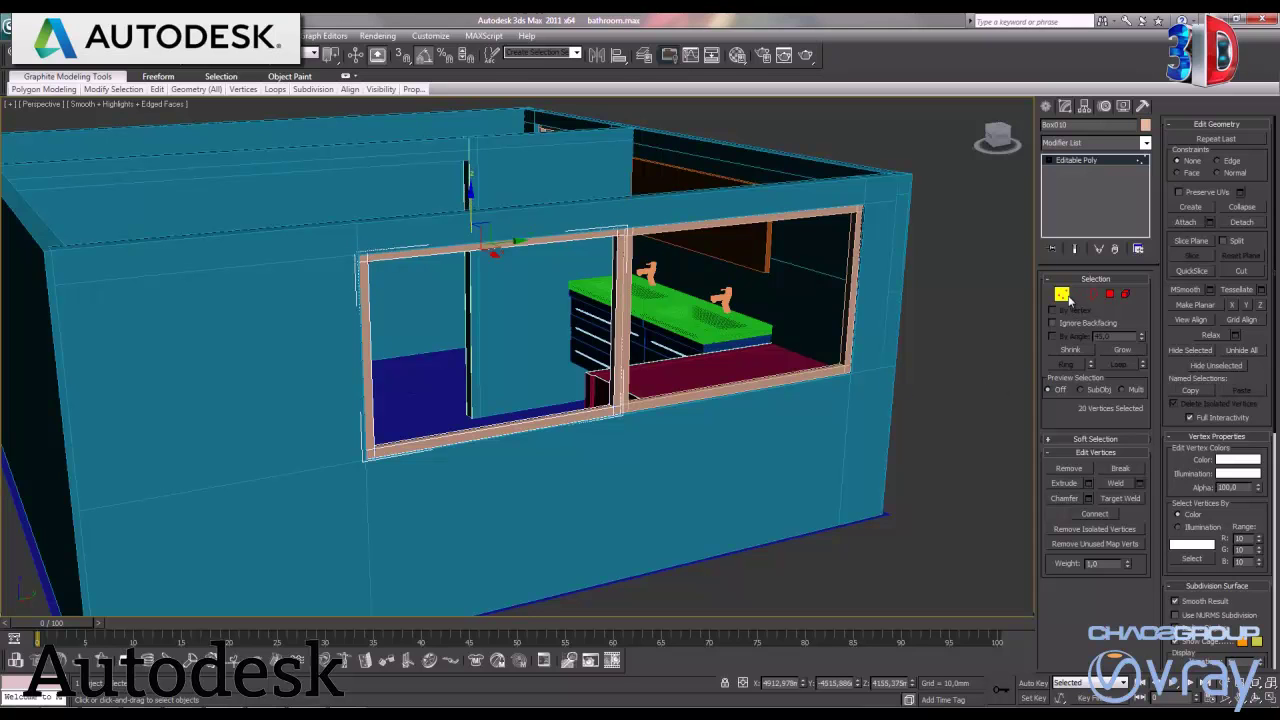
pyautogui.click(923, 340)
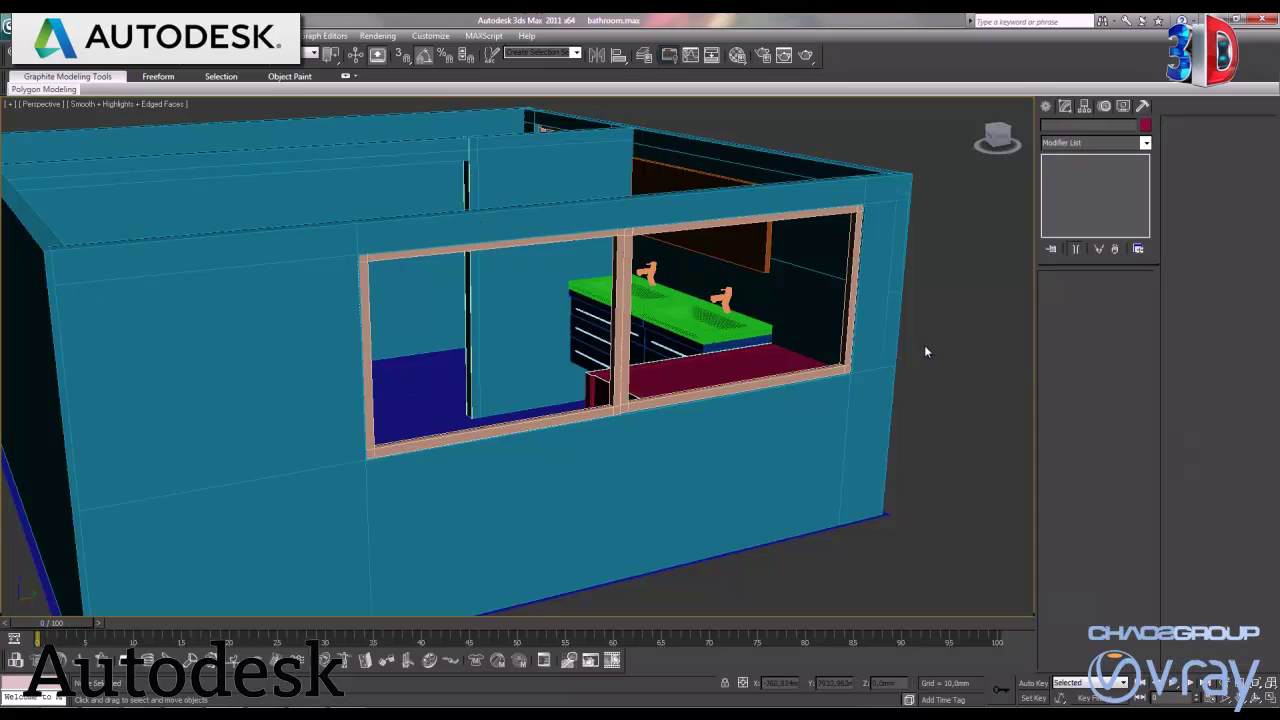
# Orbit the Perspective view to a high oblique view looking down into the bathroom
pyautogui.moveTo(509, 343)
pyautogui.keyDown('alt'); pyautogui.mouseDown(button='middle')
pyautogui.moveTo(599, 350)
pyautogui.moveTo(584, 349)
pyautogui.mouseUp(button='middle'); pyautogui.keyUp('alt')
pyautogui.moveTo(658, 311)
pyautogui.keyDown('alt'); pyautogui.mouseDown(button='middle')
pyautogui.moveTo(601, 376)
pyautogui.moveTo(669, 345)
pyautogui.mouseUp(button='middle'); pyautogui.keyUp('alt')
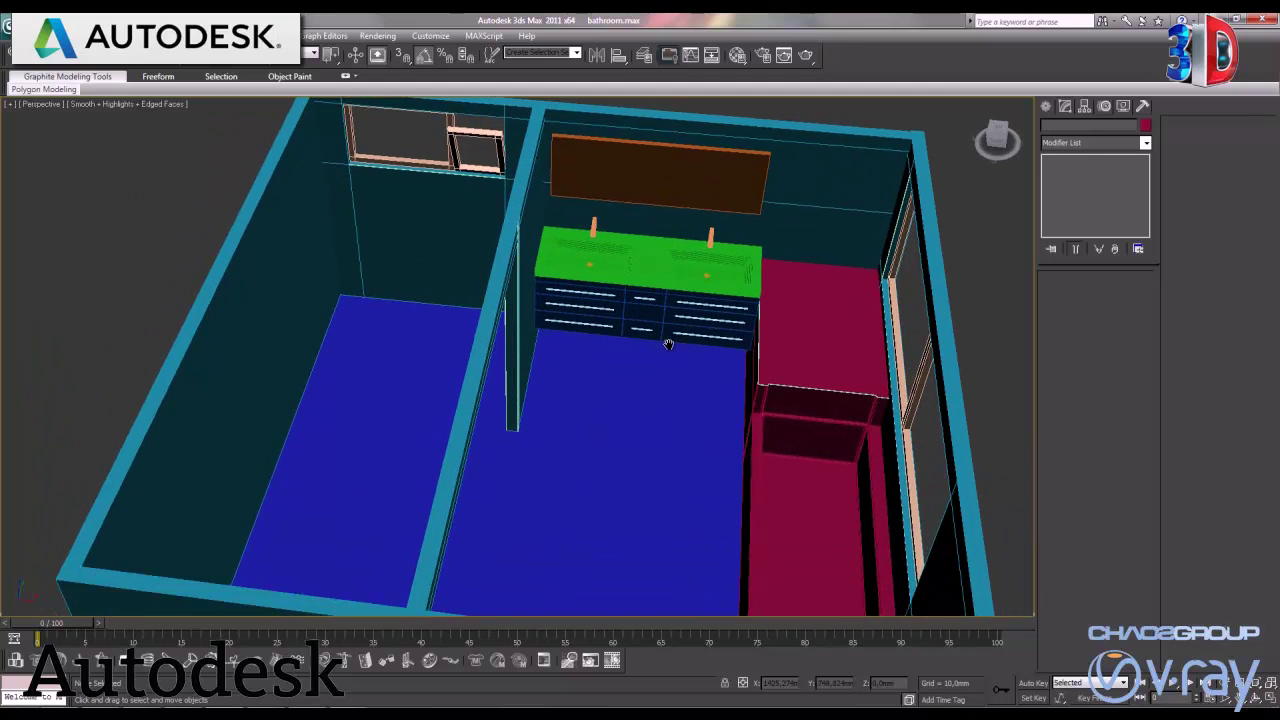